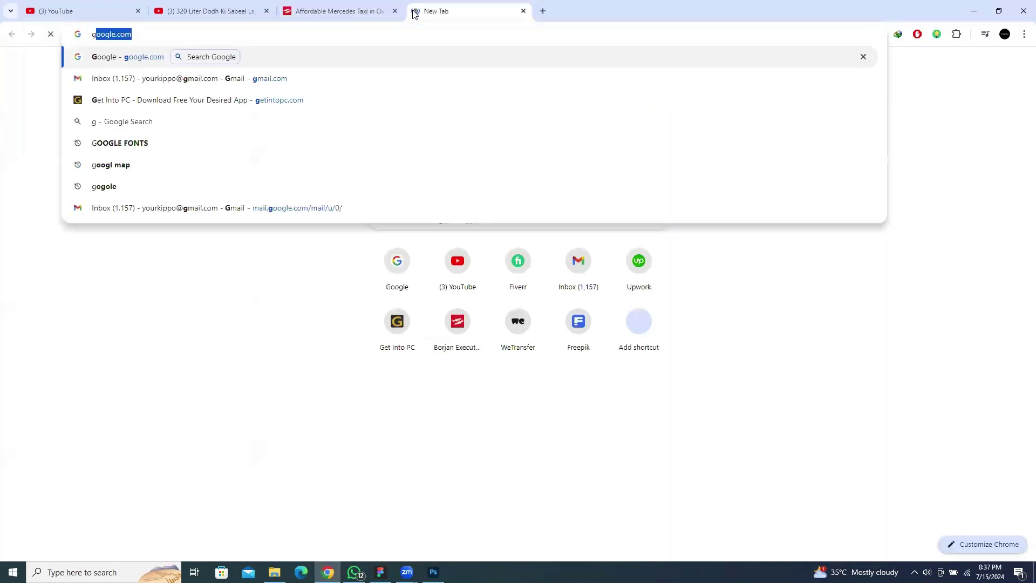
Step: Search Google for "perfume" and open the Scents N Stories website from the results
{"action": "key", "text": "Return"}
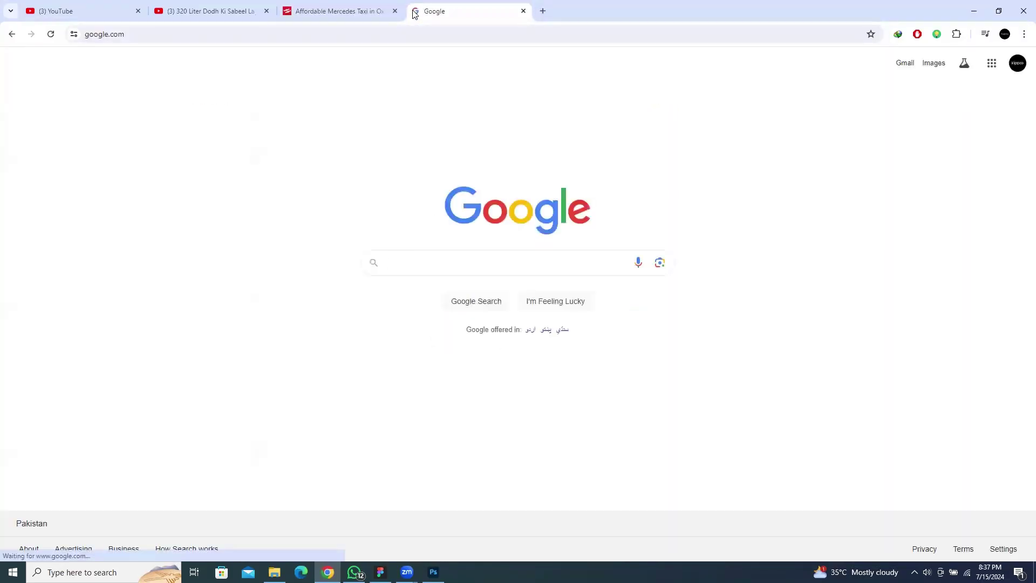
{"action": "type", "text": "perfume"}
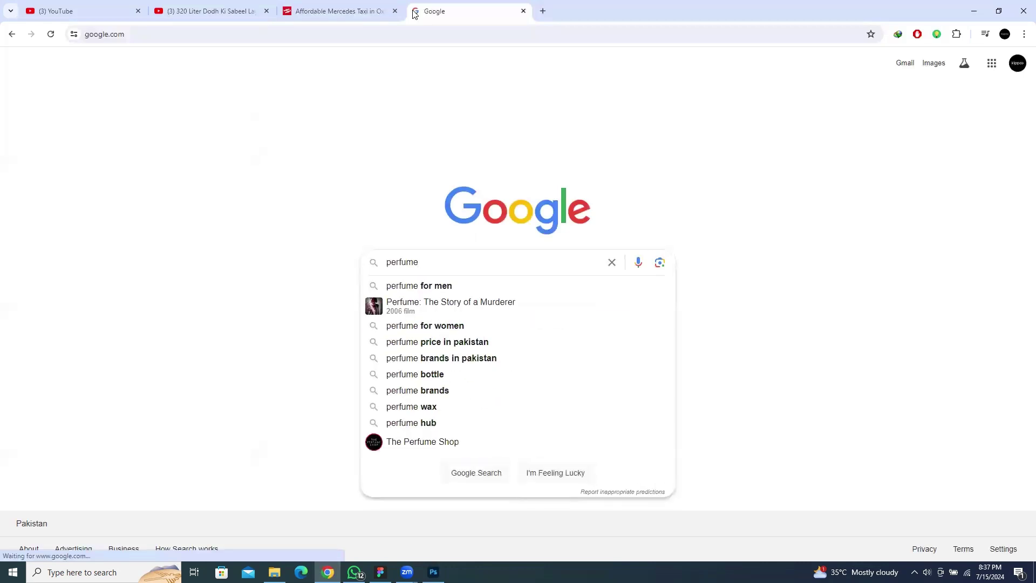
{"action": "key", "text": "Return"}
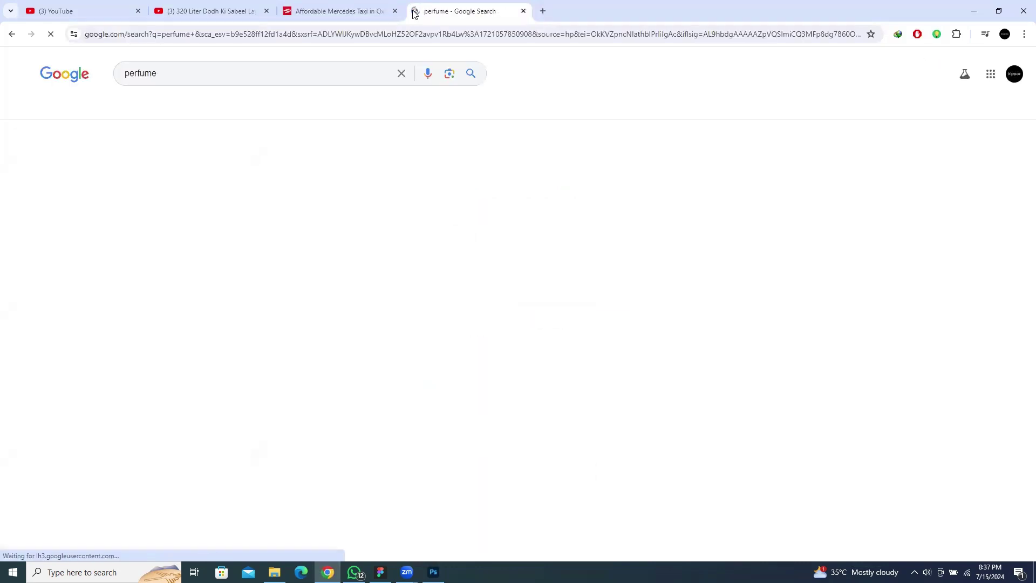
{"action": "scroll", "coordinate": [485, 381], "scroll_direction": "down", "scroll_amount": 2}
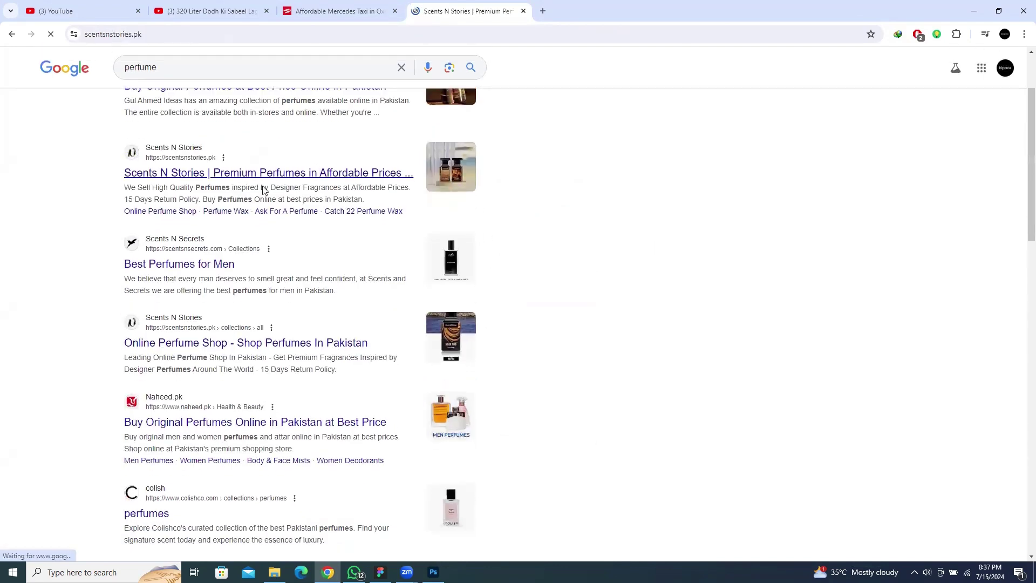
Step: Browse the perfume categories, best sellers, new arrivals and home fragrance products on the Scents N Stories home page
{"action": "scroll", "coordinate": [554, 395], "scroll_direction": "down", "scroll_amount": 5}
{"action": "scroll", "coordinate": [583, 398], "scroll_direction": "down", "scroll_amount": 2}
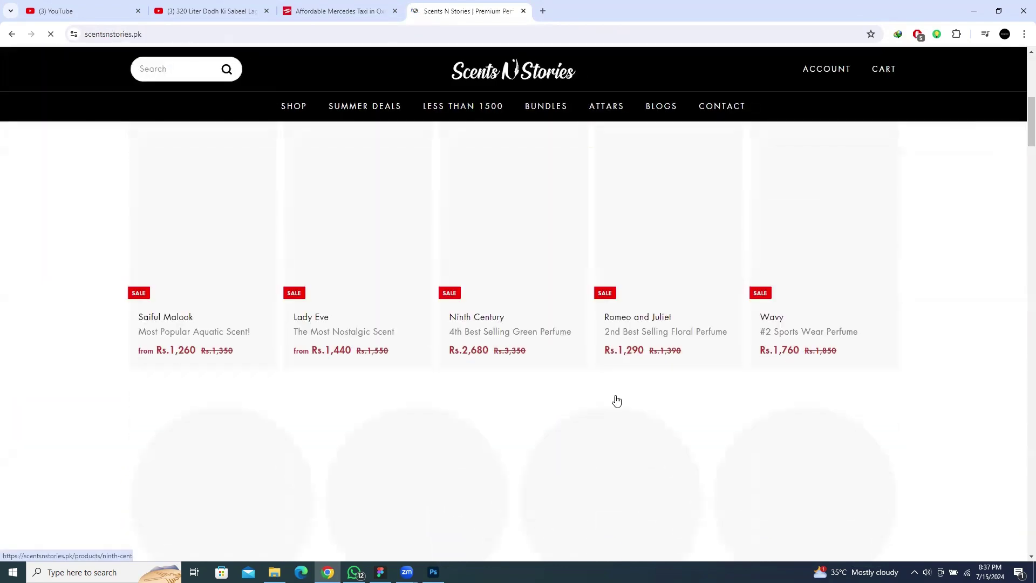
{"action": "scroll", "coordinate": [614, 400], "scroll_direction": "up", "scroll_amount": 2}
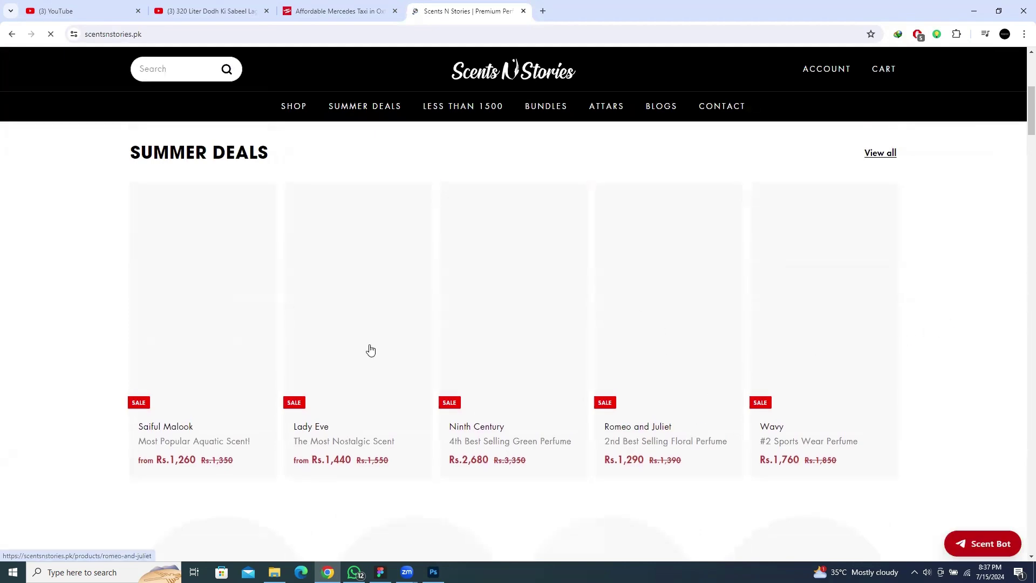
{"action": "scroll", "coordinate": [695, 318], "scroll_direction": "down", "scroll_amount": 7}
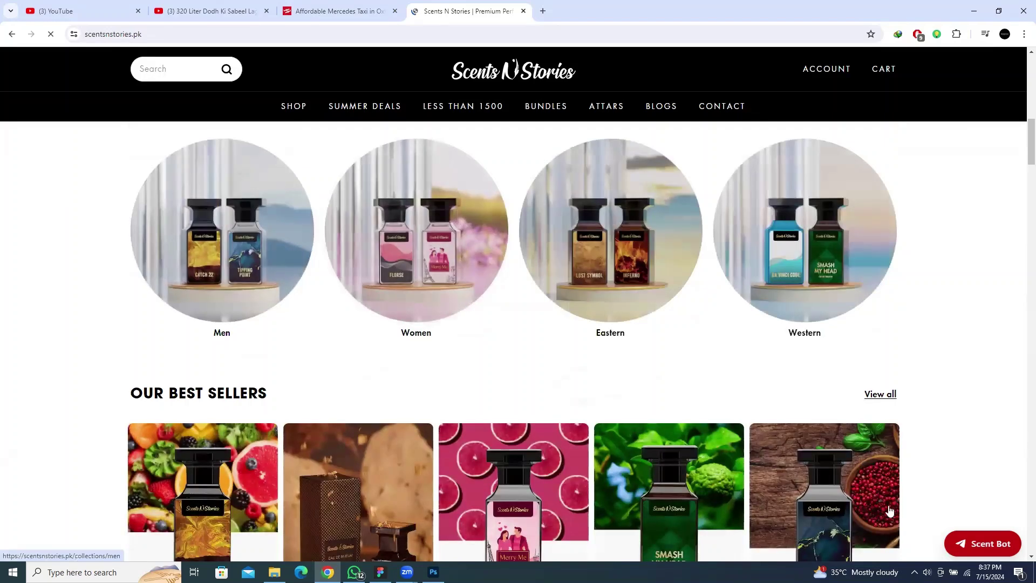
{"action": "scroll", "coordinate": [956, 325], "scroll_direction": "down", "scroll_amount": 5}
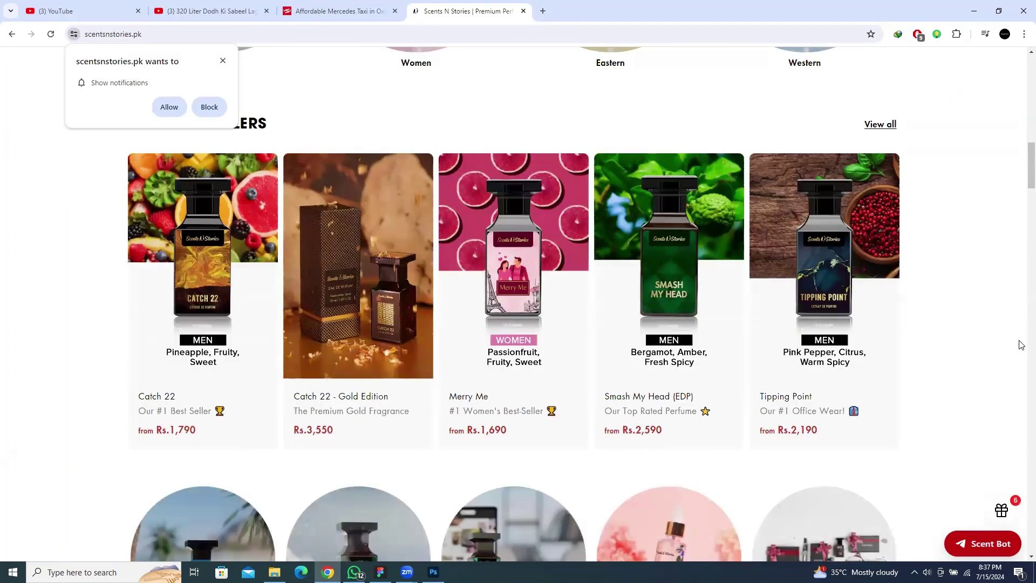
{"action": "scroll", "coordinate": [928, 337], "scroll_direction": "down", "scroll_amount": 5}
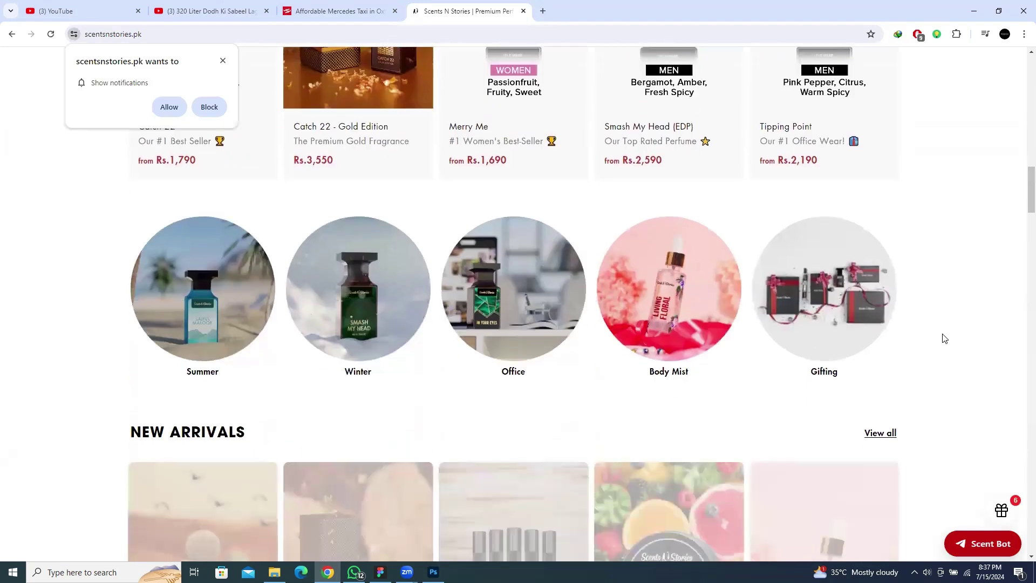
{"action": "scroll", "coordinate": [949, 332], "scroll_direction": "down", "scroll_amount": 5}
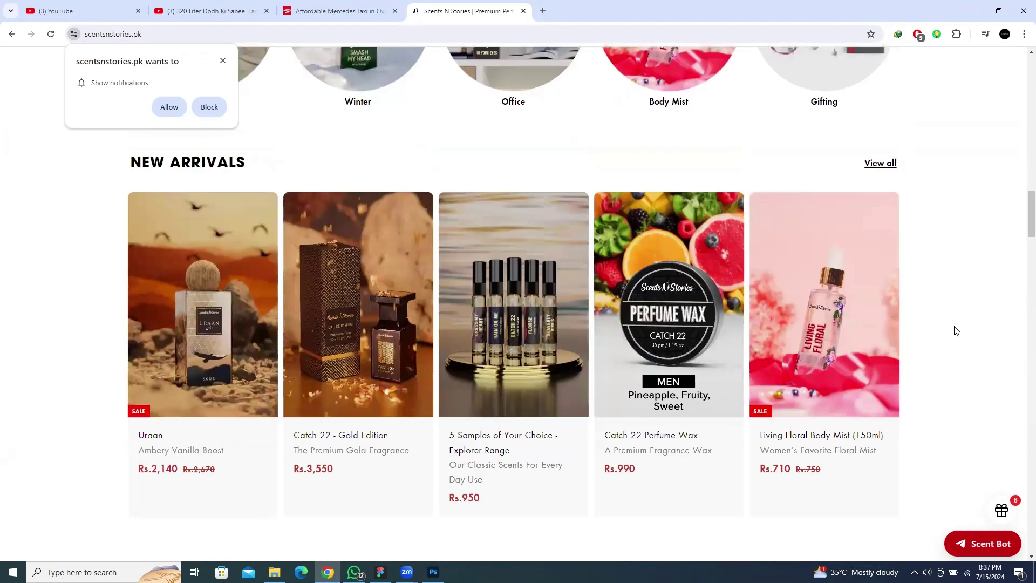
{"action": "scroll", "coordinate": [915, 398], "scroll_direction": "down", "scroll_amount": 9}
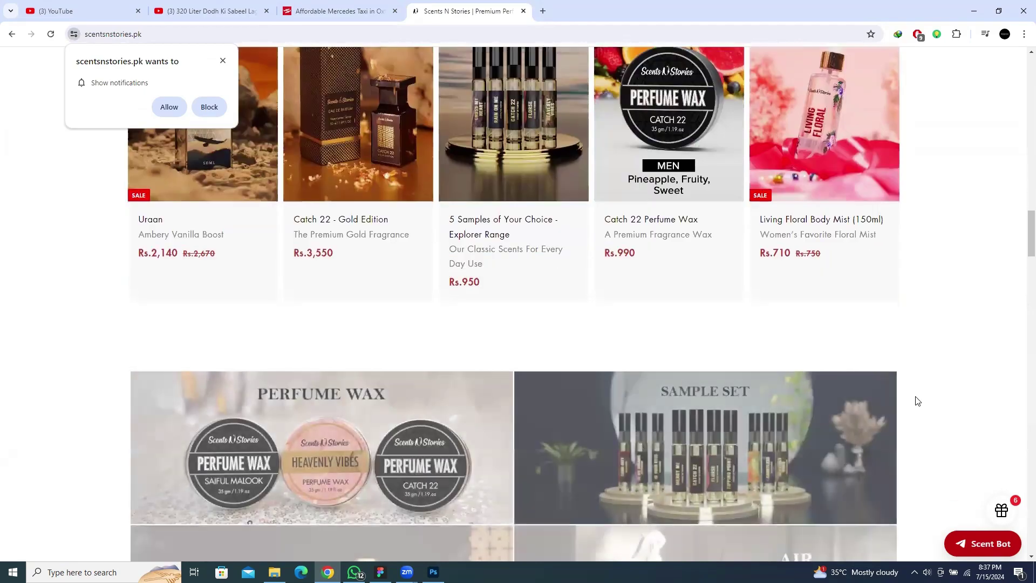
{"action": "scroll", "coordinate": [920, 368], "scroll_direction": "down", "scroll_amount": 7}
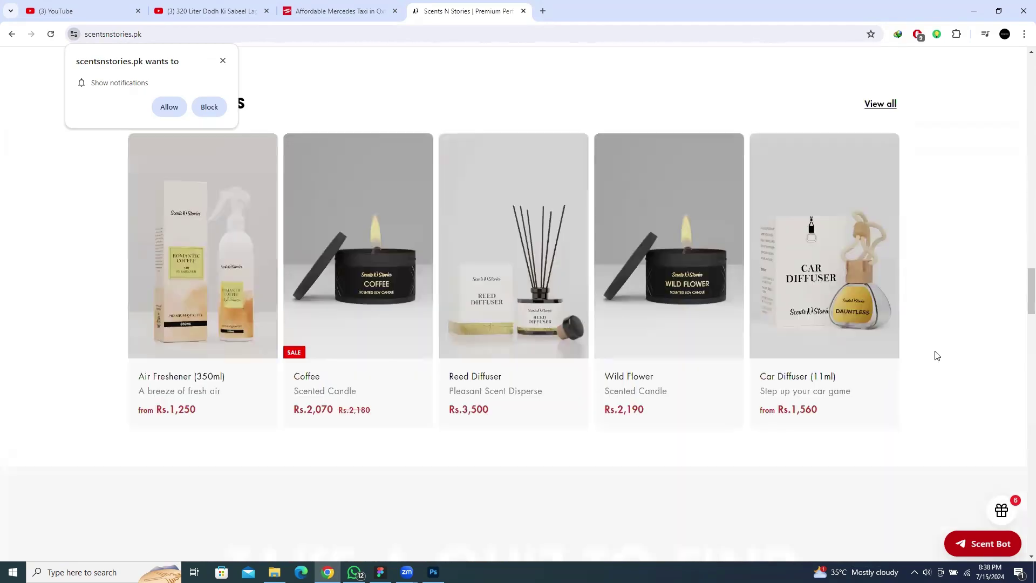
{"action": "scroll", "coordinate": [945, 252], "scroll_direction": "up", "scroll_amount": 18}
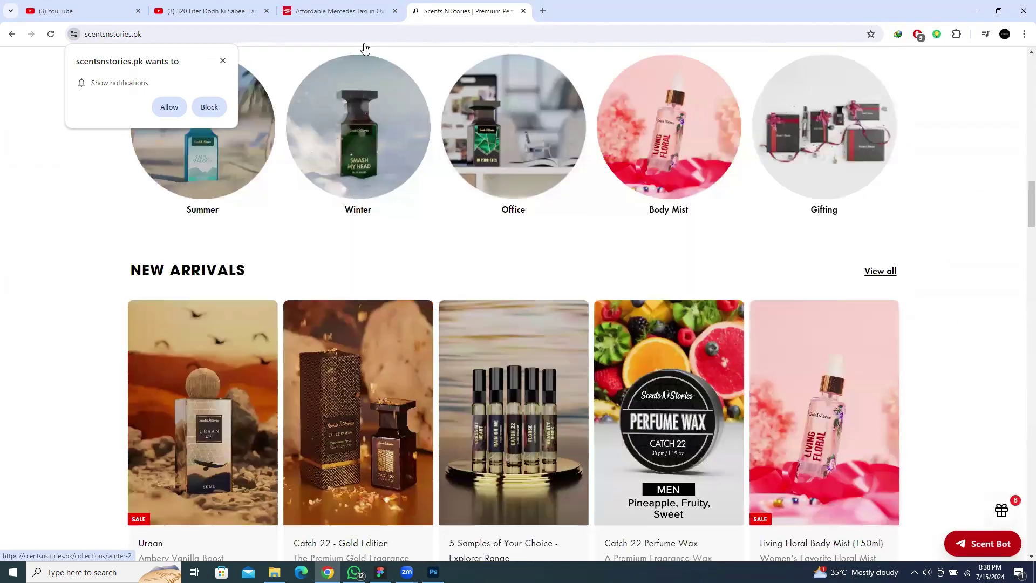
Step: Block notifications from the site and search the store for "umeed"
{"action": "left_click", "coordinate": [210, 107]}
{"action": "scroll", "coordinate": [758, 292], "scroll_direction": "up", "scroll_amount": 11}
{"action": "scroll", "coordinate": [1022, 259], "scroll_direction": "up", "scroll_amount": 2}
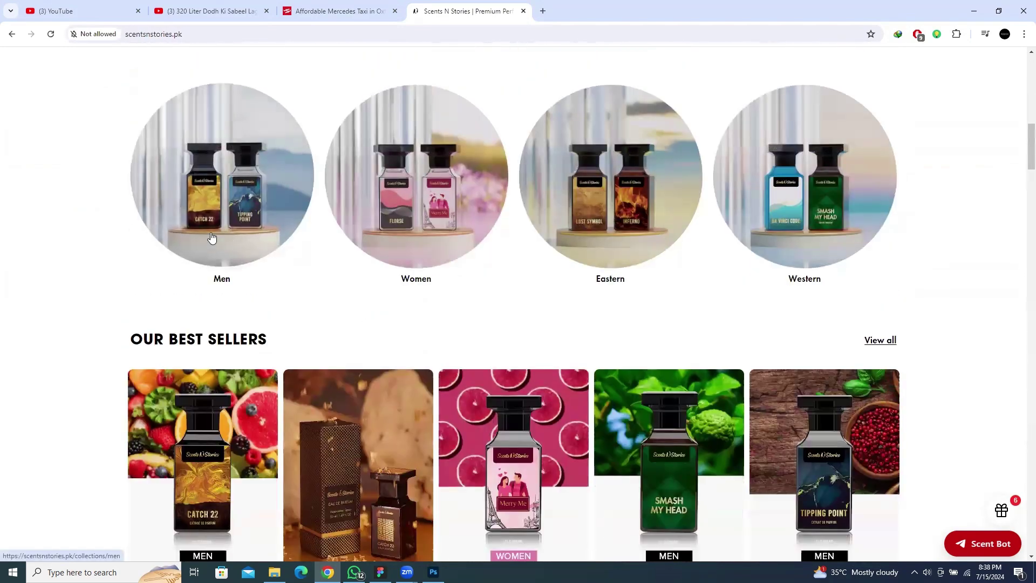
{"action": "scroll", "coordinate": [985, 308], "scroll_direction": "up", "scroll_amount": 8}
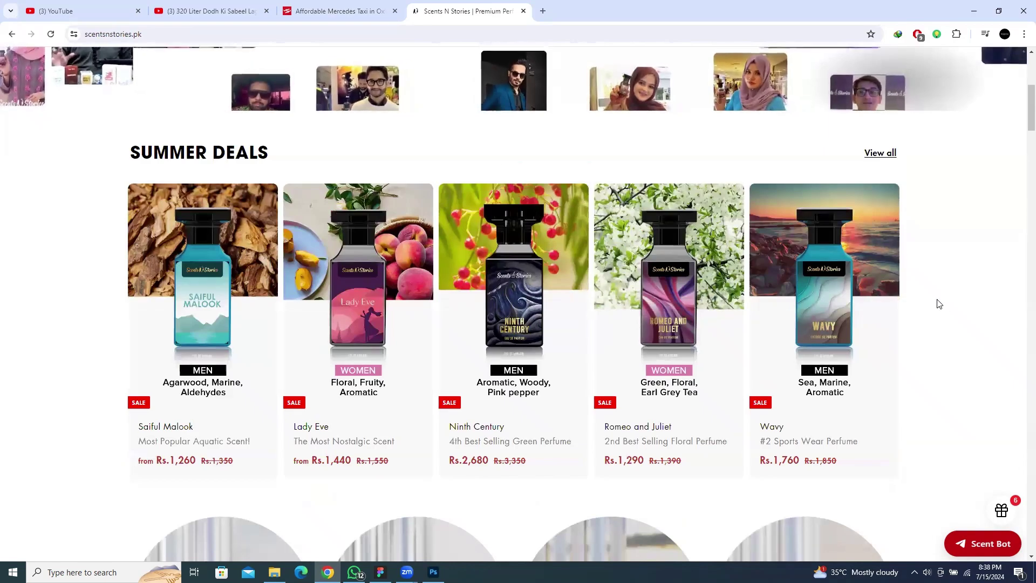
{"action": "scroll", "coordinate": [910, 303], "scroll_direction": "up", "scroll_amount": 3}
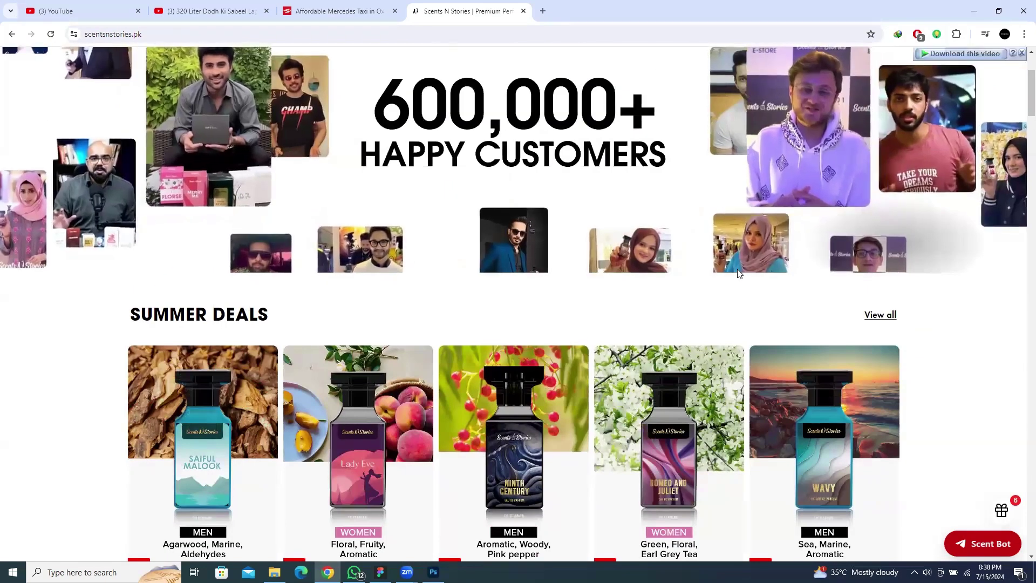
{"action": "scroll", "coordinate": [738, 274], "scroll_direction": "up", "scroll_amount": 3}
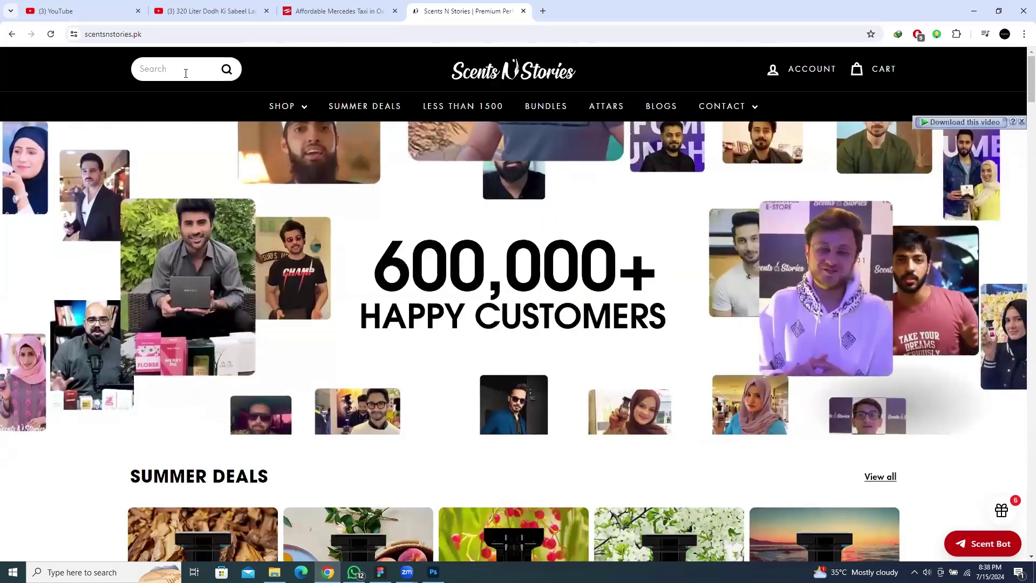
{"action": "left_click", "coordinate": [185, 73]}
{"action": "type", "text": "umeed"}
{"action": "key", "text": "Return"}
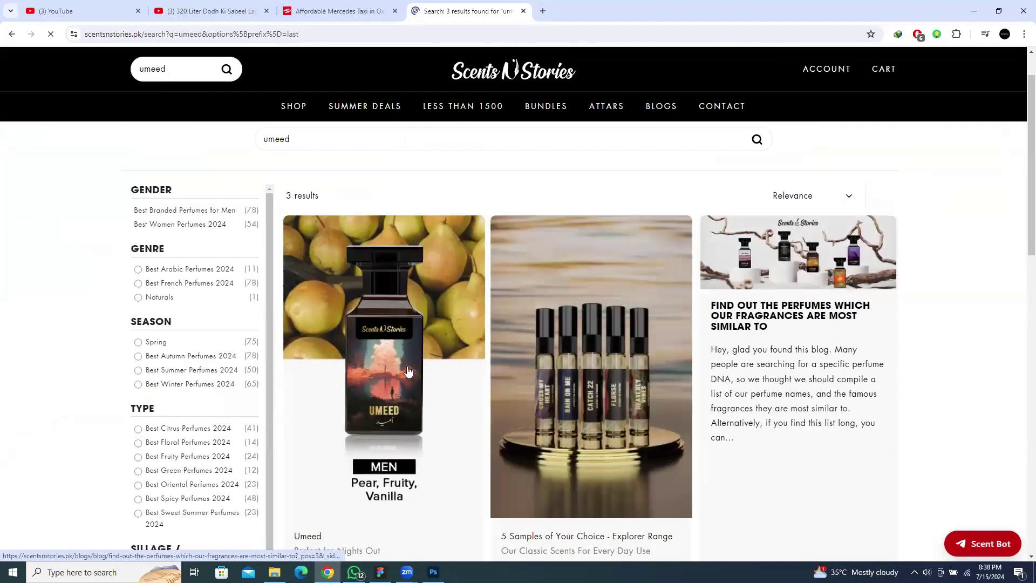
Step: Open the product page of the Umeed perfume from the search results
{"action": "scroll", "coordinate": [396, 344], "scroll_direction": "down", "scroll_amount": 4}
{"action": "scroll", "coordinate": [402, 221], "scroll_direction": "up", "scroll_amount": 2}
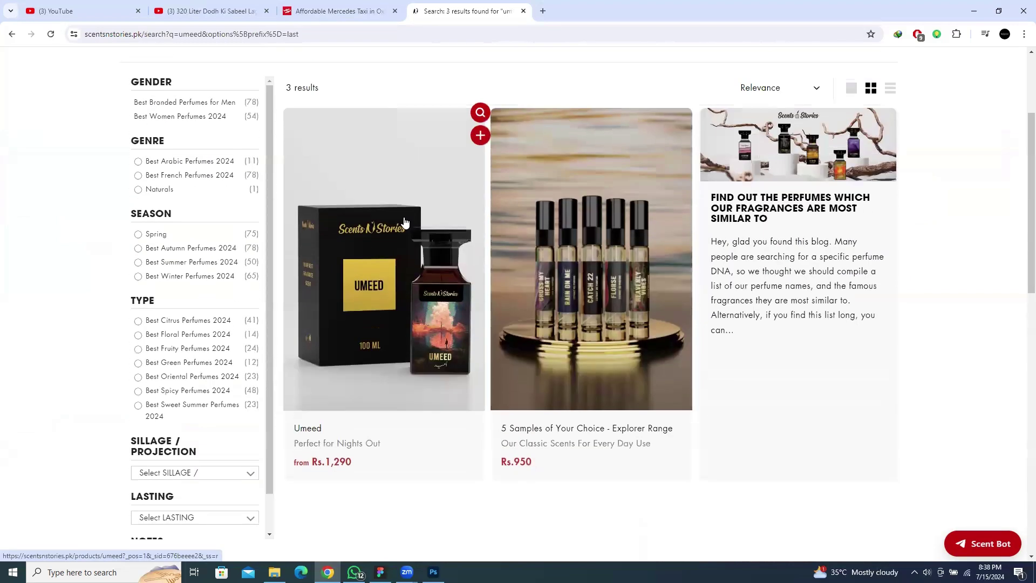
{"action": "left_click", "coordinate": [408, 203]}
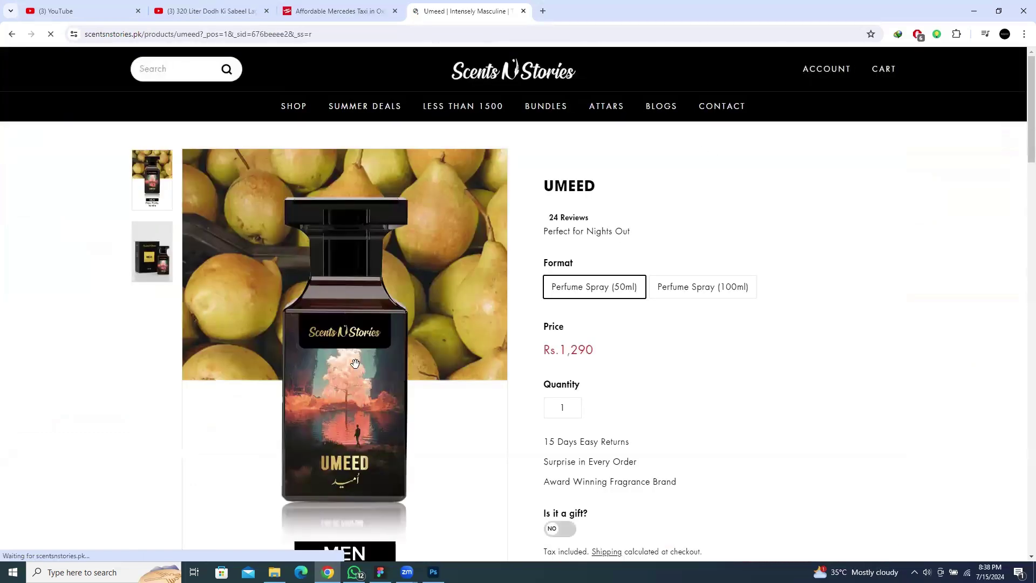
Step: Open the main Umeed bottle image by itself in a new browser tab
{"action": "right_click", "coordinate": [362, 321]}
{"action": "left_click", "coordinate": [398, 322]}
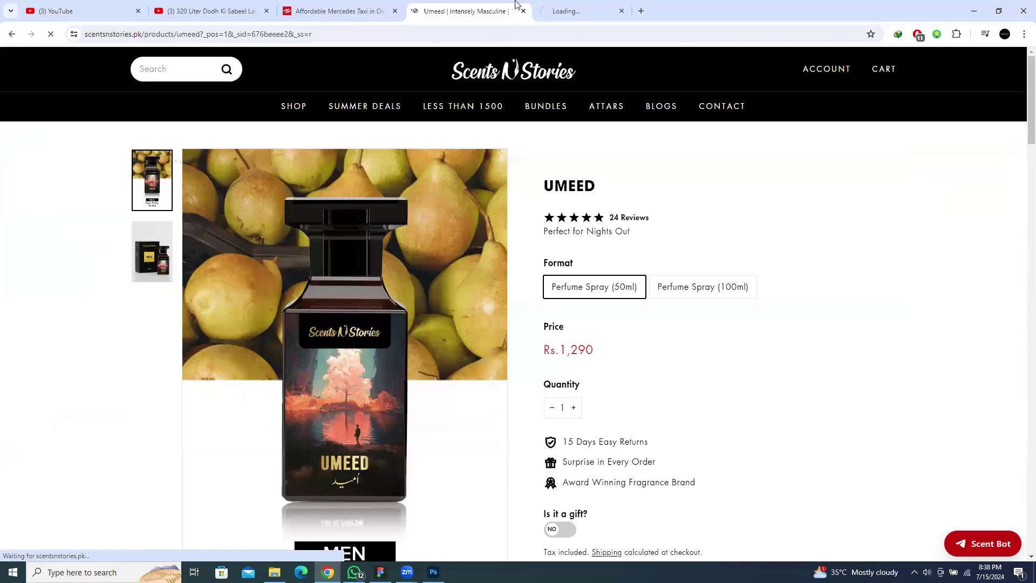
{"action": "left_click", "coordinate": [629, 7]}
{"action": "left_click", "coordinate": [523, 264]}
{"action": "left_click", "coordinate": [524, 254]}
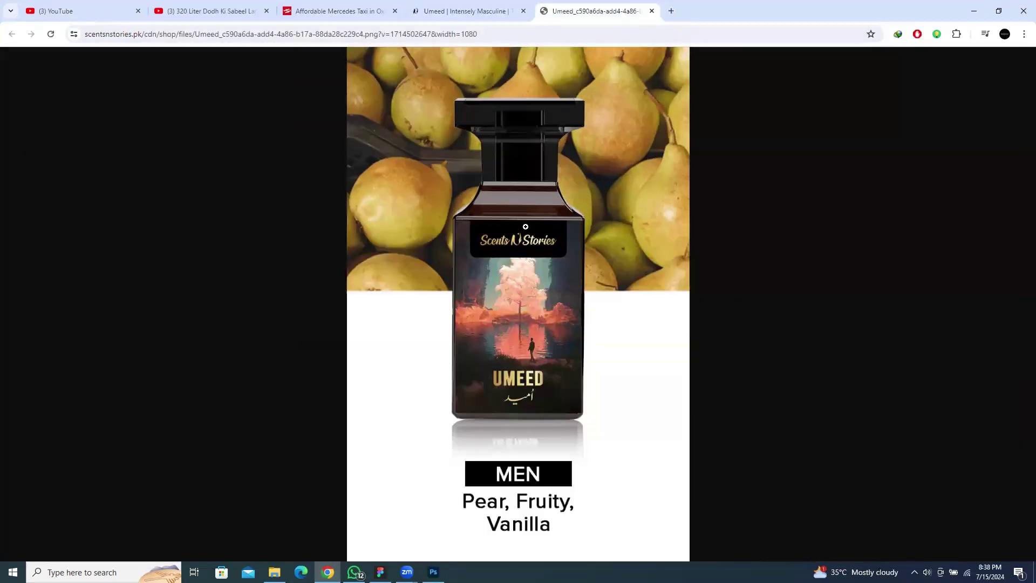
Step: Save the Umeed image as a WEBP file in Downloads and open it as a document in Photoshop
{"action": "right_click", "coordinate": [527, 228]}
{"action": "left_click", "coordinate": [587, 253]}
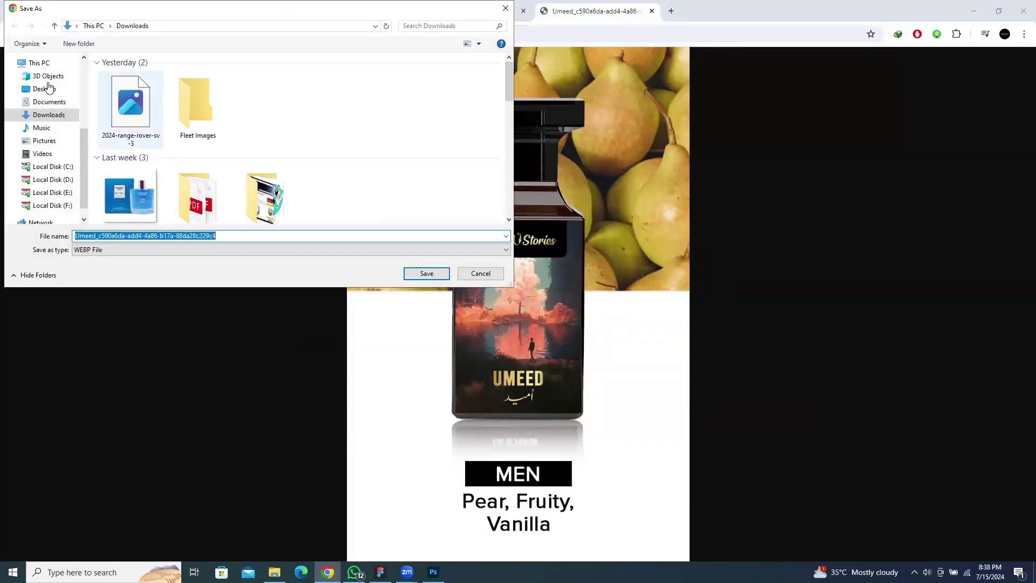
{"action": "left_click", "coordinate": [426, 273]}
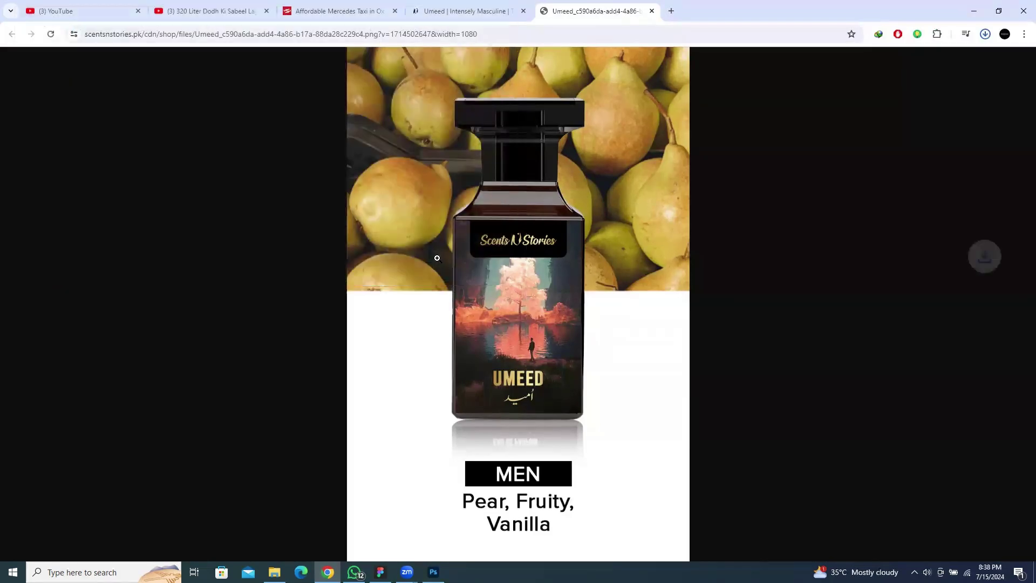
{"action": "left_click_drag", "start_coordinate": [906, 67], "coordinate": [587, 39]}
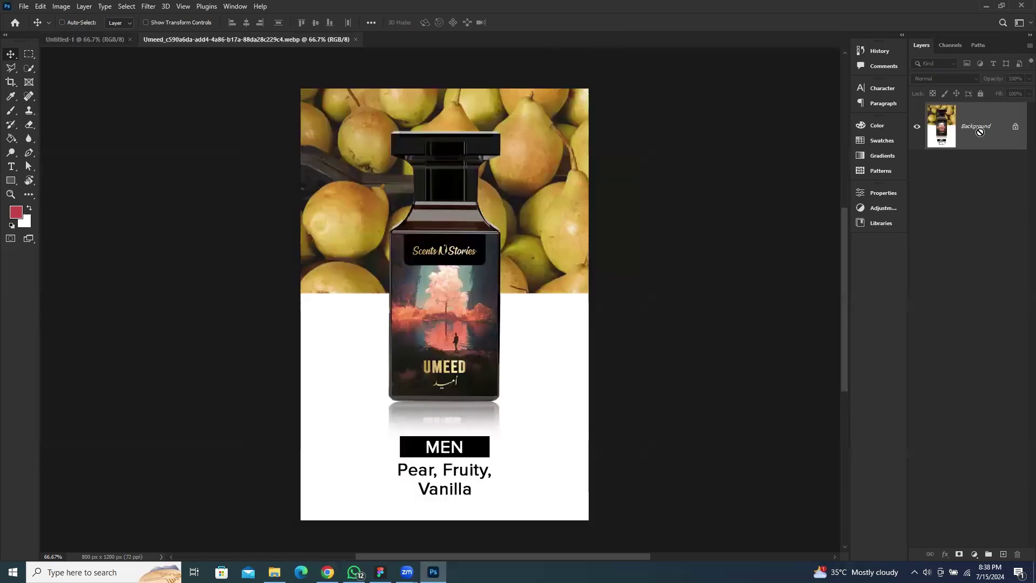
Step: Duplicate the Background layer and hide the original
{"action": "key", "text": "ctrl+j"}
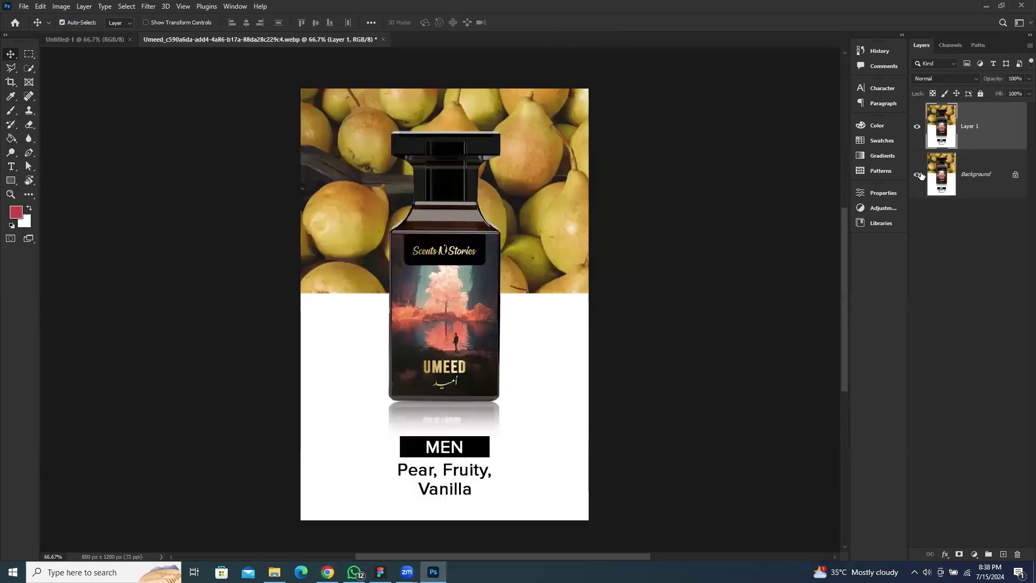
{"action": "left_click", "coordinate": [918, 175]}
Step: Try to select the perfume bottle on Layer 1 automatically with Select Subject
{"action": "left_click", "coordinate": [127, 6]}
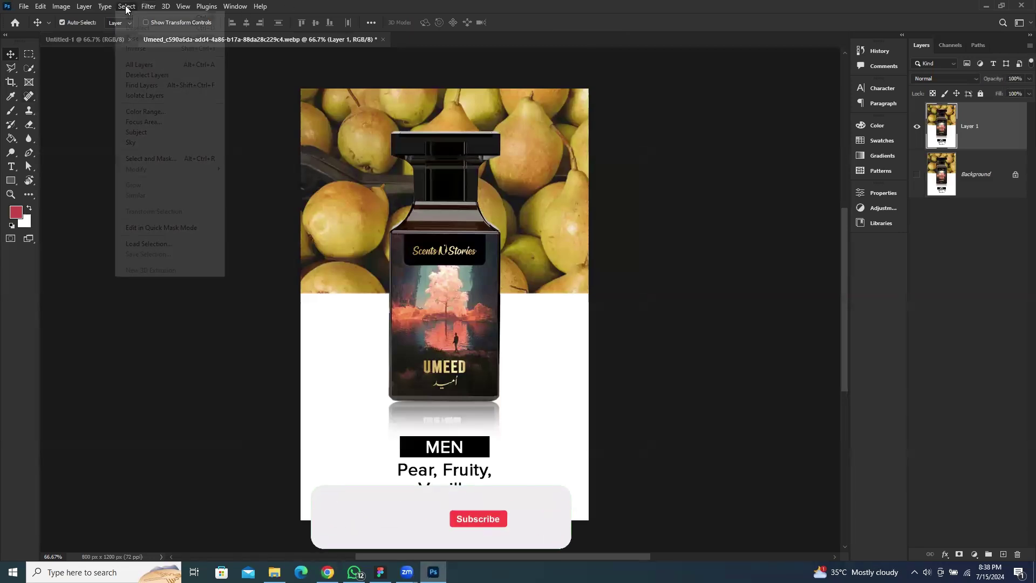
{"action": "left_click", "coordinate": [161, 128]}
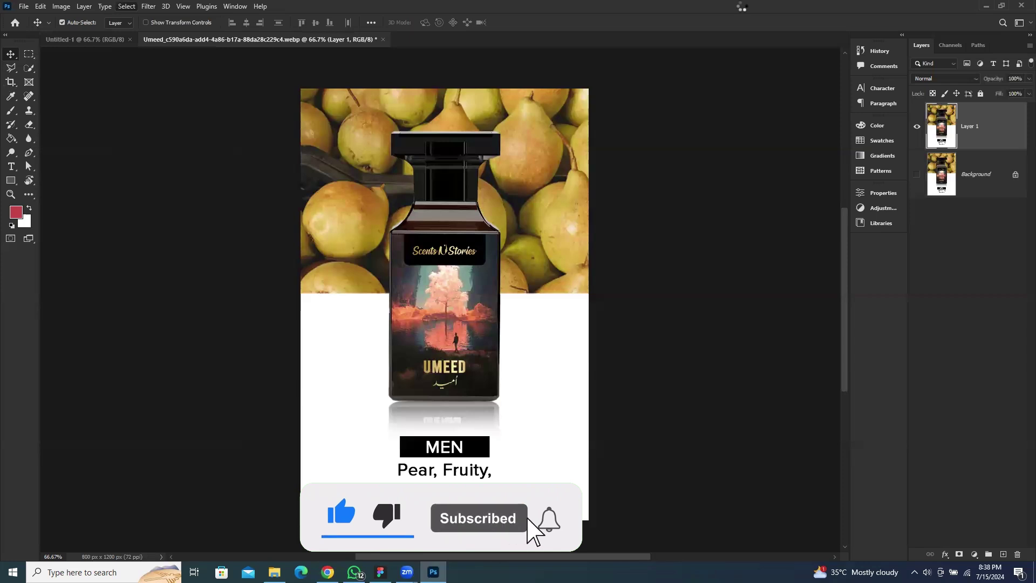
{"action": "left_click", "coordinate": [502, 221]}
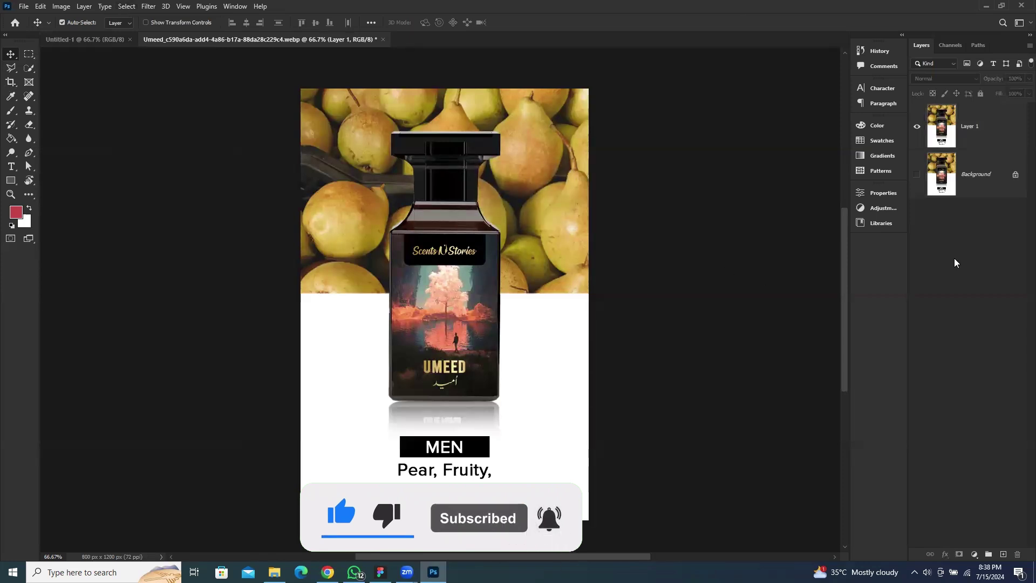
Step: Convert Layer 1 to a smart object and rasterize it back to a pixel layer
{"action": "left_click", "coordinate": [979, 178]}
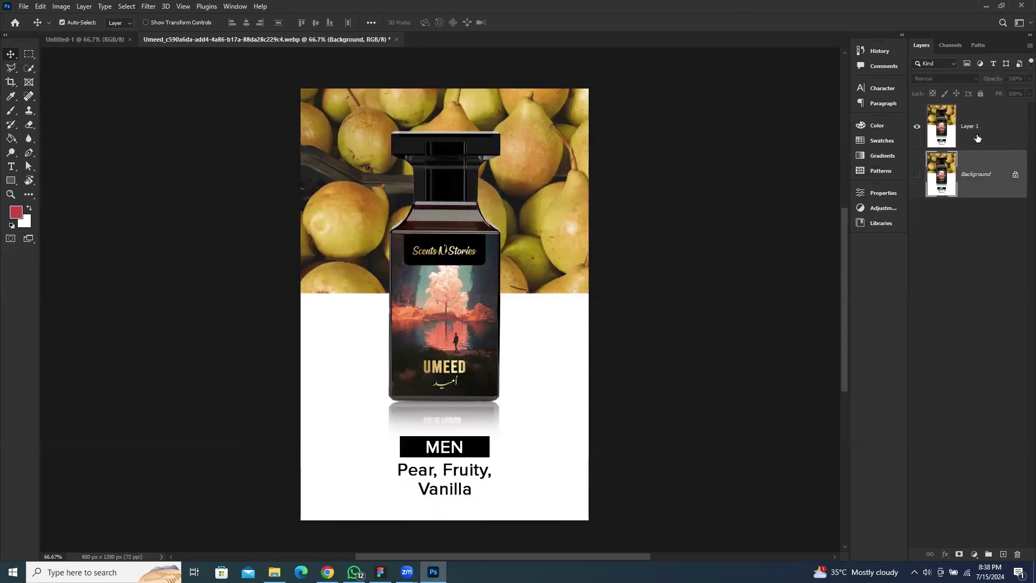
{"action": "left_click", "coordinate": [1012, 122]}
{"action": "right_click", "coordinate": [995, 123]}
{"action": "left_click", "coordinate": [895, 254]}
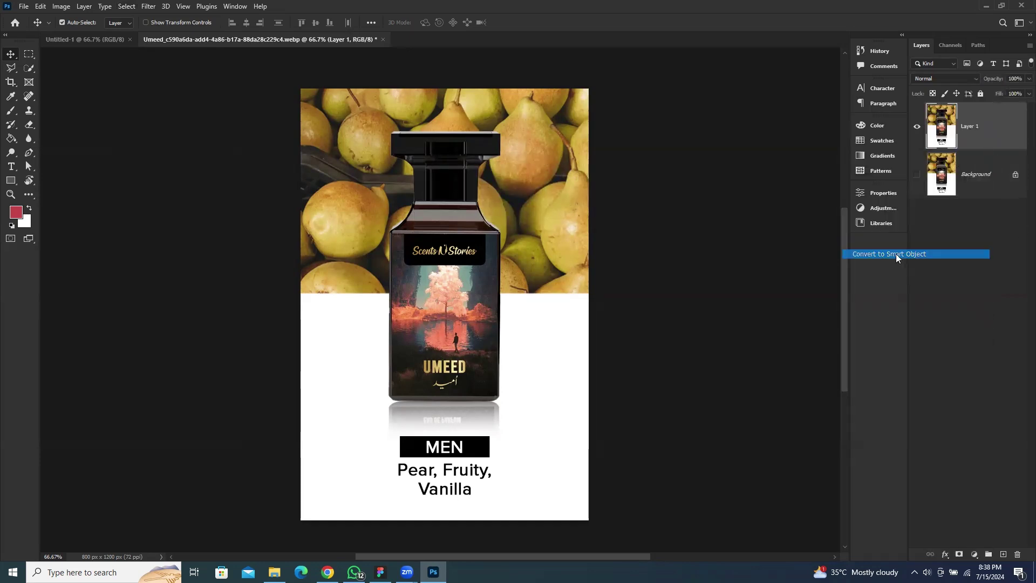
{"action": "right_click", "coordinate": [1017, 115]}
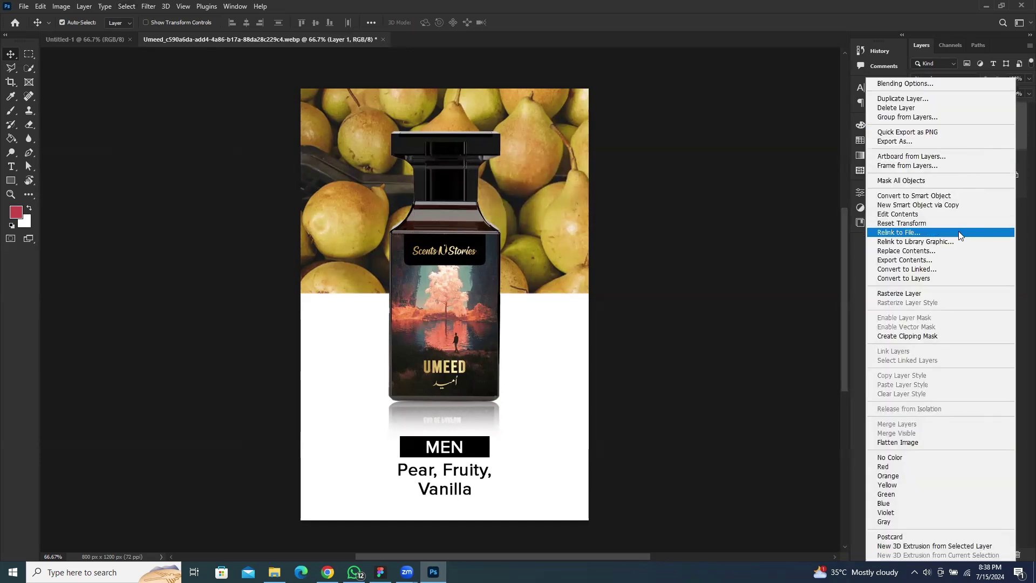
{"action": "left_click", "coordinate": [912, 293]}
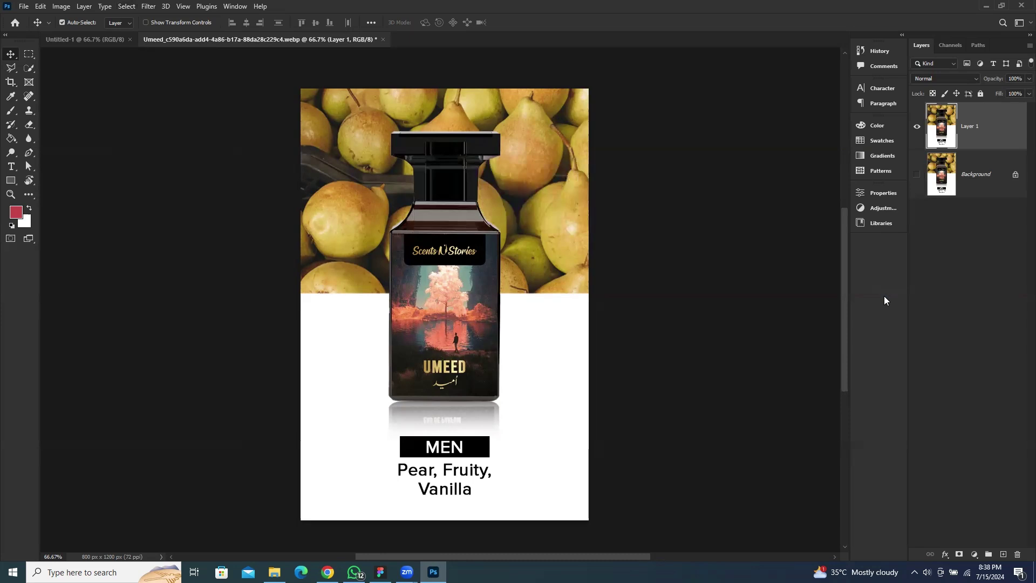
Step: Draw a rectangular marquee selection around the whole perfume bottle
{"action": "left_click", "coordinate": [654, 305]}
{"action": "left_click", "coordinate": [28, 54]}
{"action": "left_click_drag", "start_coordinate": [377, 117], "coordinate": [508, 419]}
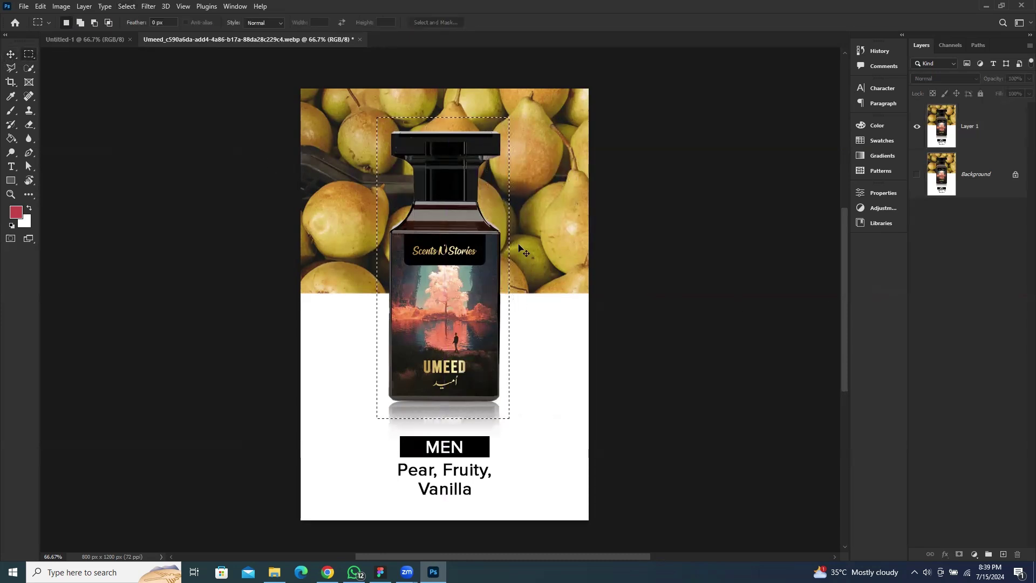
{"action": "scroll", "coordinate": [486, 238], "scroll_direction": "left", "scroll_amount": 3}
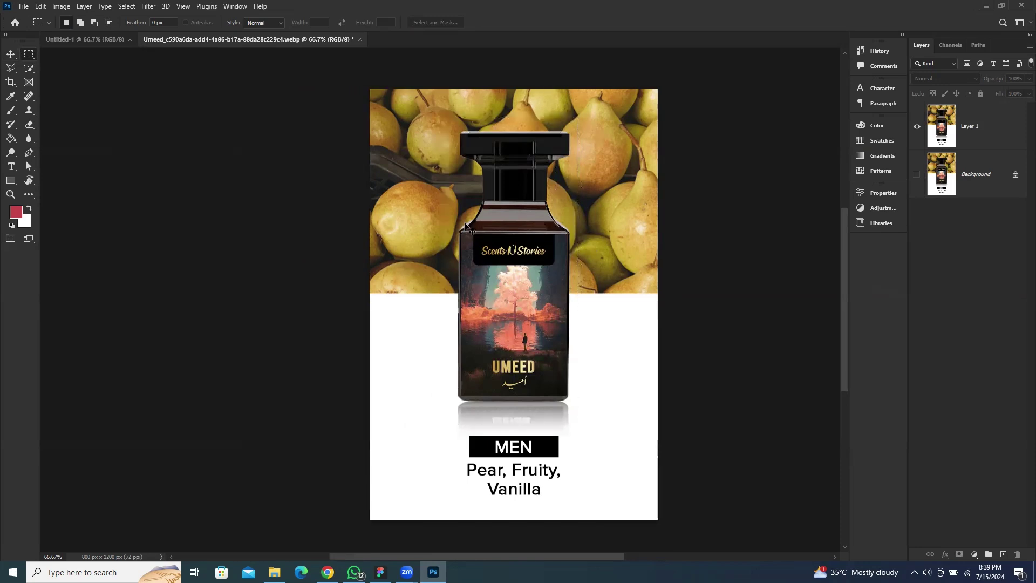
Step: Try selecting the bottle on Layer 1 with the Quick Selection tool, painting from its body up to the cap
{"action": "key", "text": "ctrl+f"}
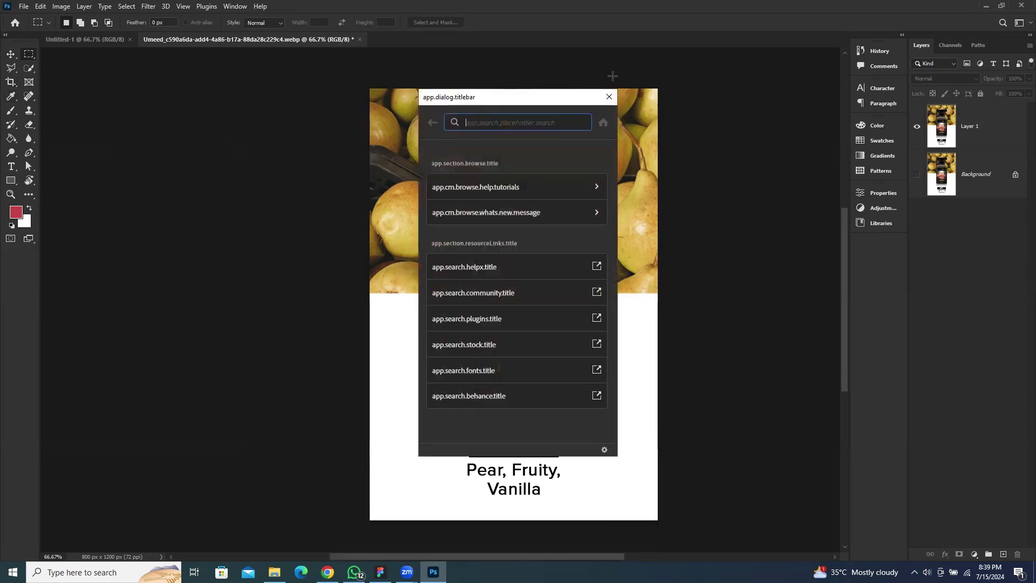
{"action": "key", "text": "Escape"}
{"action": "left_click", "coordinate": [29, 68]}
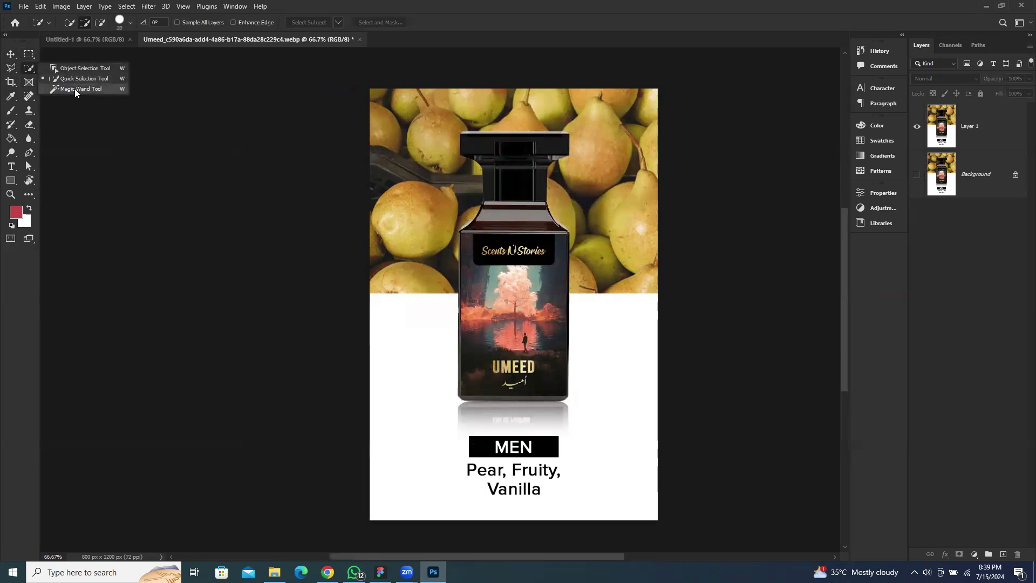
{"action": "left_click", "coordinate": [75, 78]}
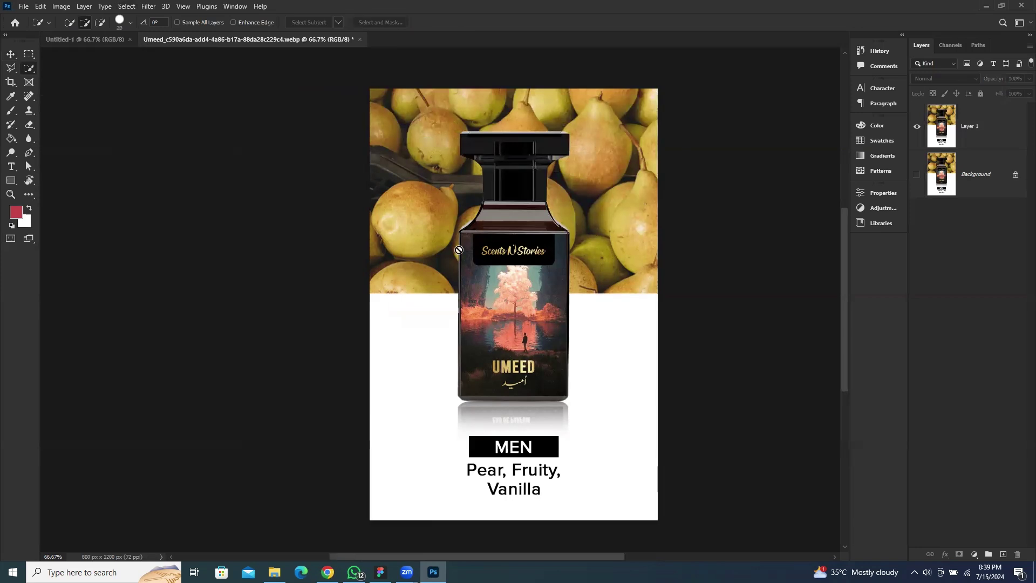
{"action": "left_click", "coordinate": [961, 141]}
{"action": "mouse_move", "coordinate": [505, 375]}
{"action": "left_mouse_down"}
{"action": "mouse_move", "coordinate": [526, 282]}
{"action": "mouse_move", "coordinate": [522, 135]}
{"action": "left_mouse_up"}
{"action": "scroll", "coordinate": [528, 109], "scroll_direction": "up", "scroll_amount": 3}
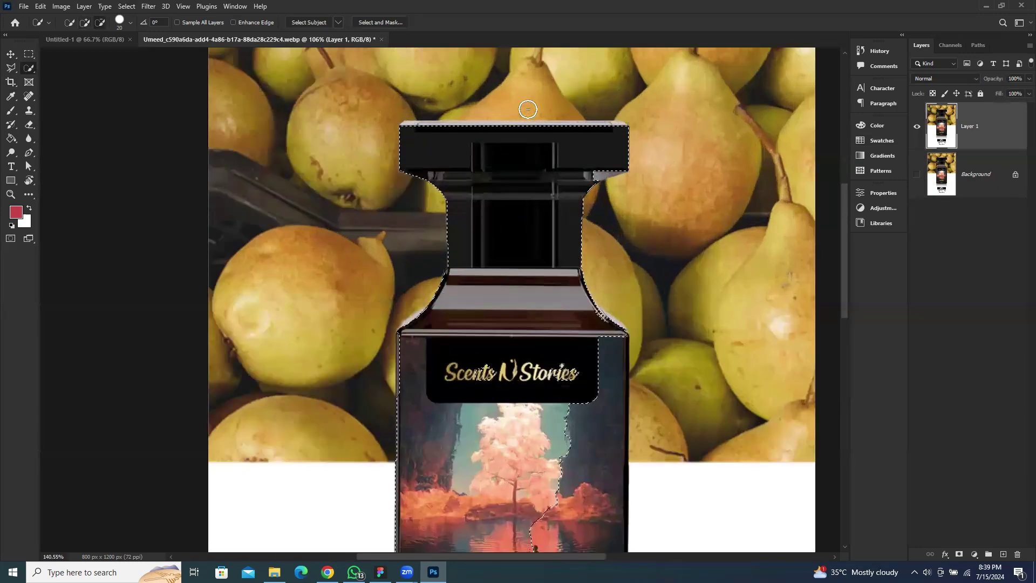
Step: Extend the quick selection over the bottle's cap, neck and shoulders, and discard the selection
{"action": "scroll", "coordinate": [528, 109], "scroll_direction": "up", "scroll_amount": 3}
{"action": "mouse_move", "coordinate": [379, 138]}
{"action": "left_mouse_down"}
{"action": "mouse_move", "coordinate": [719, 138]}
{"action": "mouse_move", "coordinate": [804, 150]}
{"action": "left_mouse_up"}
{"action": "left_click_drag", "start_coordinate": [597, 250], "coordinate": [523, 106]}
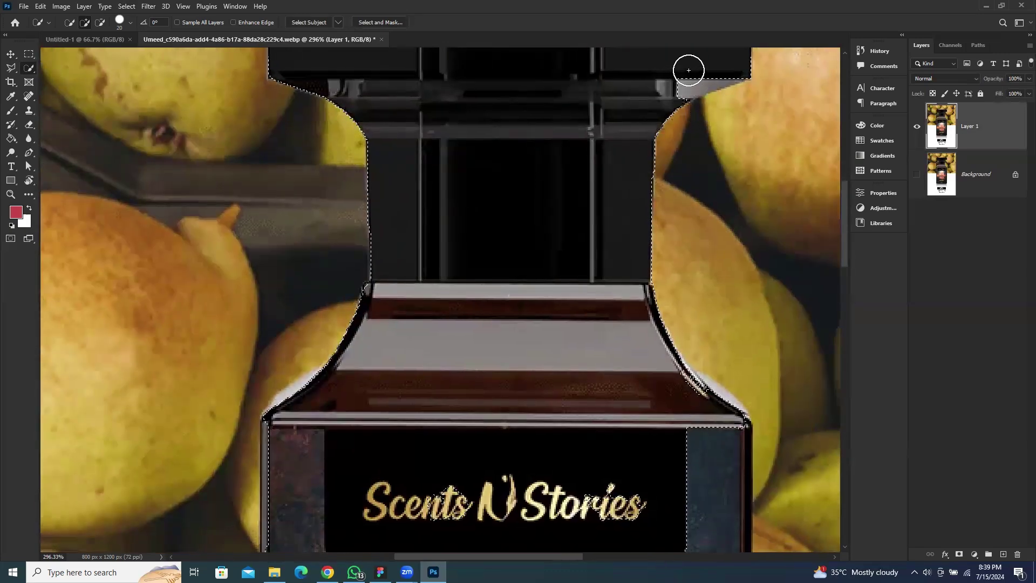
{"action": "left_click_drag", "start_coordinate": [560, 396], "coordinate": [543, 358]}
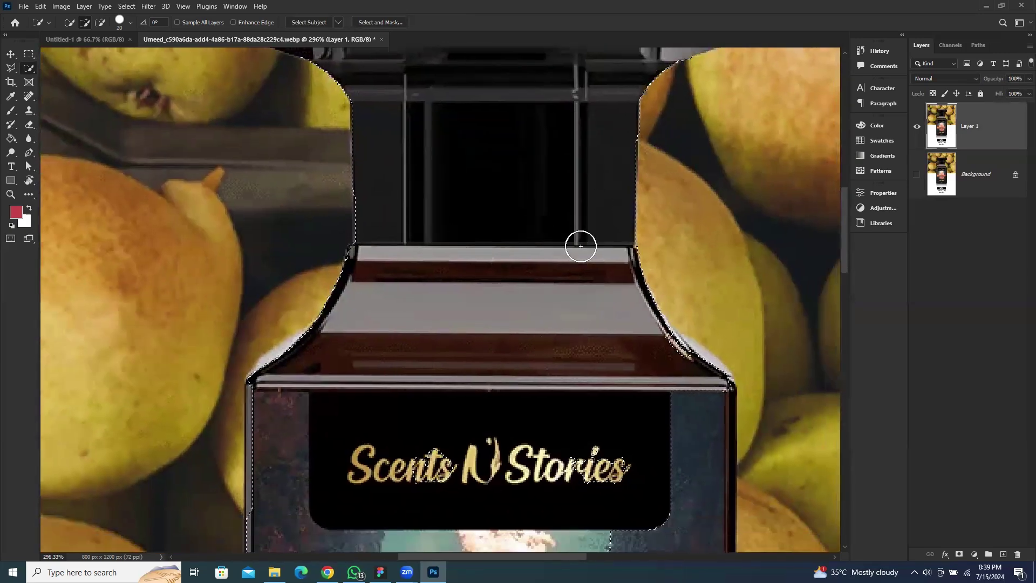
{"action": "mouse_move", "coordinate": [580, 246]}
{"action": "left_mouse_down"}
{"action": "mouse_move", "coordinate": [673, 358]}
{"action": "mouse_move", "coordinate": [707, 381]}
{"action": "mouse_move", "coordinate": [701, 365]}
{"action": "mouse_move", "coordinate": [651, 346]}
{"action": "left_mouse_up"}
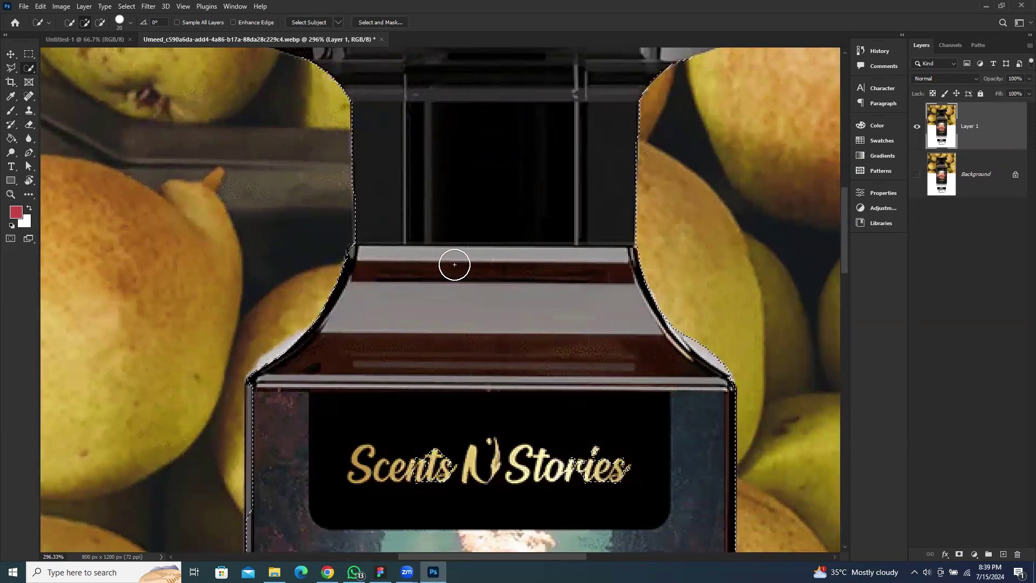
{"action": "left_click", "coordinate": [375, 154]}
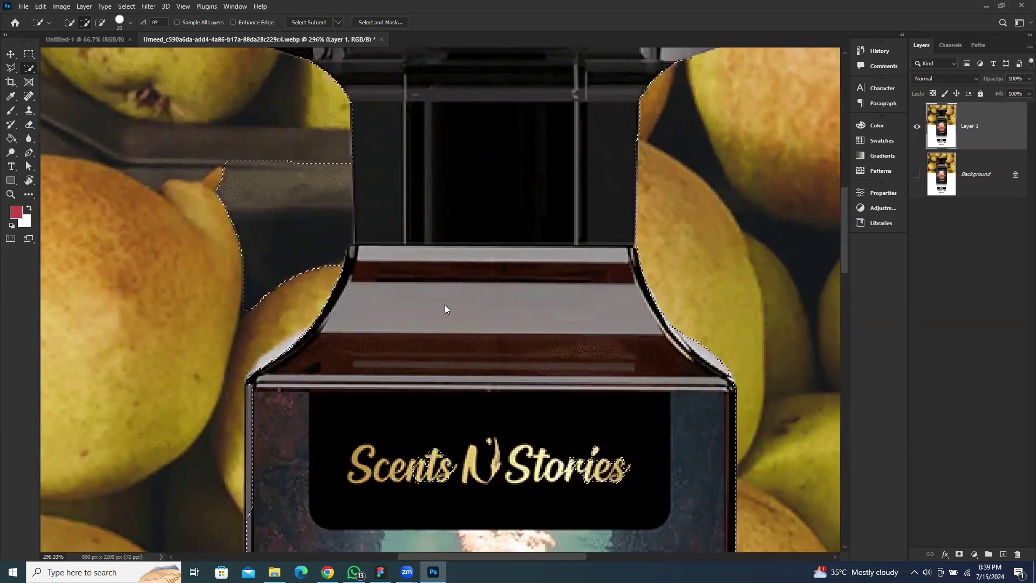
{"action": "scroll", "coordinate": [469, 283], "scroll_direction": "down", "scroll_amount": 5}
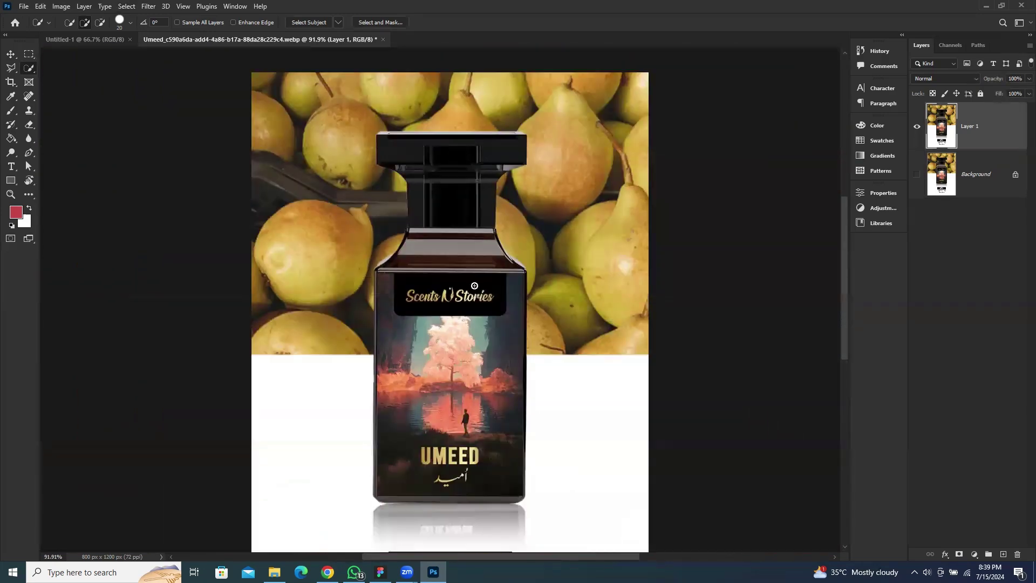
{"action": "scroll", "coordinate": [474, 286], "scroll_direction": "down", "scroll_amount": 4}
Step: Switch to the Move tool and try Select Subject on Layer 1 again
{"action": "left_click", "coordinate": [11, 55]}
{"action": "left_click", "coordinate": [44, 165]}
{"action": "scroll", "coordinate": [511, 225], "scroll_direction": "up", "scroll_amount": 1}
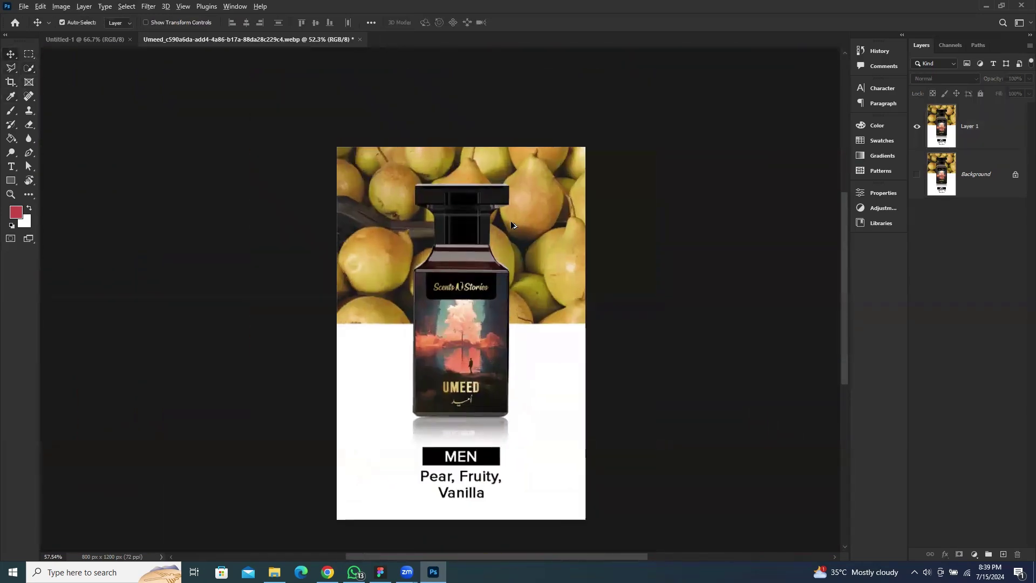
{"action": "scroll", "coordinate": [511, 225], "scroll_direction": "up", "scroll_amount": 3}
{"action": "scroll", "coordinate": [511, 226], "scroll_direction": "down", "scroll_amount": 2}
{"action": "left_click", "coordinate": [994, 115]}
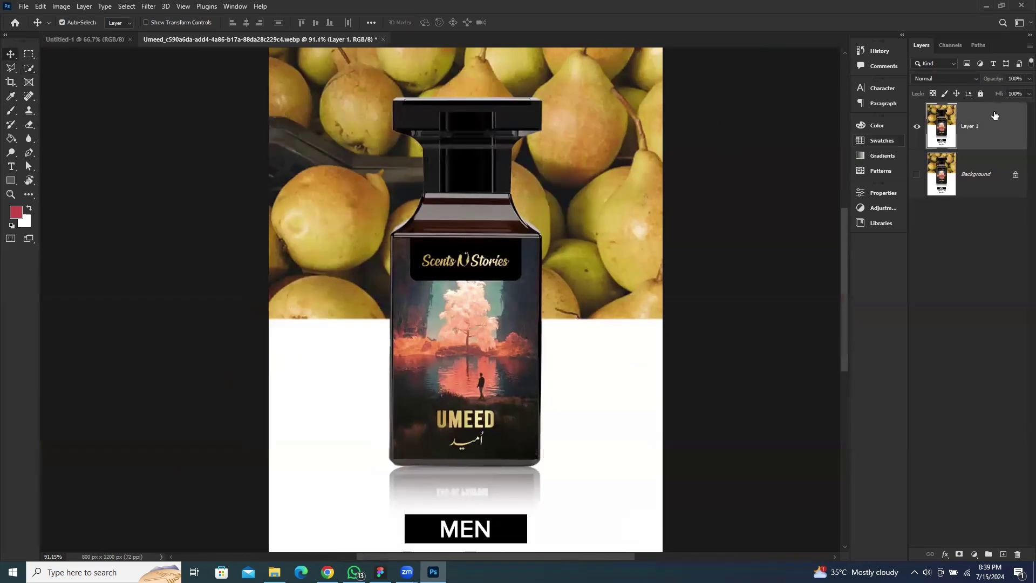
{"action": "left_click", "coordinate": [126, 6]}
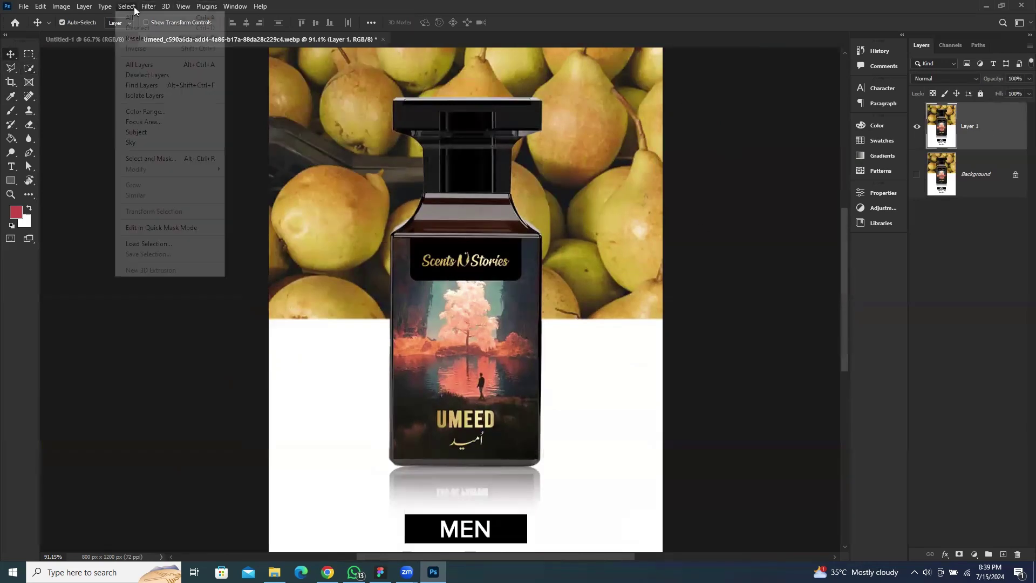
{"action": "left_click", "coordinate": [160, 132]}
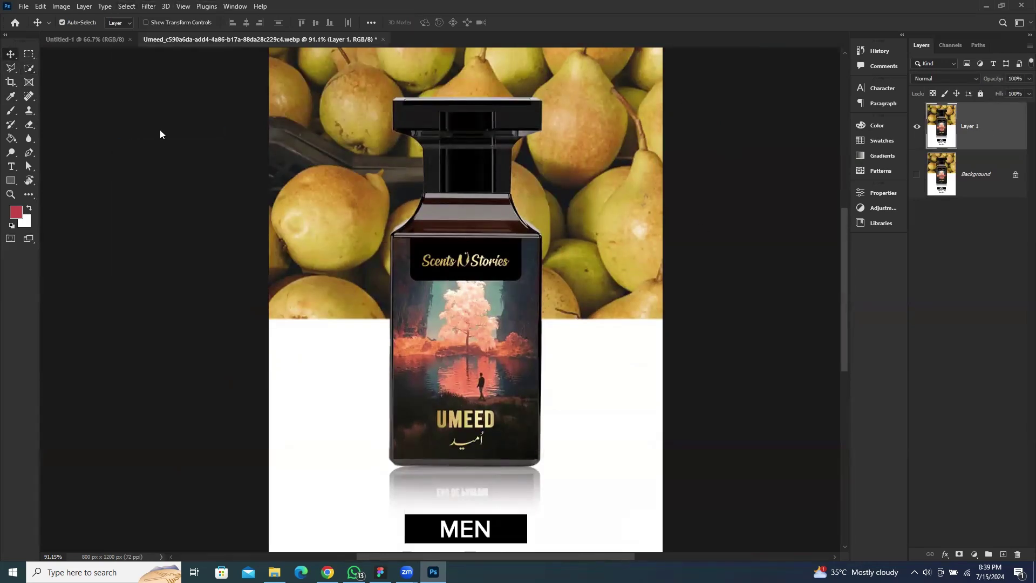
{"action": "left_click", "coordinate": [503, 221]}
{"action": "left_click", "coordinate": [150, 6]}
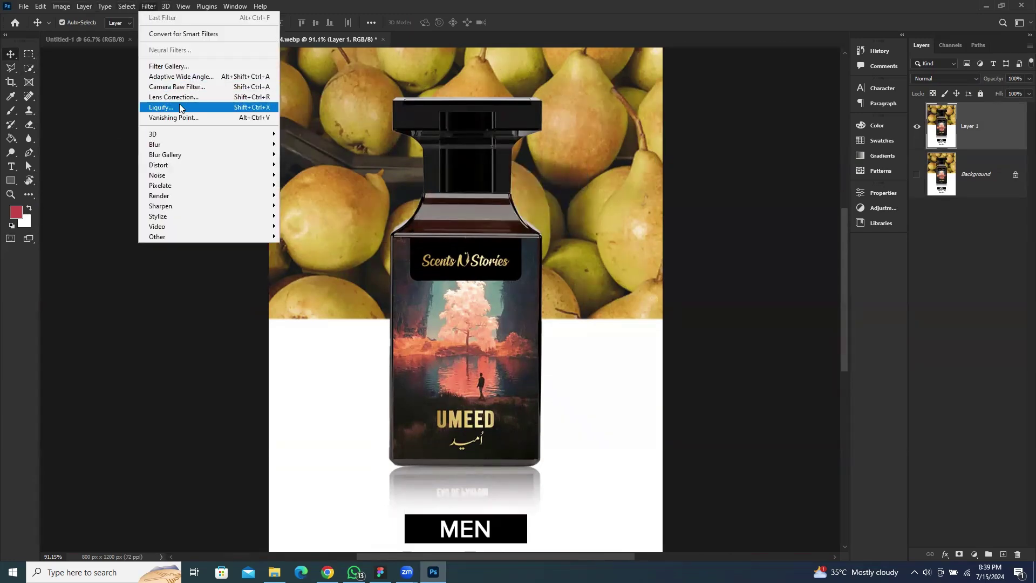
{"action": "left_click", "coordinate": [130, 7]}
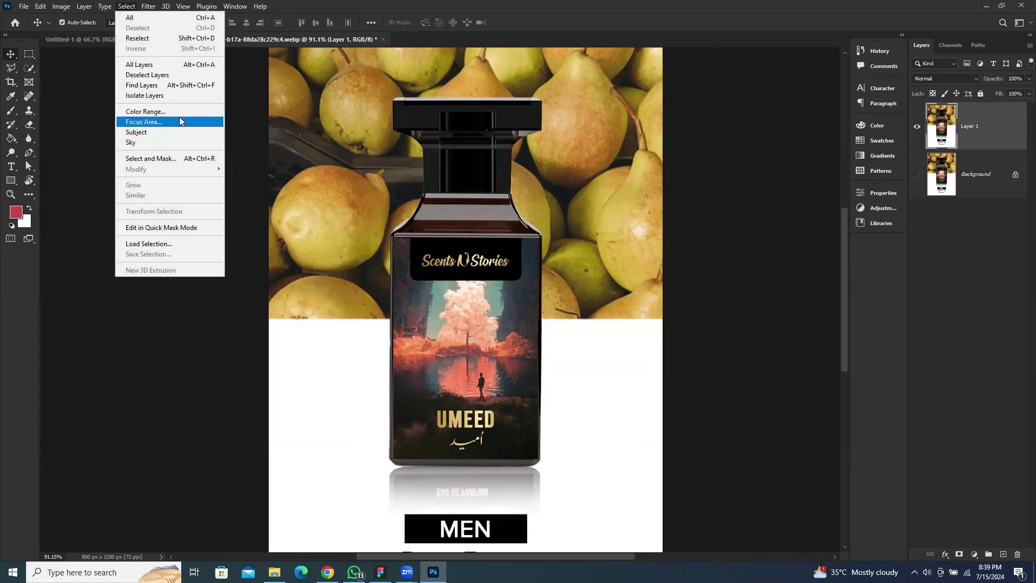
{"action": "left_click", "coordinate": [326, 337]}
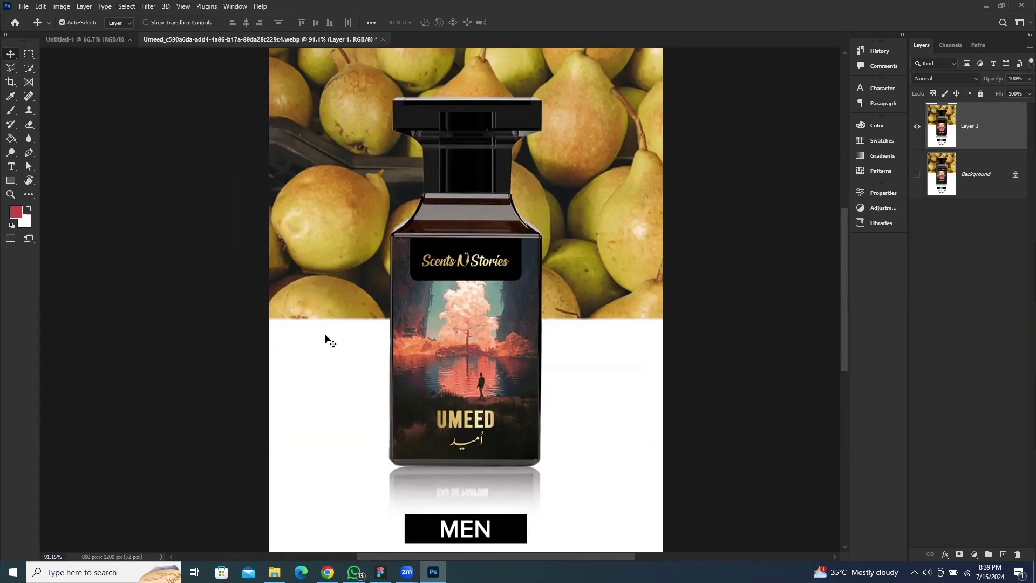
Step: Try to strip the background of Layer 1 with the Remove Background quick action
{"action": "left_click", "coordinate": [879, 194]}
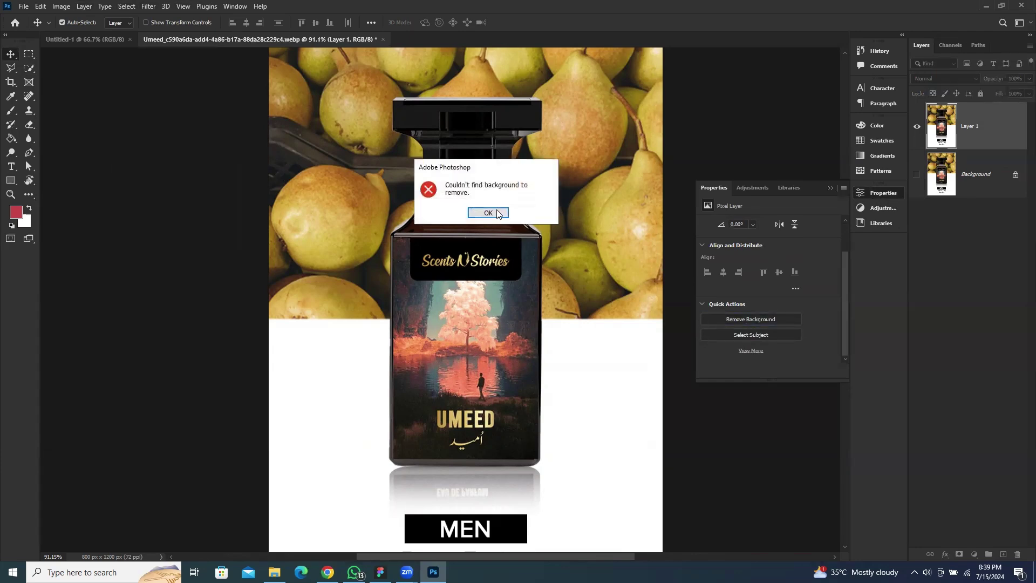
{"action": "left_click", "coordinate": [497, 213]}
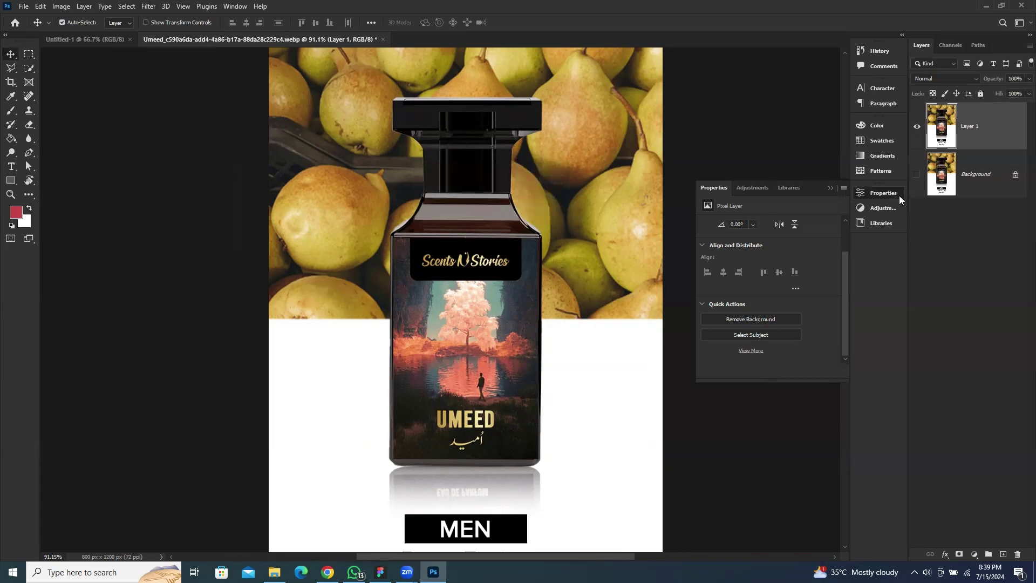
{"action": "left_click", "coordinate": [829, 188]}
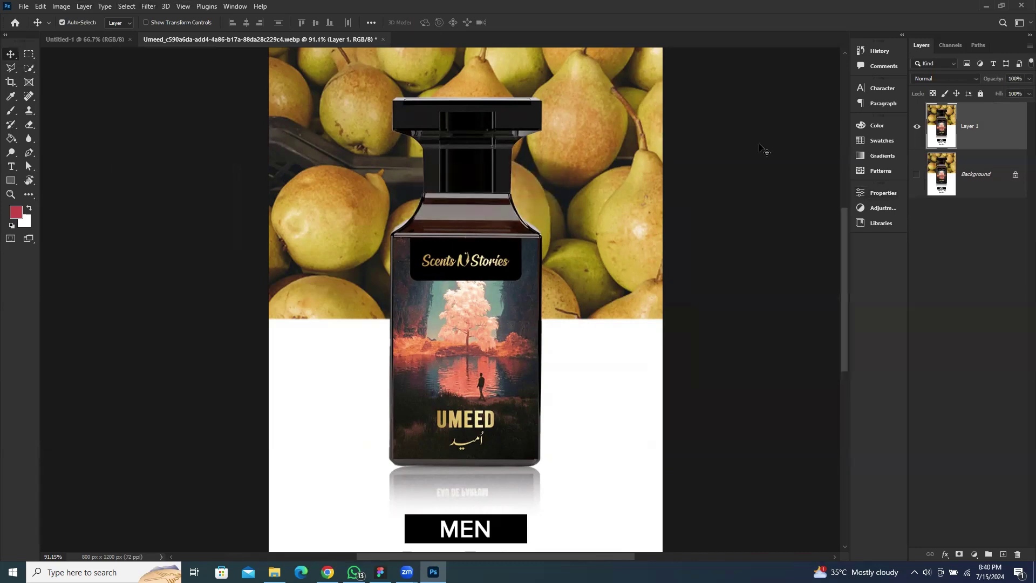
Step: Start a Pen tool path at the bottle's lower right corner and run it straight up the side to the shoulder
{"action": "right_click", "coordinate": [7, 70]}
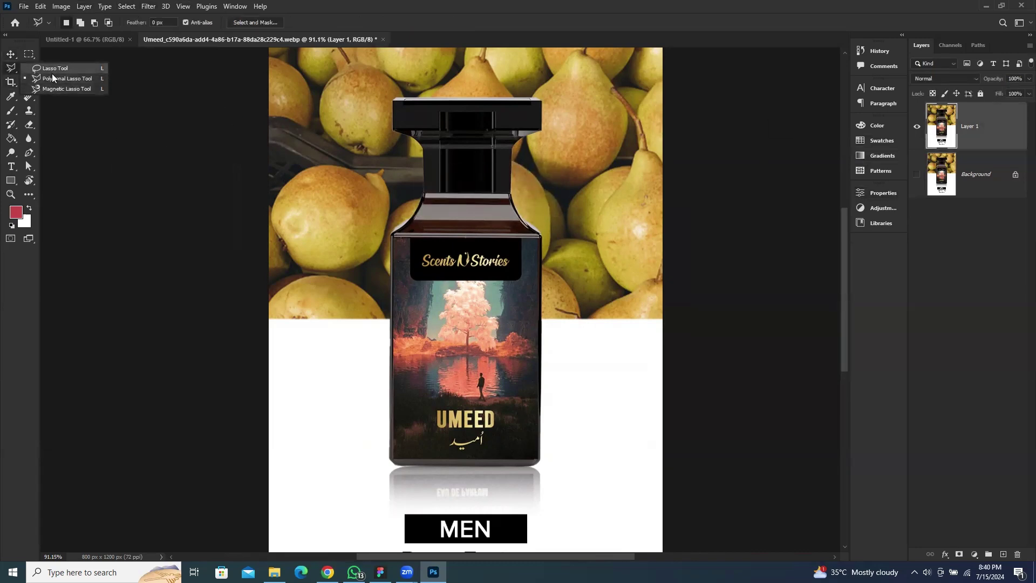
{"action": "left_click", "coordinate": [49, 79]}
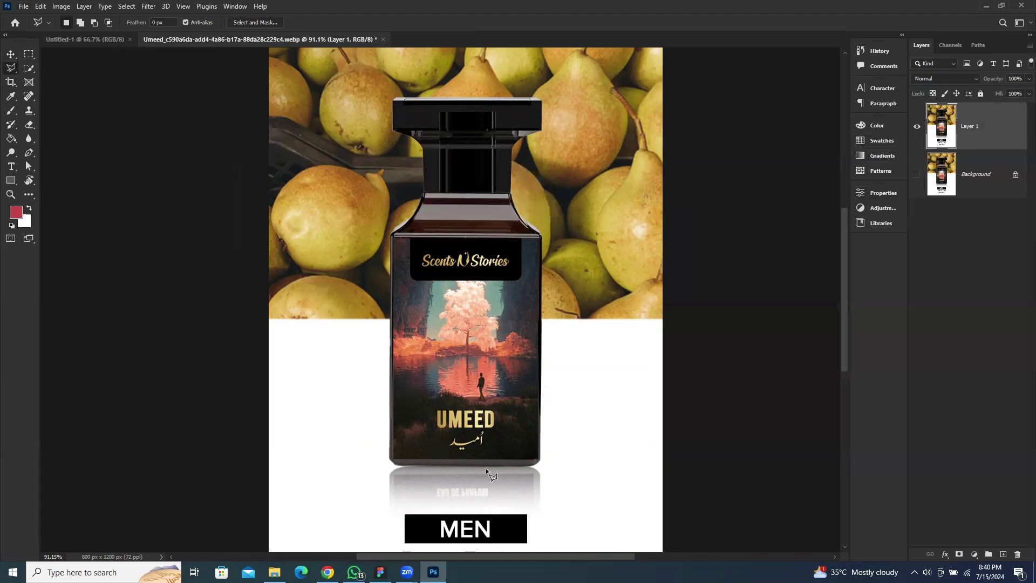
{"action": "scroll", "coordinate": [485, 467], "scroll_direction": "up", "scroll_amount": 10}
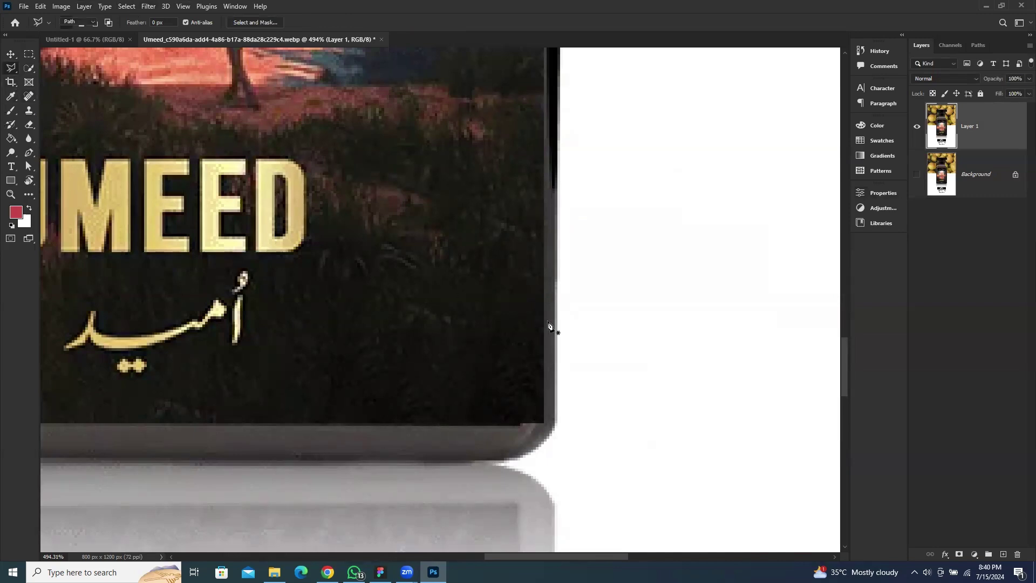
{"action": "key", "text": "p"}
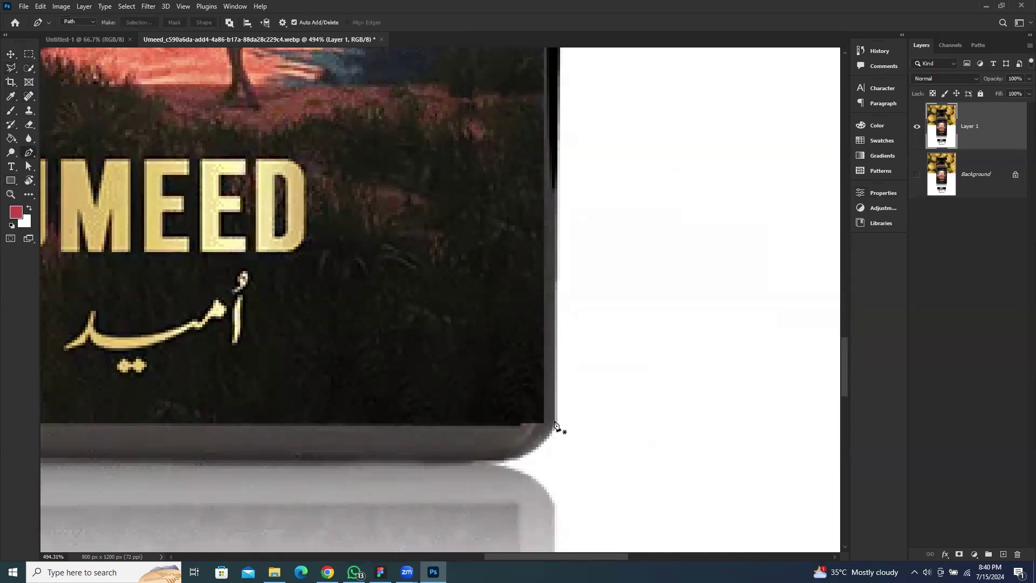
{"action": "left_click_drag", "start_coordinate": [580, 83], "coordinate": [536, 400]}
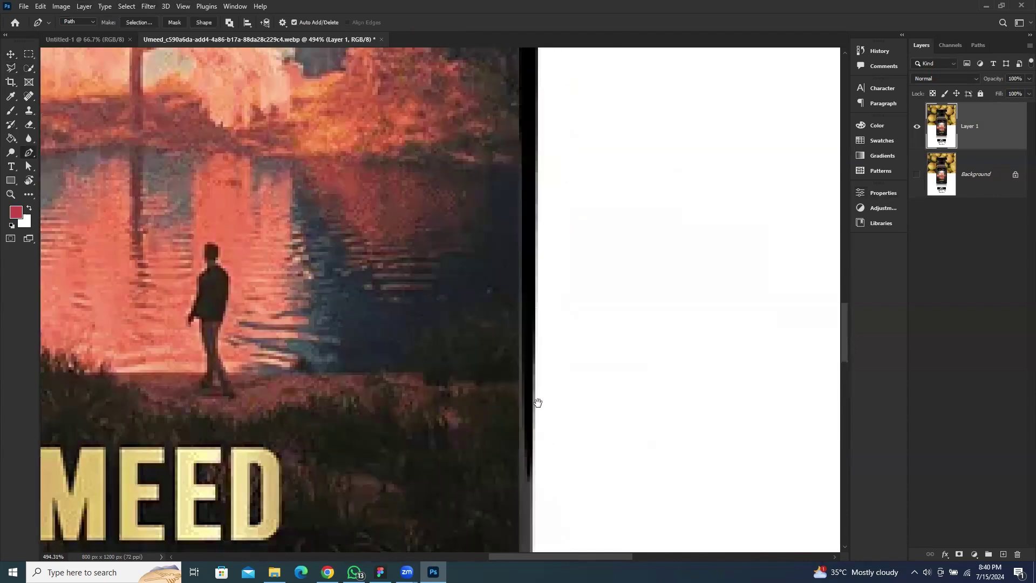
{"action": "left_click_drag", "start_coordinate": [566, 65], "coordinate": [567, 174]}
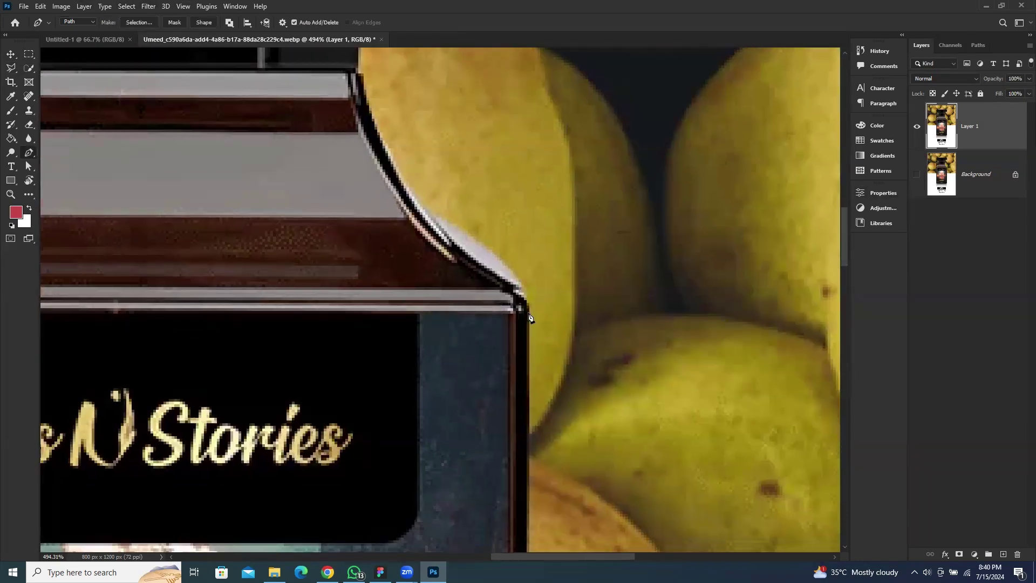
{"action": "left_click", "coordinate": [518, 309]}
Step: Continue the path with curved segments along the bottle's right shoulder up to the base of the neck
{"action": "scroll", "coordinate": [530, 338], "scroll_direction": "up", "scroll_amount": 2}
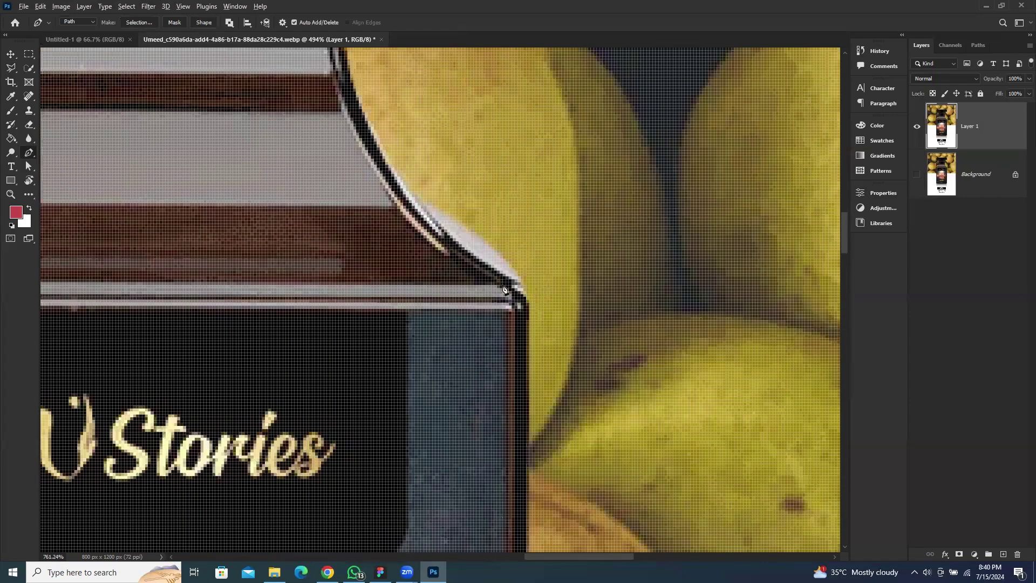
{"action": "scroll", "coordinate": [516, 304], "scroll_direction": "up", "scroll_amount": 2}
{"action": "left_click_drag", "start_coordinate": [595, 339], "coordinate": [685, 429]}
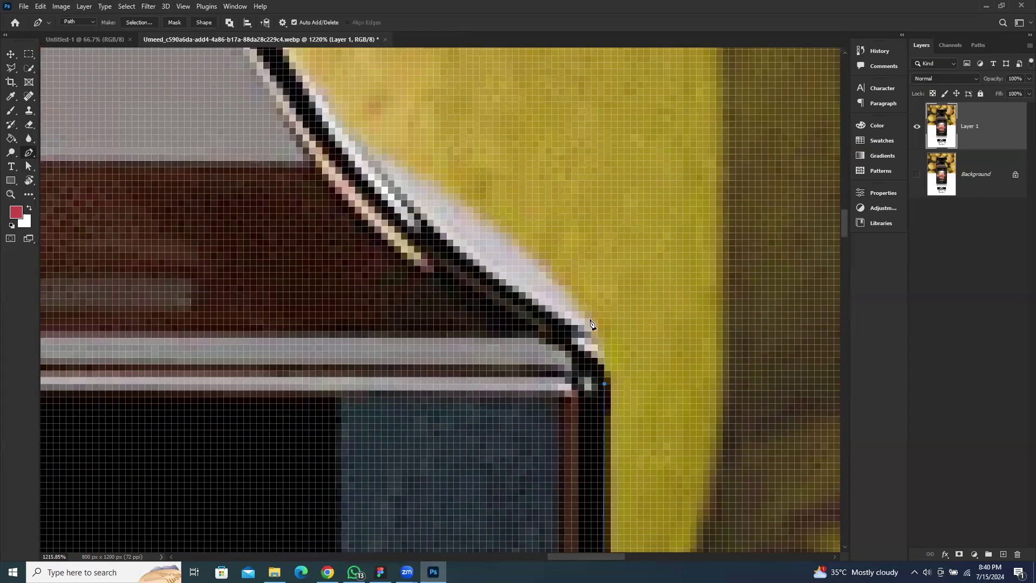
{"action": "mouse_move", "coordinate": [545, 265]}
{"action": "left_mouse_down"}
{"action": "mouse_move", "coordinate": [496, 233]}
{"action": "mouse_move", "coordinate": [483, 204]}
{"action": "left_mouse_up"}
{"action": "left_click_drag", "start_coordinate": [548, 266], "coordinate": [543, 280]}
{"action": "left_click_drag", "start_coordinate": [465, 212], "coordinate": [496, 248]}
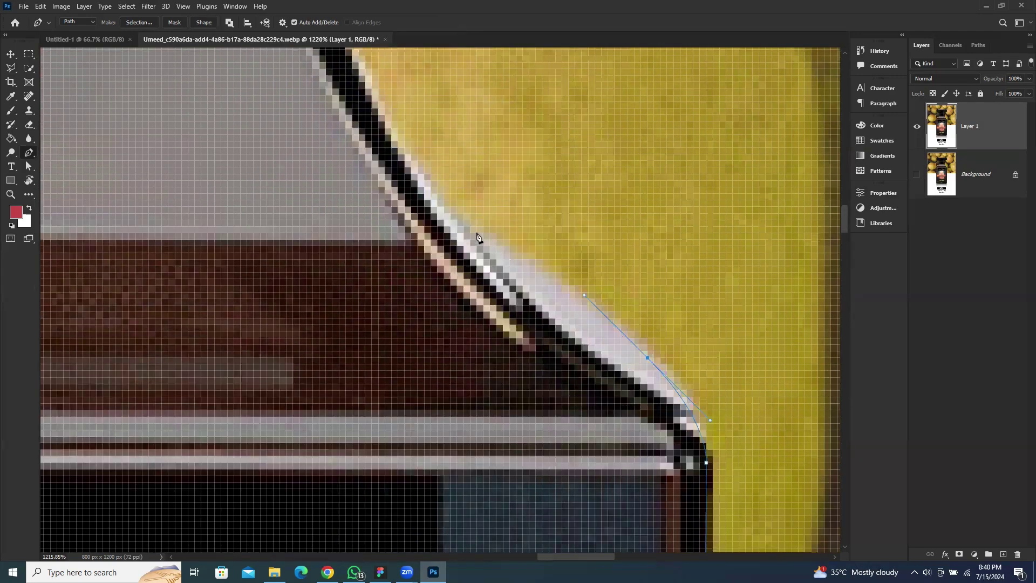
{"action": "left_click_drag", "start_coordinate": [457, 219], "coordinate": [501, 290]}
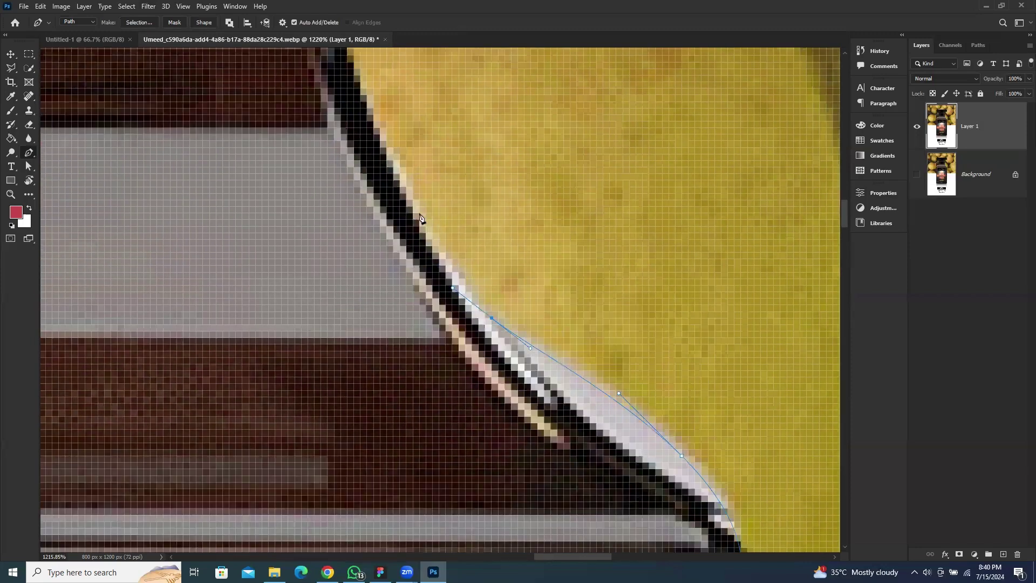
{"action": "scroll", "coordinate": [420, 217], "scroll_direction": "down", "scroll_amount": 3}
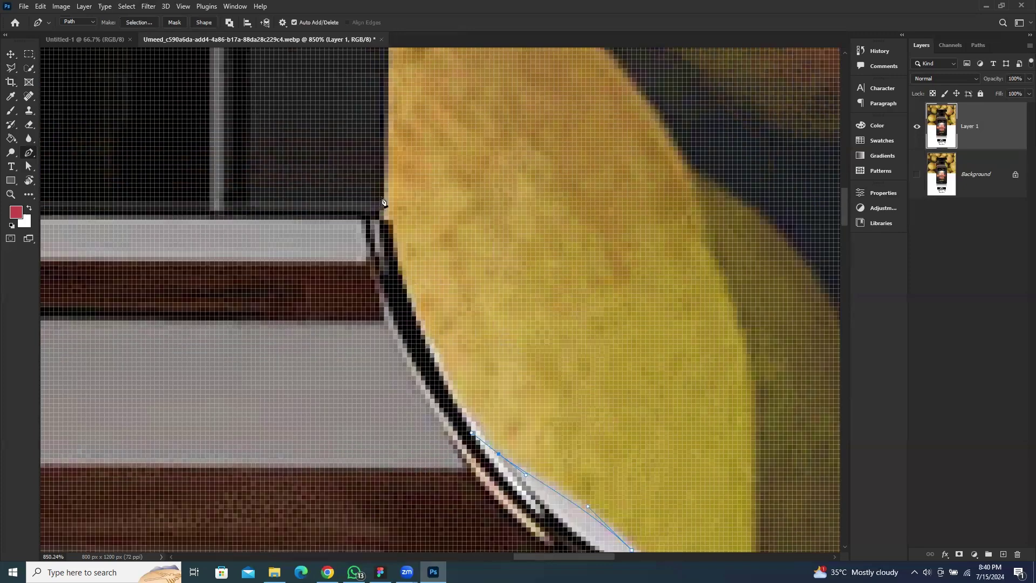
{"action": "left_click_drag", "start_coordinate": [384, 216], "coordinate": [366, 99]}
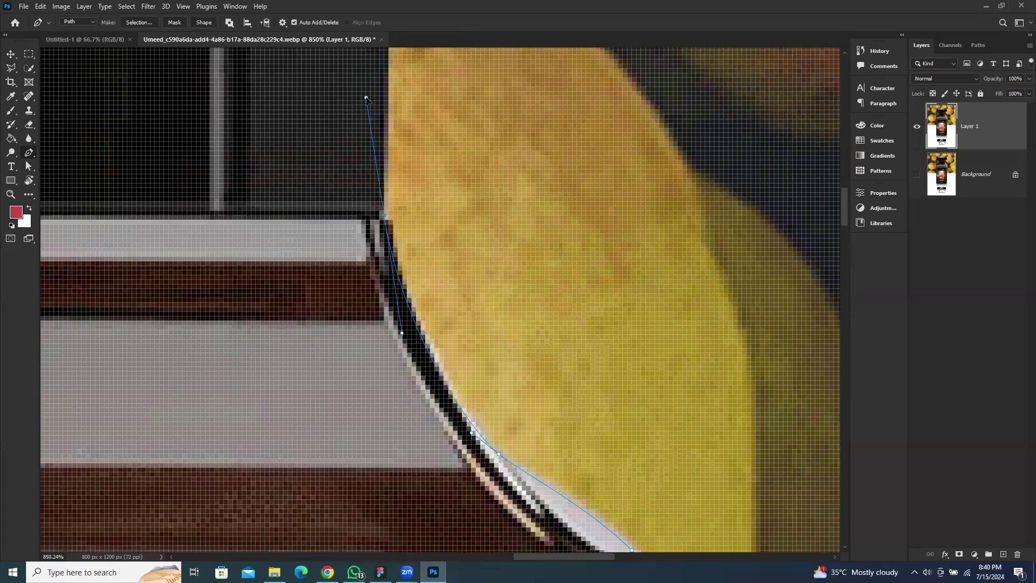
Step: Trace the path up the neck's right edge and curve it out to the cap's lower right corner
{"action": "scroll", "coordinate": [370, 129], "scroll_direction": "up", "scroll_amount": 3}
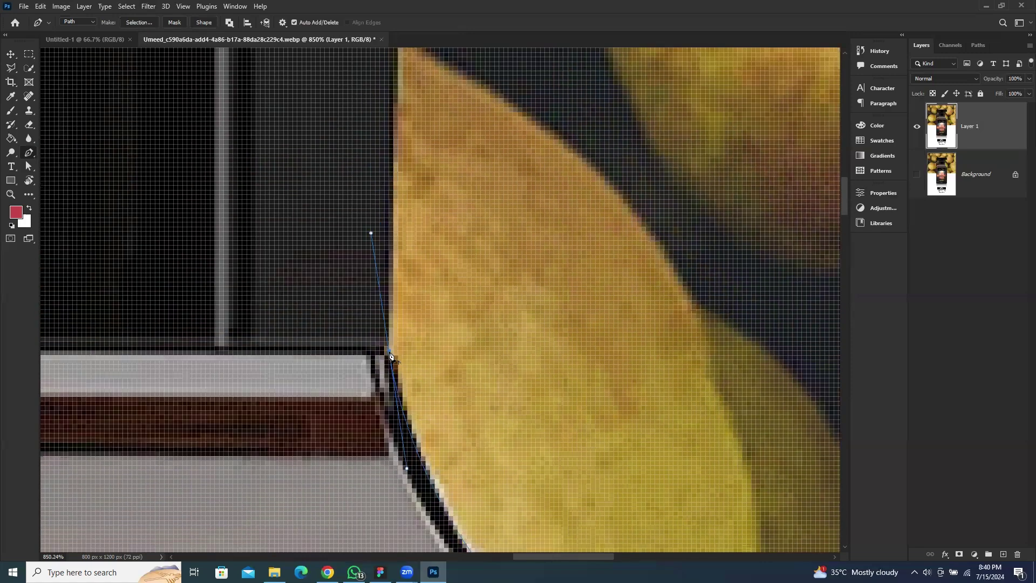
{"action": "scroll", "coordinate": [392, 356], "scroll_direction": "up", "scroll_amount": 10}
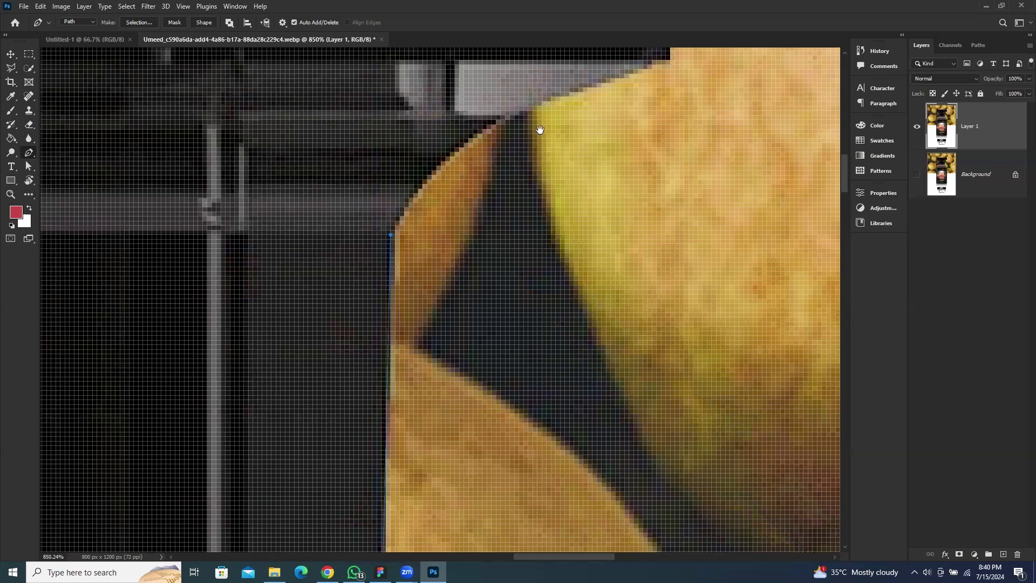
{"action": "scroll", "coordinate": [542, 162], "scroll_direction": "up", "scroll_amount": 3}
{"action": "scroll", "coordinate": [555, 167], "scroll_direction": "right", "scroll_amount": 3}
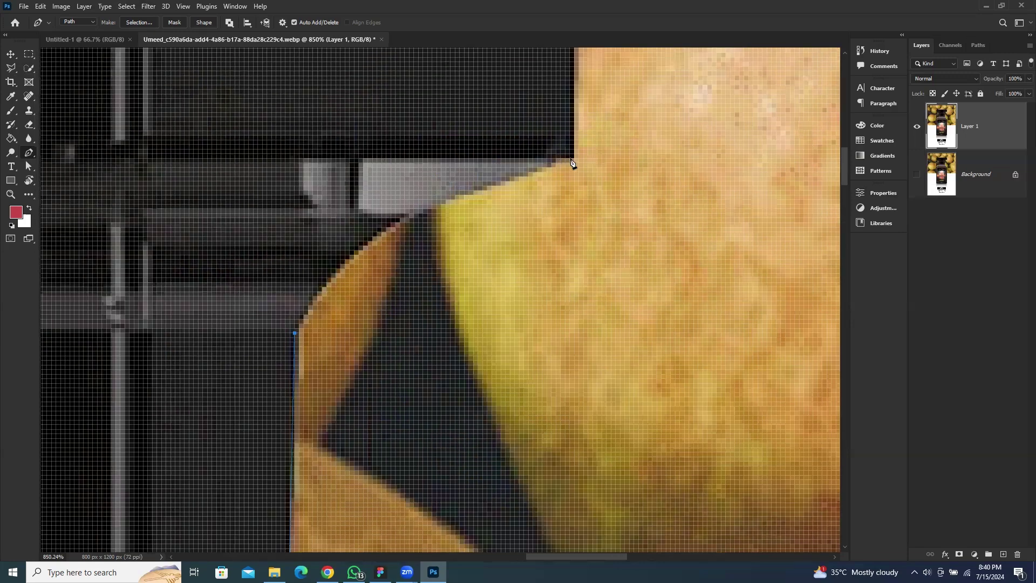
{"action": "left_click_drag", "start_coordinate": [572, 159], "coordinate": [803, 124]}
{"action": "scroll", "coordinate": [551, 323], "scroll_direction": "up", "scroll_amount": 5}
{"action": "scroll", "coordinate": [553, 345], "scroll_direction": "right", "scroll_amount": 1}
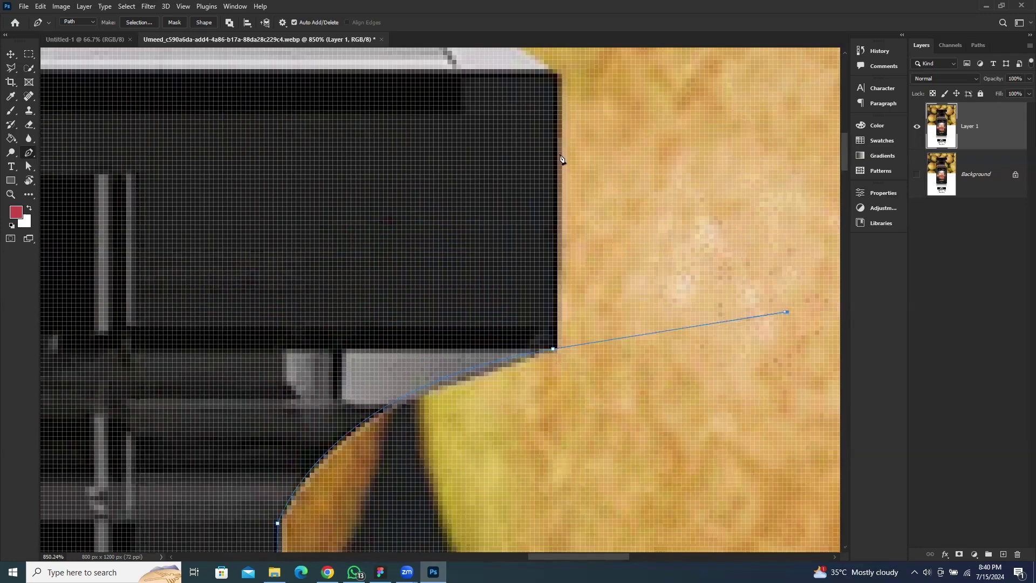
Step: Remove the outgoing handle at the cap's lower right corner and run the path straight up the cap's right edge
{"action": "key", "text": "ctrl+z"}
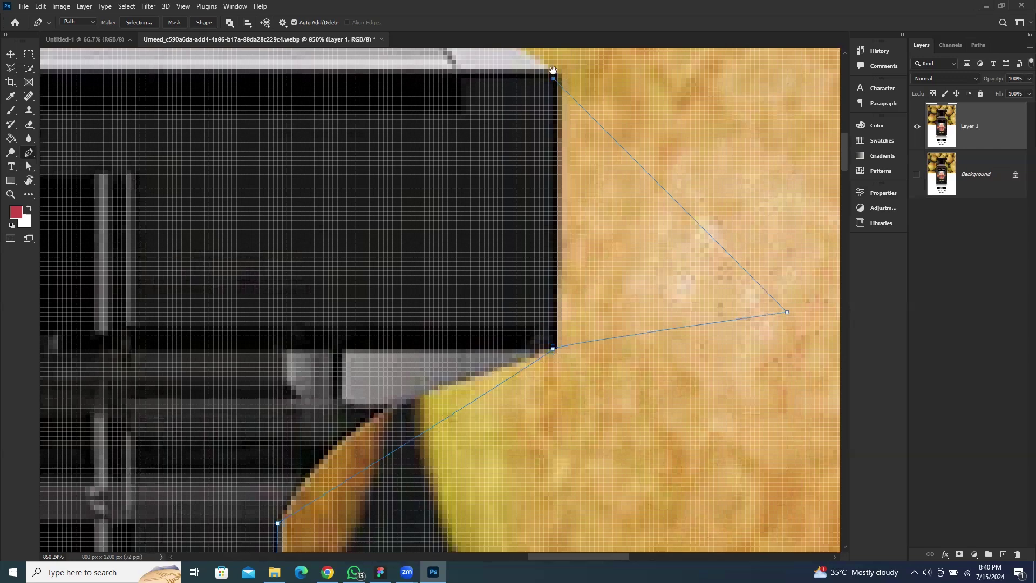
{"action": "key", "text": "ctrl+shift+z"}
{"action": "left_click", "coordinate": [554, 350], "text": "alt"}
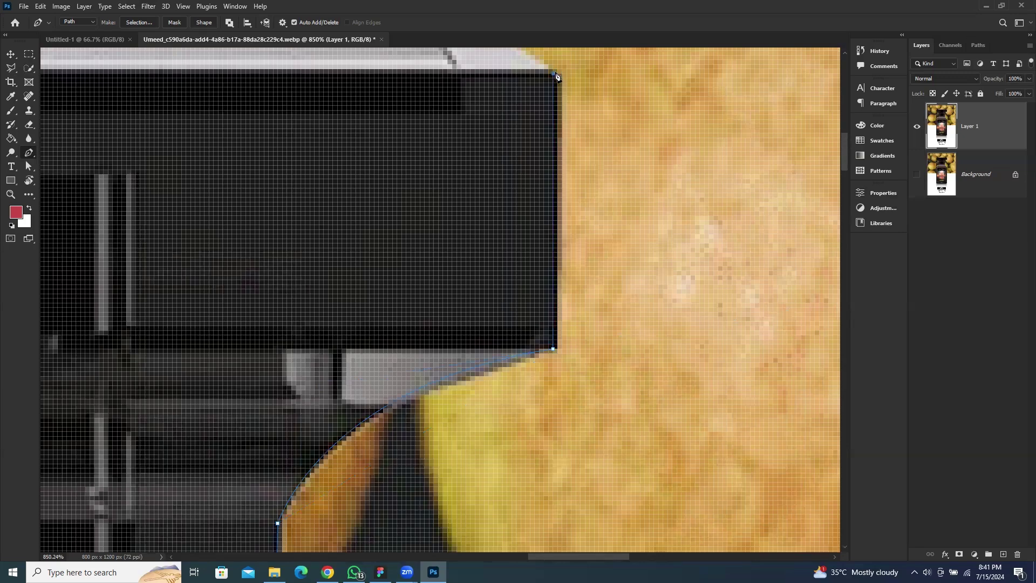
Step: Trace the path along the cap's bevelled top edge and down its left side to the lower left corner
{"action": "scroll", "coordinate": [558, 377], "scroll_direction": "up", "scroll_amount": 5}
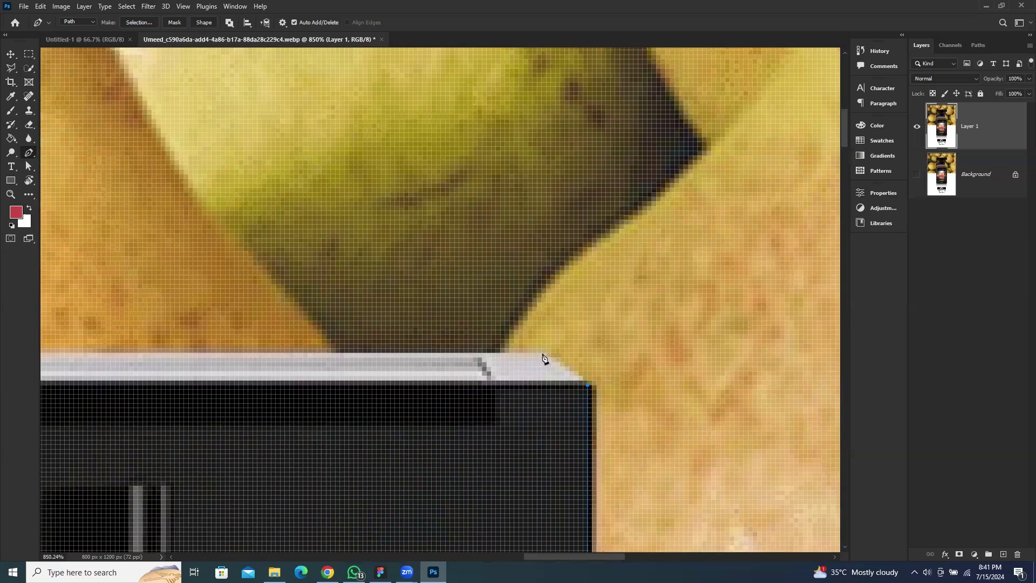
{"action": "scroll", "coordinate": [712, 357], "scroll_direction": "left", "scroll_amount": 5}
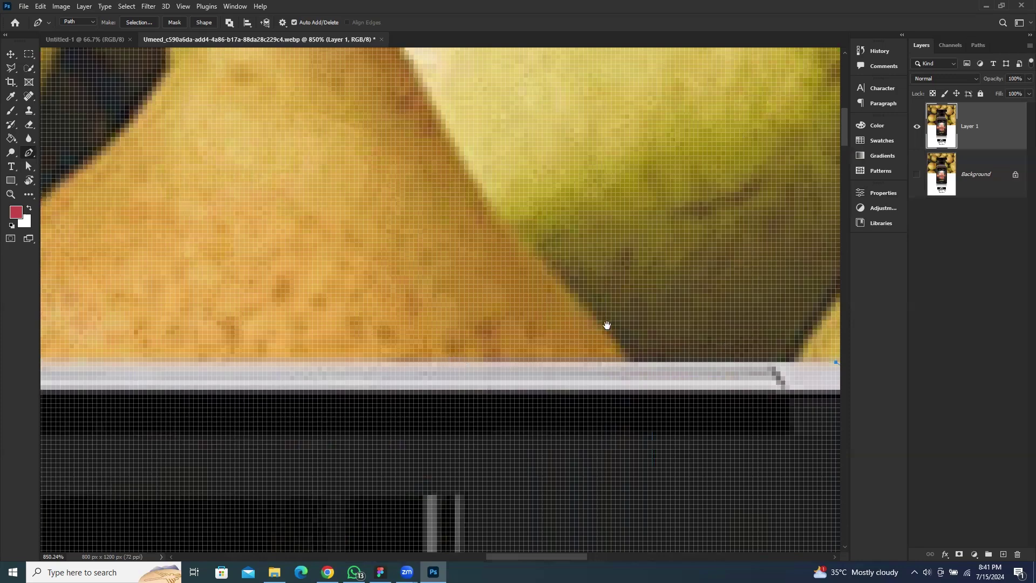
{"action": "scroll", "coordinate": [607, 325], "scroll_direction": "left", "scroll_amount": 10}
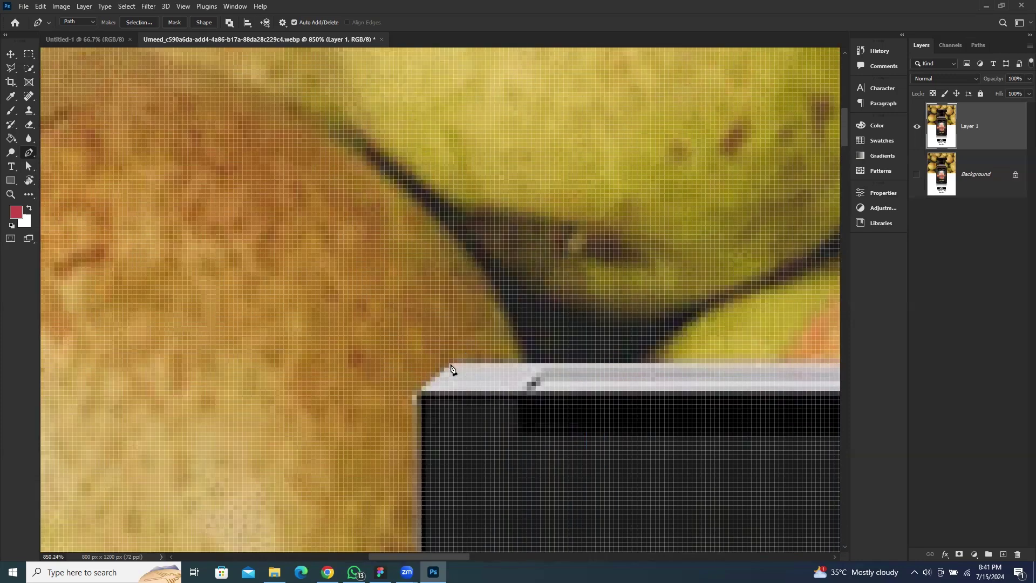
{"action": "left_click", "coordinate": [452, 365]}
{"action": "scroll", "coordinate": [441, 418], "scroll_direction": "down", "scroll_amount": 5}
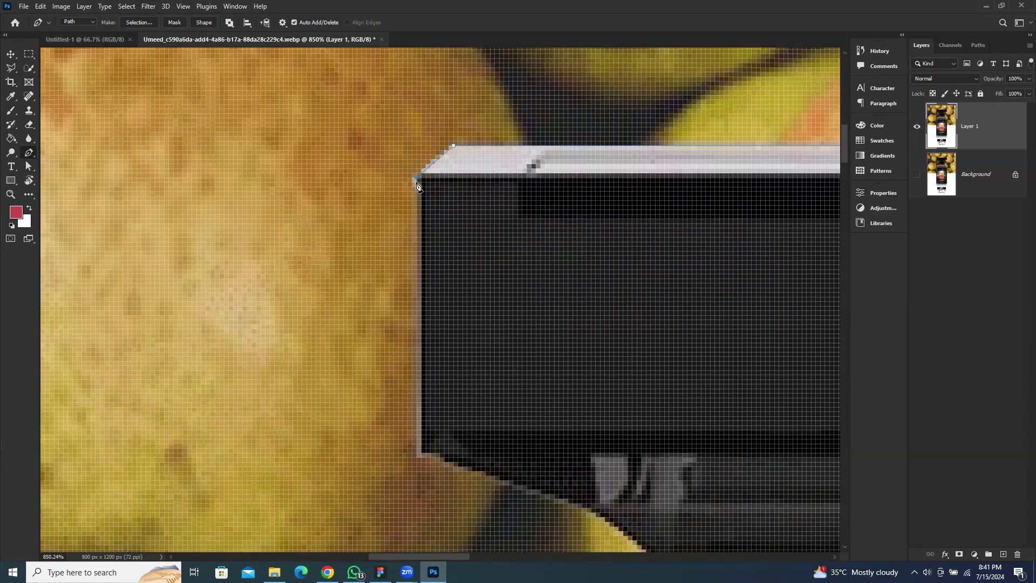
{"action": "left_click_drag", "start_coordinate": [417, 178], "coordinate": [421, 178]}
{"action": "scroll", "coordinate": [649, 200], "scroll_direction": "down", "scroll_amount": 2}
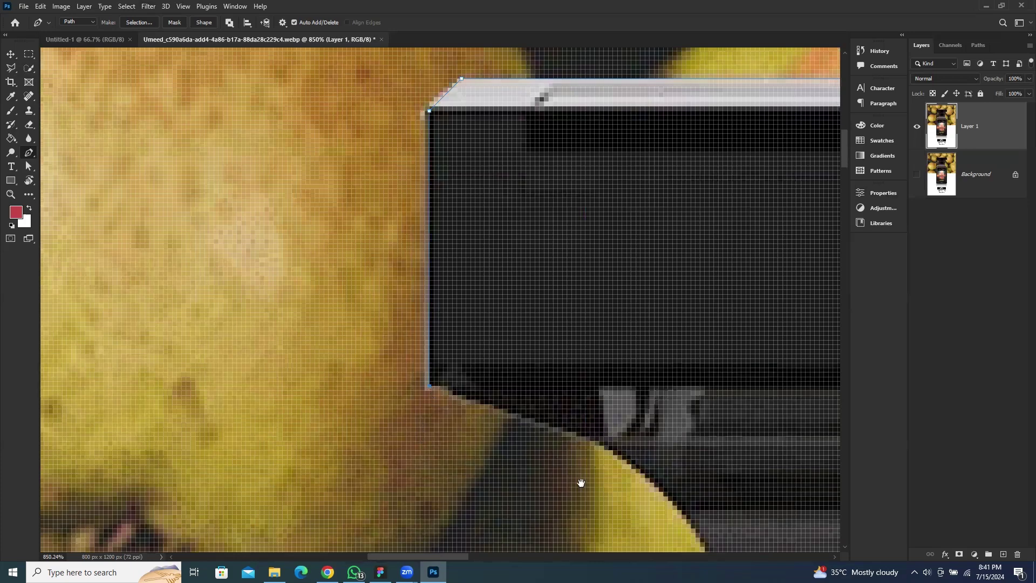
Step: Curve the path under the cap into the neck and continue down the neck's left edge to the shoulder
{"action": "scroll", "coordinate": [580, 483], "scroll_direction": "down", "scroll_amount": 1}
{"action": "scroll", "coordinate": [581, 483], "scroll_direction": "right", "scroll_amount": 1}
{"action": "scroll", "coordinate": [483, 326], "scroll_direction": "down", "scroll_amount": 3}
{"action": "scroll", "coordinate": [483, 326], "scroll_direction": "right", "scroll_amount": 2}
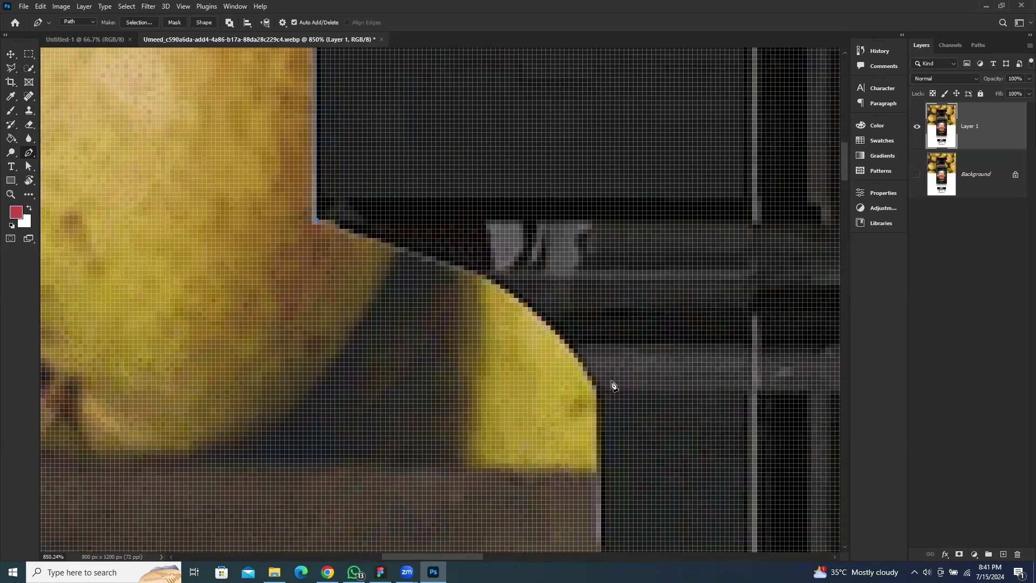
{"action": "left_click_drag", "start_coordinate": [601, 389], "coordinate": [662, 531]}
{"action": "left_click_drag", "start_coordinate": [577, 383], "coordinate": [528, 38]}
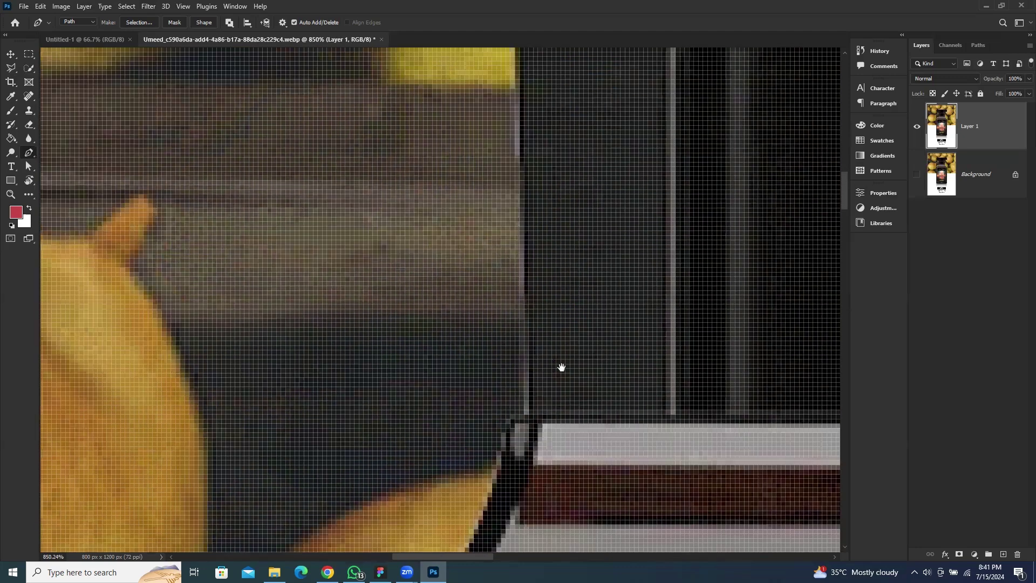
{"action": "left_click_drag", "start_coordinate": [560, 365], "coordinate": [530, 301]}
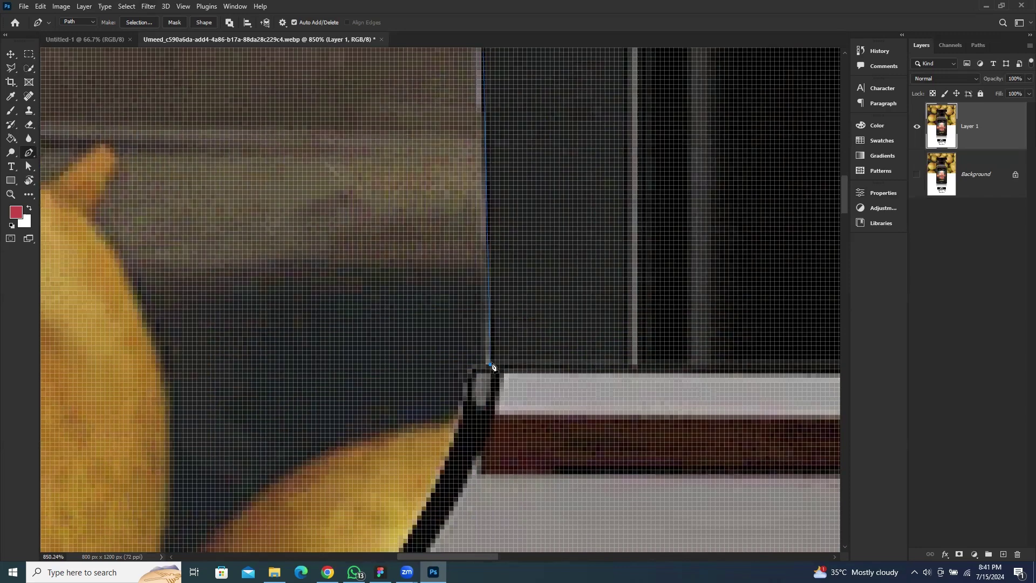
Step: Trace the bottle's left shoulder with curved segments down to the upper left corner of the body
{"action": "left_click_drag", "start_coordinate": [500, 372], "coordinate": [583, 196]}
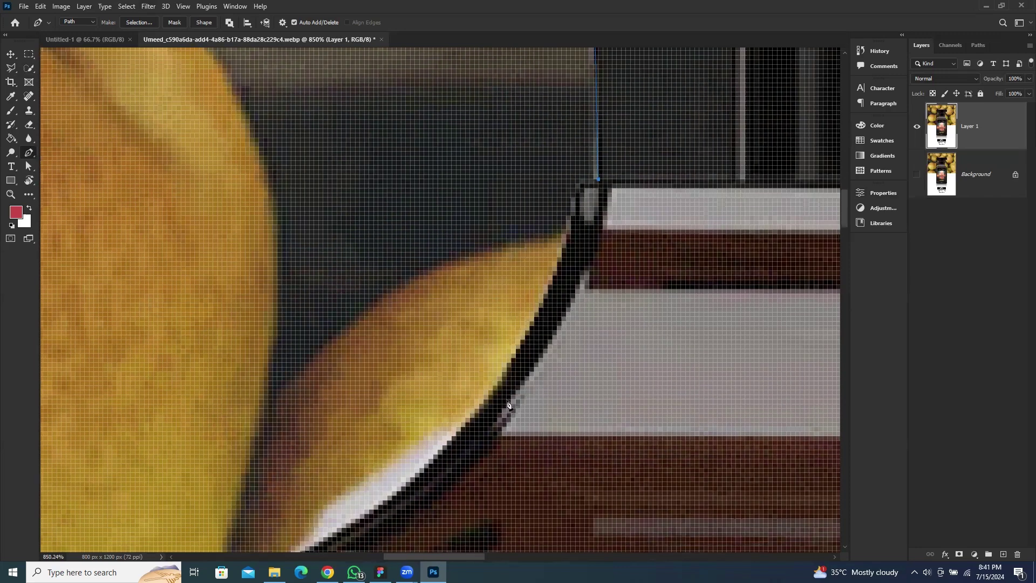
{"action": "scroll", "coordinate": [526, 337], "scroll_direction": "down", "scroll_amount": 1}
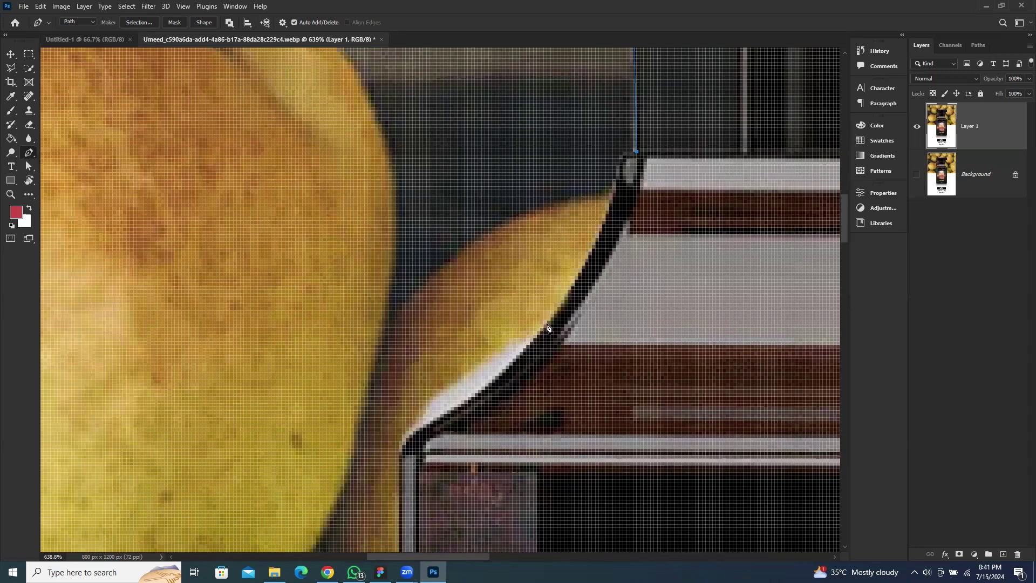
{"action": "left_click_drag", "start_coordinate": [580, 292], "coordinate": [504, 361]}
{"action": "left_click_drag", "start_coordinate": [444, 392], "coordinate": [429, 408]}
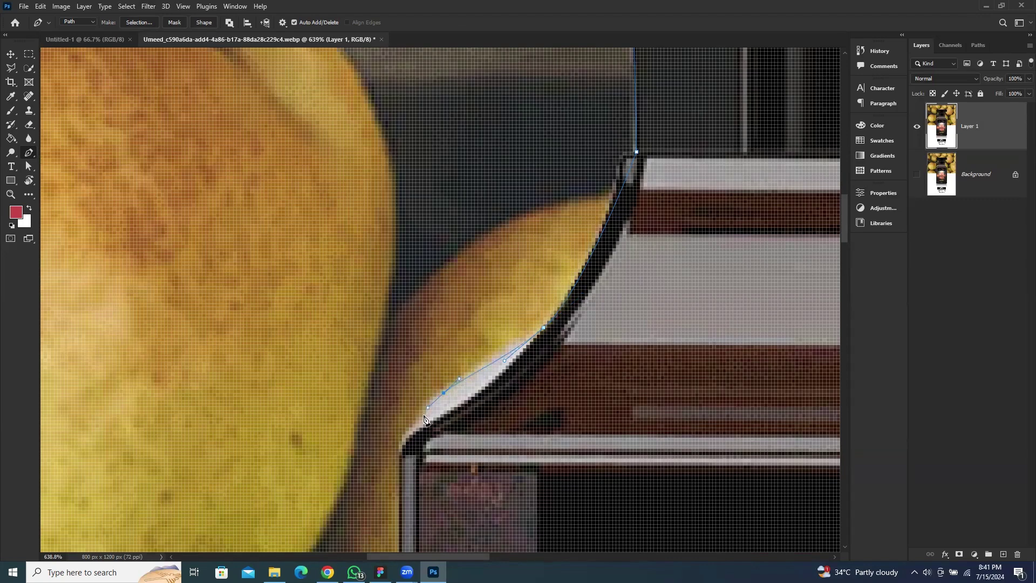
{"action": "left_click", "coordinate": [402, 447]}
{"action": "left_click", "coordinate": [402, 460]}
Step: Run the path straight down the left side of the bottle's body to its lower left corner
{"action": "scroll", "coordinate": [401, 460], "scroll_direction": "down", "scroll_amount": 3}
{"action": "scroll", "coordinate": [413, 360], "scroll_direction": "down", "scroll_amount": 2}
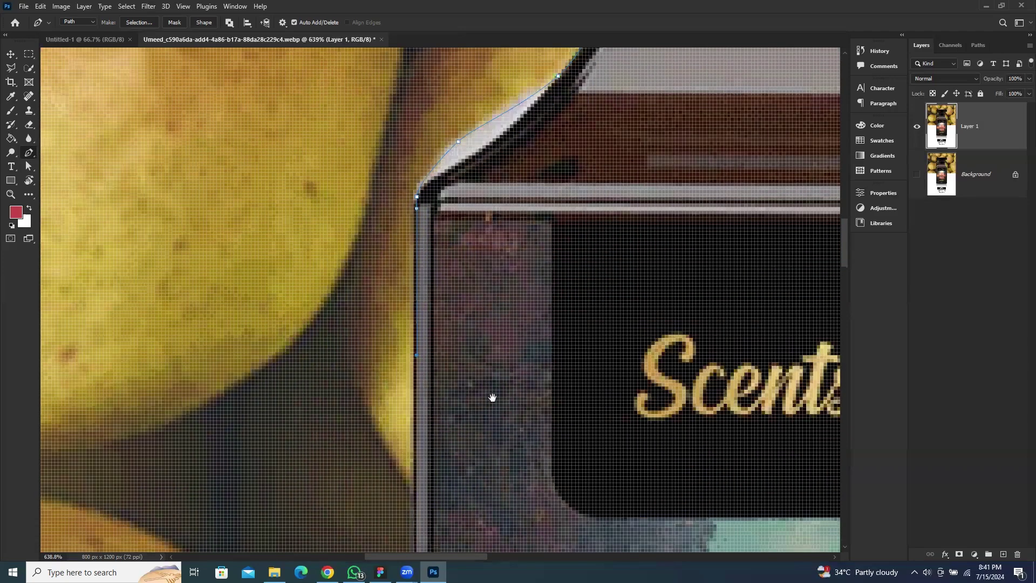
{"action": "scroll", "coordinate": [410, 279], "scroll_direction": "down", "scroll_amount": 15}
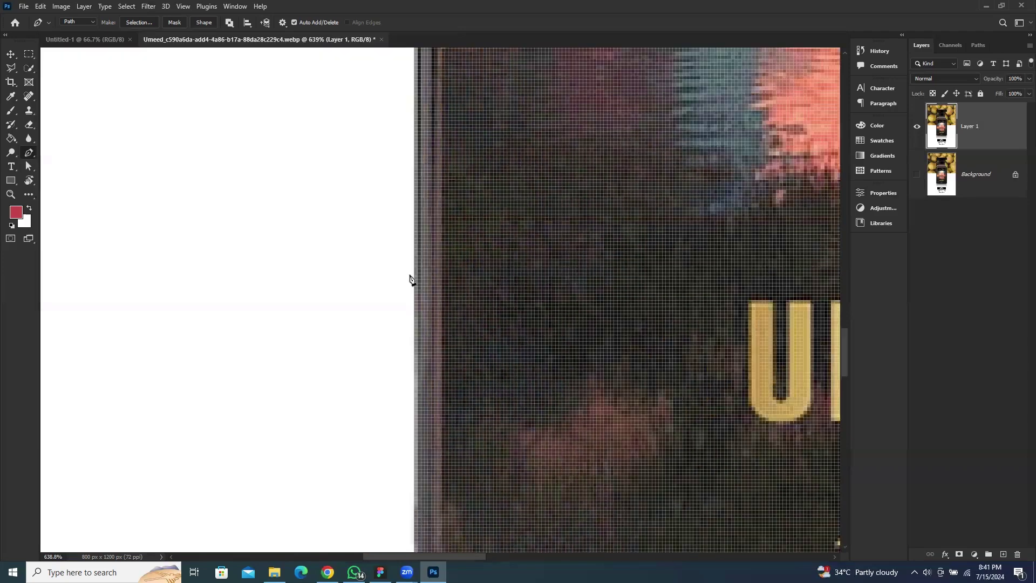
{"action": "left_click", "coordinate": [415, 317]}
{"action": "left_click_drag", "start_coordinate": [436, 267], "coordinate": [431, 227]}
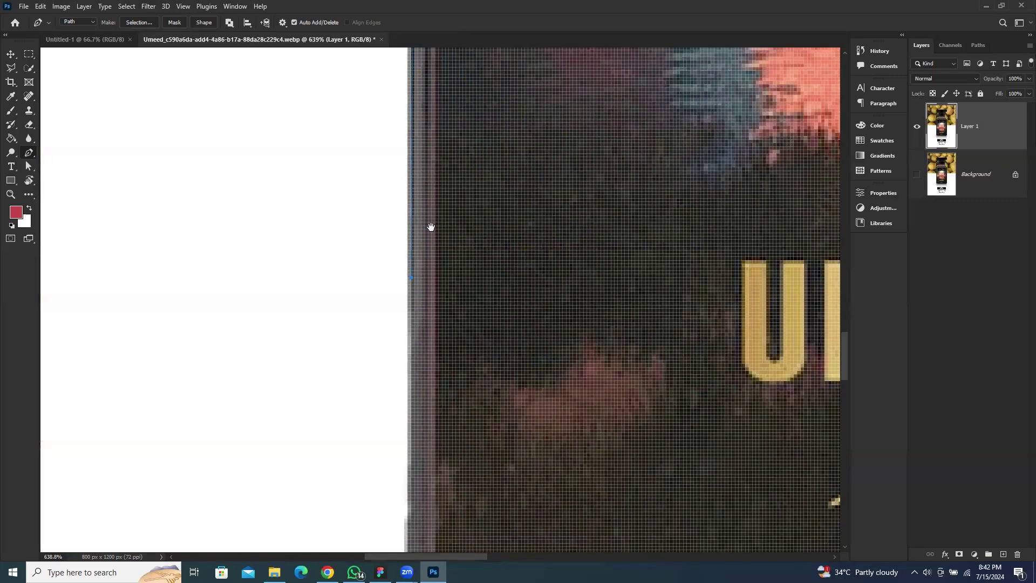
{"action": "scroll", "coordinate": [400, 234], "scroll_direction": "down", "scroll_amount": 5}
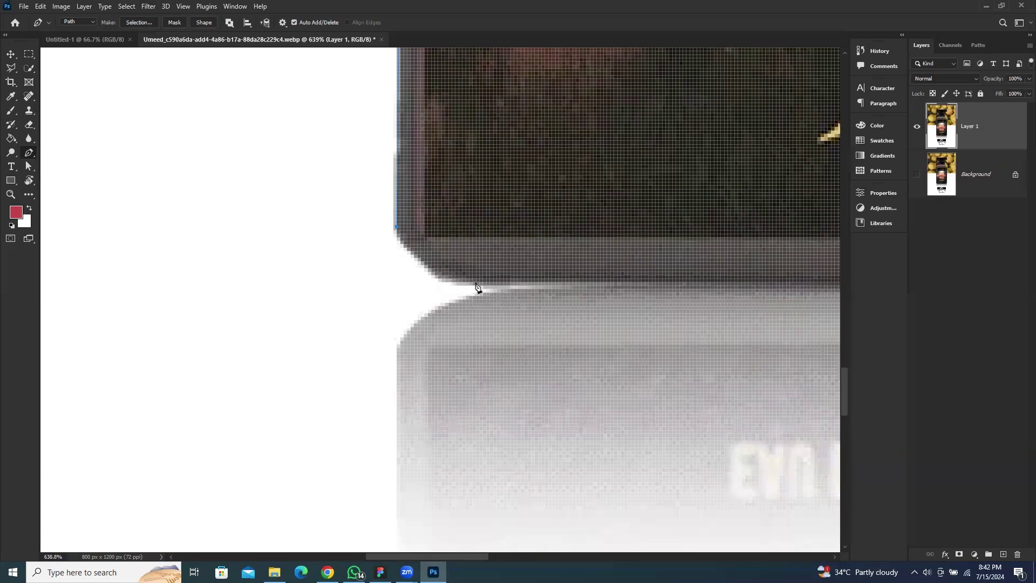
Step: Curve the path around the lower left corner, follow the bottle's base edge, and close it at the lower right starting point
{"action": "left_click_drag", "start_coordinate": [476, 285], "coordinate": [538, 286]}
{"action": "scroll", "coordinate": [537, 291], "scroll_direction": "right", "scroll_amount": 6}
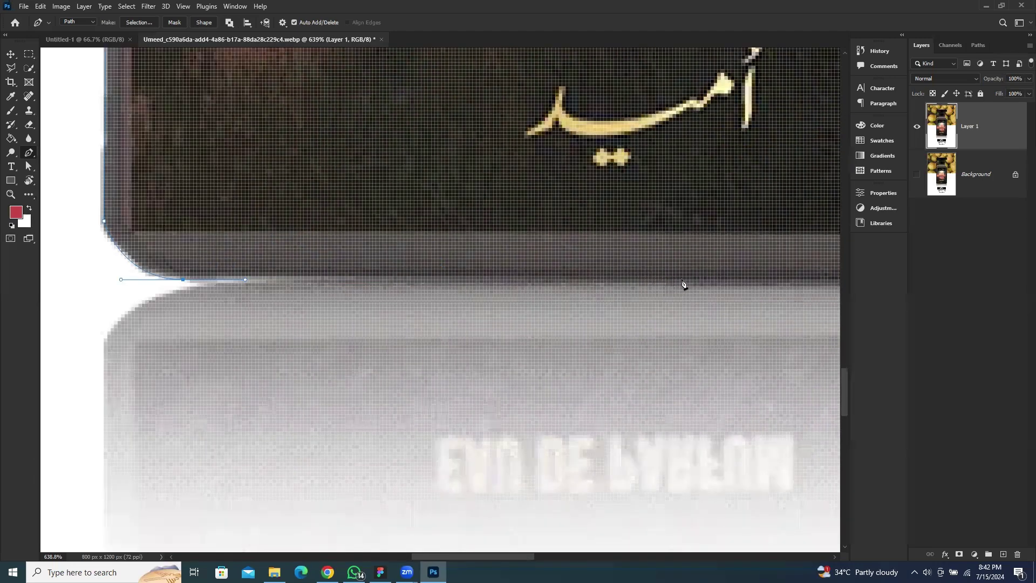
{"action": "scroll", "coordinate": [528, 277], "scroll_direction": "right", "scroll_amount": 12}
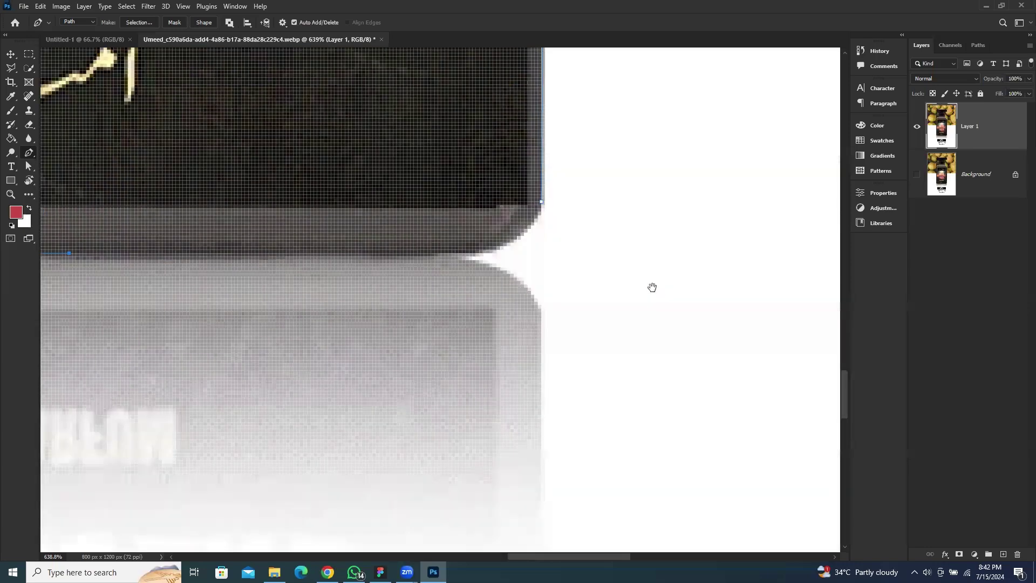
{"action": "left_click", "coordinate": [471, 253]}
{"action": "left_click_drag", "start_coordinate": [545, 171], "coordinate": [545, 174]}
Step: Convert the closed bottle path into a new selection with 0-pixel feather and copy the selected bottle to a new layer
{"action": "scroll", "coordinate": [544, 216], "scroll_direction": "down", "scroll_amount": 4}
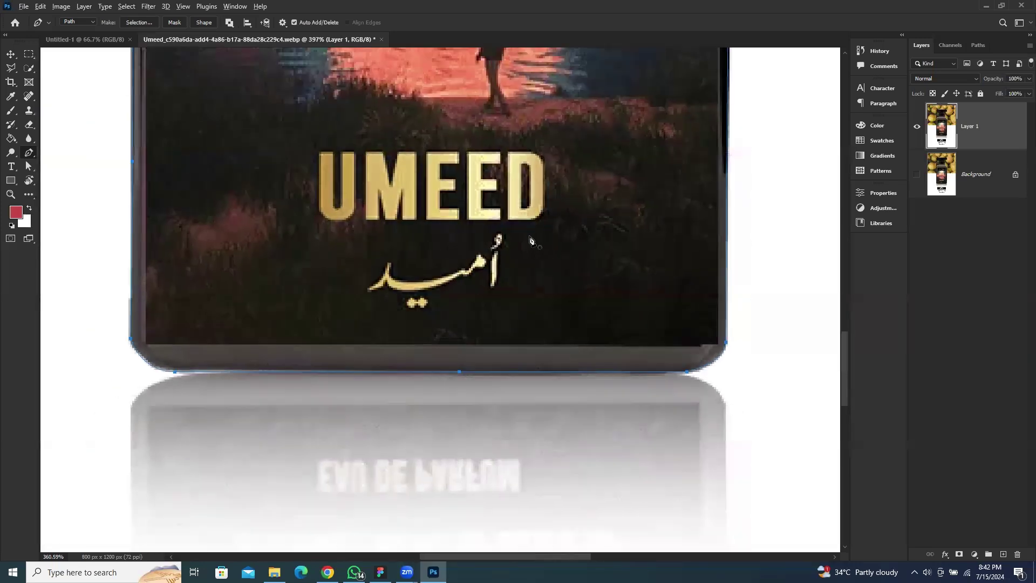
{"action": "scroll", "coordinate": [531, 240], "scroll_direction": "down", "scroll_amount": 8}
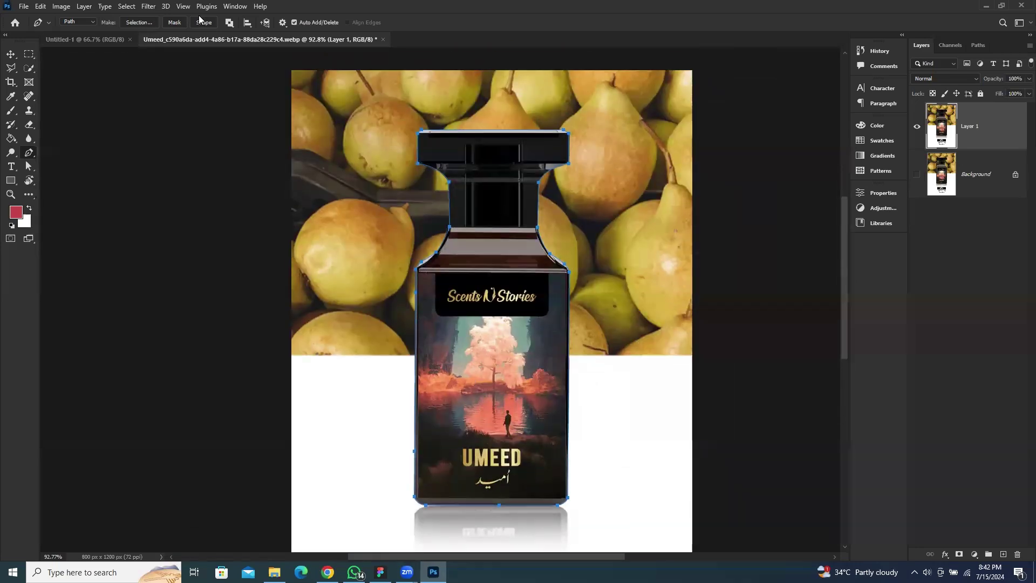
{"action": "left_click", "coordinate": [146, 25]}
{"action": "left_click", "coordinate": [583, 155]}
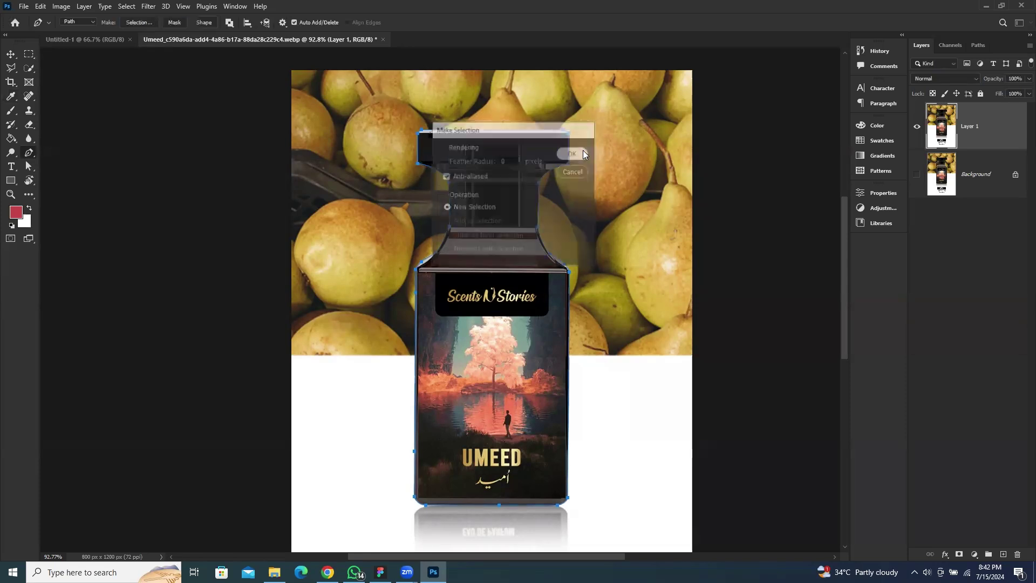
{"action": "key", "text": "ctrl+j"}
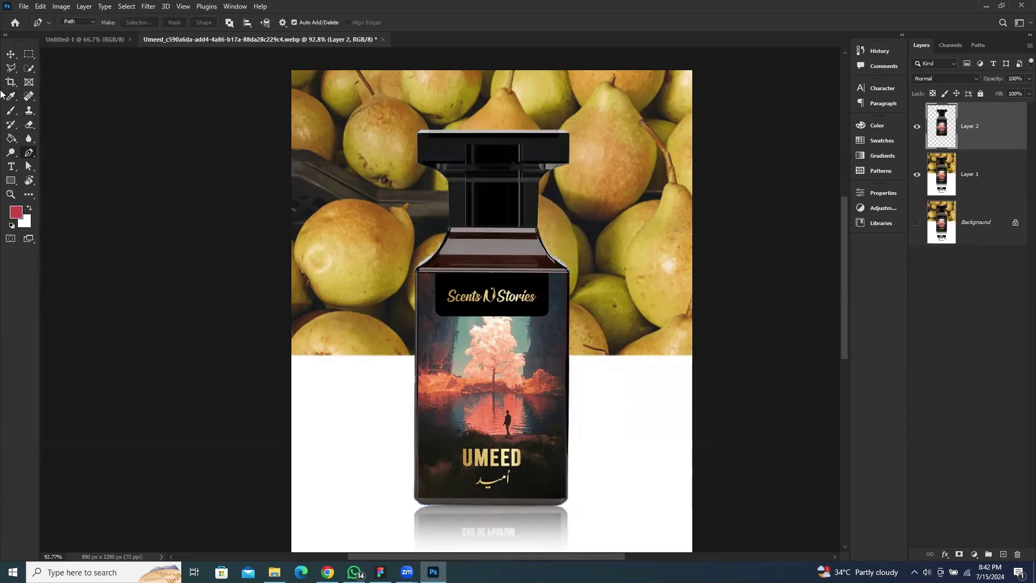
Step: Delete Layer 1 and the Background layer, keeping only the cut-out bottle layer
{"action": "left_click", "coordinate": [11, 54]}
{"action": "left_click", "coordinate": [766, 60]}
{"action": "left_click", "coordinate": [986, 187]}
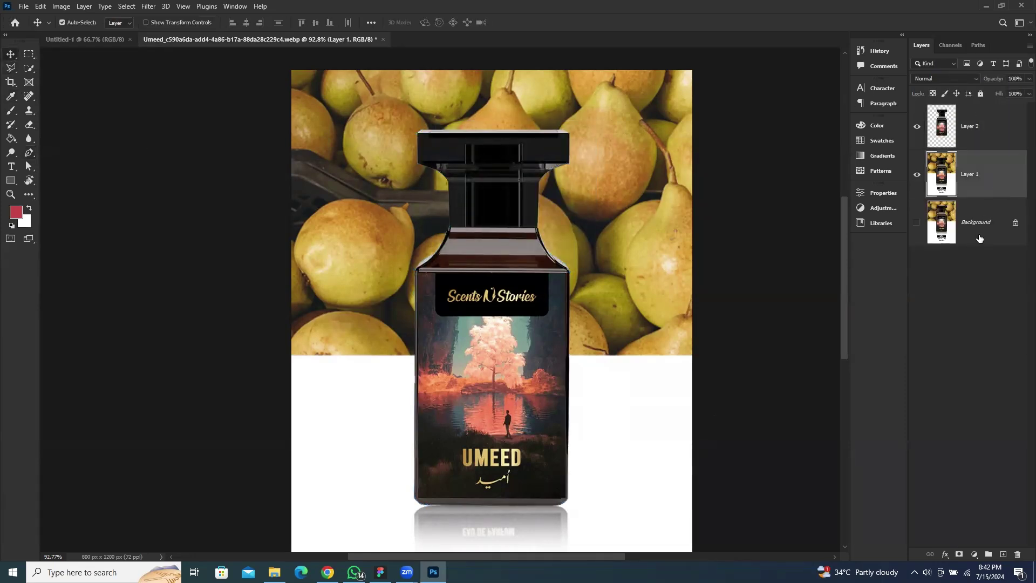
{"action": "left_click", "coordinate": [985, 219], "text": "shift"}
{"action": "key", "text": "Delete"}
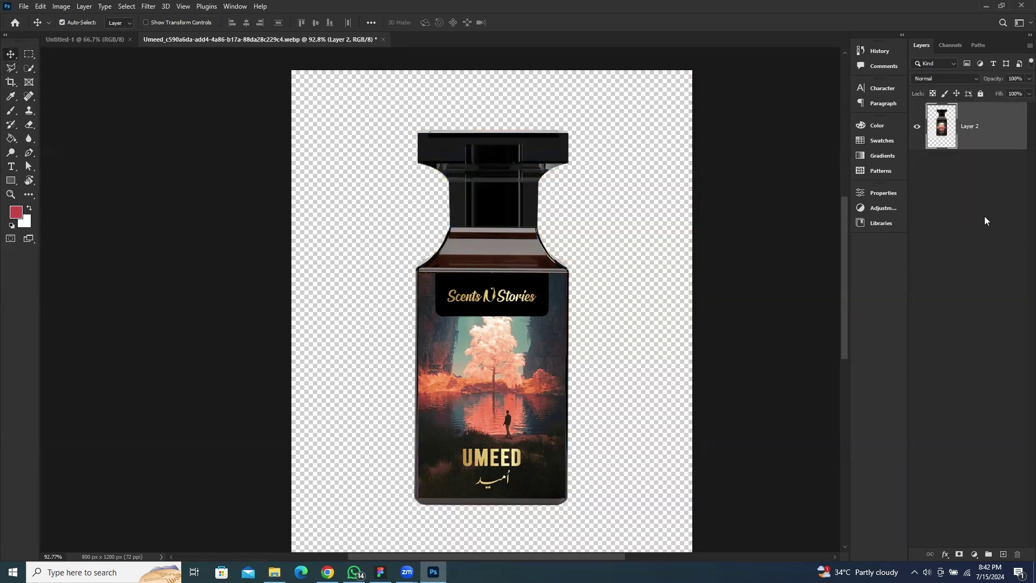
Step: Move the cut-out bottle into the Untitled-1 document and position it horizontally centred on the white canvas
{"action": "scroll", "coordinate": [541, 317], "scroll_direction": "down", "scroll_amount": 2}
{"action": "left_click_drag", "start_coordinate": [540, 318], "coordinate": [457, 357]}
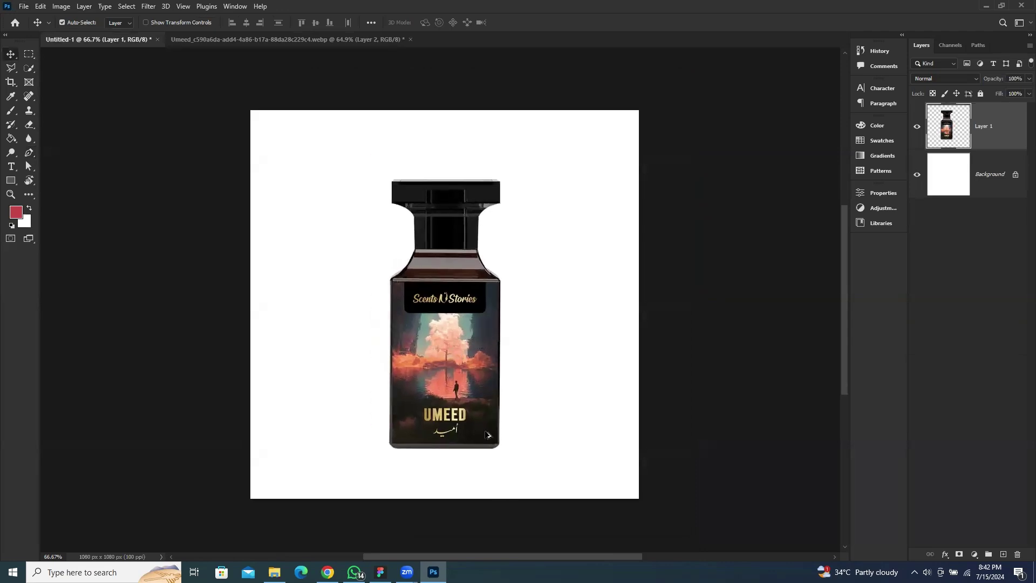
{"action": "scroll", "coordinate": [454, 323], "scroll_direction": "down", "scroll_amount": 2}
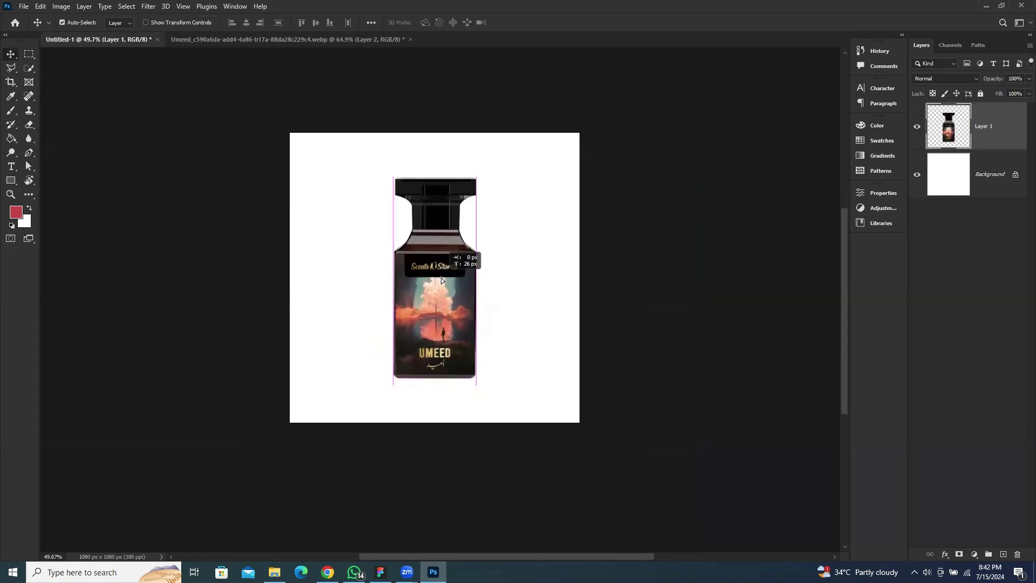
{"action": "left_click", "coordinate": [695, 455]}
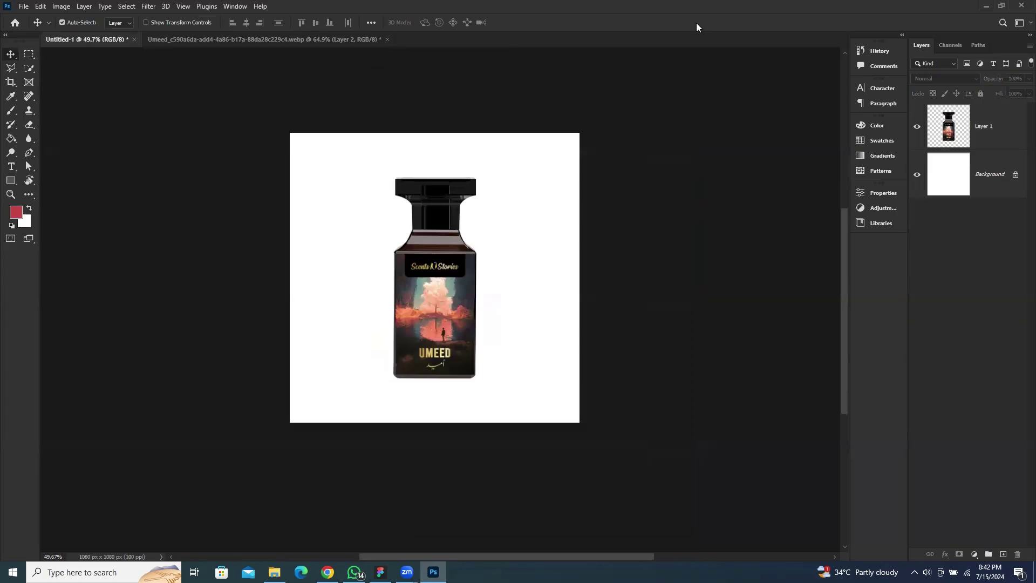
Step: Switch to Chrome and open the Google home page in a new tab
{"action": "key", "text": "alt+Tab"}
{"action": "left_click", "coordinate": [667, 12]}
{"action": "type", "text": "goo"}
{"action": "key", "text": "Return"}
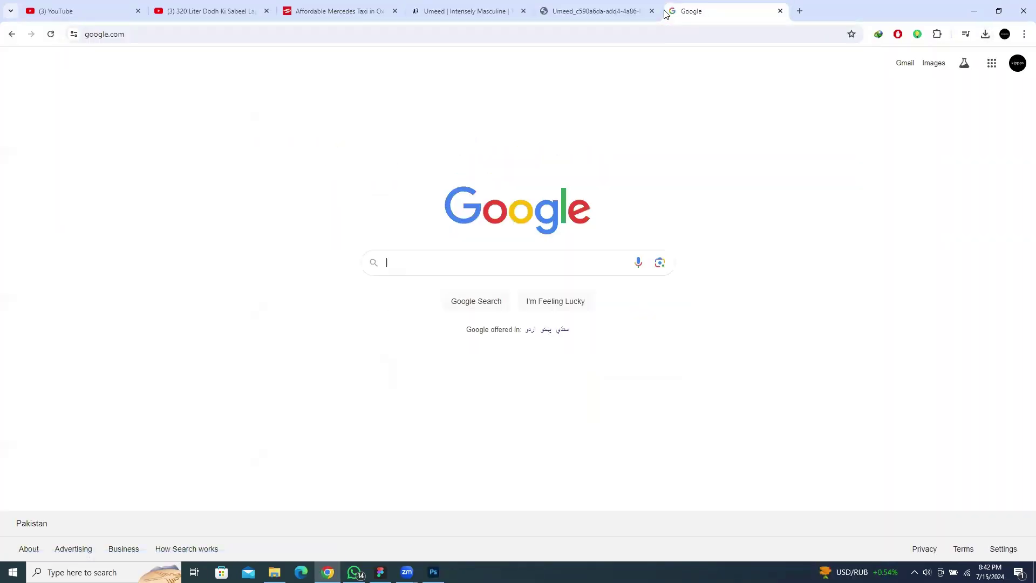
Step: Search Google for "stone with waterfall images hd"
{"action": "type", "text": "S"}
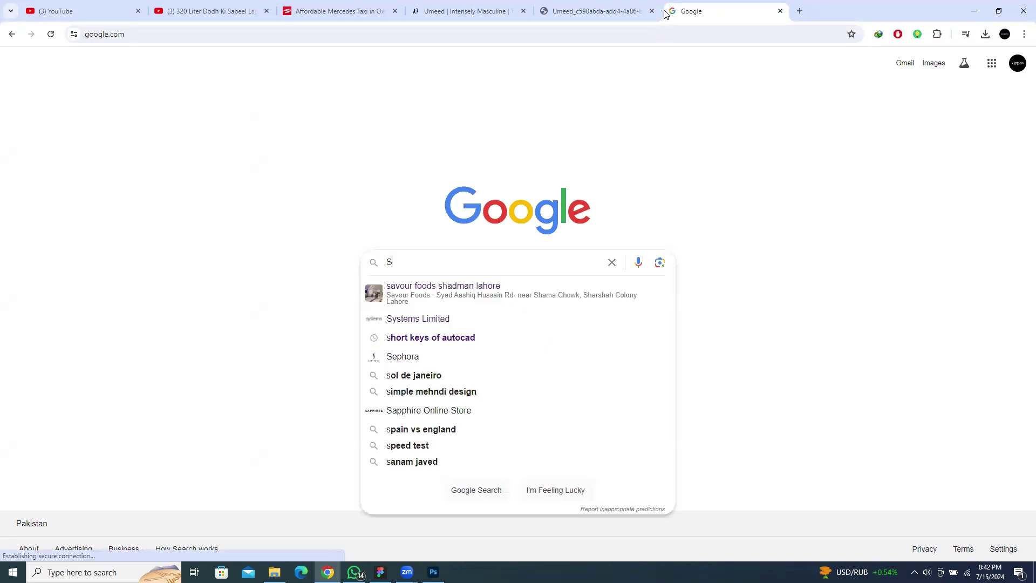
{"action": "key", "text": "BackSpace"}
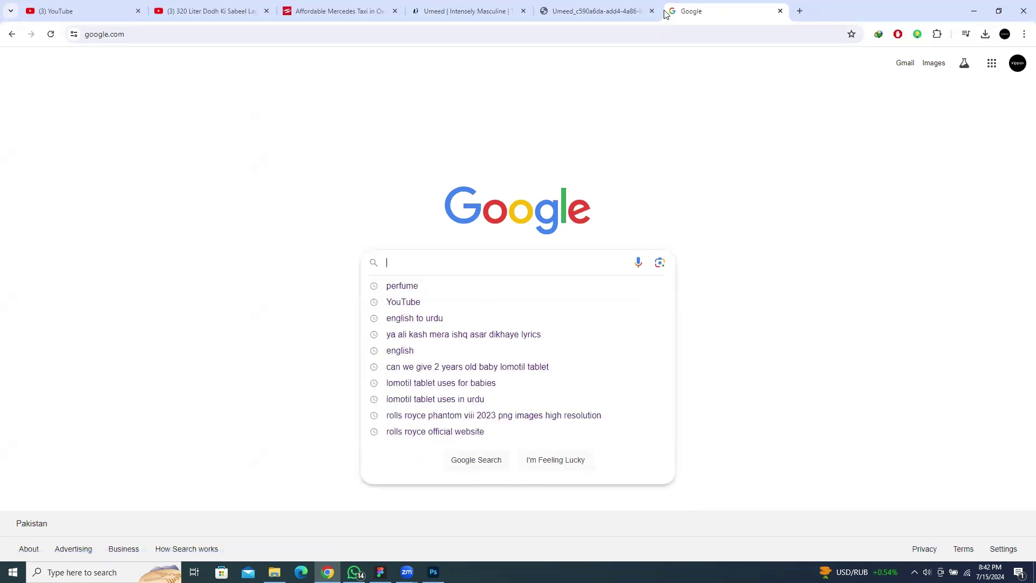
{"action": "type", "text": "stone "}
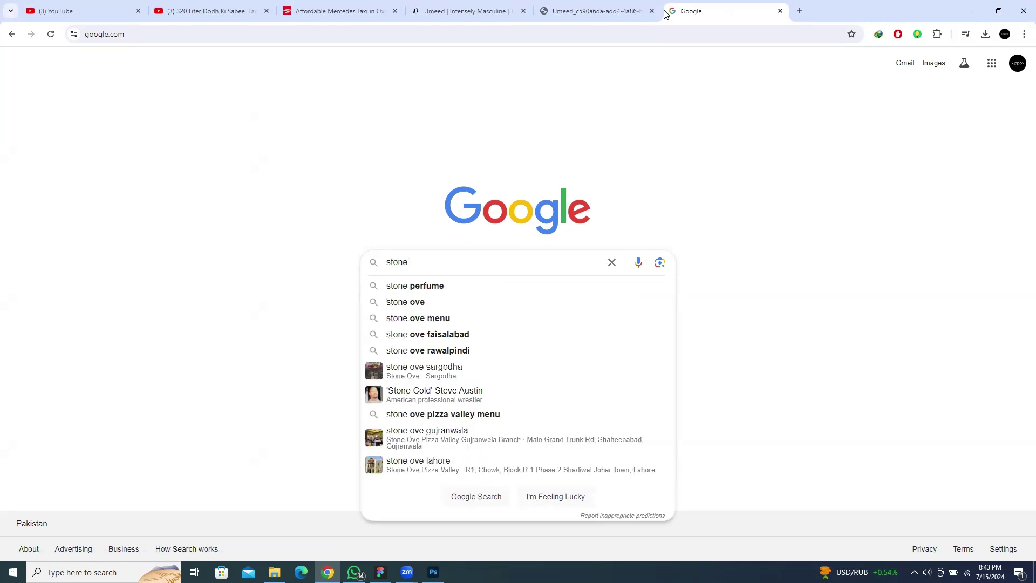
{"action": "type", "text": "with "}
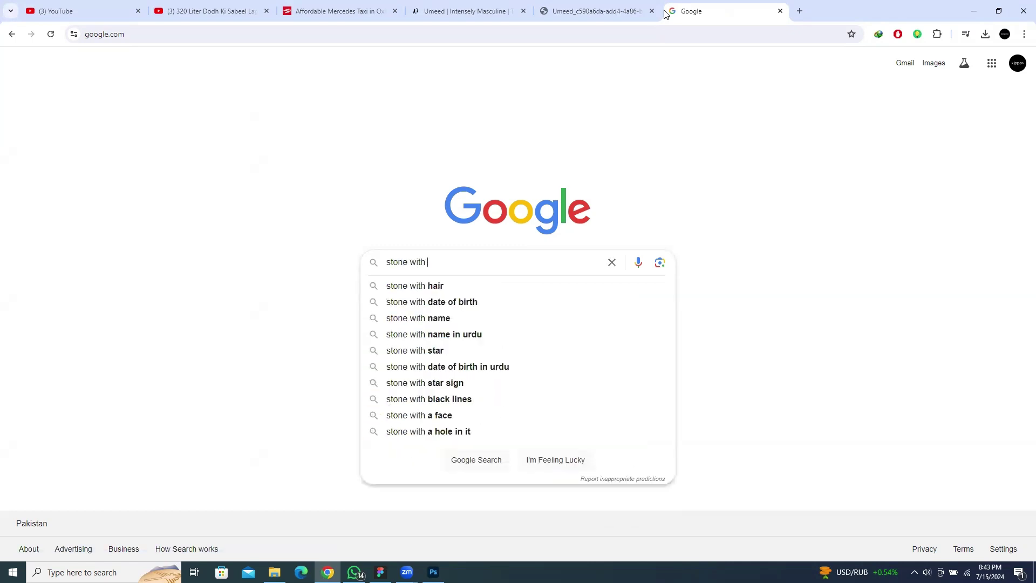
{"action": "type", "text": "waterf"}
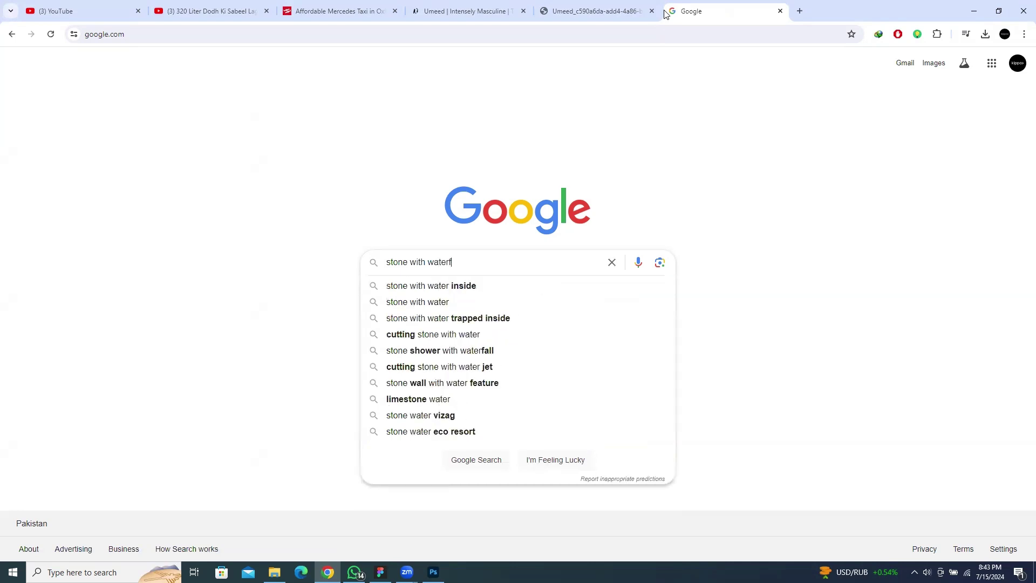
{"action": "type", "text": "all images hd"}
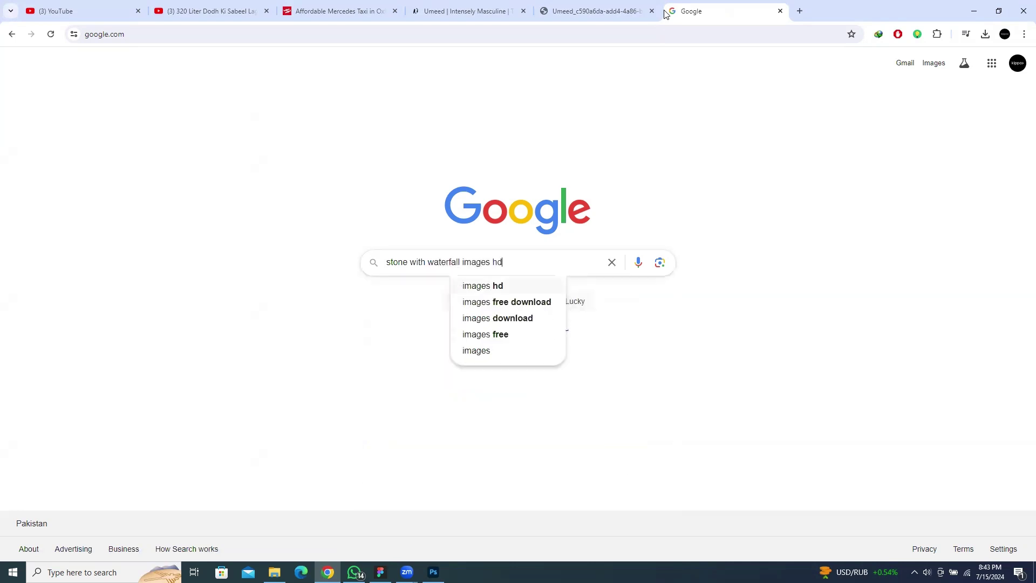
{"action": "key", "text": "Return"}
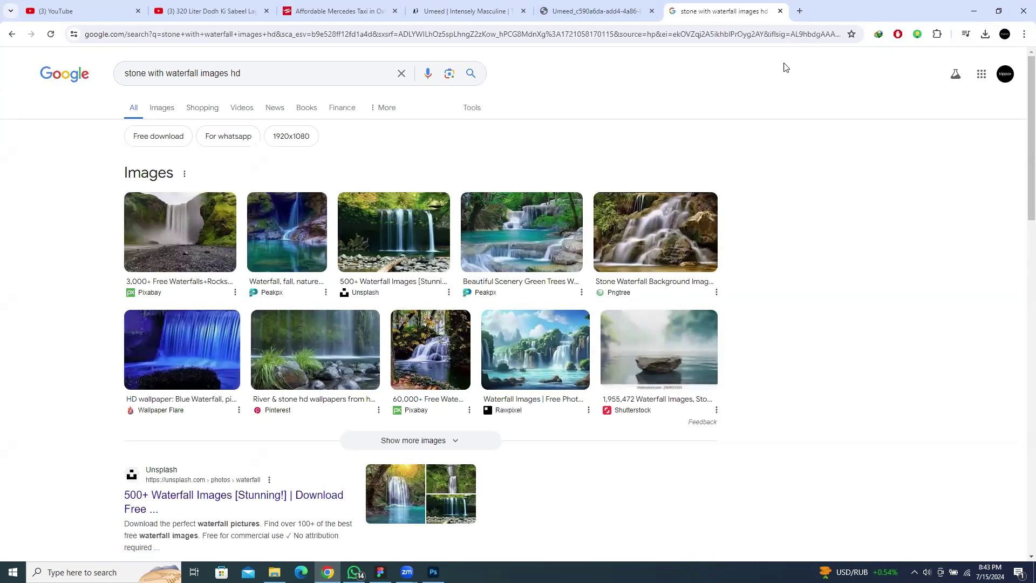
Step: Open the Shutterstock waterfall result in a new tab and view the image page of the stone pedestal on the lake
{"action": "middle_click", "coordinate": [663, 400]}
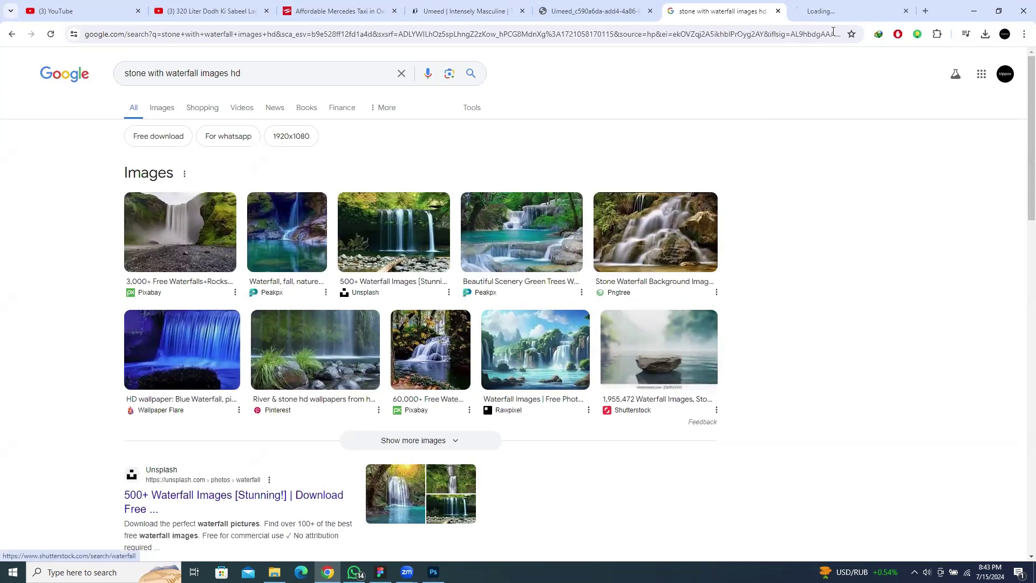
{"action": "left_click", "coordinate": [867, 20]}
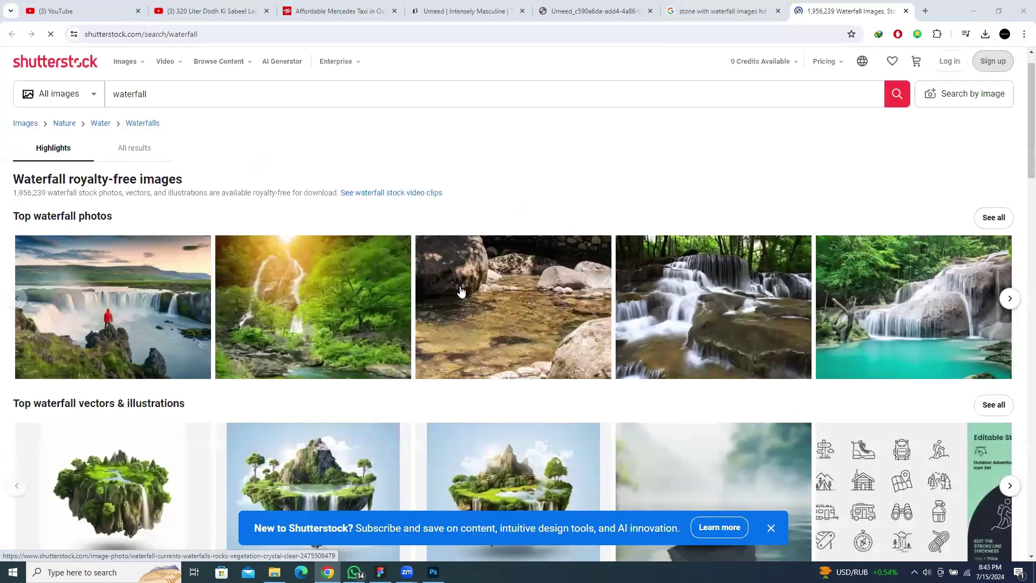
{"action": "scroll", "coordinate": [593, 270], "scroll_direction": "down", "scroll_amount": 5}
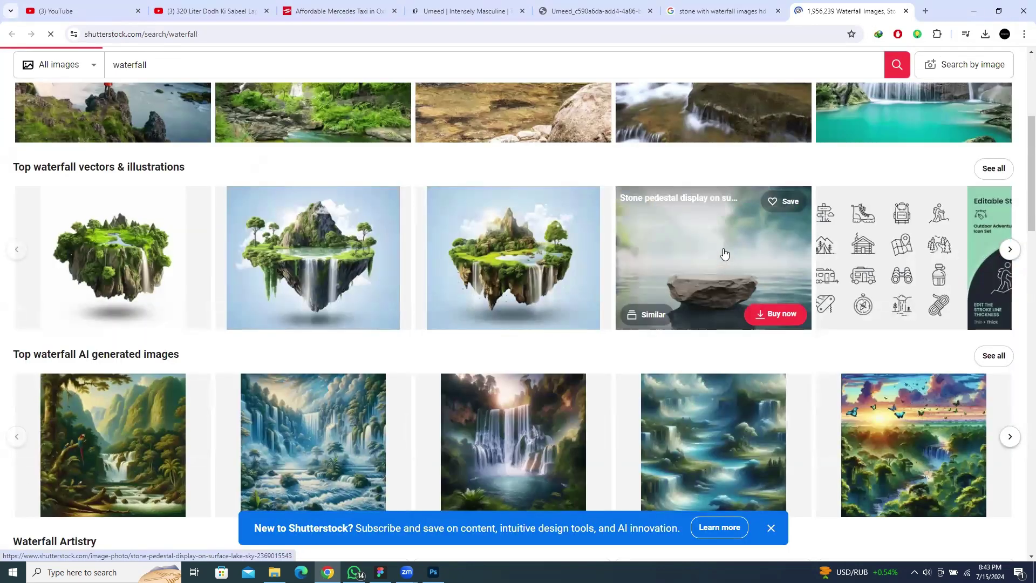
{"action": "left_click", "coordinate": [709, 237]}
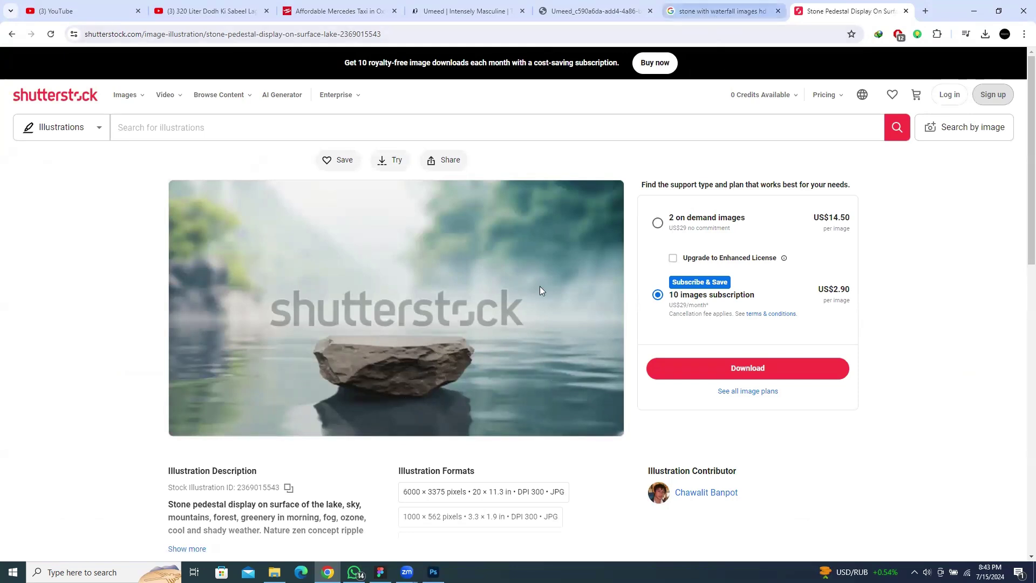
Step: Browse the similar images and open the grey rock podium with the pine forest in a new tab
{"action": "scroll", "coordinate": [646, 340], "scroll_direction": "down", "scroll_amount": 10}
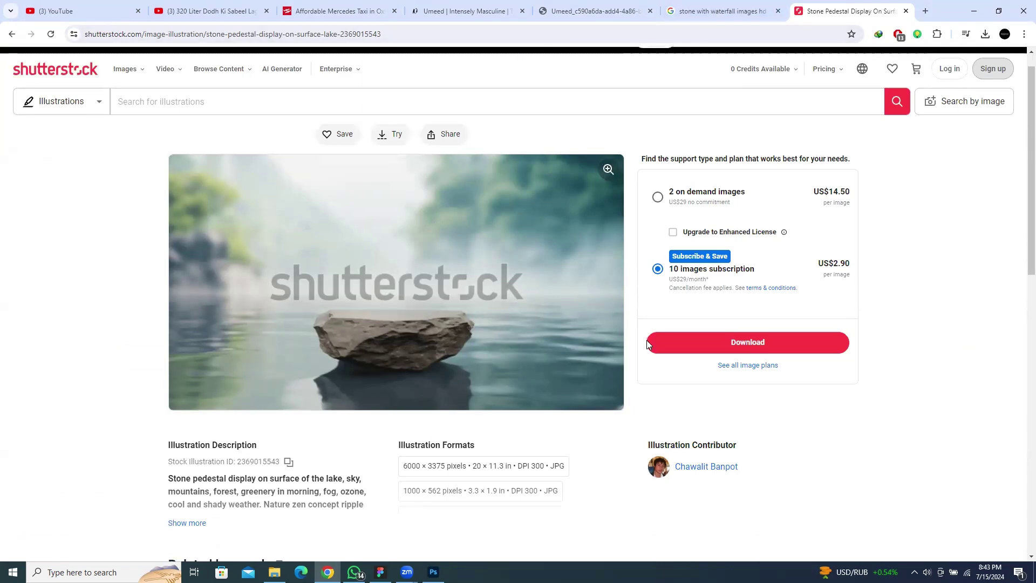
{"action": "scroll", "coordinate": [575, 362], "scroll_direction": "up", "scroll_amount": 2}
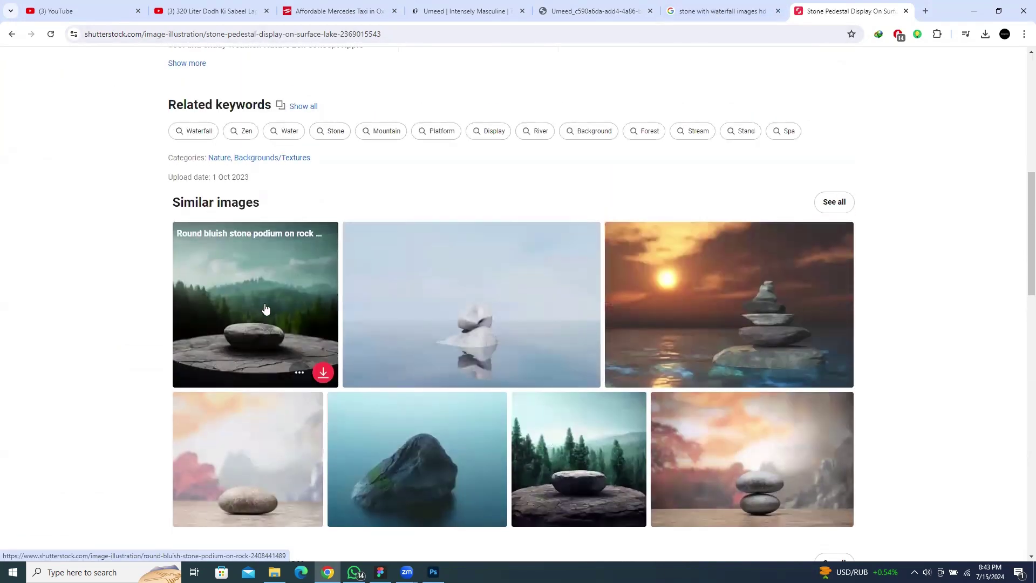
{"action": "scroll", "coordinate": [762, 373], "scroll_direction": "down", "scroll_amount": 2}
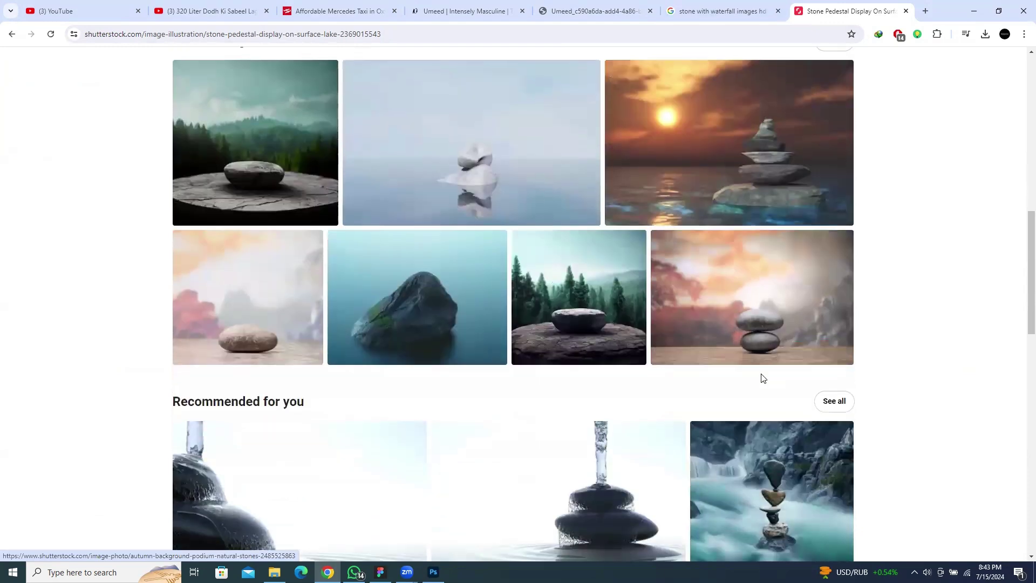
{"action": "middle_click", "coordinate": [580, 303]}
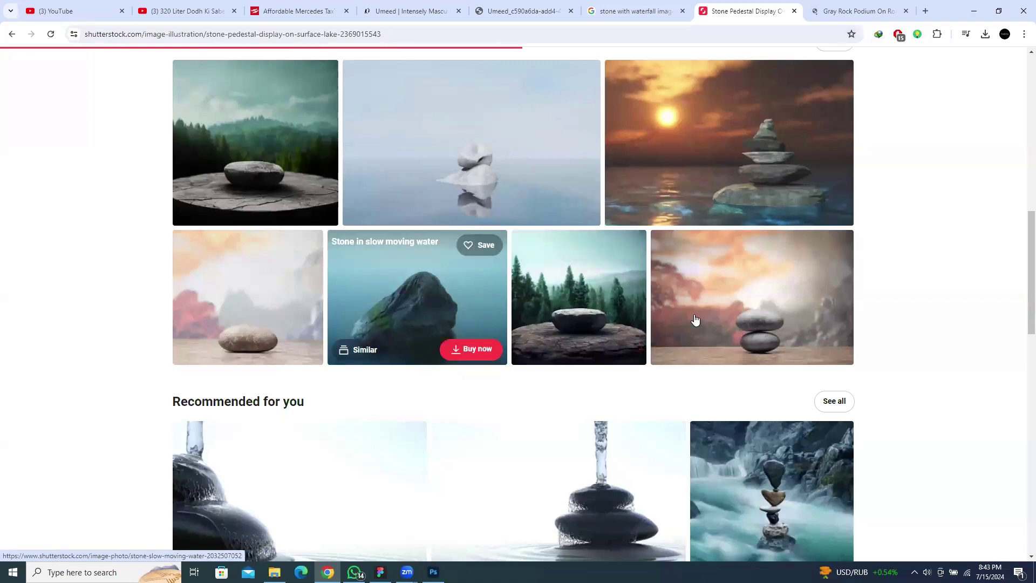
{"action": "key", "text": "alt+Tab"}
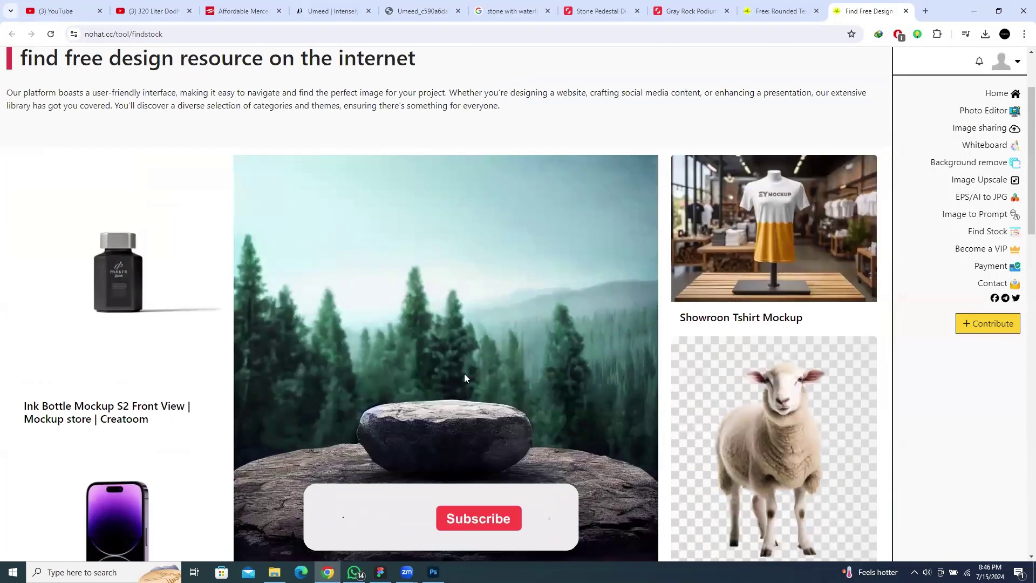
Step: Open the forest rock podium image from the nohat.cc page in its own tab and save it as 0b76b1772a.jpg
{"action": "scroll", "coordinate": [464, 373], "scroll_direction": "down", "scroll_amount": 2}
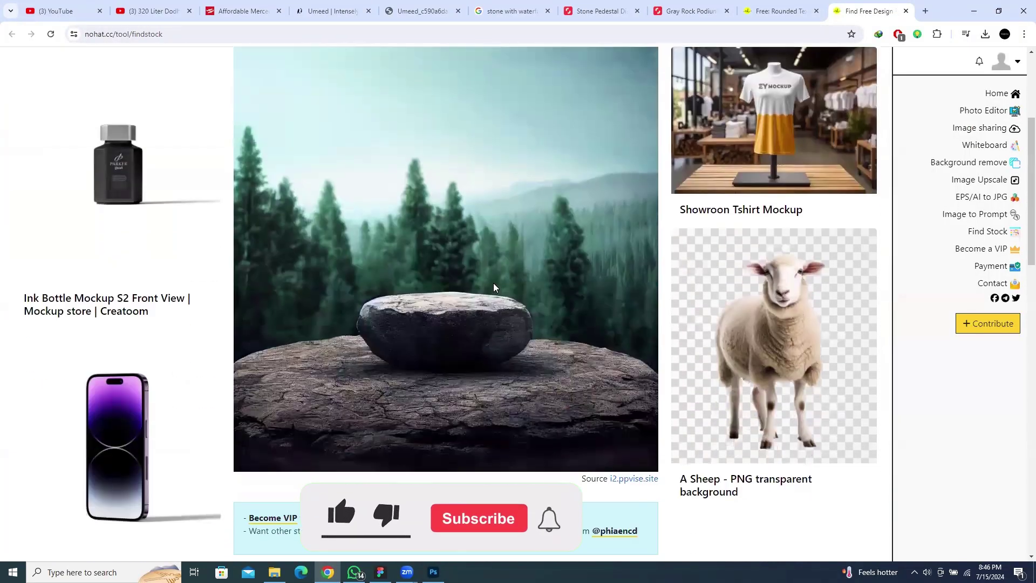
{"action": "right_click", "coordinate": [477, 203]}
{"action": "left_click", "coordinate": [512, 212]}
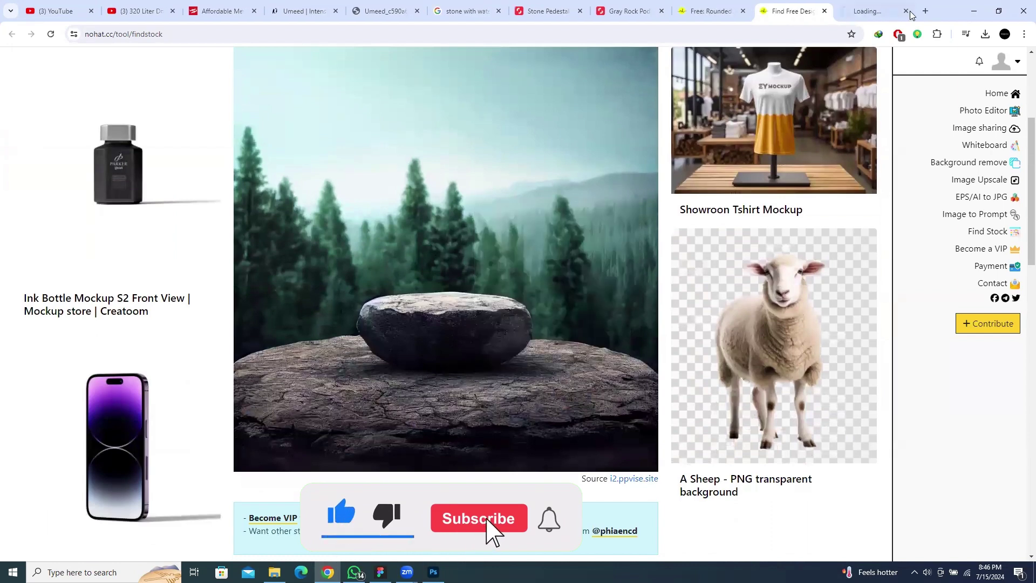
{"action": "key", "text": "ctrl+Tab"}
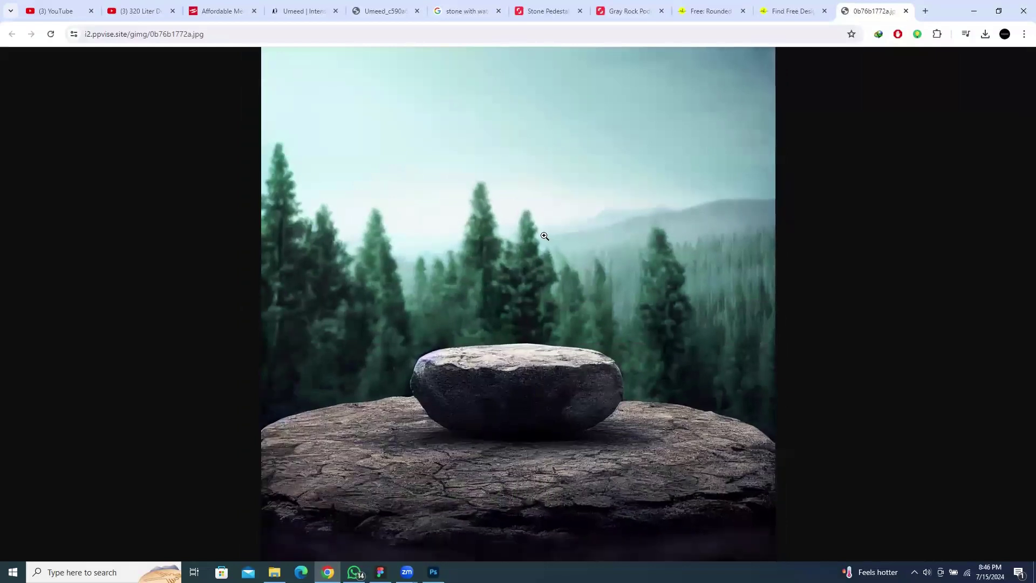
{"action": "right_click", "coordinate": [541, 220]}
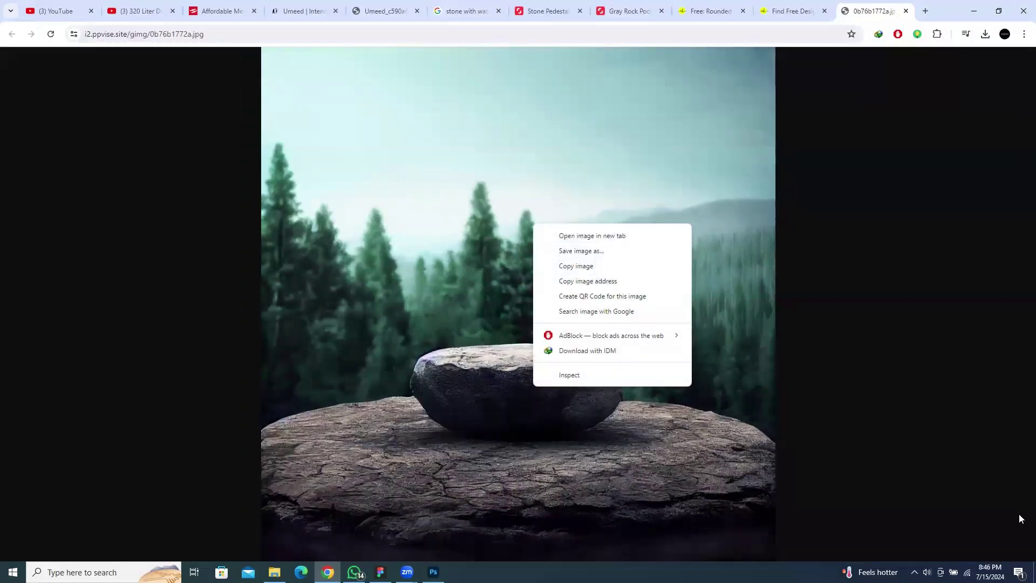
{"action": "left_click", "coordinate": [580, 251]}
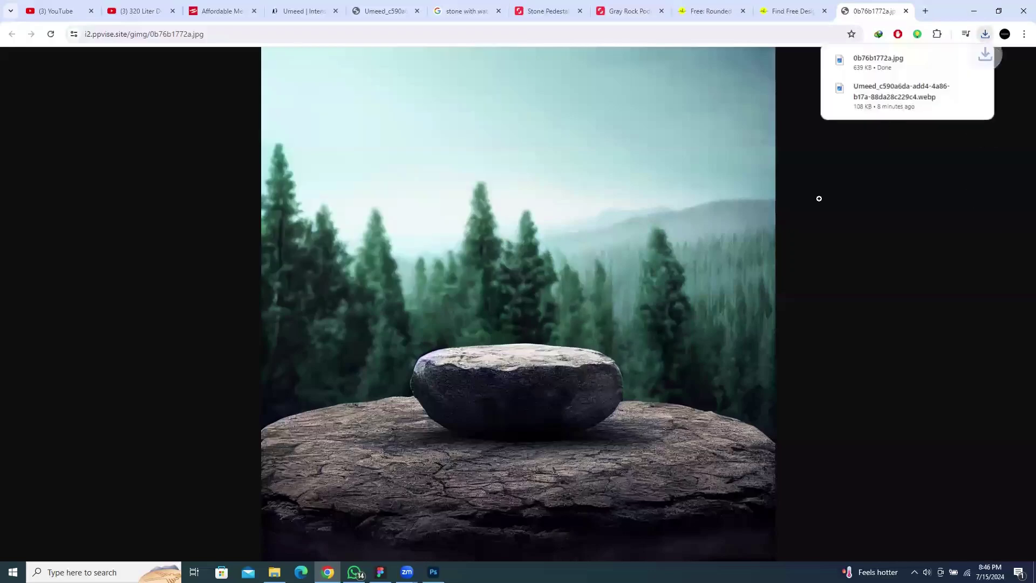
Step: Place 0b76b1772a.jpg in the Untitled-1 document, scaled to about 1379 px square to overfill the canvas, and move its layer below Layer 1
{"action": "left_click_drag", "start_coordinate": [881, 66], "coordinate": [522, 214]}
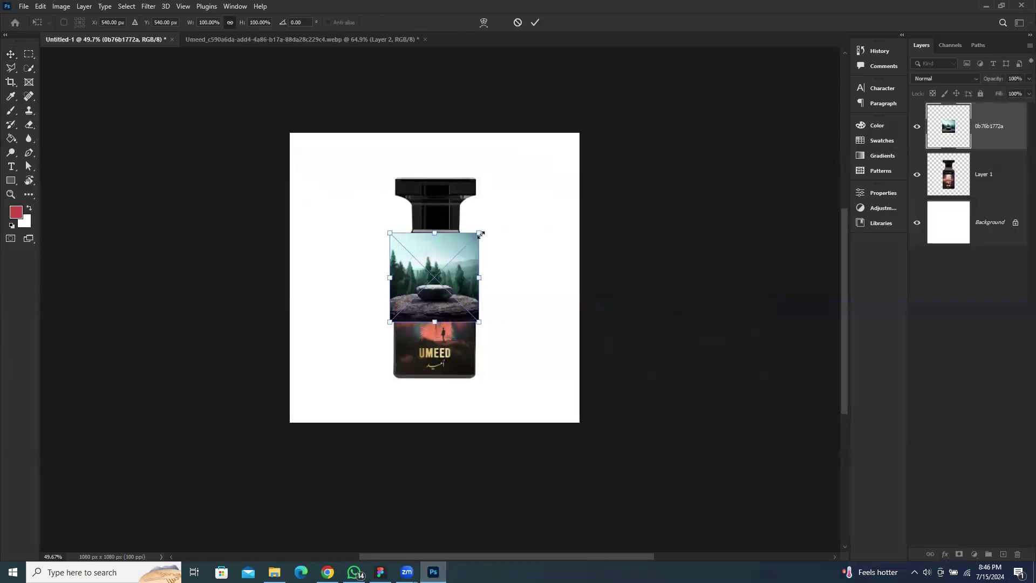
{"action": "left_click_drag", "start_coordinate": [481, 235], "coordinate": [581, 131]}
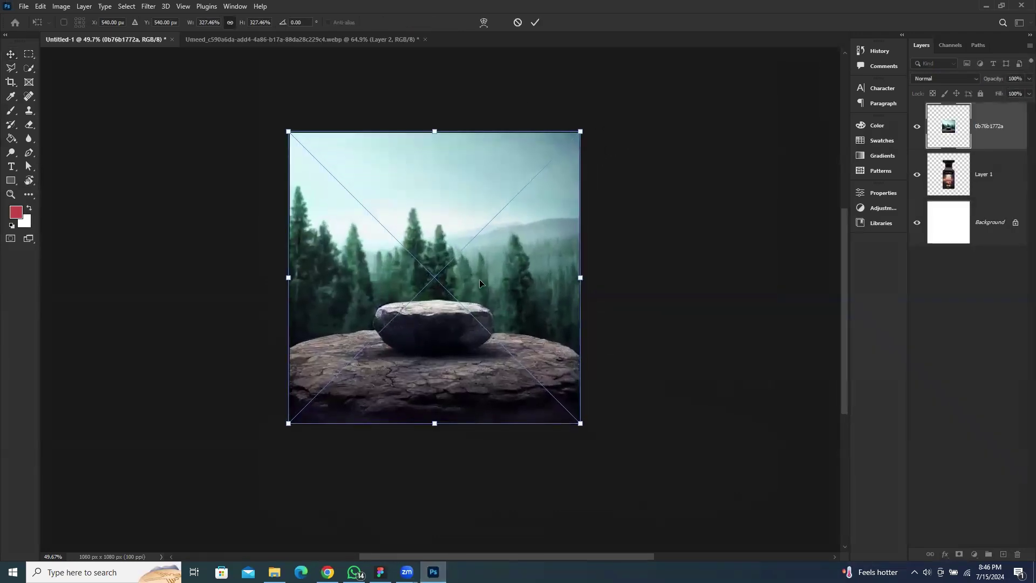
{"action": "left_click_drag", "start_coordinate": [433, 430], "coordinate": [435, 504]}
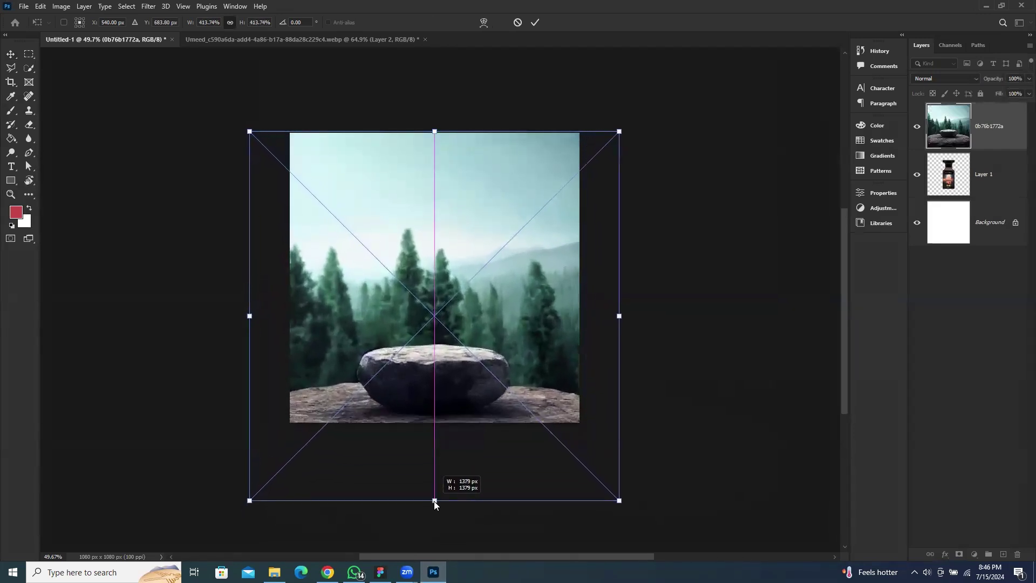
{"action": "left_click", "coordinate": [535, 22]}
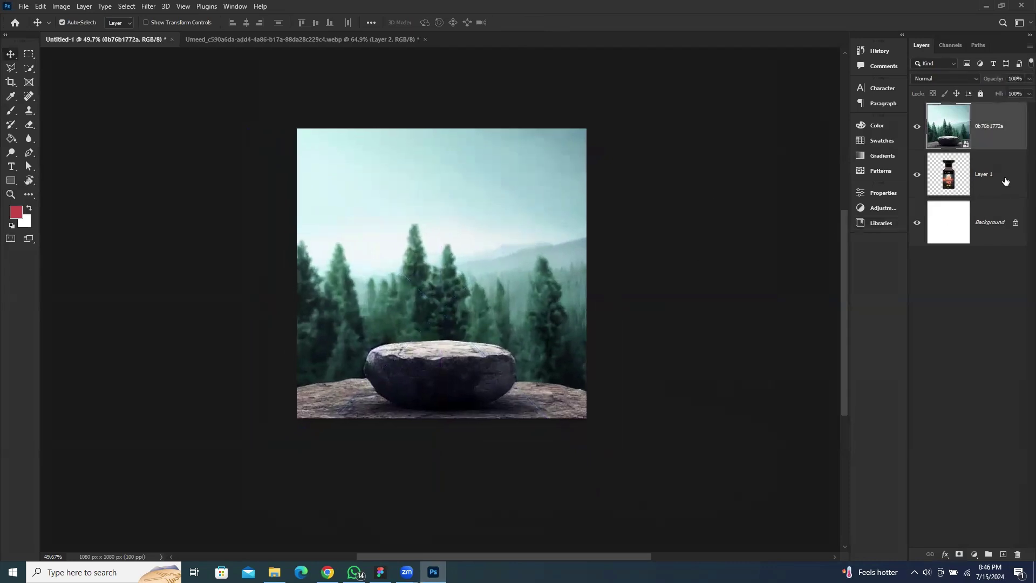
{"action": "left_click_drag", "start_coordinate": [993, 126], "coordinate": [991, 186]}
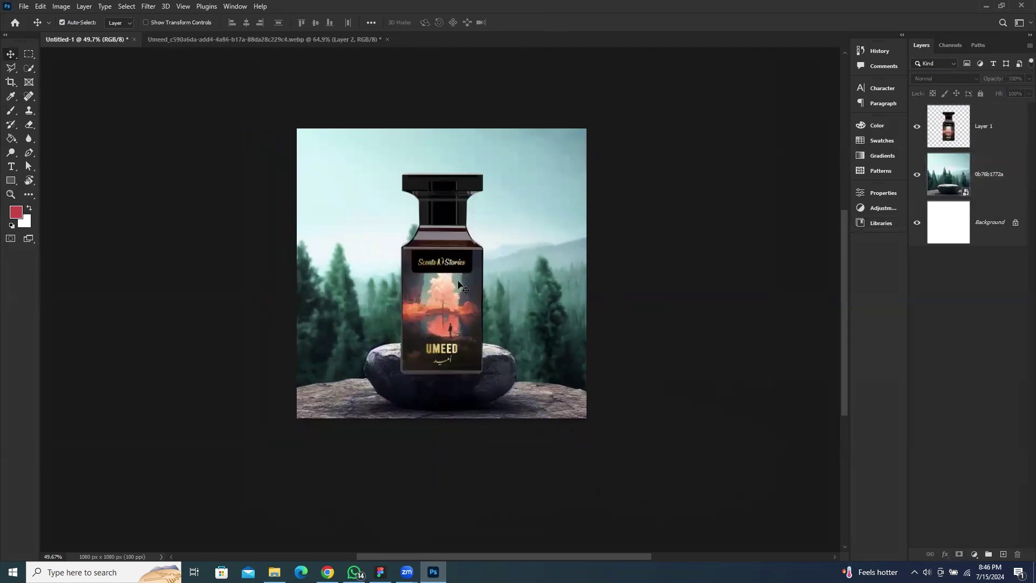
Step: Raise the bottle onto the stone's top surface and scale it down to about 84.47% with its base staying on the stone
{"action": "left_click_drag", "start_coordinate": [445, 287], "coordinate": [445, 260]}
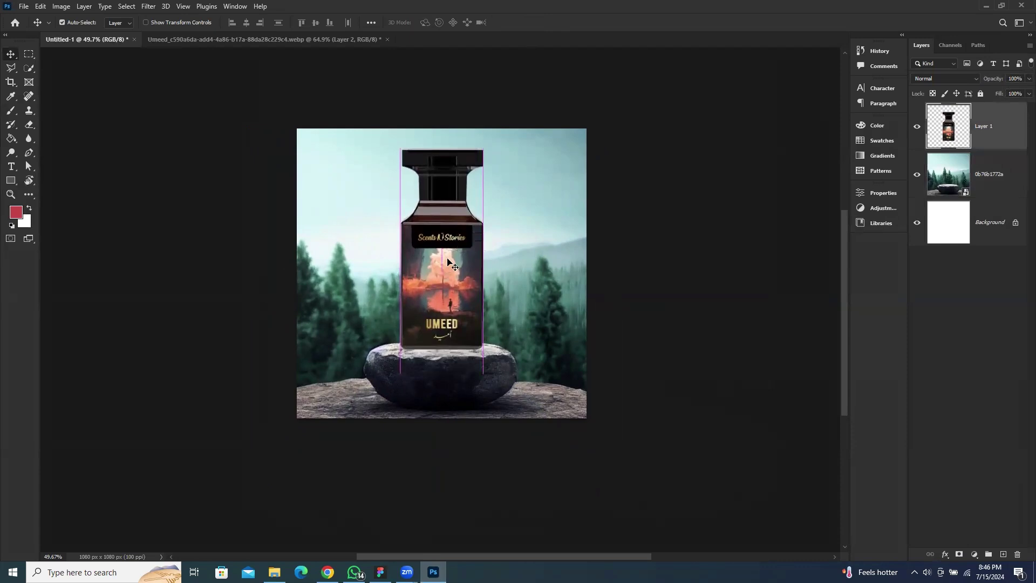
{"action": "key", "text": "ctrl+t"}
{"action": "left_click_drag", "start_coordinate": [440, 145], "coordinate": [442, 175]}
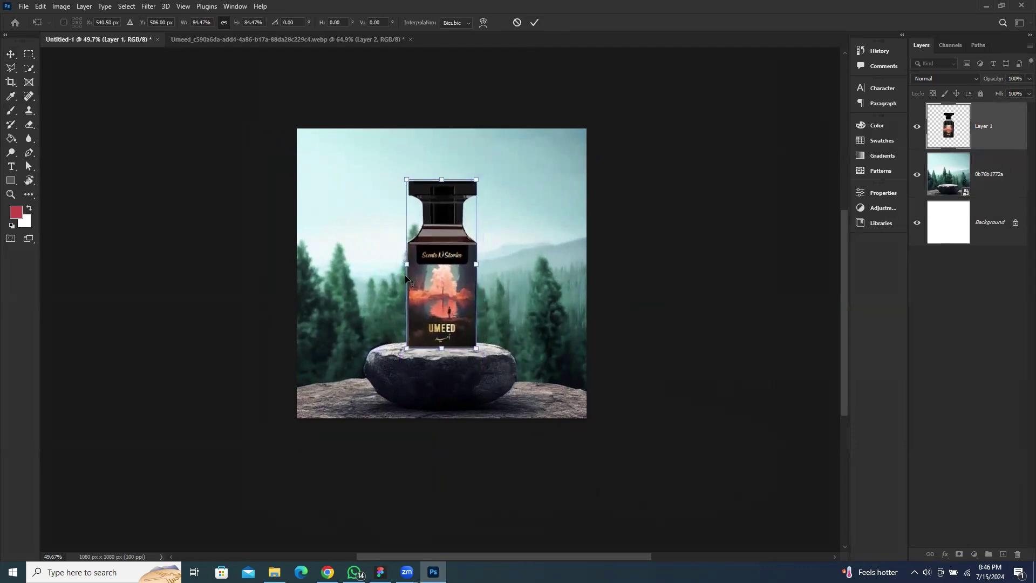
{"action": "scroll", "coordinate": [426, 267], "scroll_direction": "up", "scroll_amount": 2}
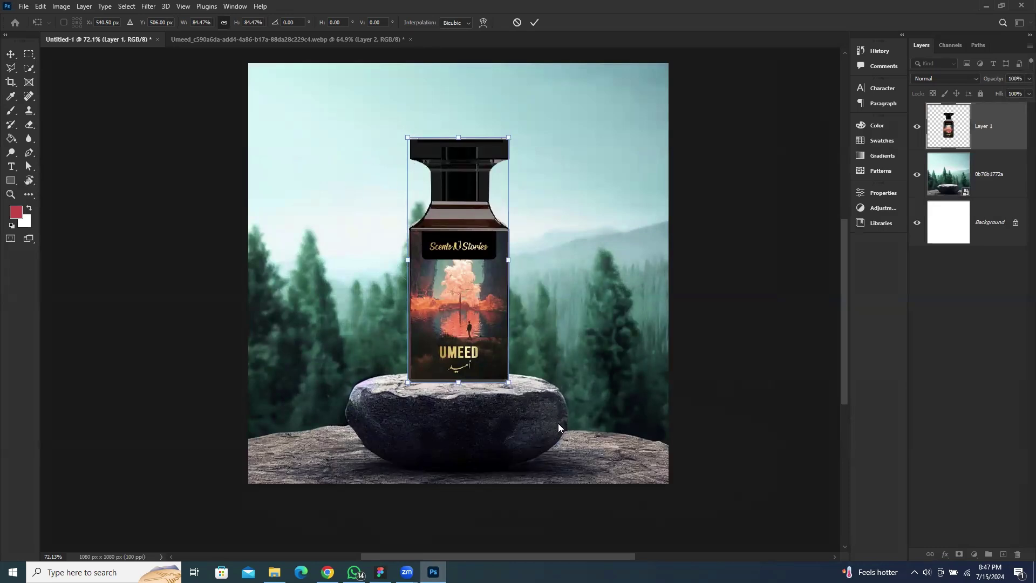
{"action": "key", "text": "alt+space"}
{"action": "key", "text": "Escape"}
{"action": "key", "text": "Return"}
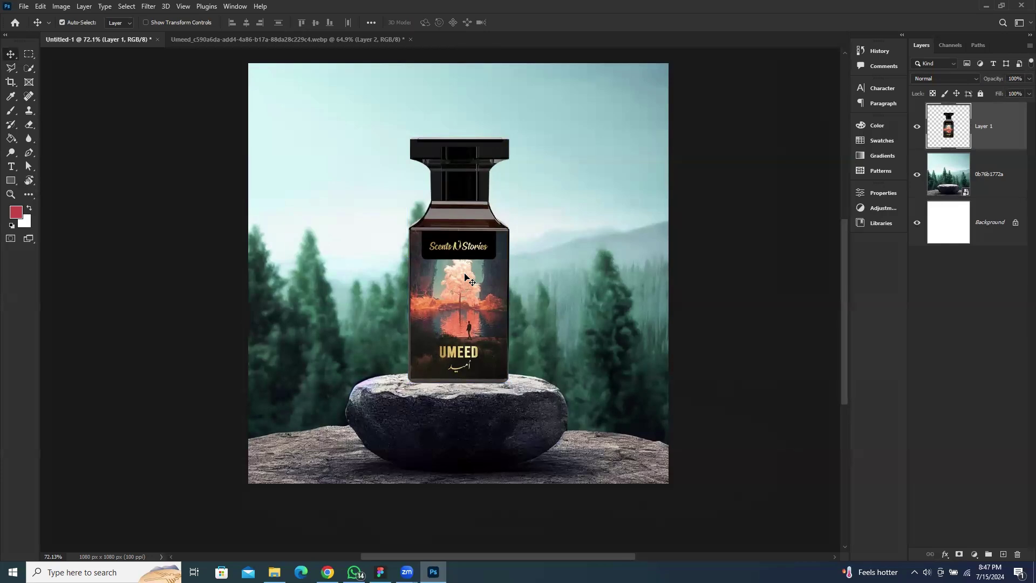
Step: Add a horizontal guide across the stone's top surface and lower the bottle slightly so its base sits on the guide
{"action": "scroll", "coordinate": [465, 277], "scroll_direction": "up", "scroll_amount": 5}
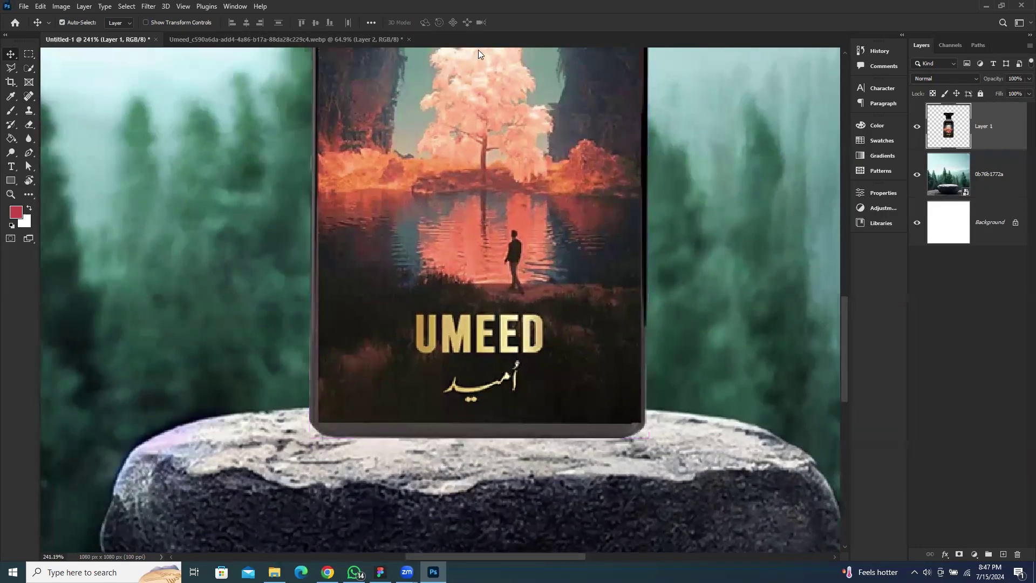
{"action": "left_click_drag", "start_coordinate": [478, 50], "coordinate": [152, 450]}
{"action": "scroll", "coordinate": [463, 341], "scroll_direction": "down", "scroll_amount": 3}
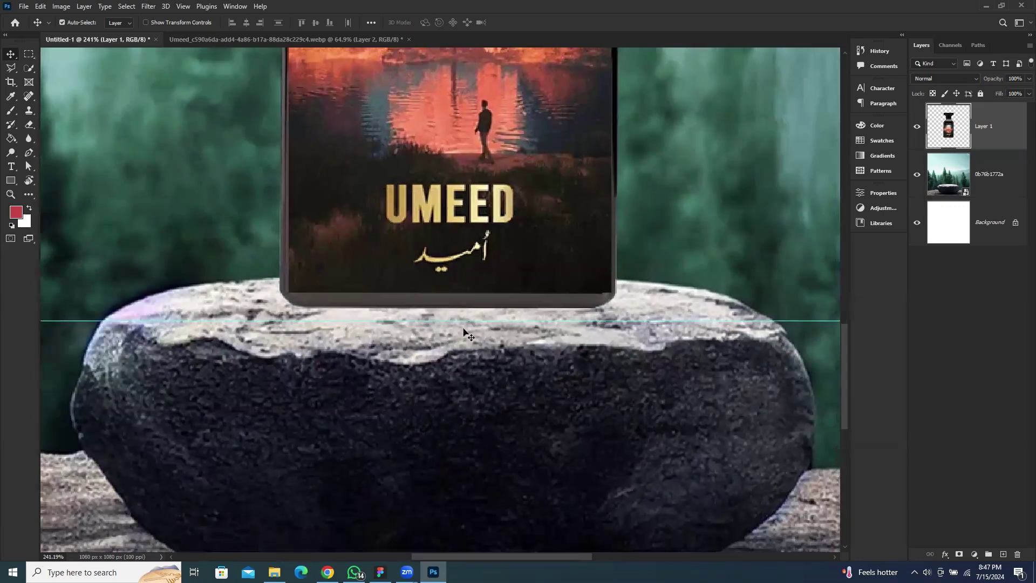
{"action": "left_click_drag", "start_coordinate": [469, 219], "coordinate": [468, 232]}
{"action": "scroll", "coordinate": [710, 303], "scroll_direction": "down", "scroll_amount": 6}
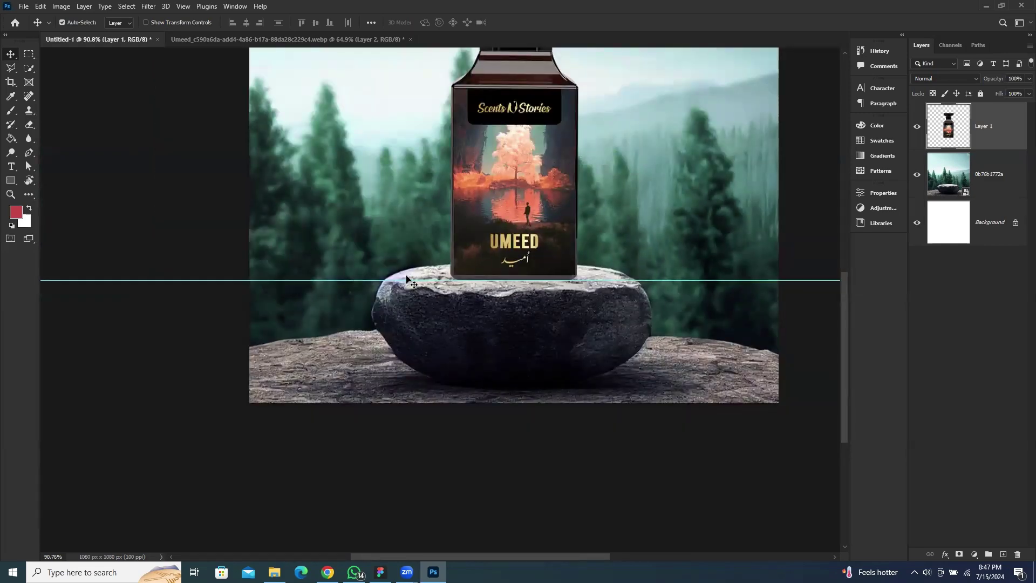
Step: Draw a flat elliptical selection around the stone's top surface with the Elliptical Marquee tool and add a new empty layer above Layer 1
{"action": "right_click", "coordinate": [32, 52]}
{"action": "left_click", "coordinate": [67, 65]}
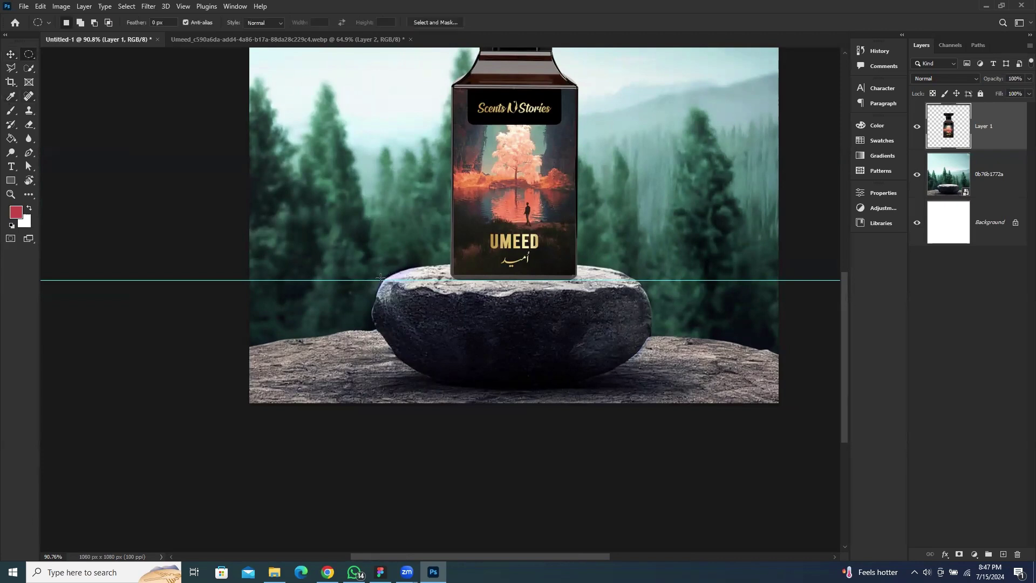
{"action": "left_click_drag", "start_coordinate": [383, 268], "coordinate": [637, 289]}
{"action": "left_click", "coordinate": [1005, 554]}
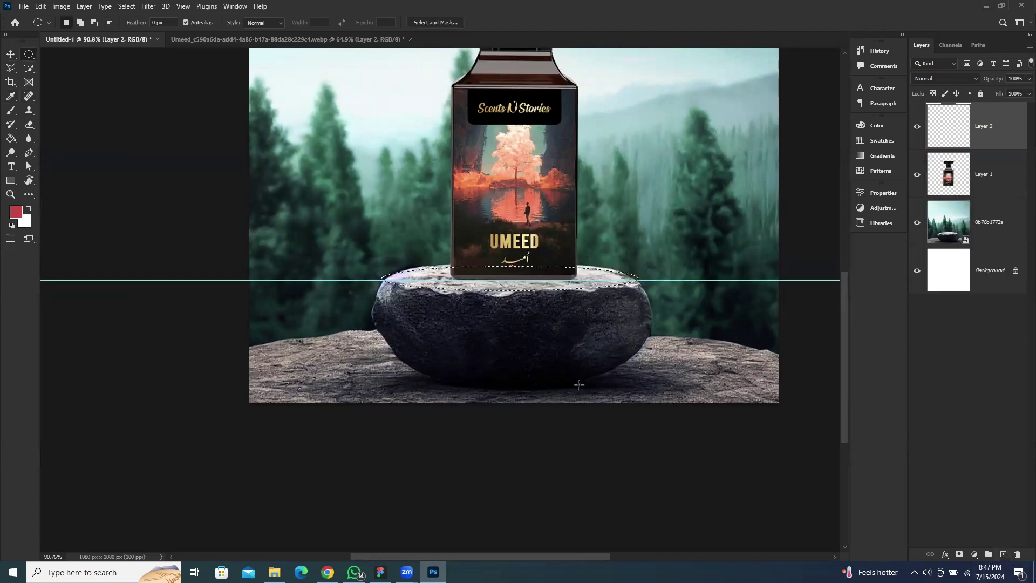
Step: Fill the elliptical selection with the red foreground colour, deselect it, and align the horizontal guide with the ellipse's vertical centre
{"action": "key", "text": "alt+BackSpace"}
{"action": "key", "text": "ctrl+d"}
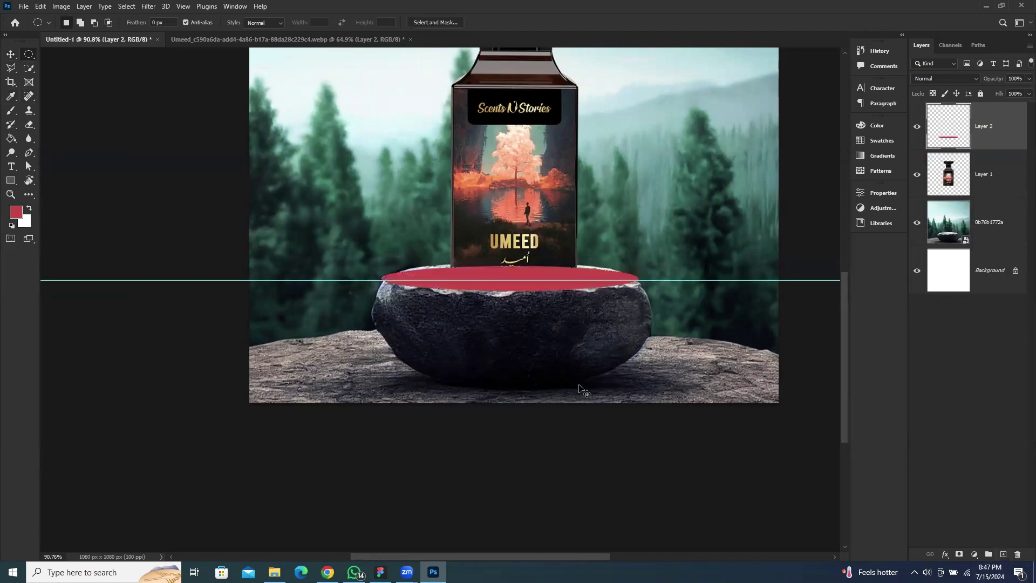
{"action": "scroll", "coordinate": [571, 229], "scroll_direction": "up", "scroll_amount": 3}
{"action": "scroll", "coordinate": [572, 230], "scroll_direction": "up", "scroll_amount": 3}
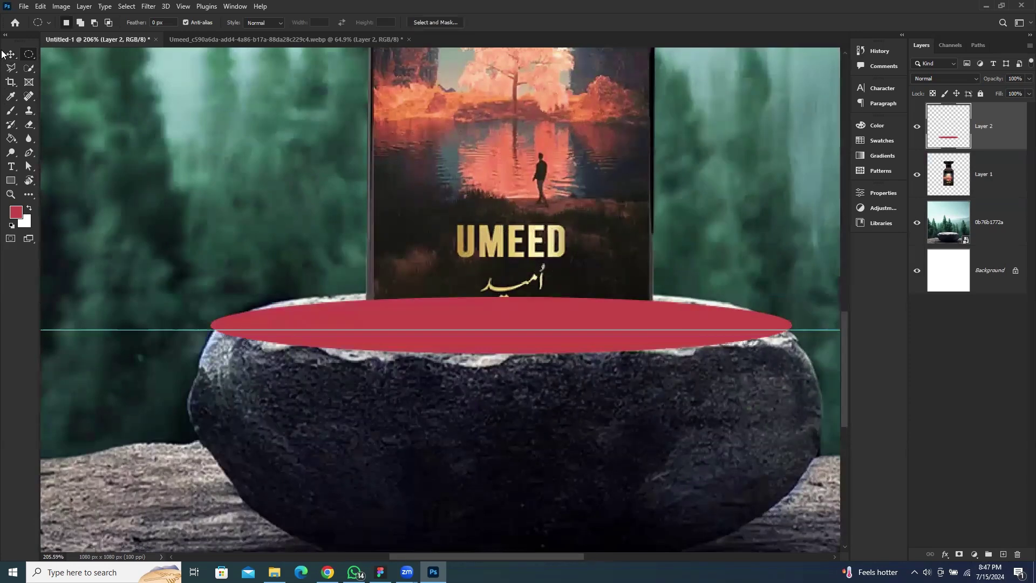
{"action": "key", "text": "v"}
{"action": "key", "text": "ctrl+t"}
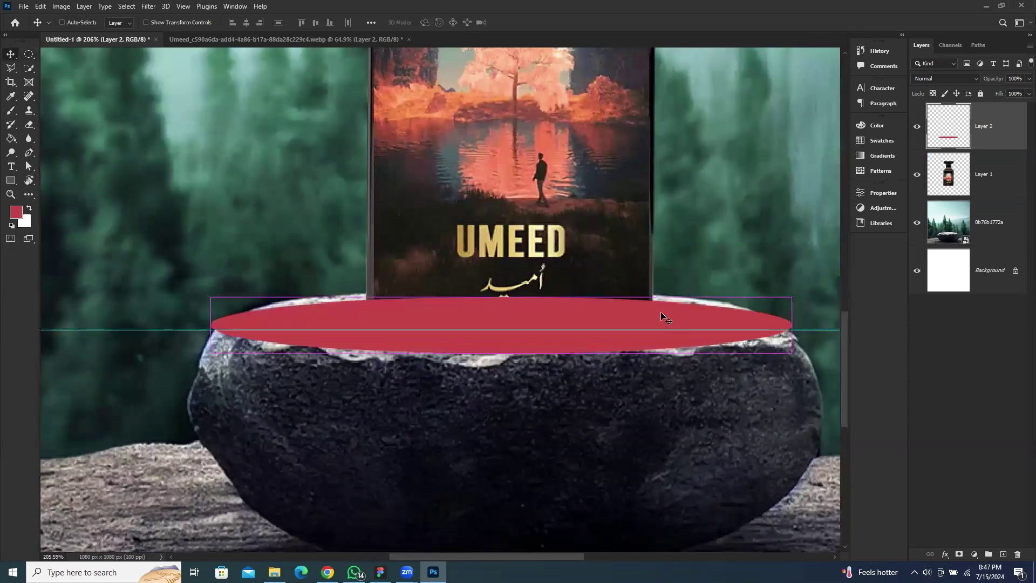
{"action": "left_click_drag", "start_coordinate": [825, 330], "coordinate": [806, 325]}
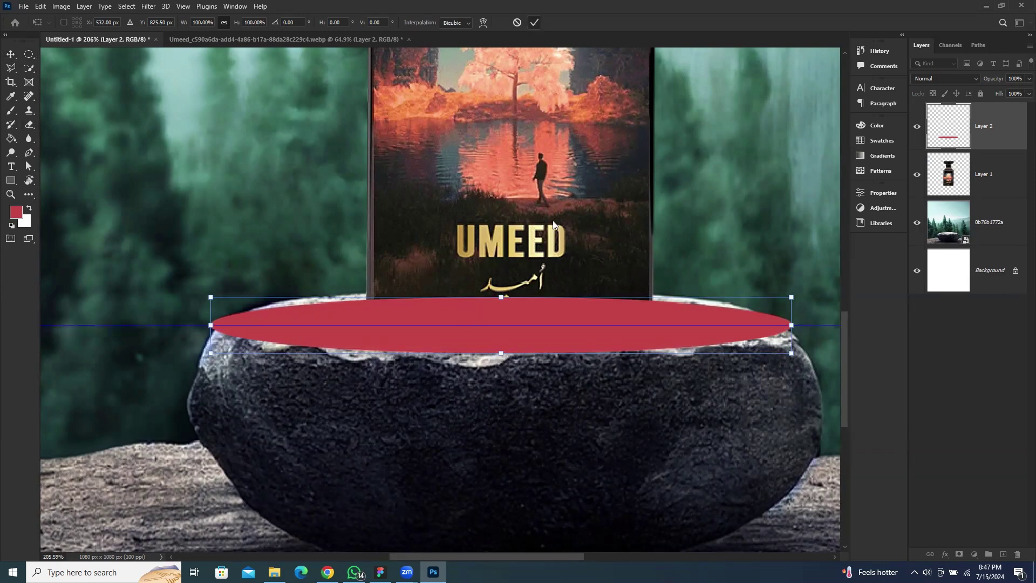
{"action": "key", "text": "Return"}
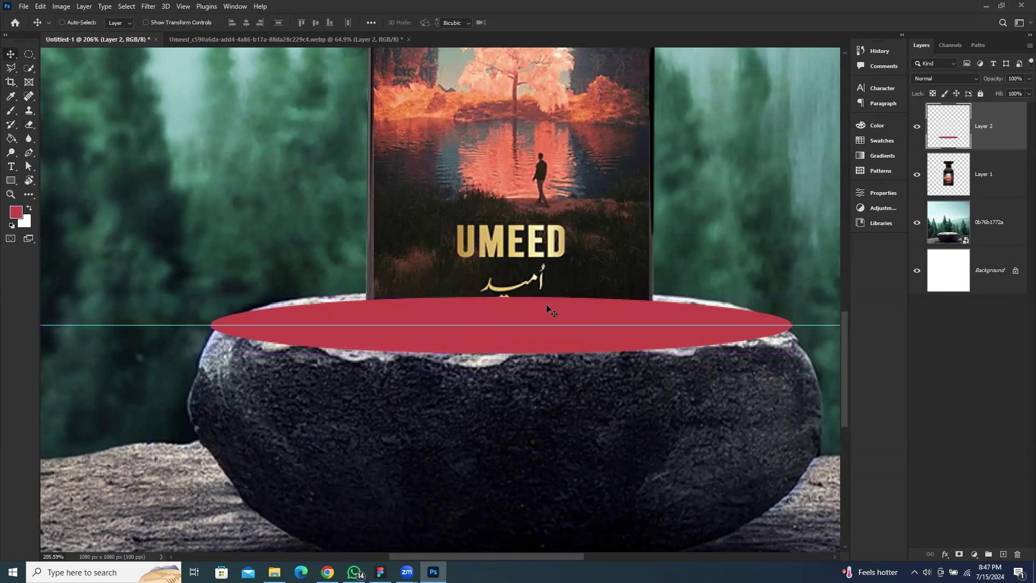
Step: Stretch the red ellipse vertically about its centre so it covers the stone's top surface
{"action": "key", "text": "ctrl+t"}
{"action": "left_click_drag", "start_coordinate": [502, 295], "coordinate": [505, 286]}
{"action": "left_click", "coordinate": [534, 22]}
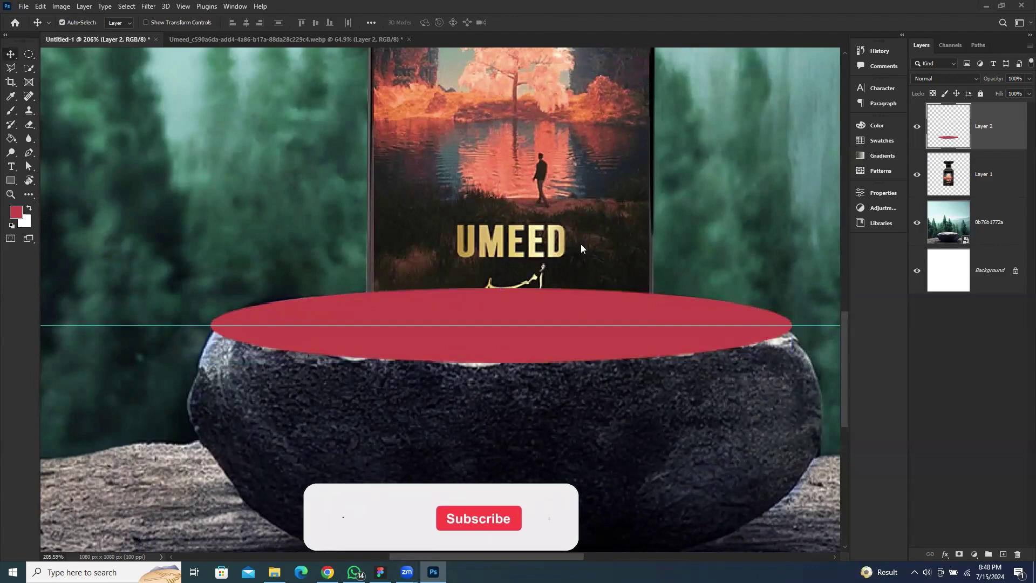
Step: Move the red ellipse's layer below Layer 1 and raise the bottle slightly so its base sits on the guide
{"action": "left_click_drag", "start_coordinate": [1023, 141], "coordinate": [995, 198]}
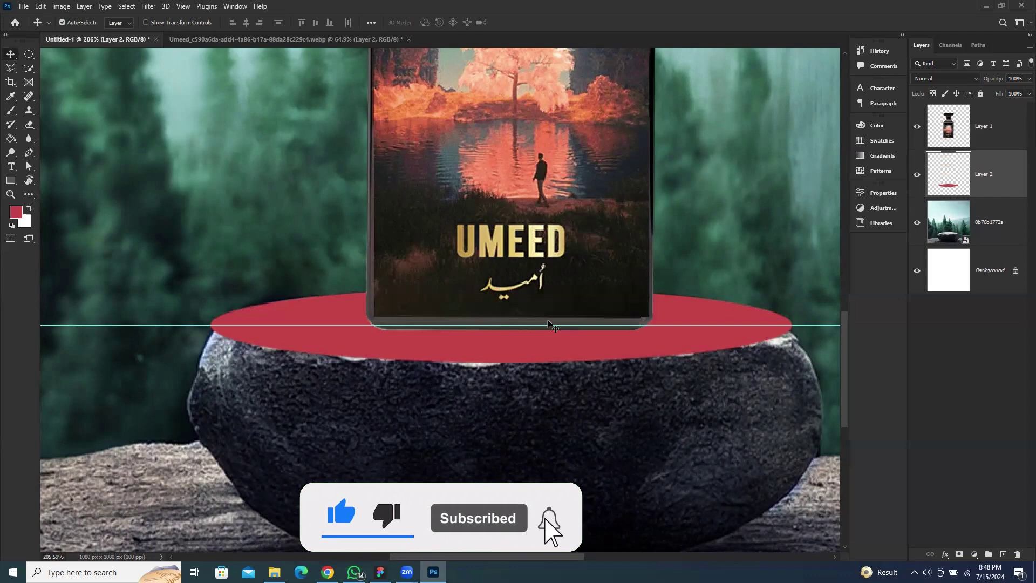
{"action": "left_click_drag", "start_coordinate": [582, 255], "coordinate": [580, 250]}
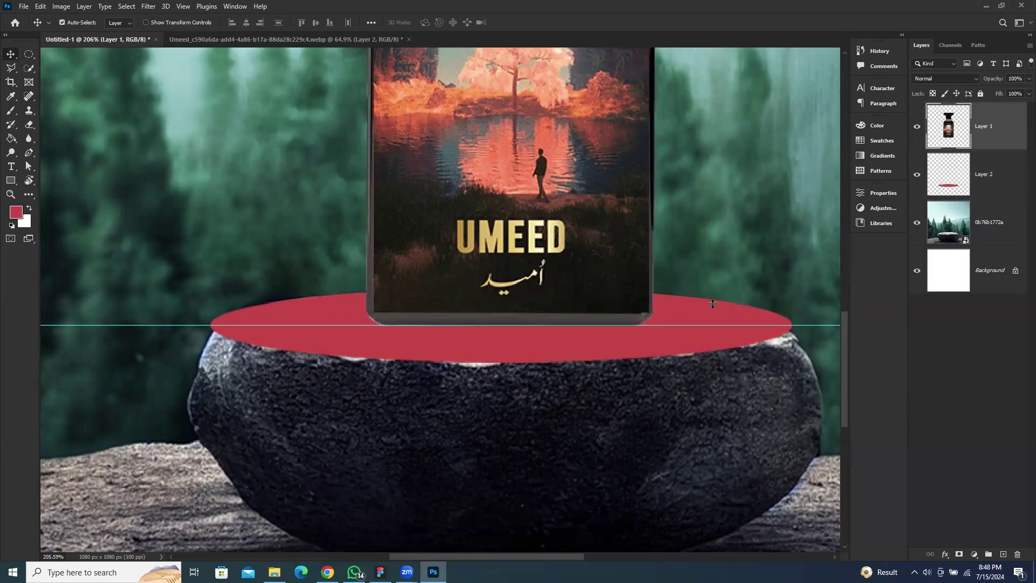
{"action": "scroll", "coordinate": [438, 282], "scroll_direction": "down", "scroll_amount": 6}
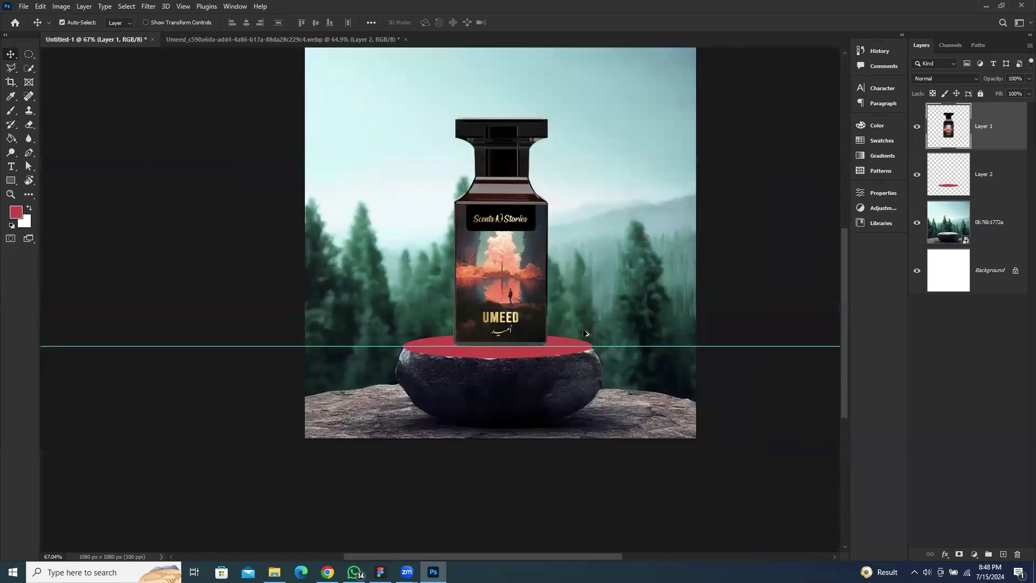
Step: Delete the red ellipse's layer and remove the horizontal guide
{"action": "scroll", "coordinate": [586, 333], "scroll_direction": "up", "scroll_amount": 5}
{"action": "left_click", "coordinate": [567, 292]}
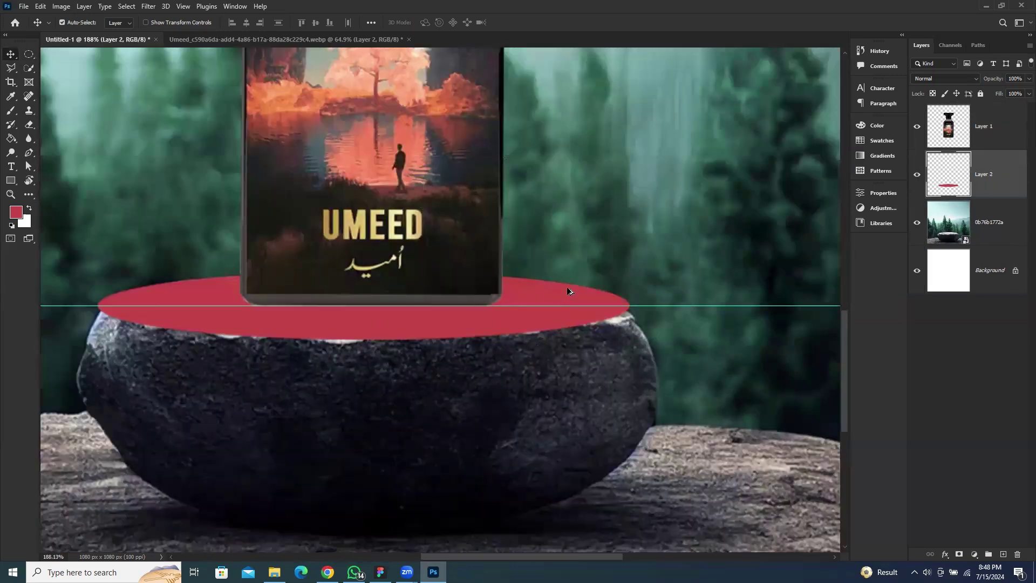
{"action": "key", "text": "Delete"}
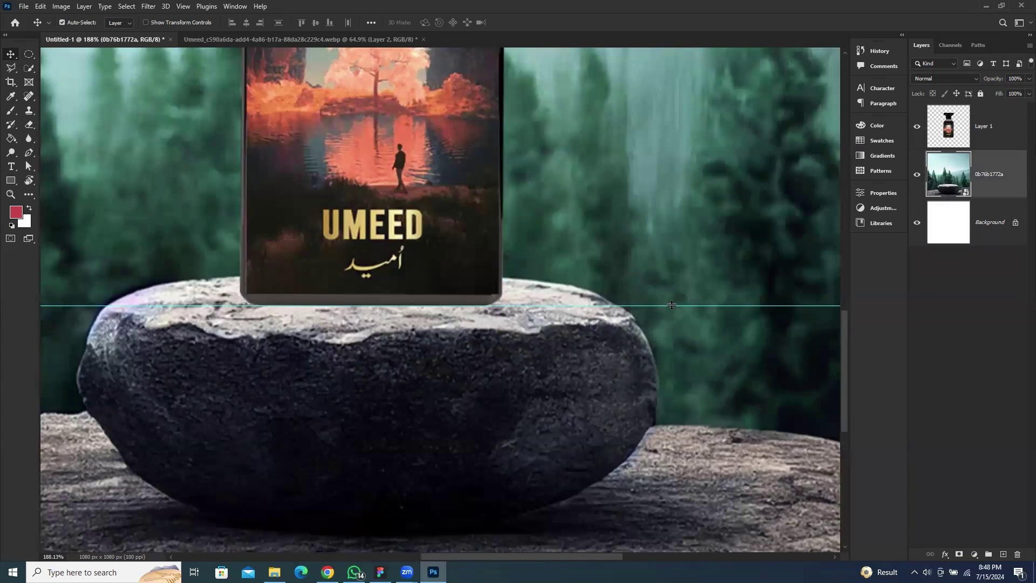
{"action": "scroll", "coordinate": [620, 135], "scroll_direction": "down", "scroll_amount": 5}
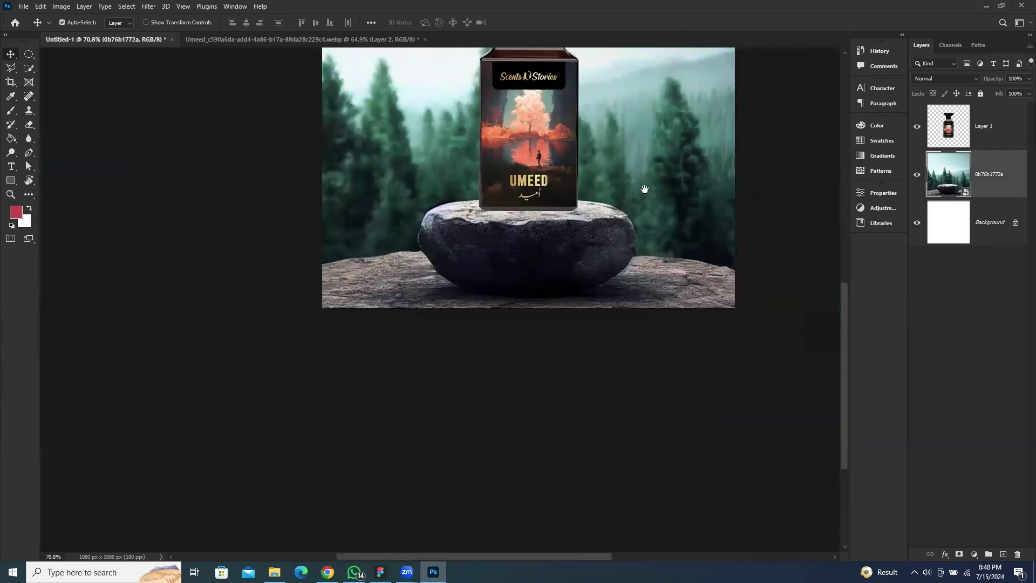
{"action": "left_click_drag", "start_coordinate": [644, 189], "coordinate": [594, 359]}
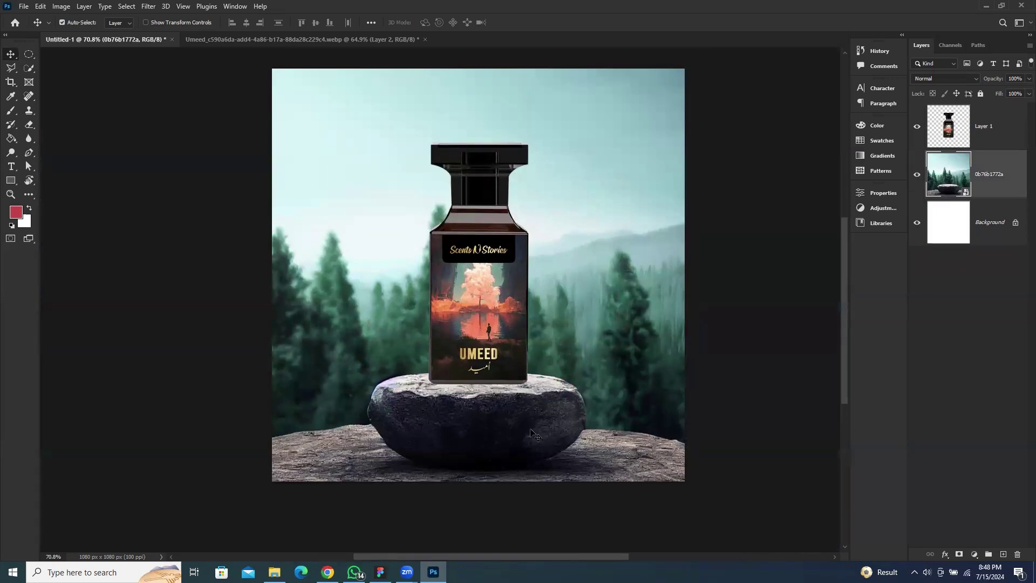
Step: Try the bottle lower down over the stone's front edge, and nudge it back up by 30 px
{"action": "left_click_drag", "start_coordinate": [480, 309], "coordinate": [482, 317]}
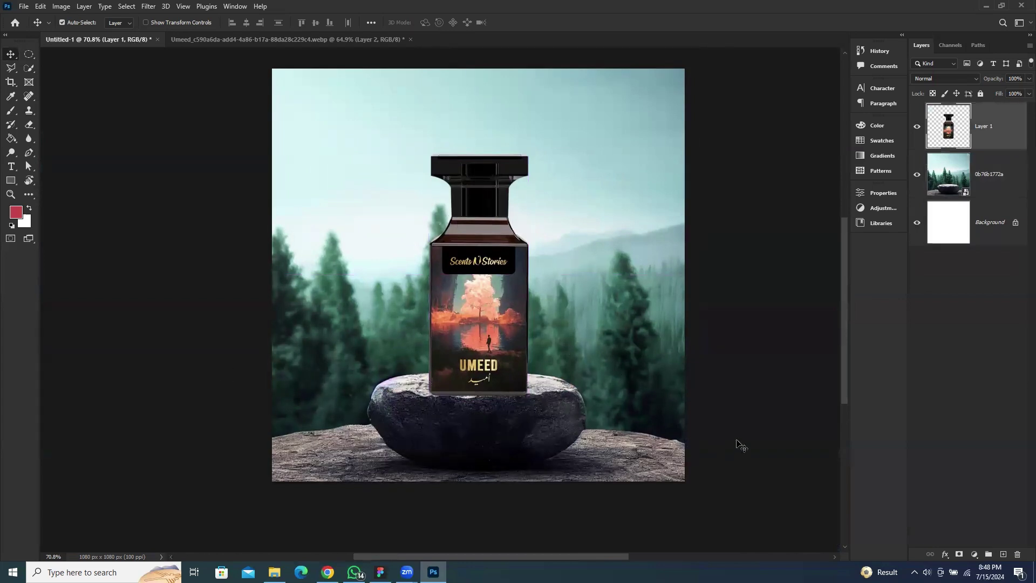
{"action": "key", "text": "ctrl"}
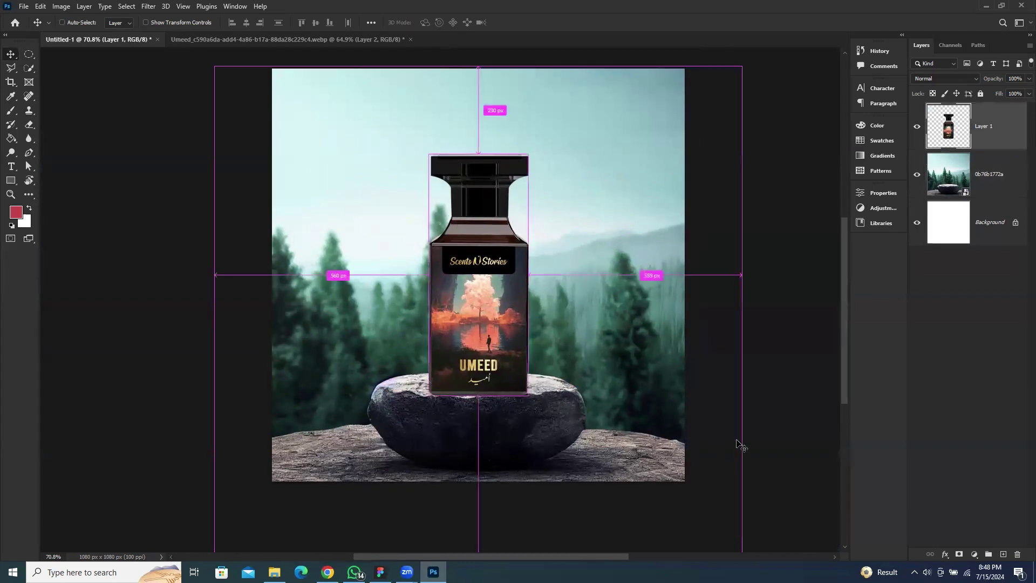
{"action": "key", "text": "shift+Up"}
{"action": "key", "text": "shift+Up"}
{"action": "key", "text": "shift+Up"}
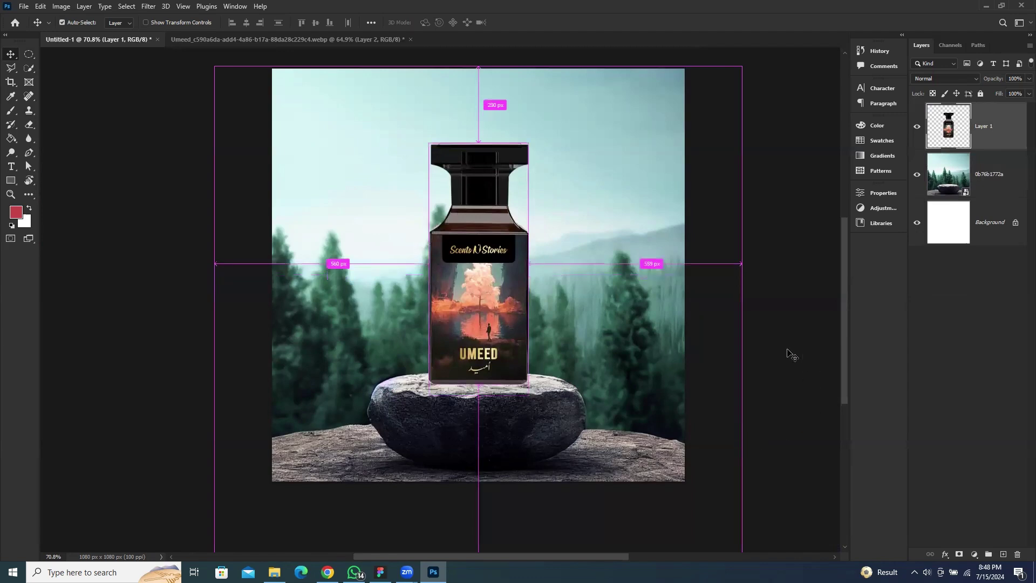
{"action": "left_click", "coordinate": [785, 345]}
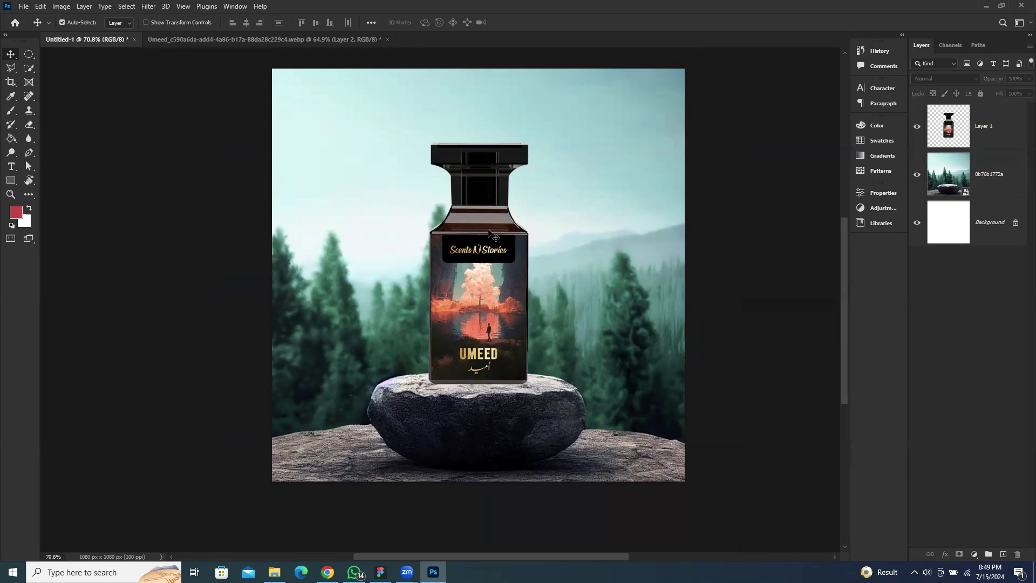
Step: Add a new empty layer and place it between the bottle's Layer 1 and the forest background layer
{"action": "scroll", "coordinate": [366, 365], "scroll_direction": "up", "scroll_amount": 3}
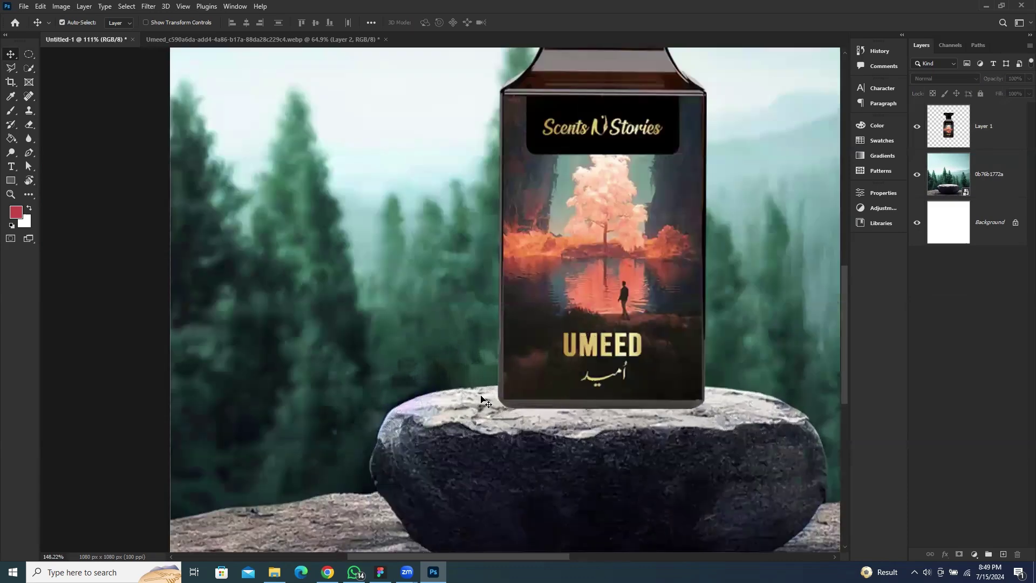
{"action": "scroll", "coordinate": [481, 399], "scroll_direction": "up", "scroll_amount": 4}
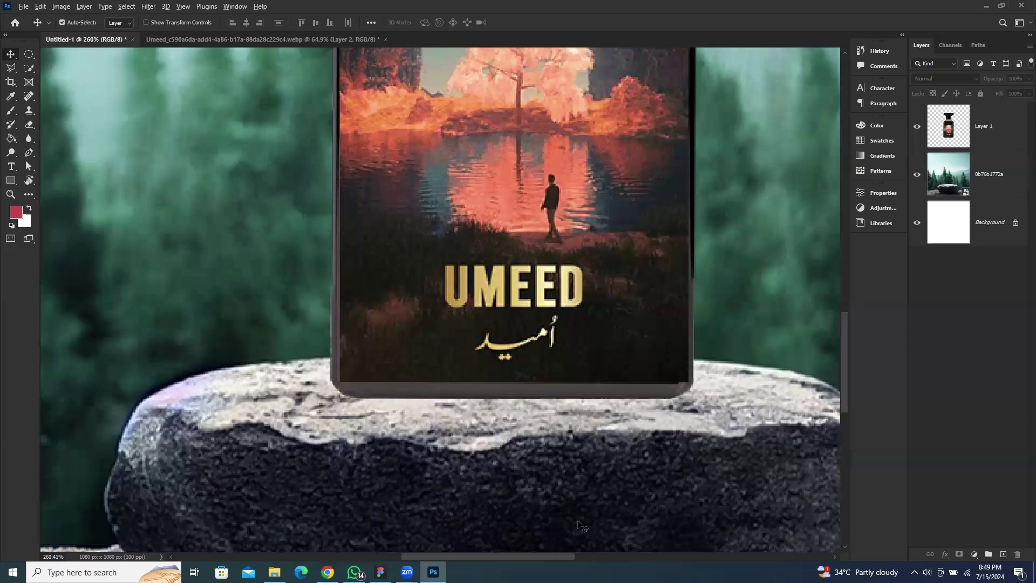
{"action": "scroll", "coordinate": [662, 218], "scroll_direction": "down", "scroll_amount": 2}
{"action": "scroll", "coordinate": [575, 193], "scroll_direction": "down", "scroll_amount": 3}
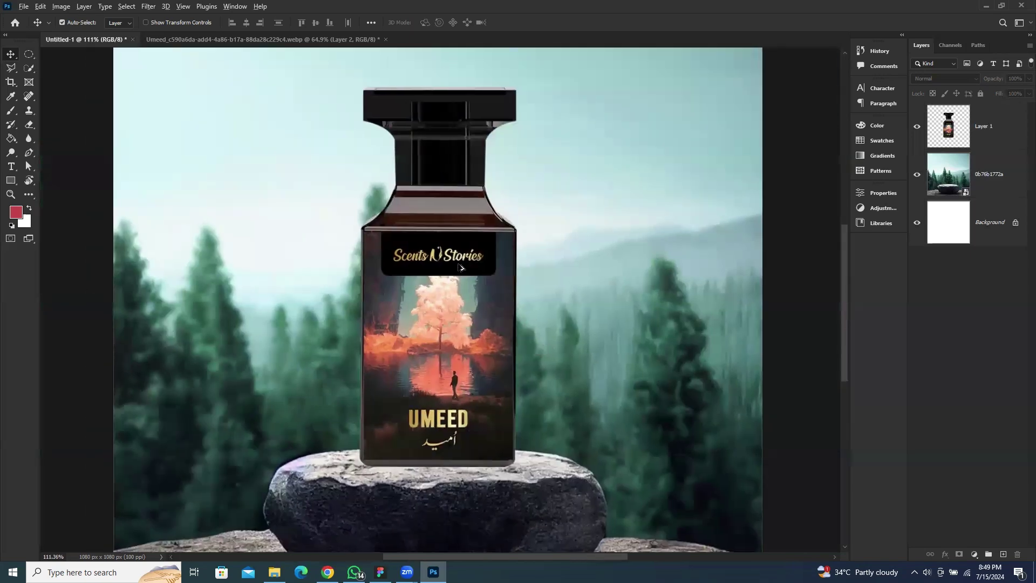
{"action": "left_click", "coordinate": [453, 261]}
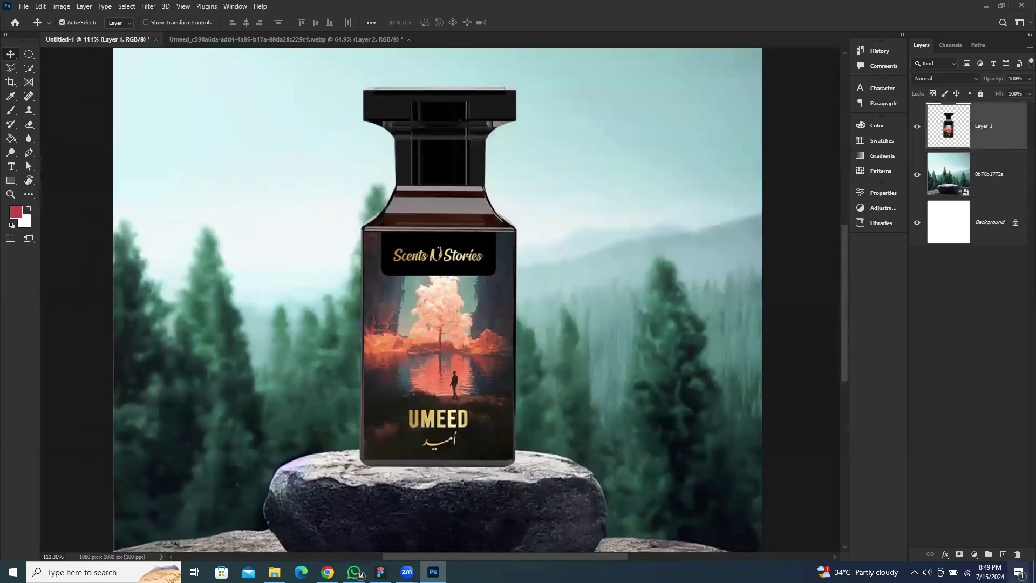
{"action": "left_click", "coordinate": [1003, 554]}
{"action": "left_click_drag", "start_coordinate": [983, 132], "coordinate": [984, 208]}
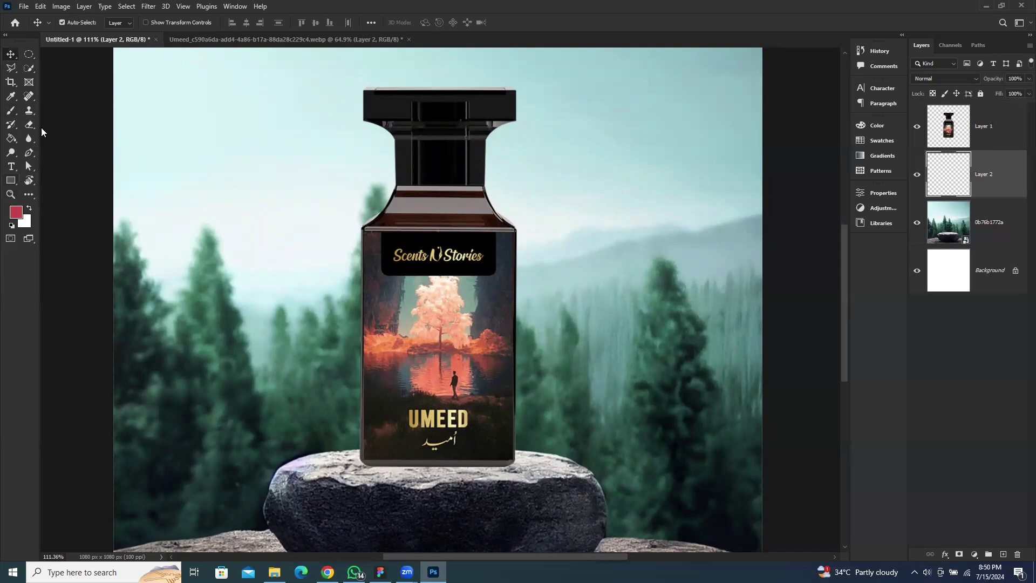
Step: Switch to the Brush tool, enlarge its tip to 45 px, and set the foreground colour to near-black 0e0e0e
{"action": "key", "text": "b"}
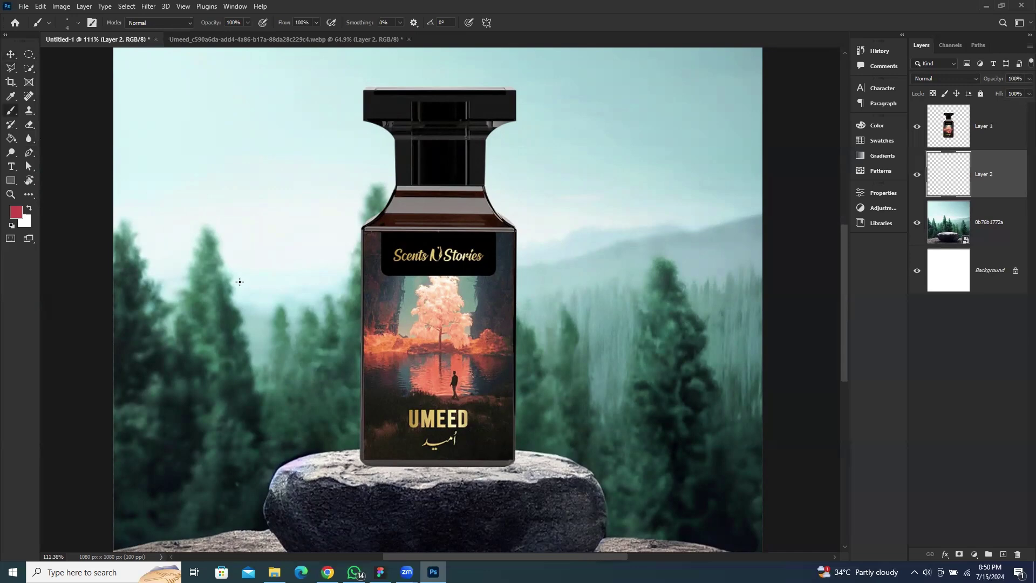
{"action": "key", "text": "bracketright"}
{"action": "key", "text": "bracketright"}
{"action": "key", "text": "bracketright"}
{"action": "key", "text": "bracketright"}
{"action": "key", "text": "bracketright"}
{"action": "key", "text": "bracketright"}
{"action": "key", "text": "bracketright"}
{"action": "key", "text": "bracketright"}
{"action": "left_click", "coordinate": [16, 211]}
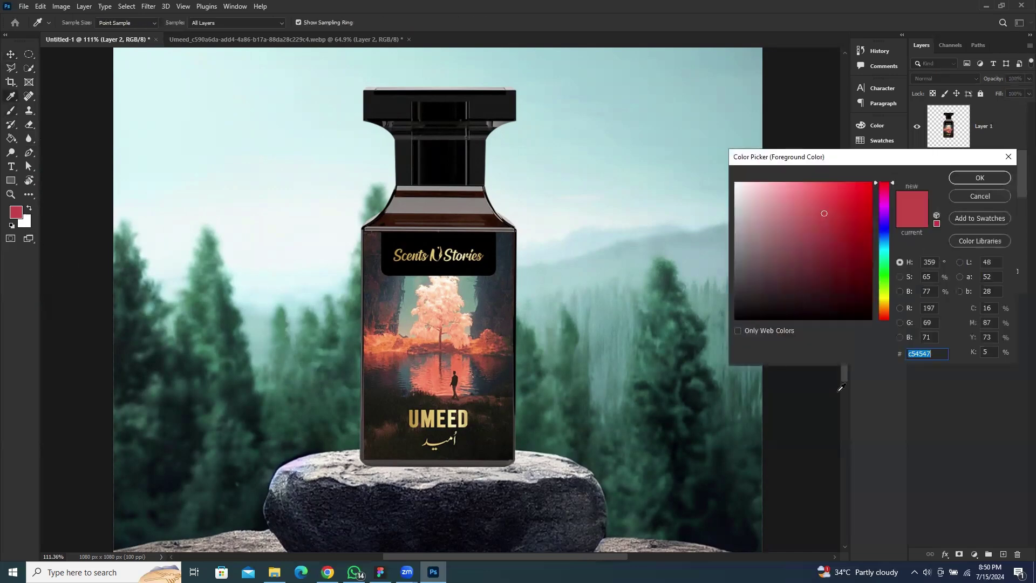
{"action": "left_click_drag", "start_coordinate": [729, 301], "coordinate": [709, 312]}
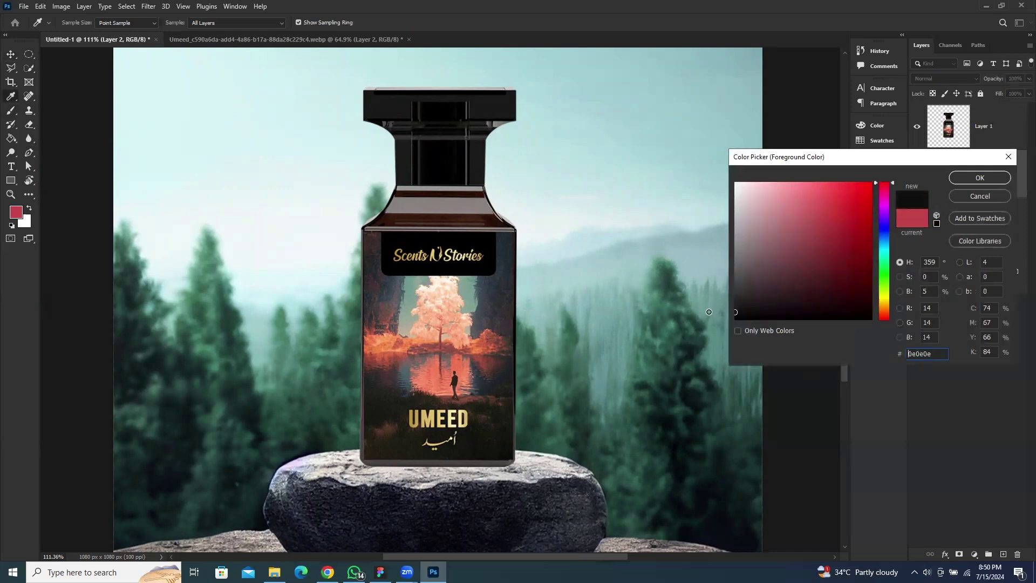
{"action": "left_click", "coordinate": [992, 177]}
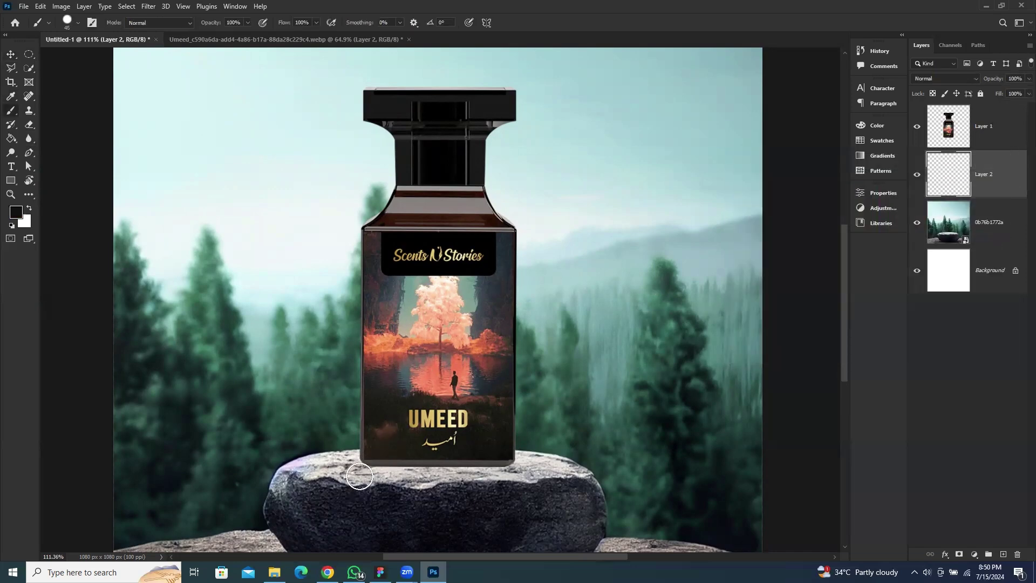
Step: Reduce the brush size to 25 px, undo the hard-edged test dab, and choose the Soft Round brush with 0% hardness
{"action": "scroll", "coordinate": [359, 476], "scroll_direction": "up", "scroll_amount": 6}
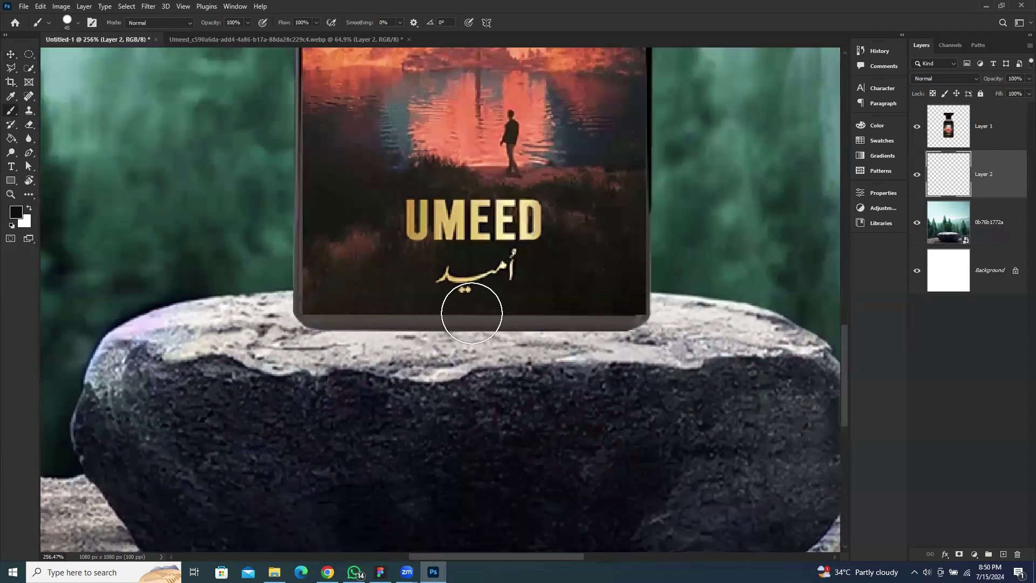
{"action": "scroll", "coordinate": [370, 347], "scroll_direction": "up", "scroll_amount": 2}
{"action": "key", "text": "bracketleft"}
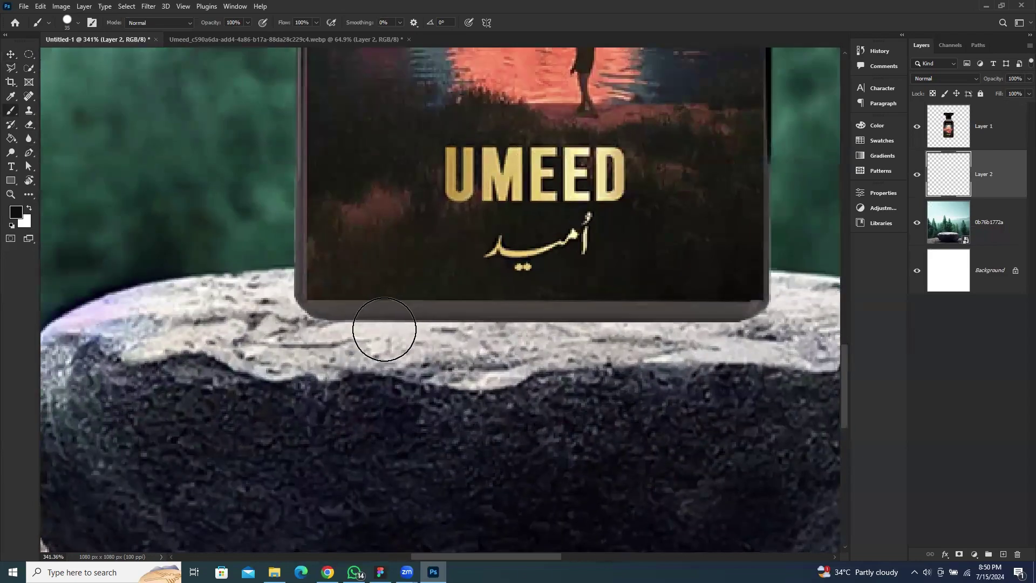
{"action": "key", "text": "bracketleft"}
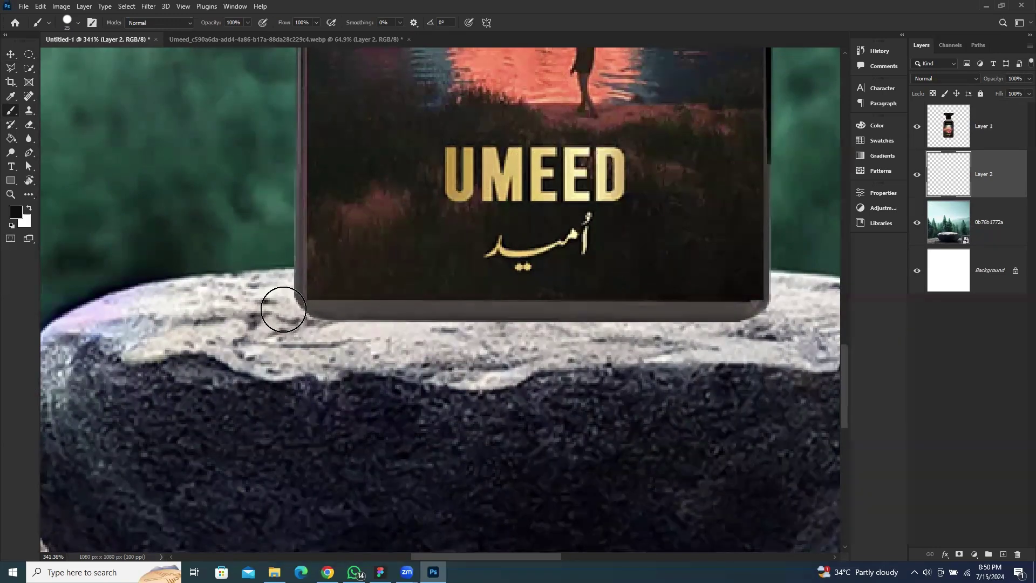
{"action": "left_click", "coordinate": [283, 309]}
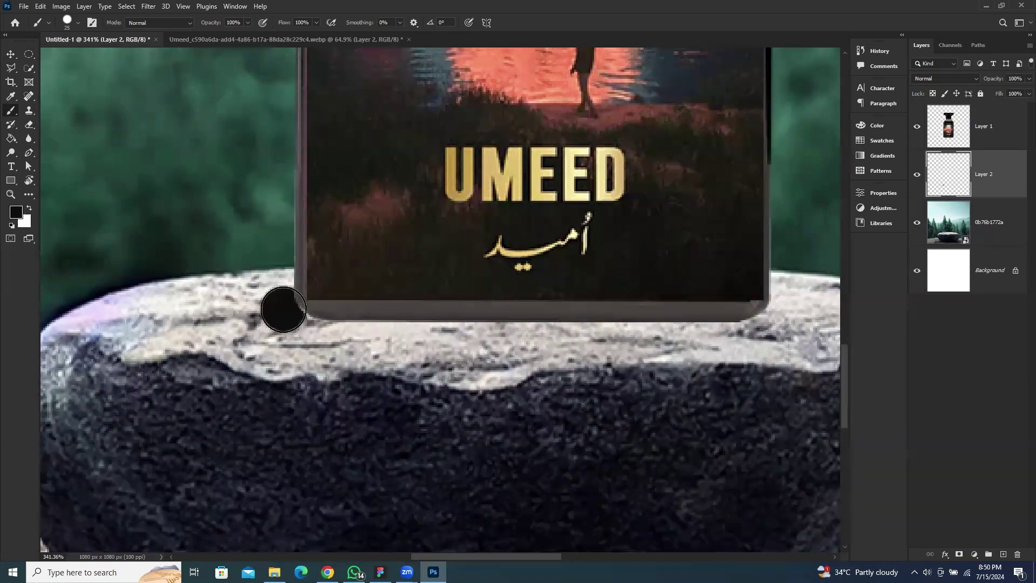
{"action": "key", "text": "ctrl+z"}
{"action": "right_click", "coordinate": [283, 309]}
{"action": "left_click", "coordinate": [359, 386]}
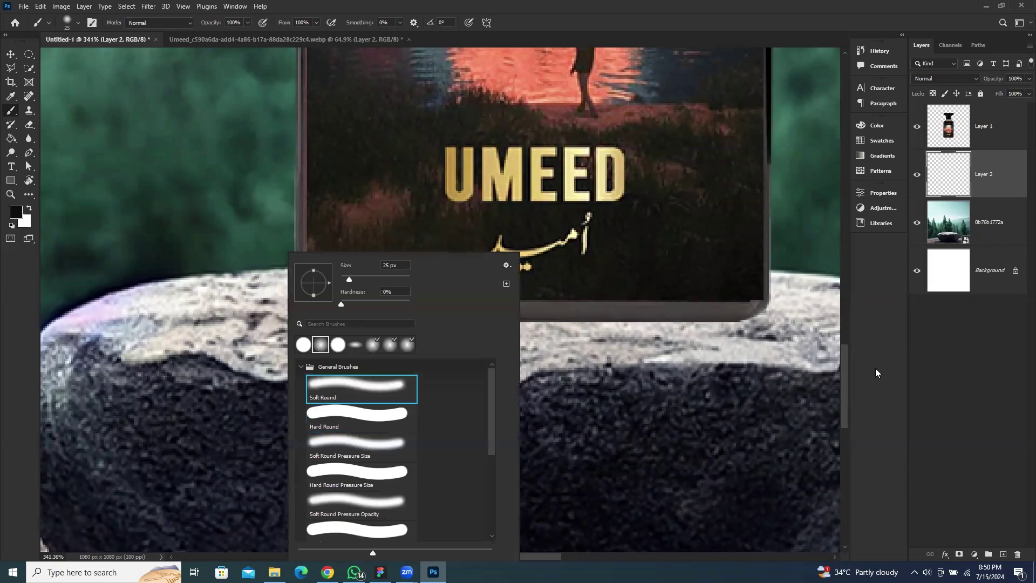
{"action": "left_click", "coordinate": [873, 371]}
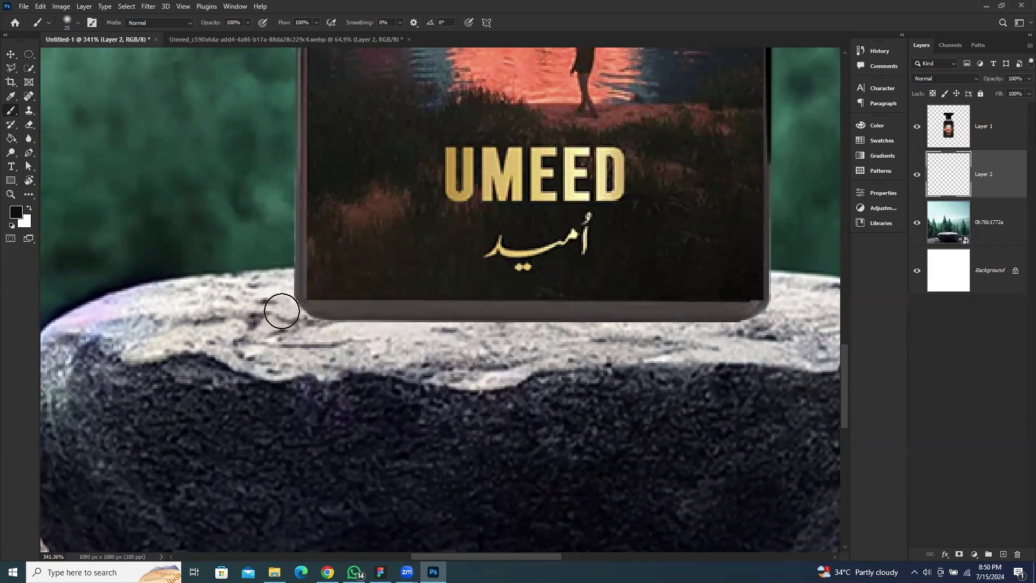
Step: Paint a straight soft black shadow line on Layer 2 along the bottle's base, extending slightly past both bottom corners
{"action": "left_click", "coordinate": [281, 310]}
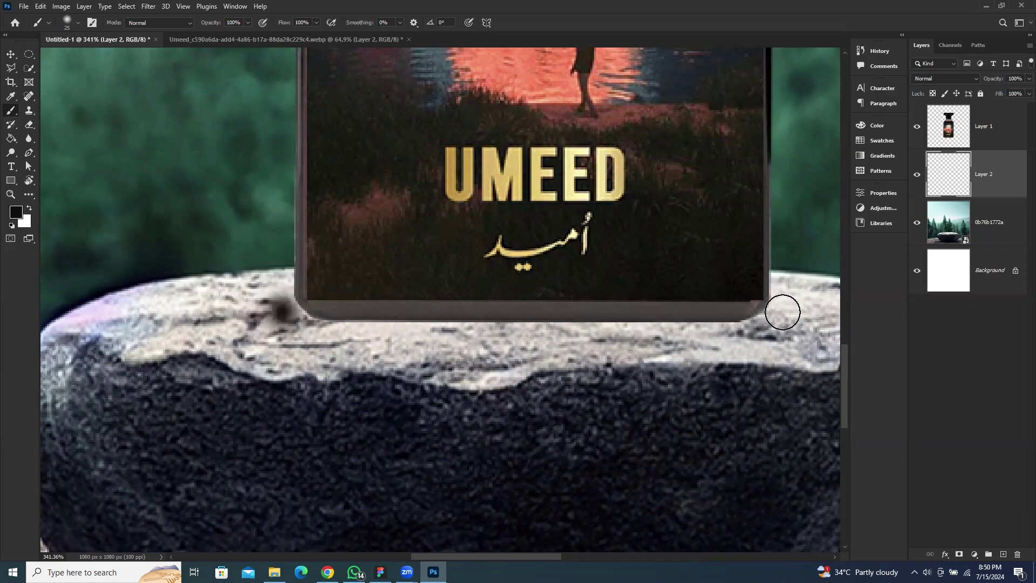
{"action": "left_click", "coordinate": [782, 312], "text": "shift"}
{"action": "scroll", "coordinate": [535, 329], "scroll_direction": "down", "scroll_amount": 5}
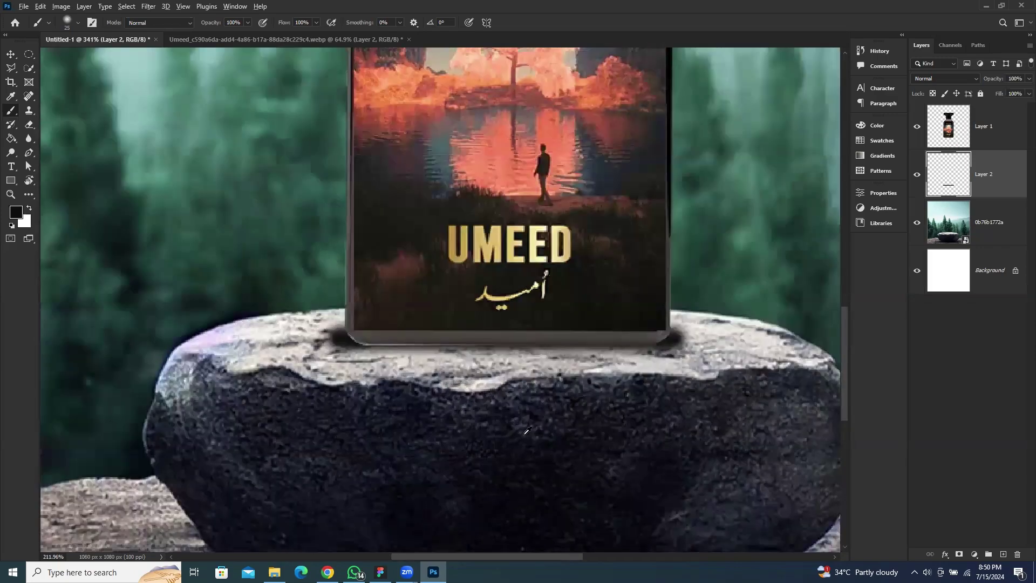
{"action": "scroll", "coordinate": [536, 329], "scroll_direction": "up", "scroll_amount": 1}
{"action": "key", "text": "v"}
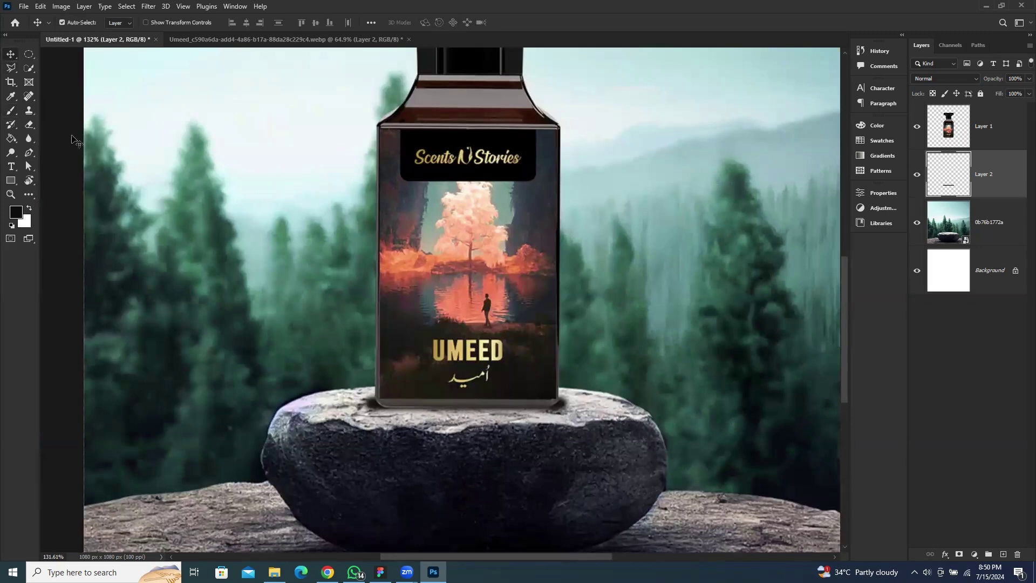
Step: Try the shadow's Layer 2 above the bottle's Layer 1, and return it beneath the bottle
{"action": "scroll", "coordinate": [513, 410], "scroll_direction": "up", "scroll_amount": 8}
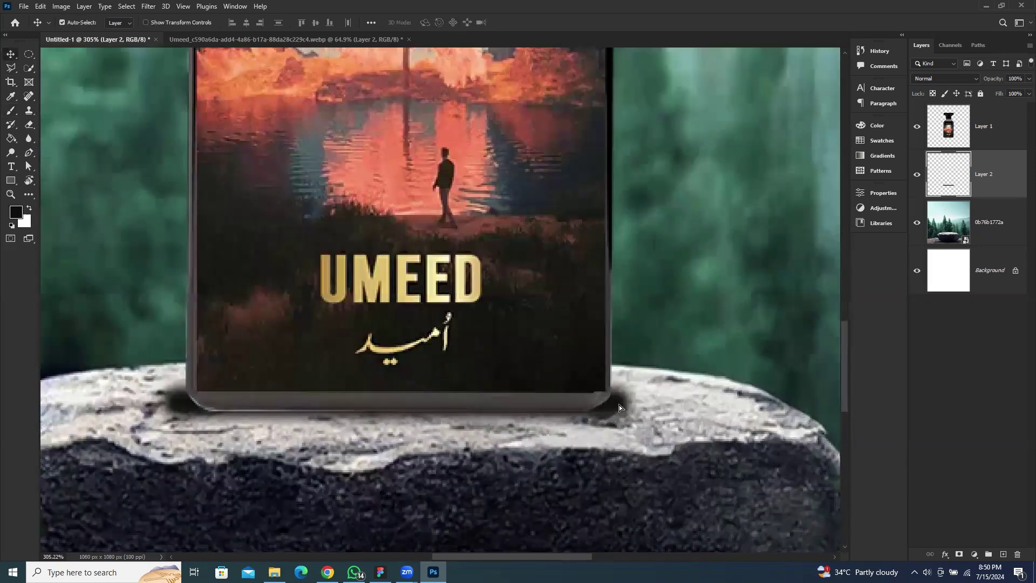
{"action": "left_click_drag", "start_coordinate": [619, 407], "coordinate": [632, 408]}
{"action": "mouse_move", "coordinate": [997, 176]}
{"action": "left_mouse_down"}
{"action": "mouse_move", "coordinate": [994, 113]}
{"action": "mouse_move", "coordinate": [994, 122]}
{"action": "left_mouse_up"}
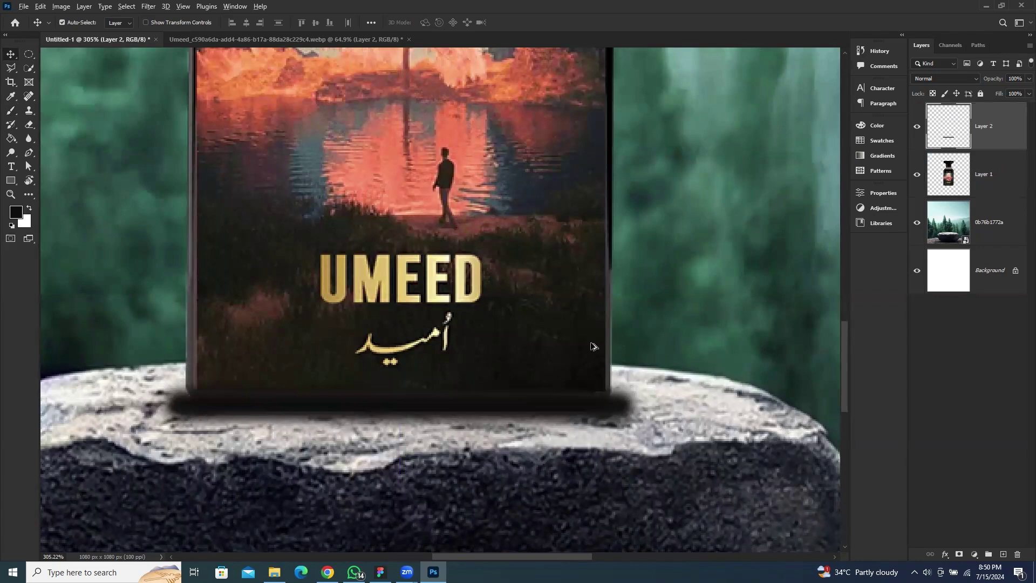
{"action": "scroll", "coordinate": [594, 348], "scroll_direction": "down", "scroll_amount": 8}
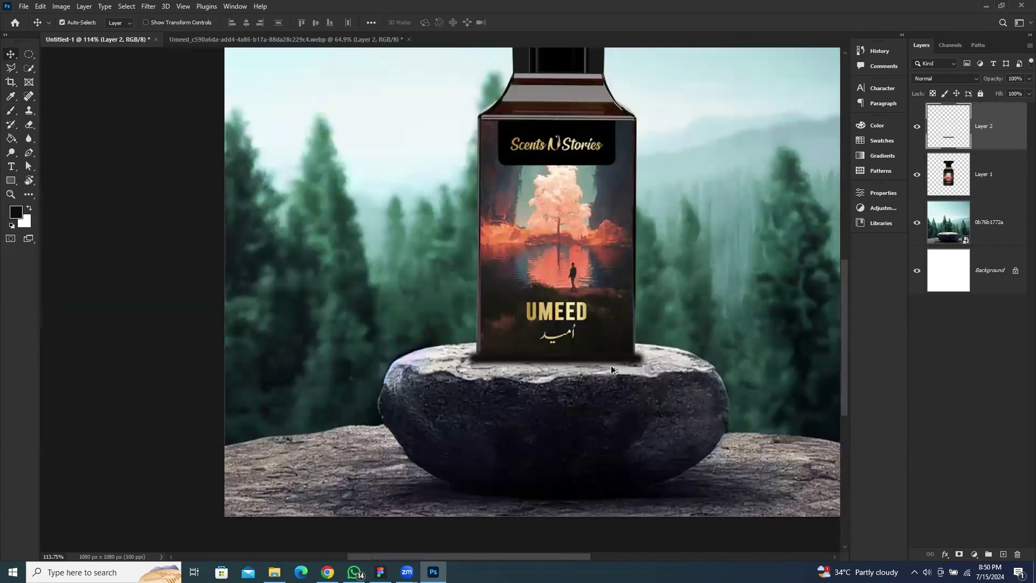
{"action": "scroll", "coordinate": [600, 320], "scroll_direction": "up", "scroll_amount": 6}
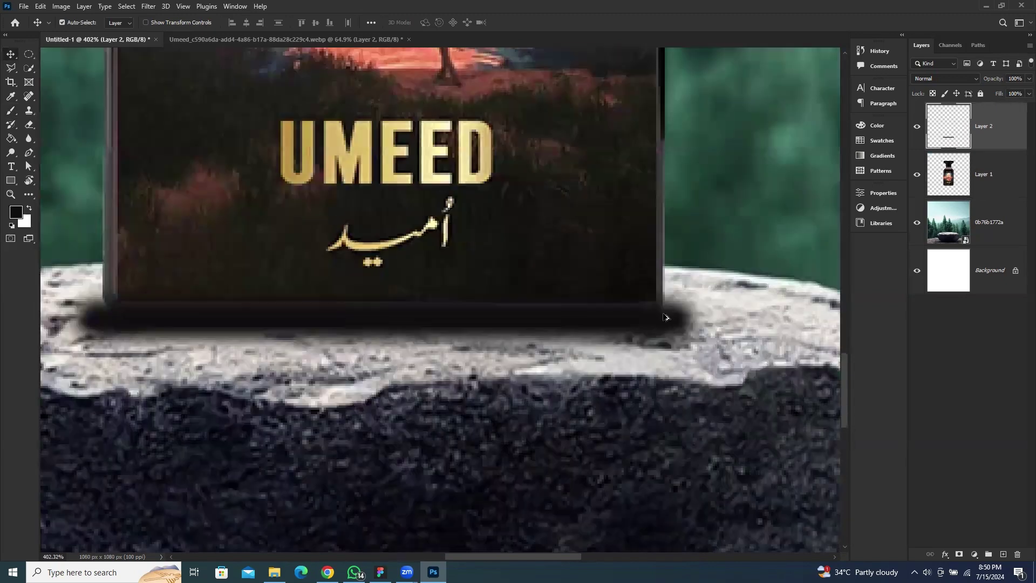
{"action": "left_click_drag", "start_coordinate": [1020, 132], "coordinate": [998, 193]}
{"action": "scroll", "coordinate": [694, 280], "scroll_direction": "down", "scroll_amount": 3}
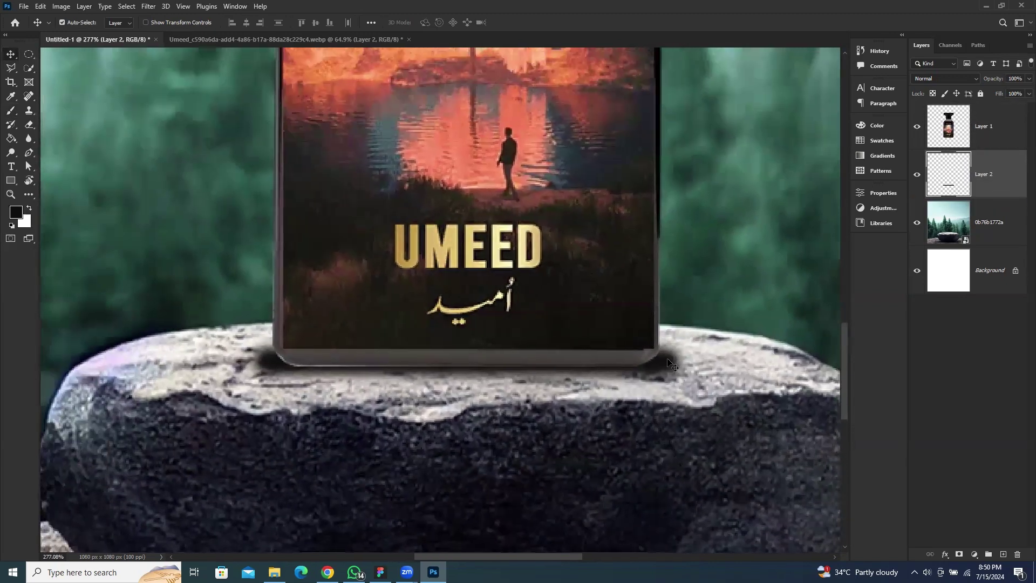
Step: Move the shadow on Layer 2 slightly down so more of it shows below the bottle's base
{"action": "left_click_drag", "start_coordinate": [668, 361], "coordinate": [668, 367]}
{"action": "scroll", "coordinate": [669, 365], "scroll_direction": "down", "scroll_amount": 8}
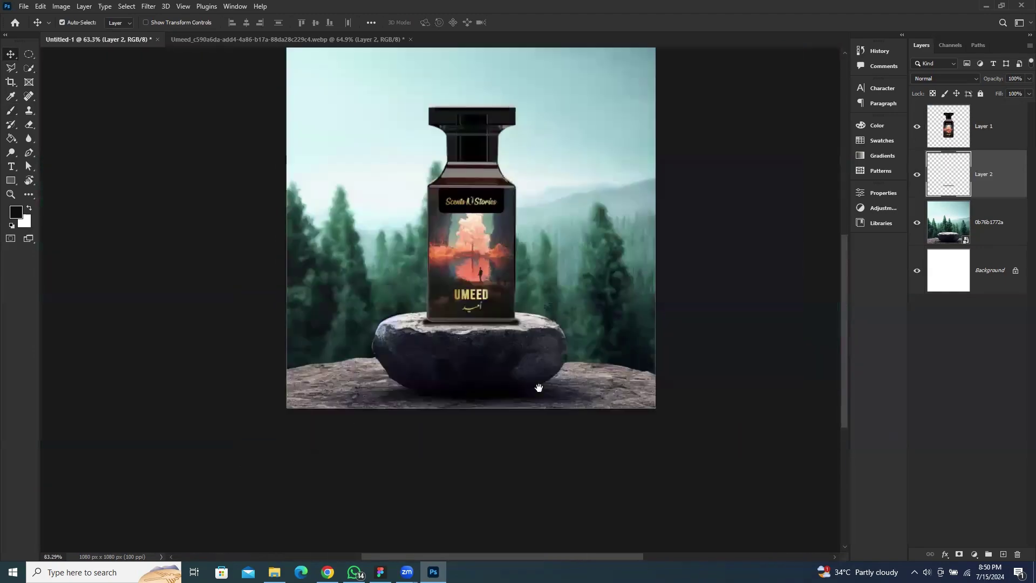
{"action": "left_click_drag", "start_coordinate": [538, 387], "coordinate": [501, 396]}
{"action": "left_click", "coordinate": [720, 306]}
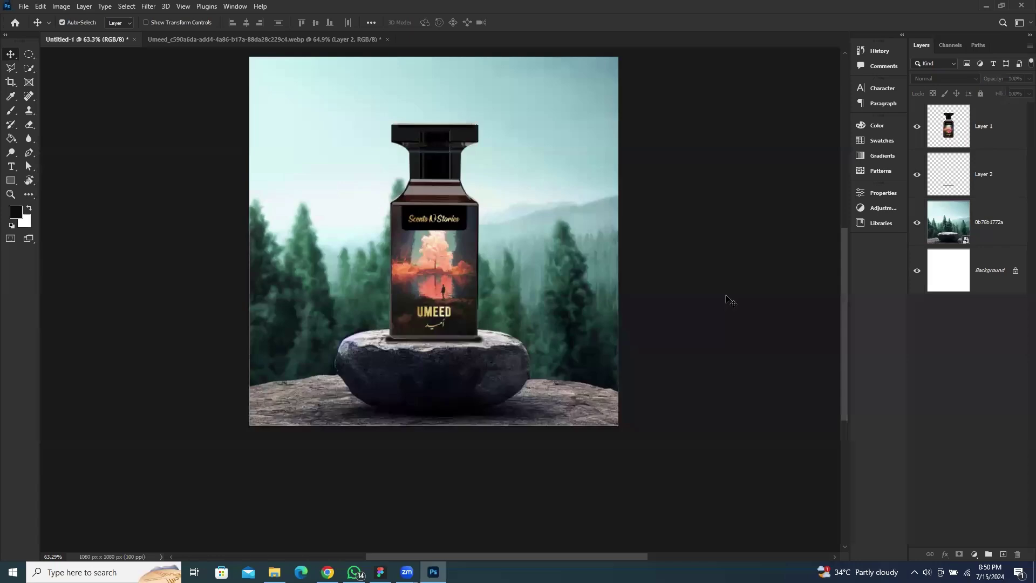
{"action": "scroll", "coordinate": [431, 347], "scroll_direction": "up", "scroll_amount": 8}
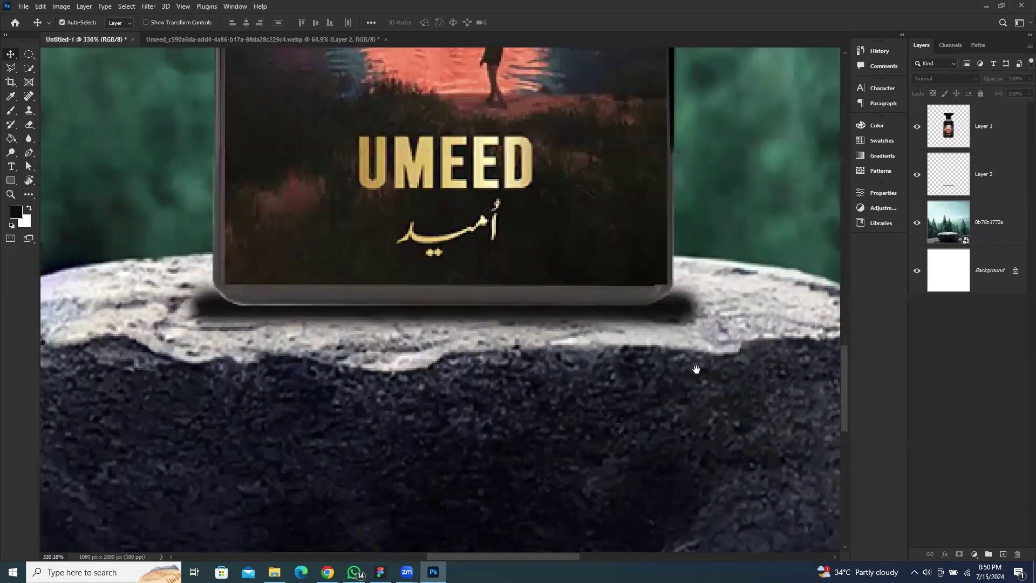
{"action": "left_click_drag", "start_coordinate": [696, 369], "coordinate": [720, 408]}
Step: Flatten the Layer 2 shadow vertically about its centre to about 46% height (19 px), keeping its width at 308 px
{"action": "left_click", "coordinate": [593, 368]}
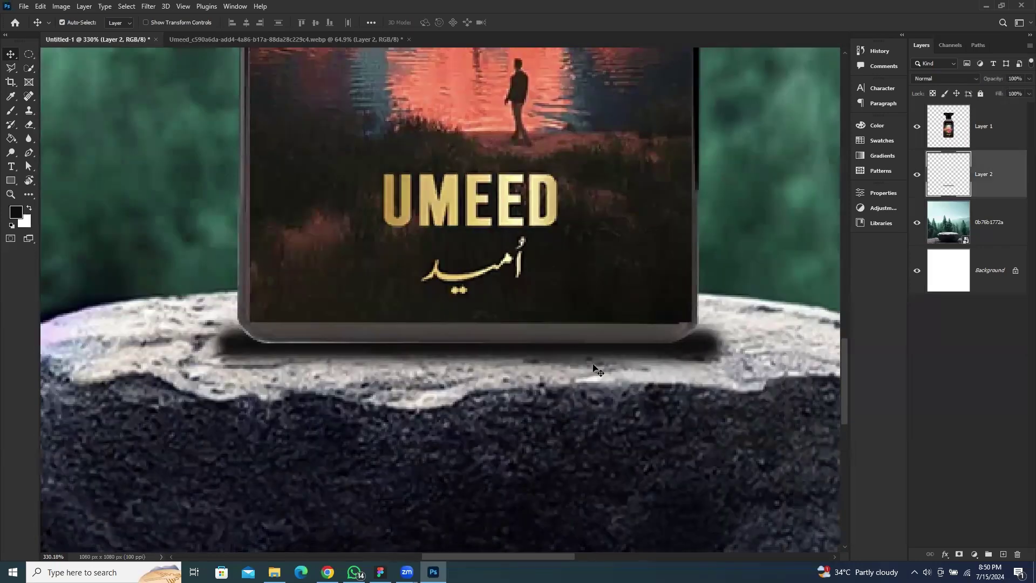
{"action": "key", "text": "ctrl+t"}
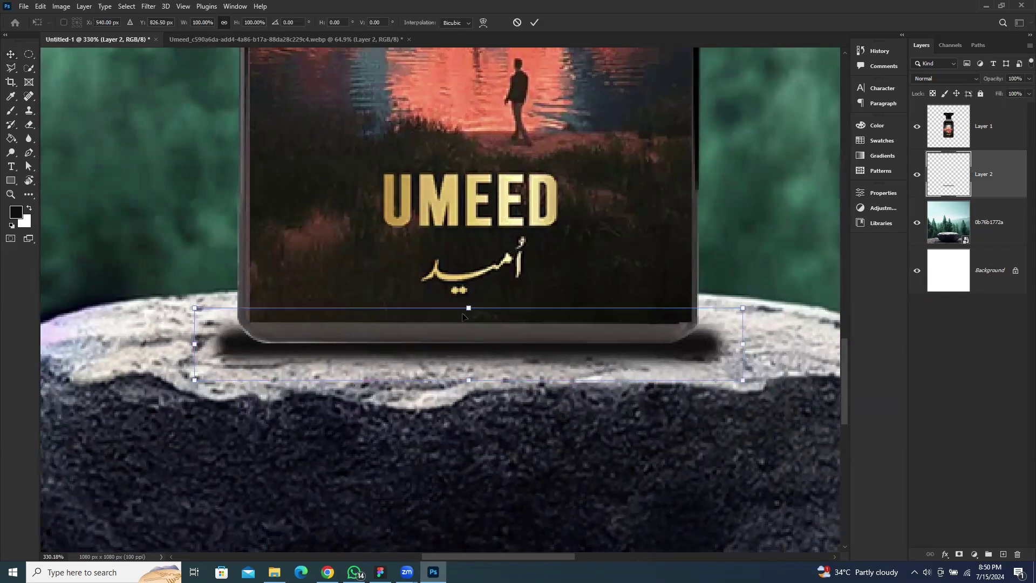
{"action": "left_click_drag", "start_coordinate": [469, 308], "coordinate": [475, 326]}
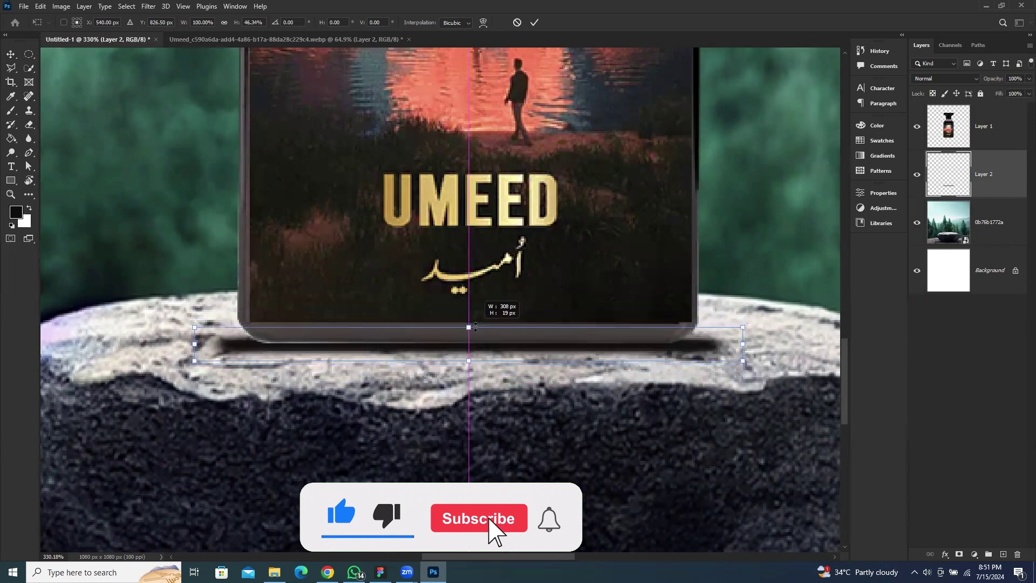
{"action": "left_click", "coordinate": [536, 23]}
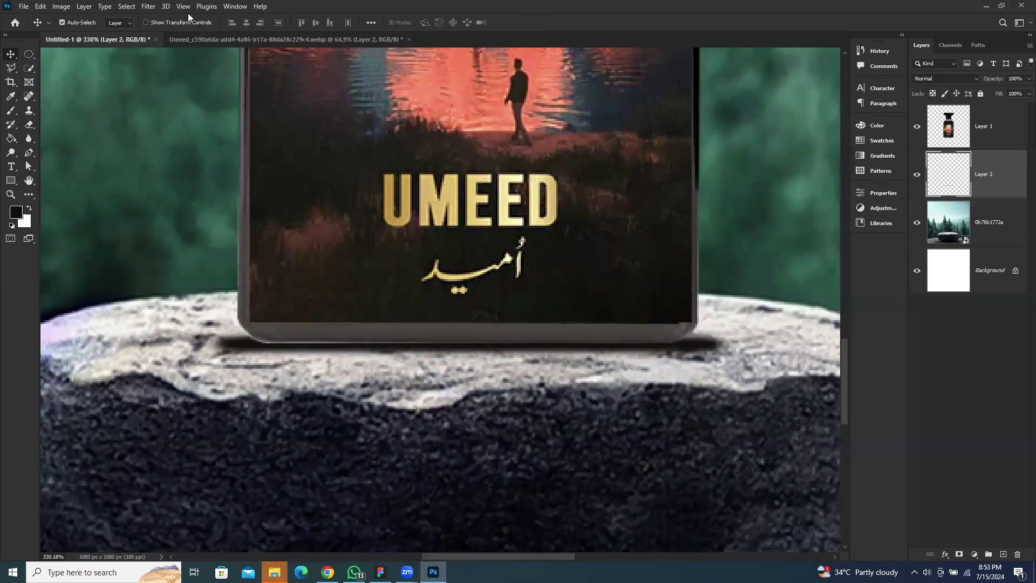
Step: Apply a Motion Blur to the Layer 2 shadow with a 0° angle and a distance of about 50 pixels
{"action": "left_click", "coordinate": [150, 7]}
{"action": "mouse_move", "coordinate": [228, 143]}
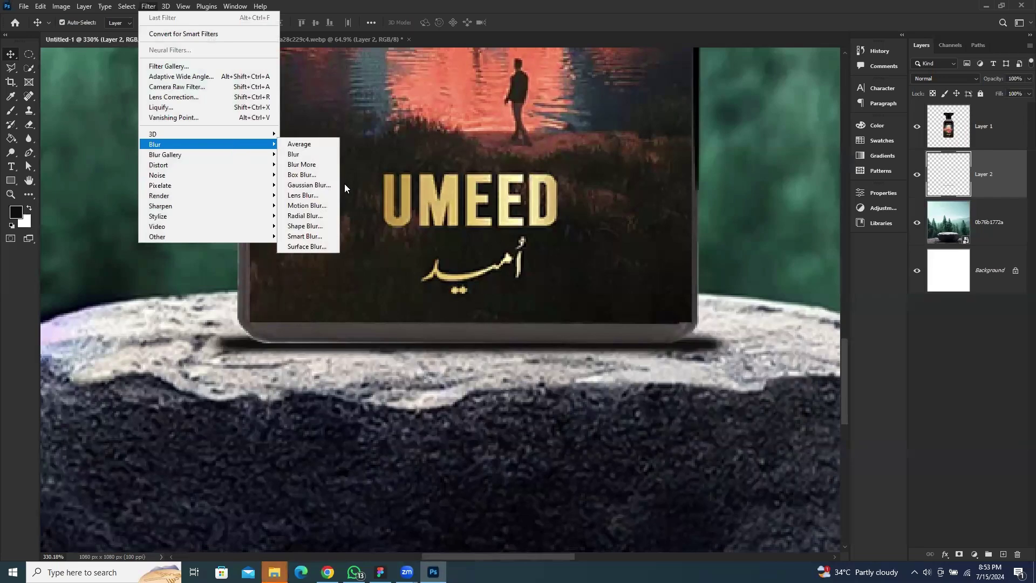
{"action": "left_click", "coordinate": [316, 206]}
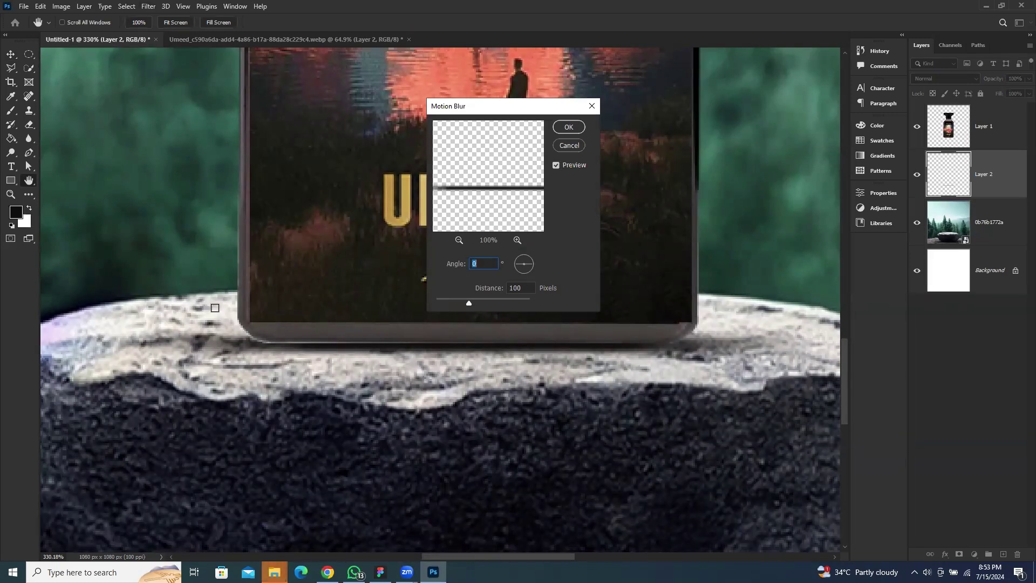
{"action": "left_click_drag", "start_coordinate": [467, 302], "coordinate": [461, 301]}
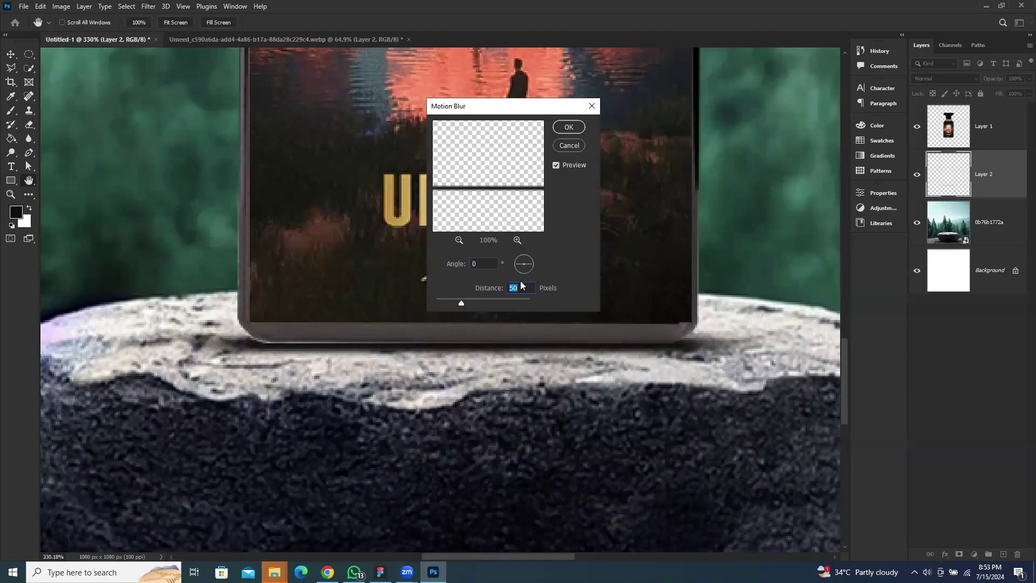
{"action": "left_click", "coordinate": [569, 128]}
{"action": "key", "text": "v"}
{"action": "scroll", "coordinate": [555, 266], "scroll_direction": "down", "scroll_amount": 2}
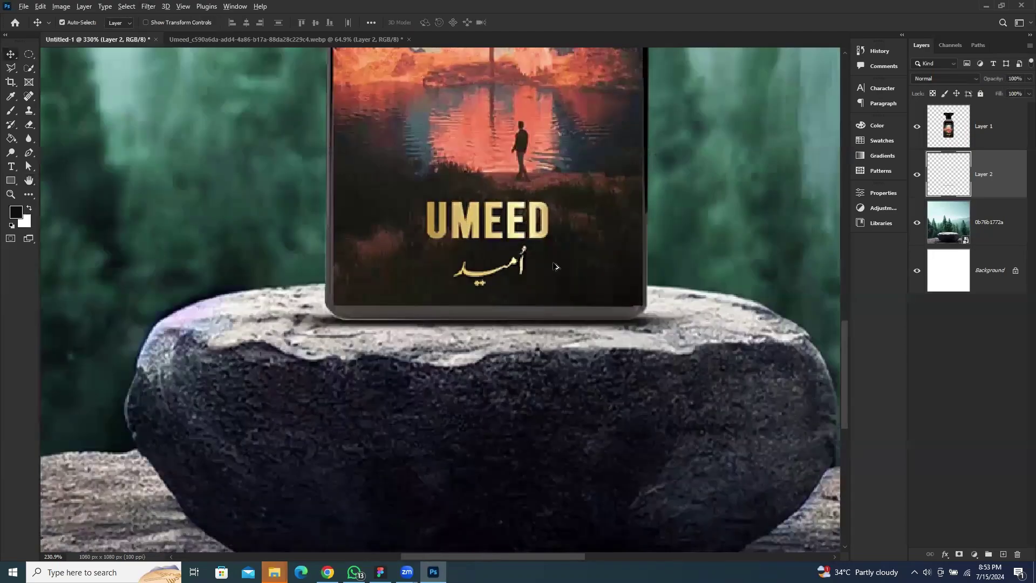
{"action": "scroll", "coordinate": [671, 391], "scroll_direction": "down", "scroll_amount": 3}
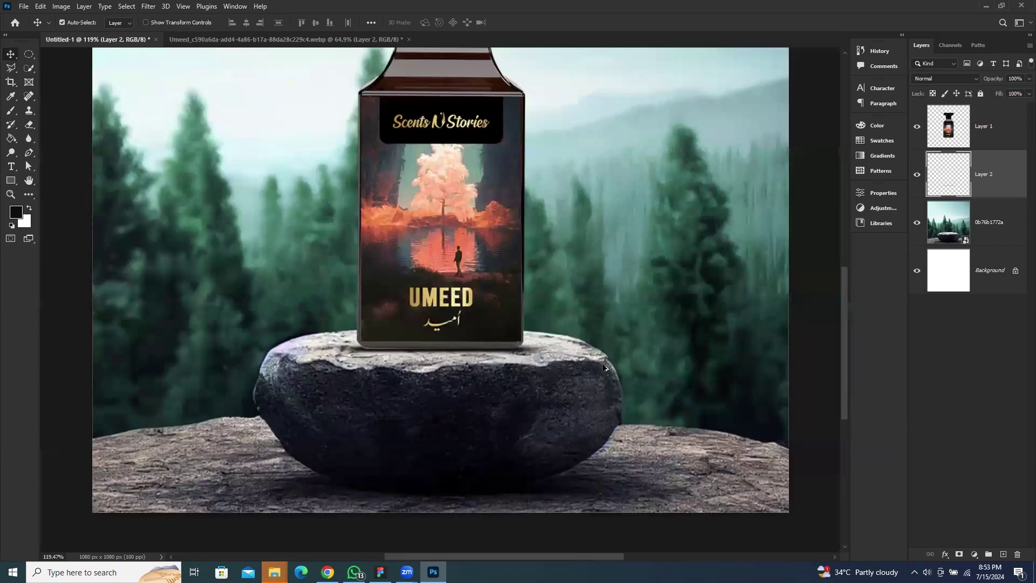
{"action": "scroll", "coordinate": [604, 367], "scroll_direction": "down", "scroll_amount": 2}
{"action": "scroll", "coordinate": [563, 358], "scroll_direction": "up", "scroll_amount": 2}
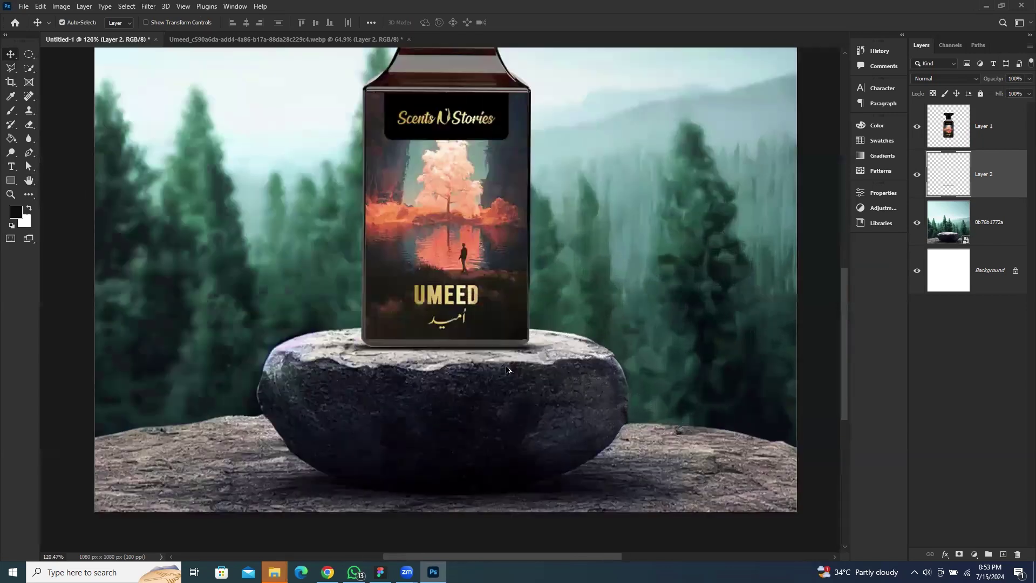
{"action": "scroll", "coordinate": [551, 342], "scroll_direction": "up", "scroll_amount": 2}
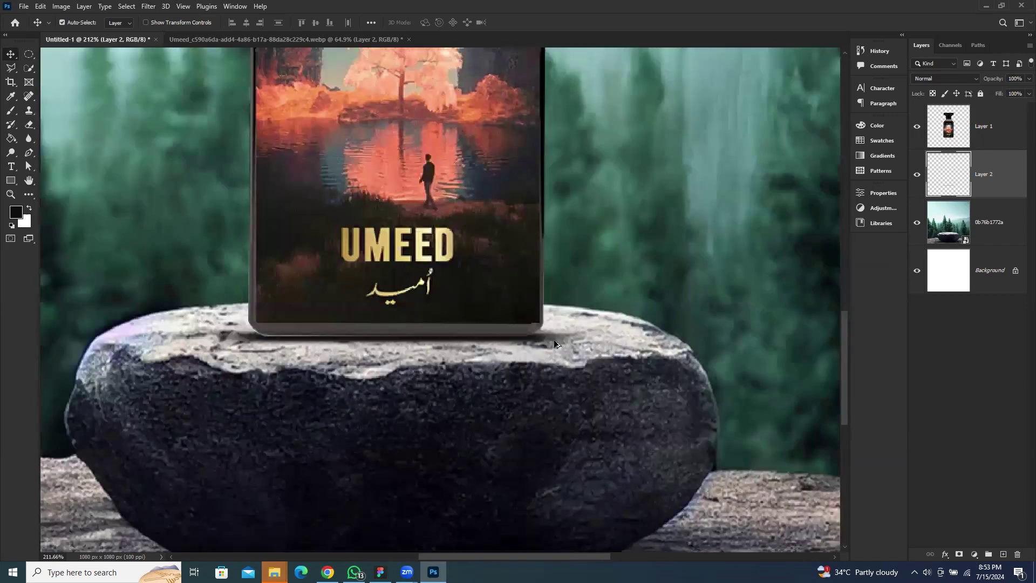
Step: Apply a Gaussian Blur with a 1.8-pixel radius to the Layer 2 shadow
{"action": "left_click", "coordinate": [148, 6]}
{"action": "mouse_move", "coordinate": [262, 145]}
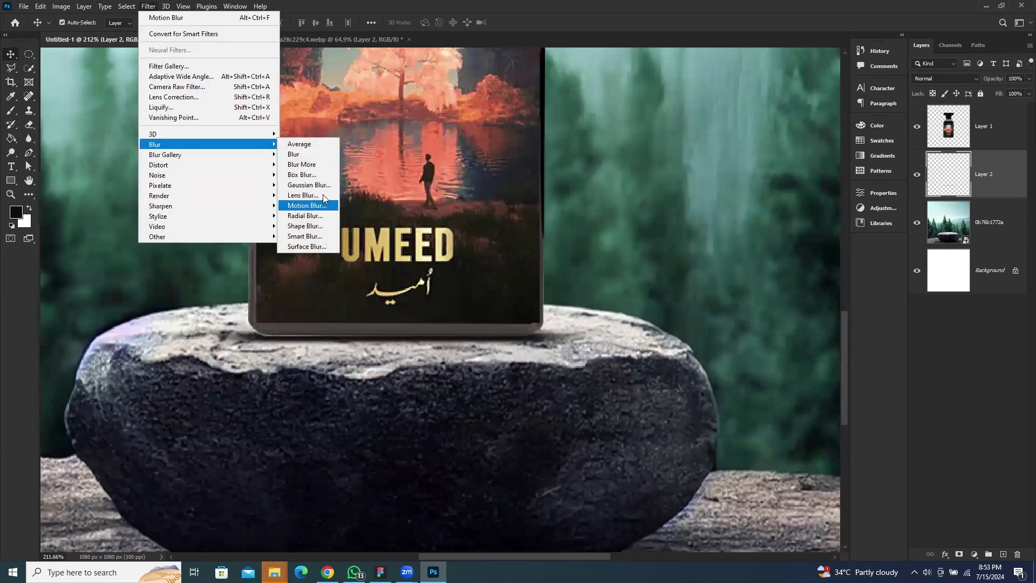
{"action": "left_click", "coordinate": [308, 185]}
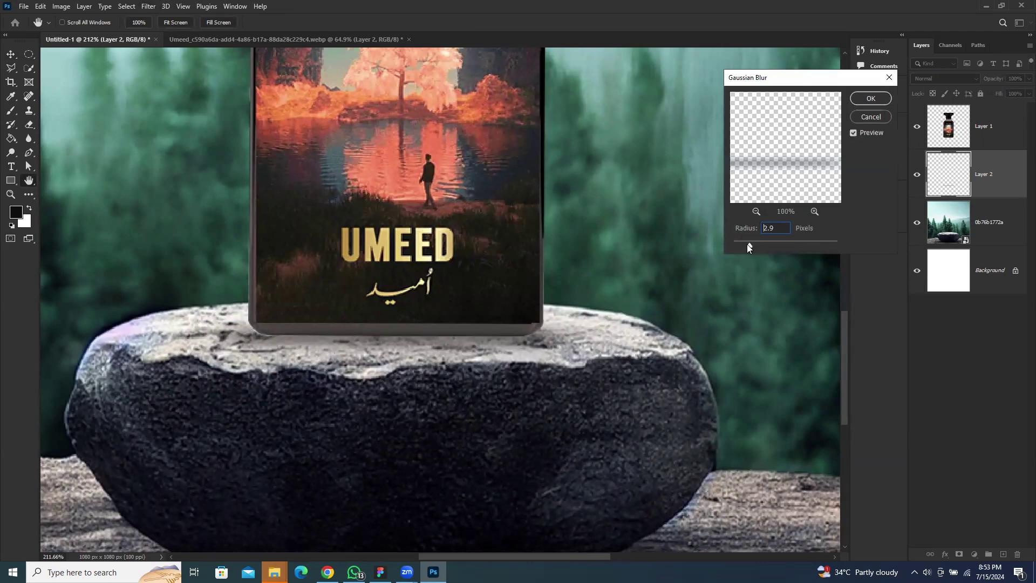
{"action": "left_click_drag", "start_coordinate": [743, 243], "coordinate": [743, 244]}
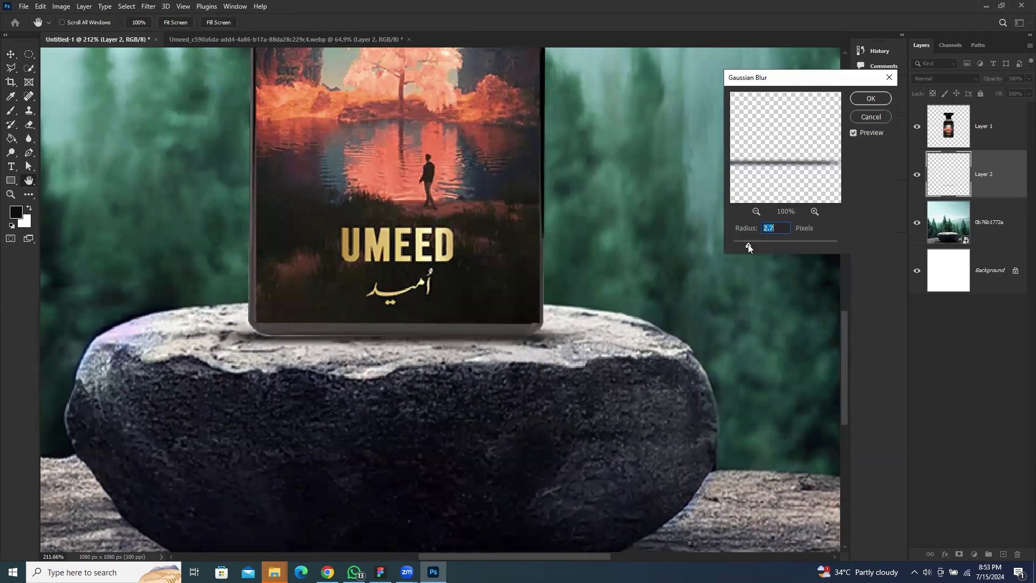
{"action": "left_click_drag", "start_coordinate": [744, 246], "coordinate": [742, 246]}
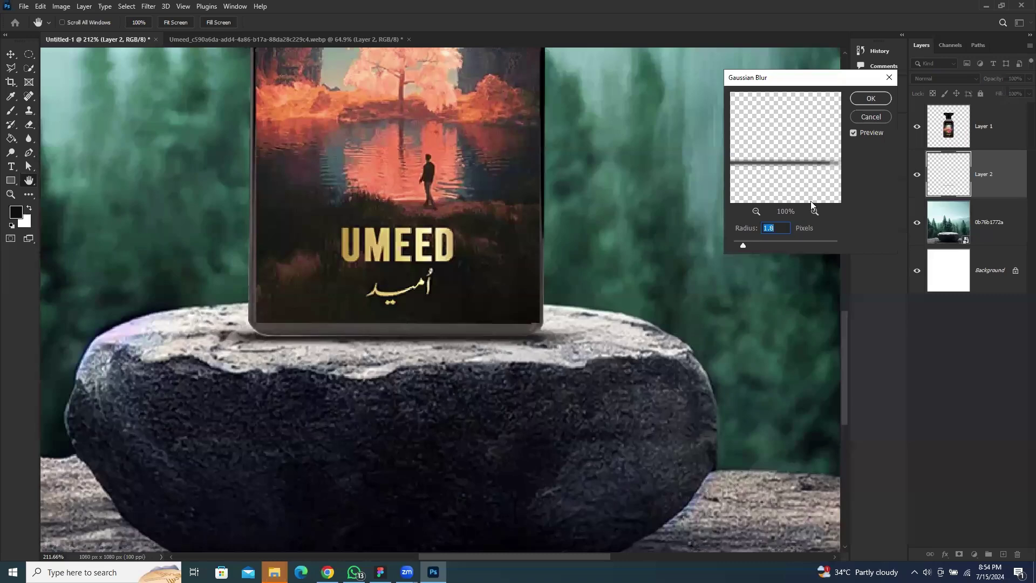
{"action": "left_click", "coordinate": [864, 99]}
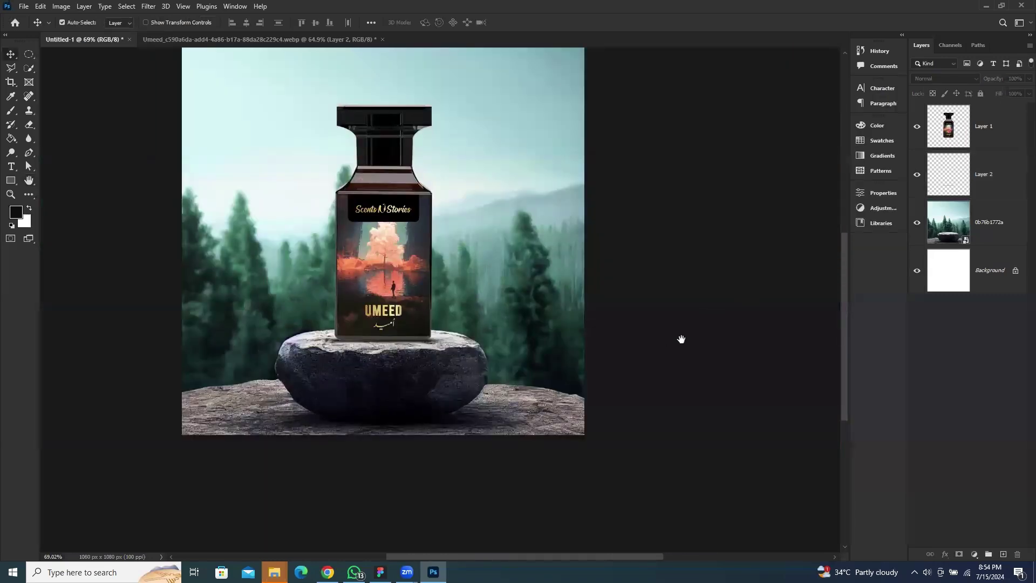
Step: Stretch the Layer 2 shadow vertically about its centre to about 135% height (31 px), keeping its width
{"action": "scroll", "coordinate": [414, 340], "scroll_direction": "up", "scroll_amount": 6}
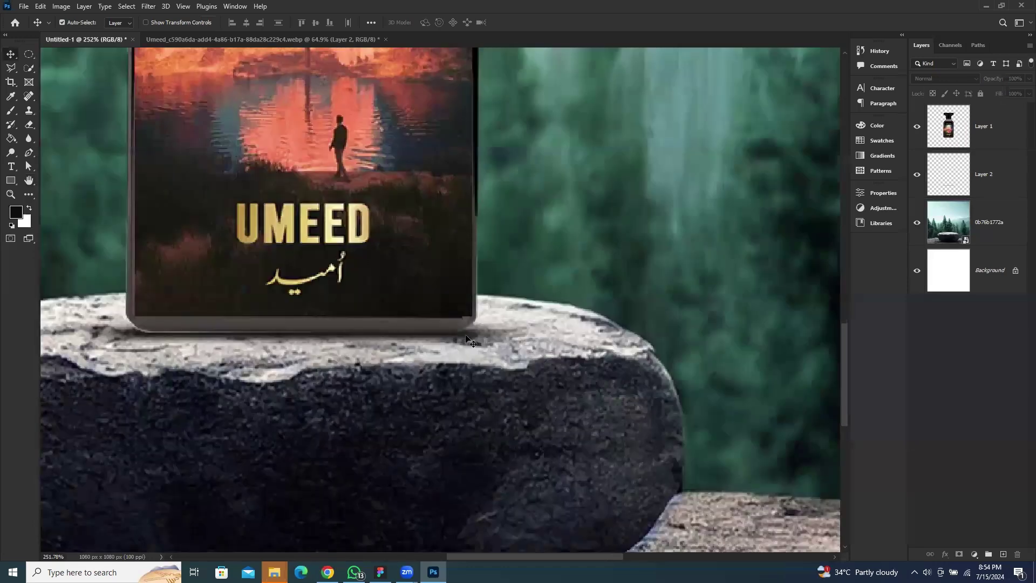
{"action": "left_click", "coordinate": [482, 338]}
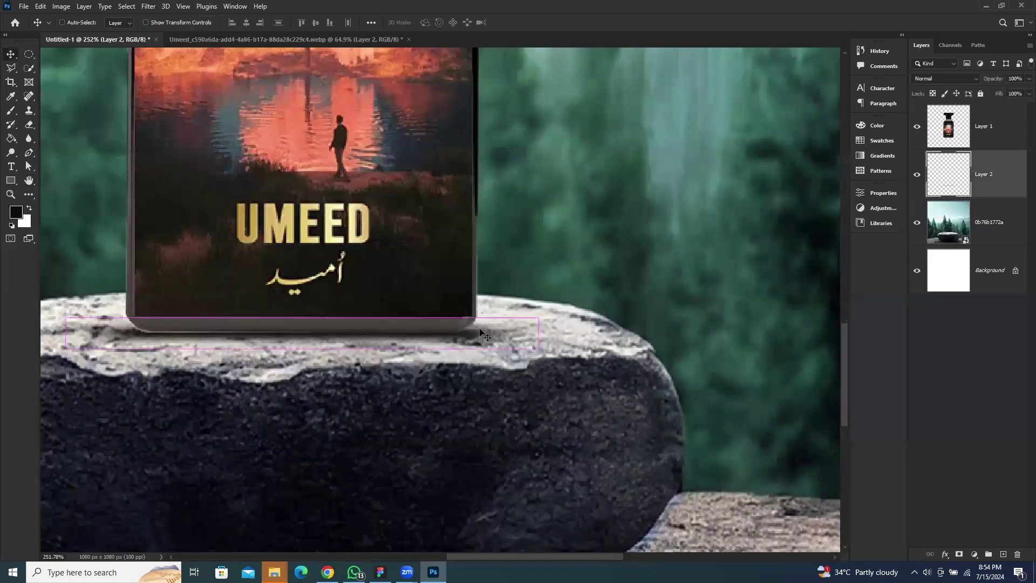
{"action": "key", "text": "ctrl+t"}
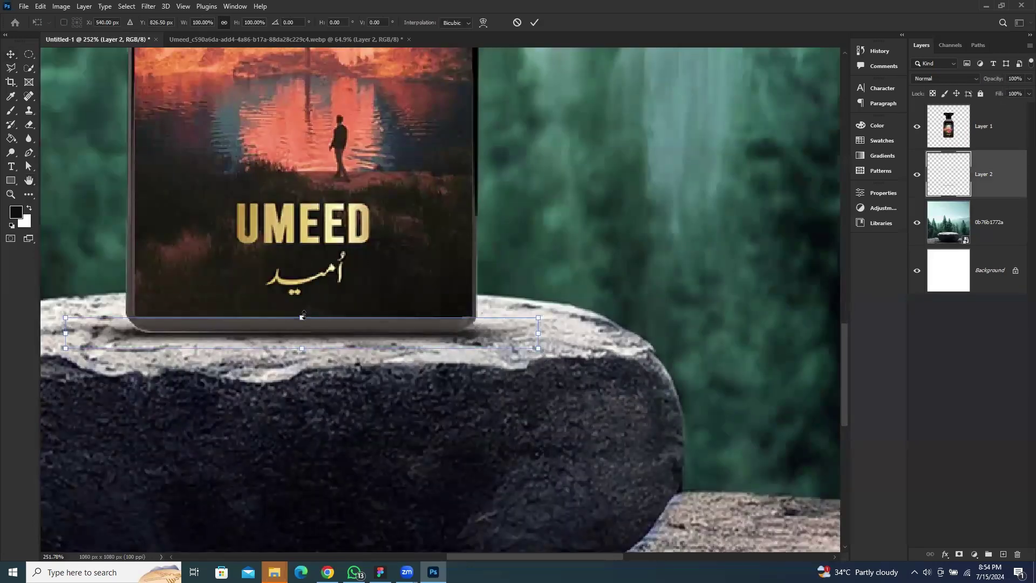
{"action": "left_click_drag", "start_coordinate": [302, 317], "coordinate": [303, 311]}
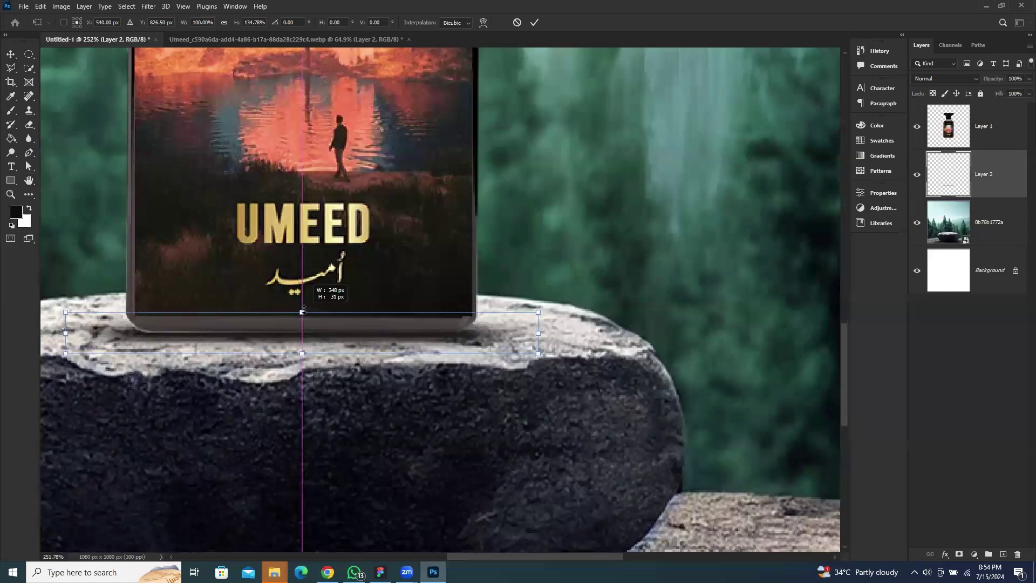
{"action": "left_click", "coordinate": [534, 23]}
{"action": "scroll", "coordinate": [556, 359], "scroll_direction": "down", "scroll_amount": 5}
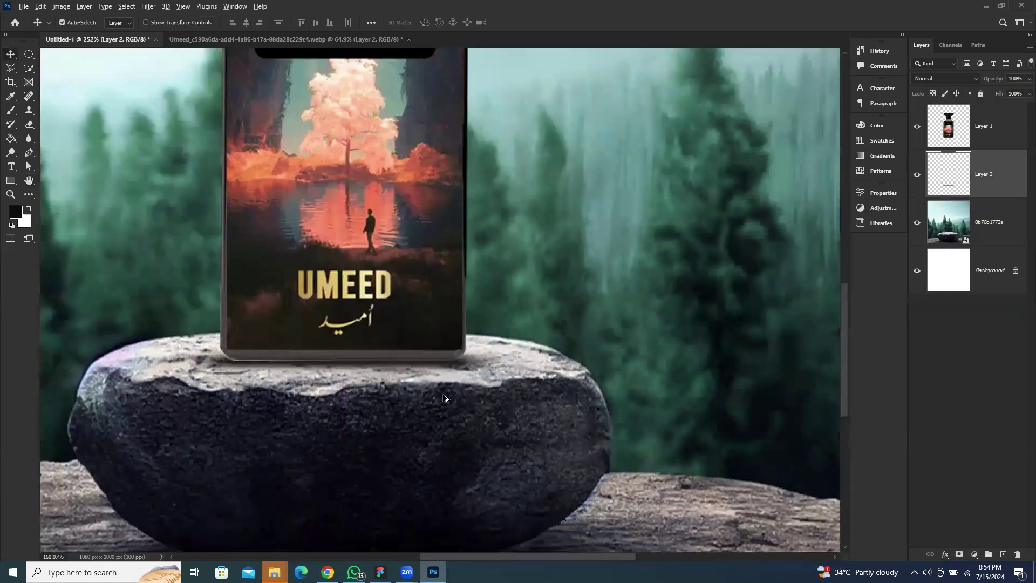
{"action": "left_click", "coordinate": [580, 338]}
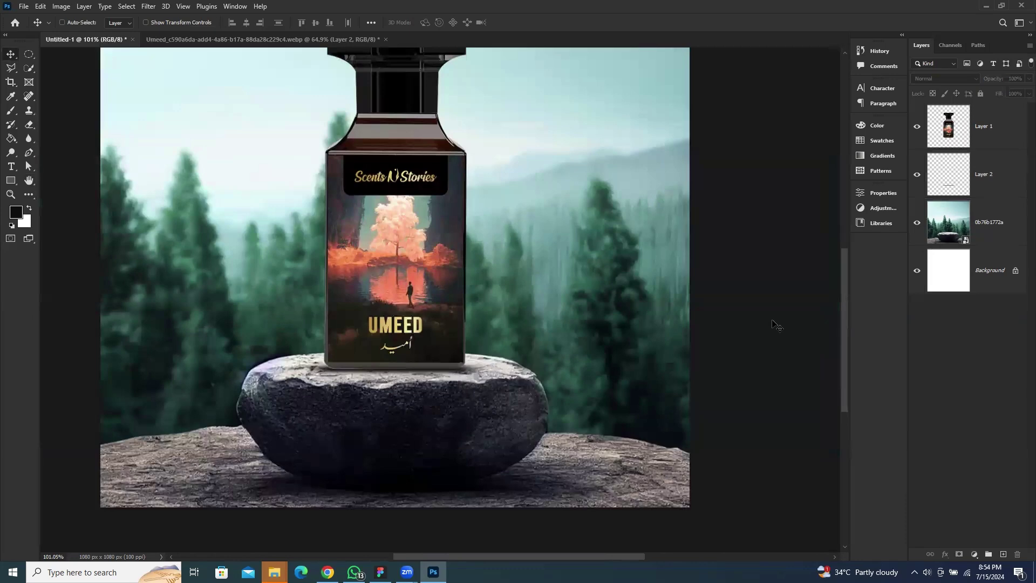
{"action": "left_click", "coordinate": [782, 327]}
{"action": "scroll", "coordinate": [608, 330], "scroll_direction": "down", "scroll_amount": 2}
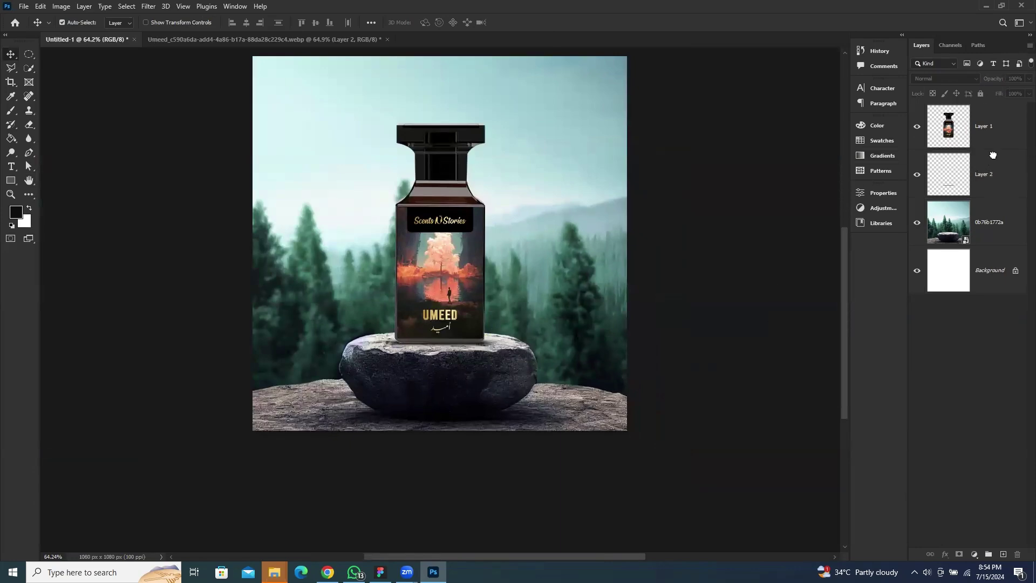
Step: Place the shadow's Layer 2 above the bottle's Layer 1 and leave Layer 2 selected
{"action": "left_click_drag", "start_coordinate": [993, 155], "coordinate": [990, 110]}
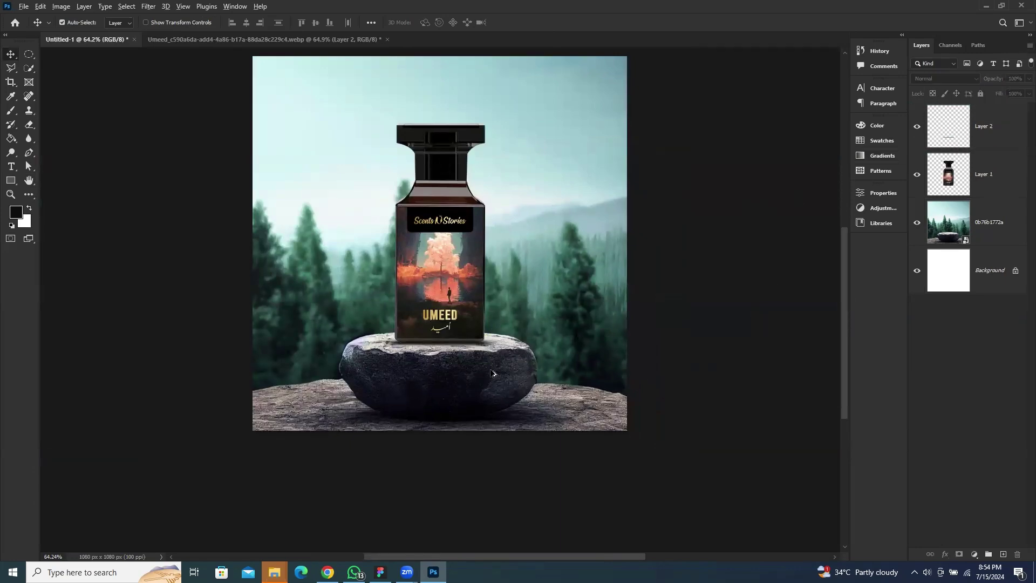
{"action": "scroll", "coordinate": [492, 372], "scroll_direction": "up", "scroll_amount": 3}
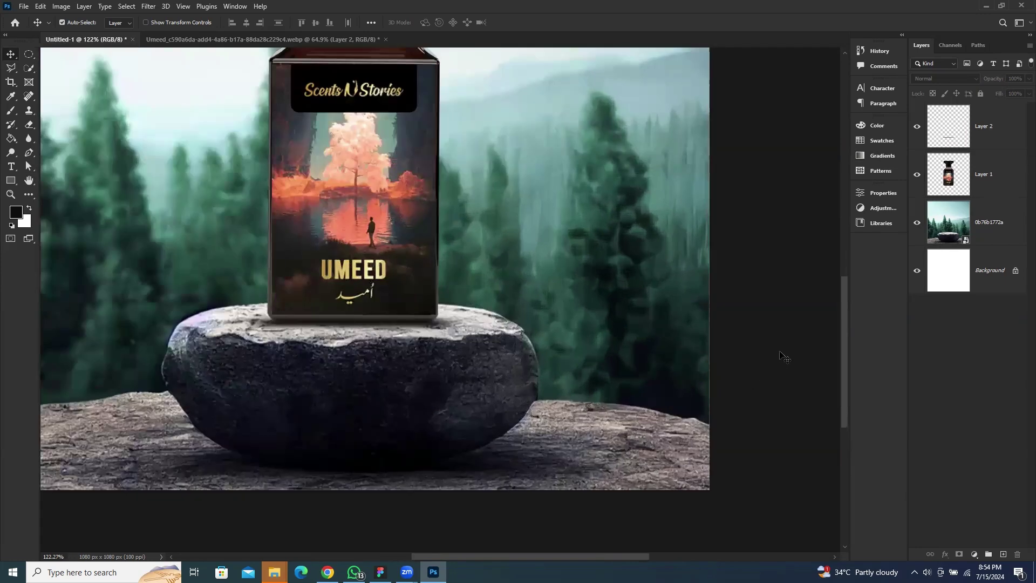
{"action": "left_click", "coordinate": [984, 162]}
{"action": "left_click", "coordinate": [997, 126]}
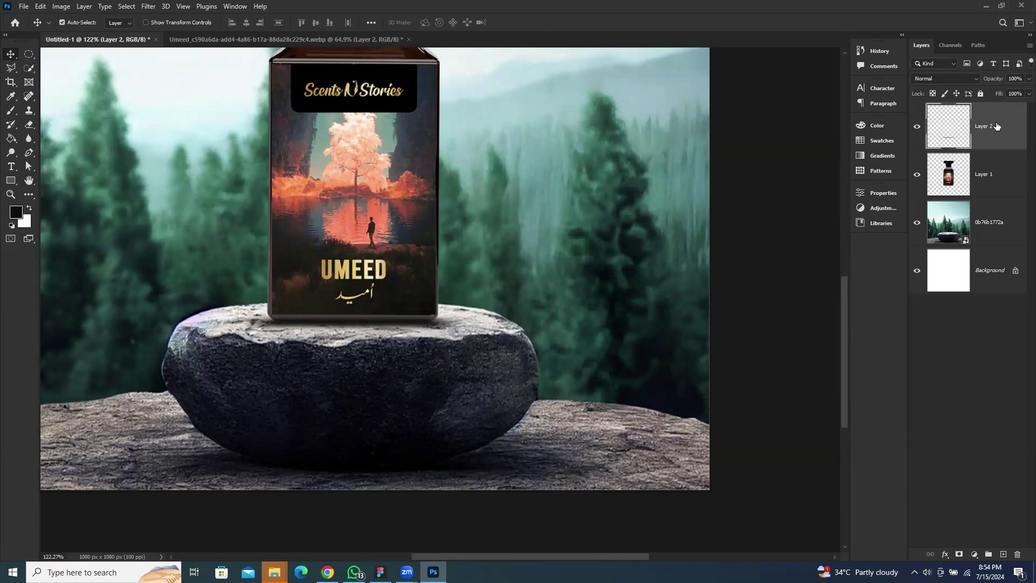
{"action": "scroll", "coordinate": [744, 231], "scroll_direction": "down", "scroll_amount": 3}
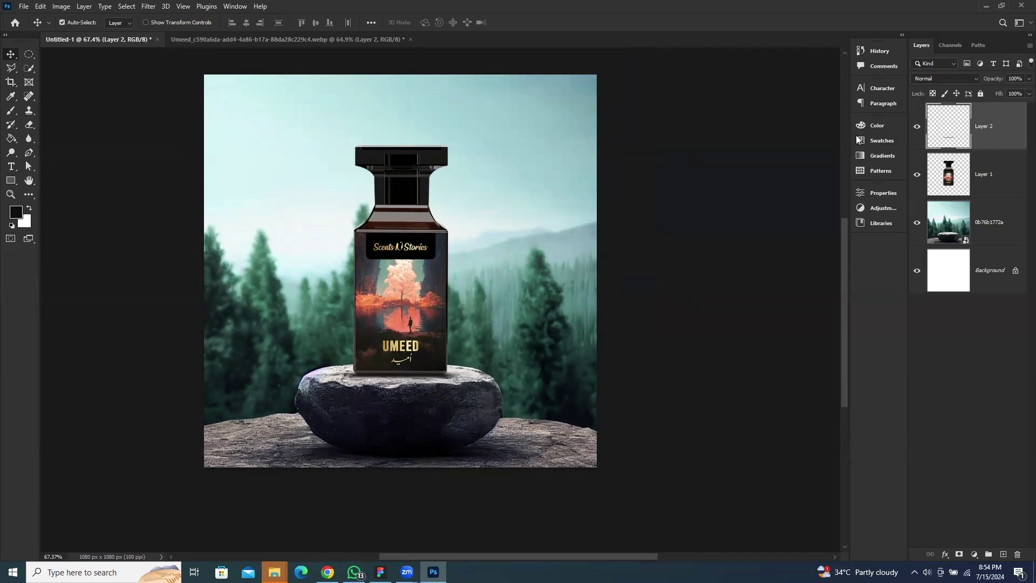
Step: Load the bottle's outline on Layer 1 as a selection and add a new empty layer above it
{"action": "scroll", "coordinate": [463, 262], "scroll_direction": "up", "scroll_amount": 5}
{"action": "scroll", "coordinate": [447, 172], "scroll_direction": "down", "scroll_amount": 3}
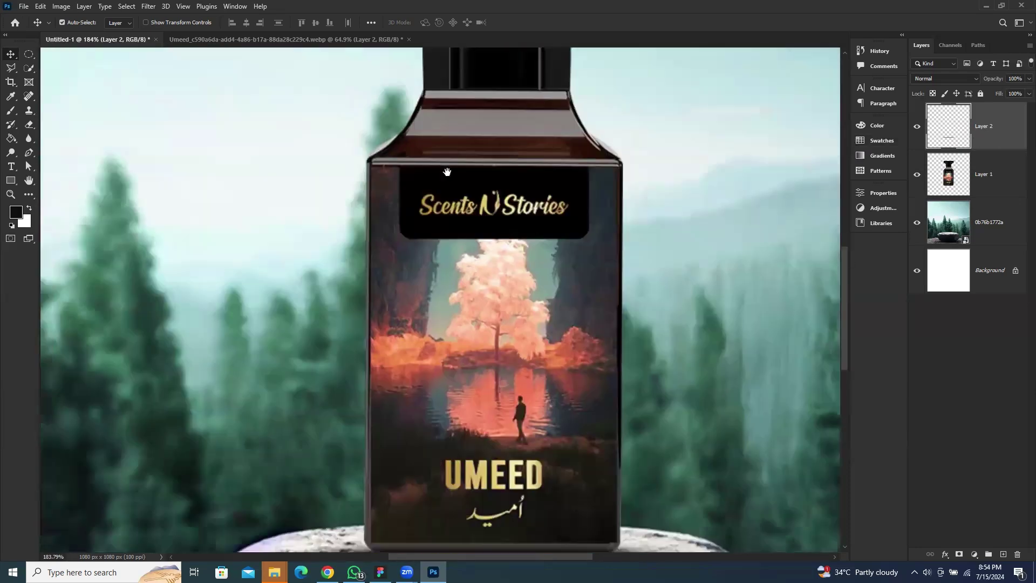
{"action": "left_click", "coordinate": [951, 181], "text": "ctrl"}
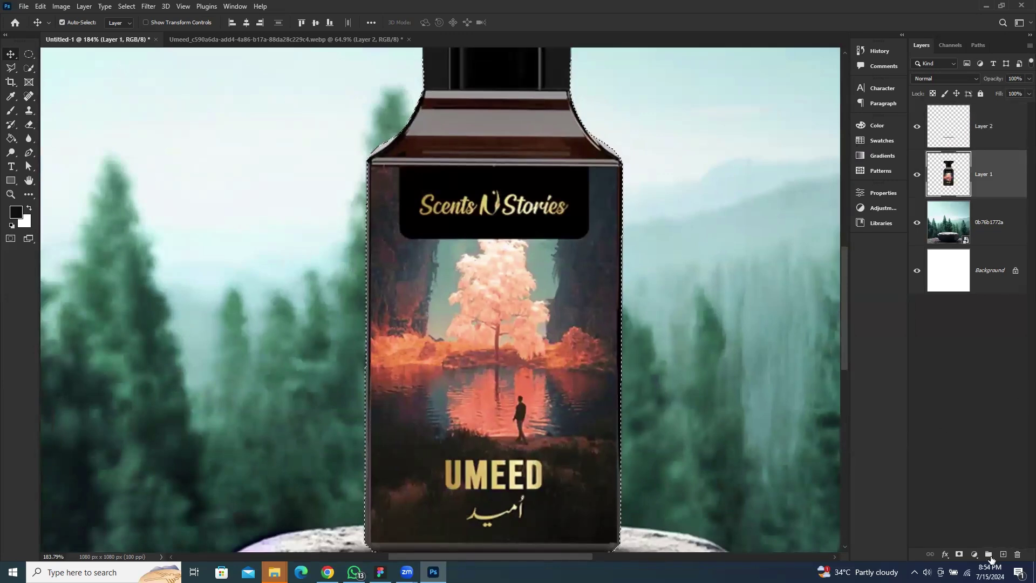
{"action": "left_click", "coordinate": [1003, 554]}
Step: Sample the pale sky colour, paint a highlight down the bottle's left edge on Layer 3 with a soft 70-pixel brush, and deselect
{"action": "key", "text": "b"}
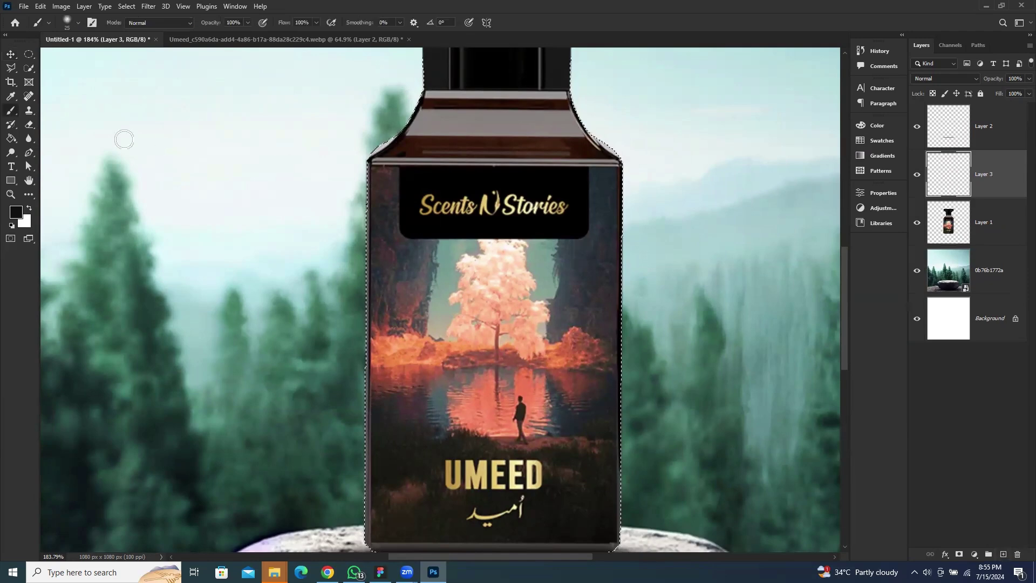
{"action": "left_click", "coordinate": [195, 143], "text": "alt"}
{"action": "key", "text": "bracketright"}
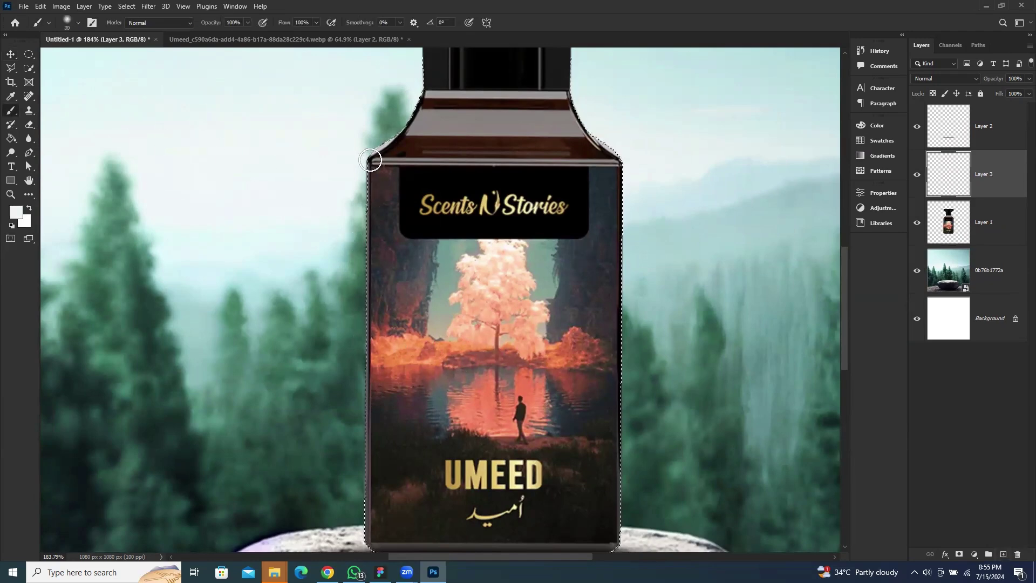
{"action": "key", "text": "bracketright"}
{"action": "key", "text": "bracketright"}
{"action": "key", "text": "bracketright"}
{"action": "key", "text": "bracketright"}
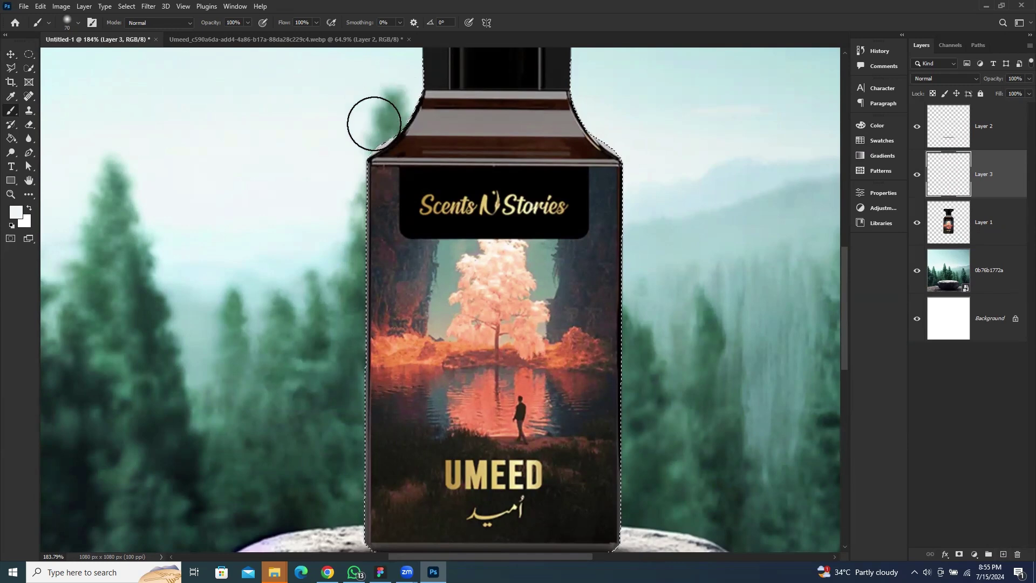
{"action": "left_click_drag", "start_coordinate": [377, 504], "coordinate": [378, 418]}
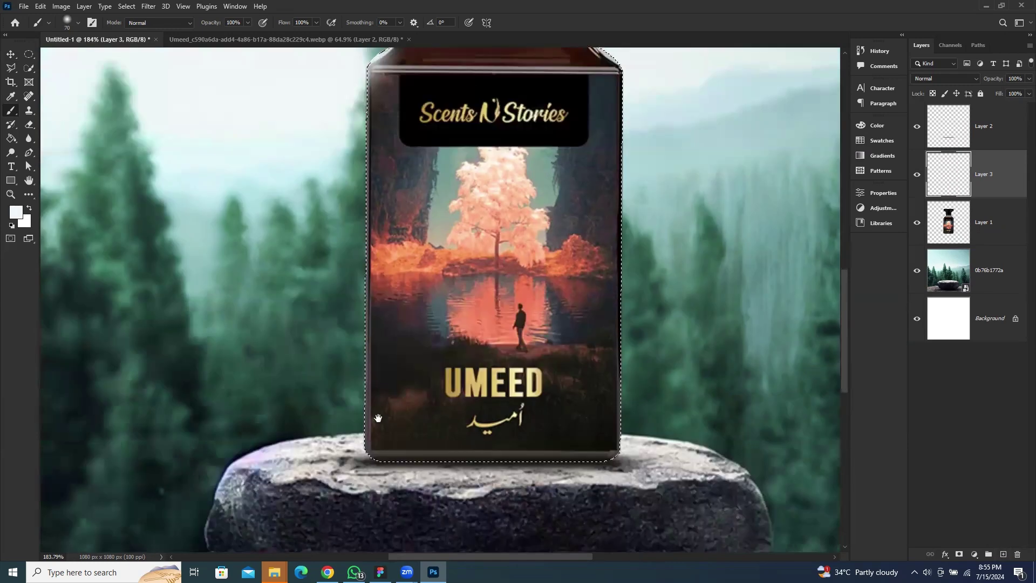
{"action": "left_click", "coordinate": [358, 496], "text": "shift"}
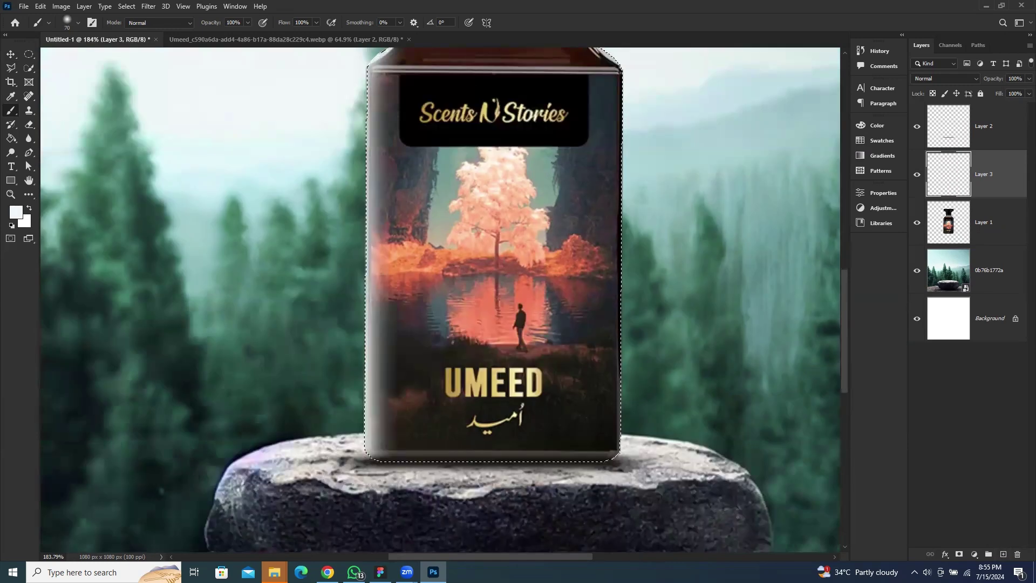
{"action": "left_click", "coordinate": [11, 54]}
{"action": "key", "text": "ctrl+d"}
{"action": "scroll", "coordinate": [557, 209], "scroll_direction": "down", "scroll_amount": 3}
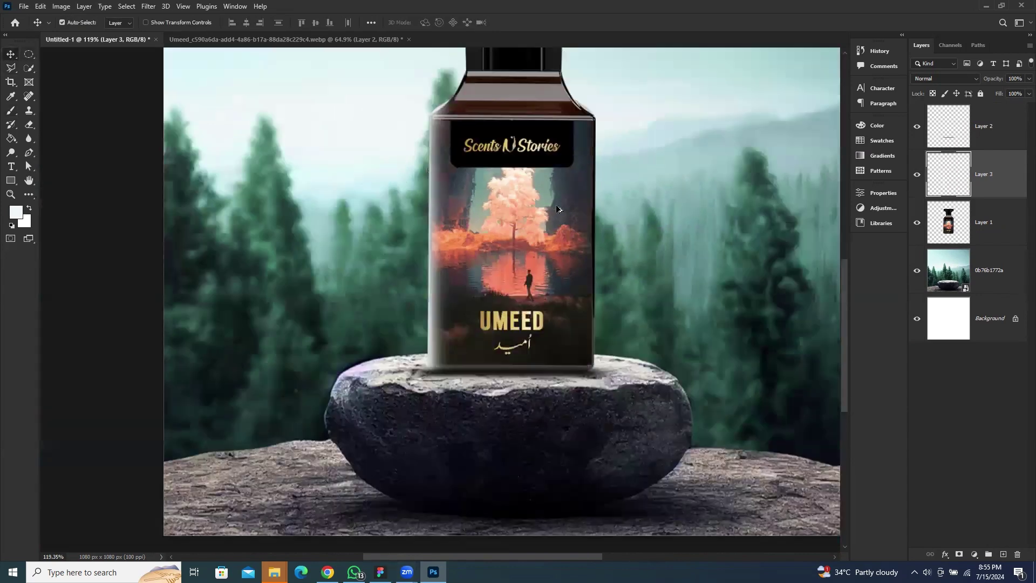
Step: Set the blend mode of the Layer 3 highlight to Overlay
{"action": "scroll", "coordinate": [543, 353], "scroll_direction": "down", "scroll_amount": 2}
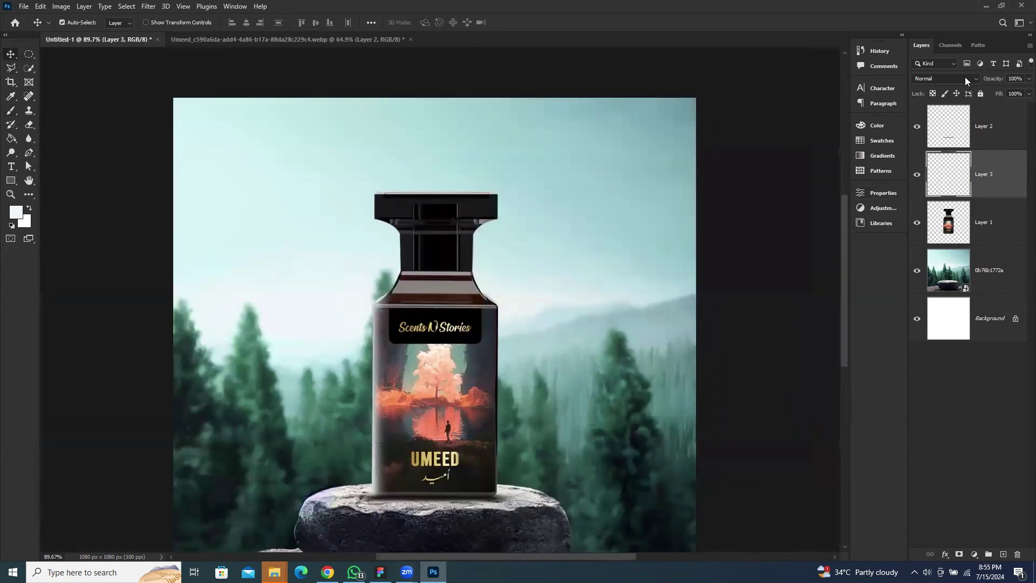
{"action": "left_click", "coordinate": [964, 80]}
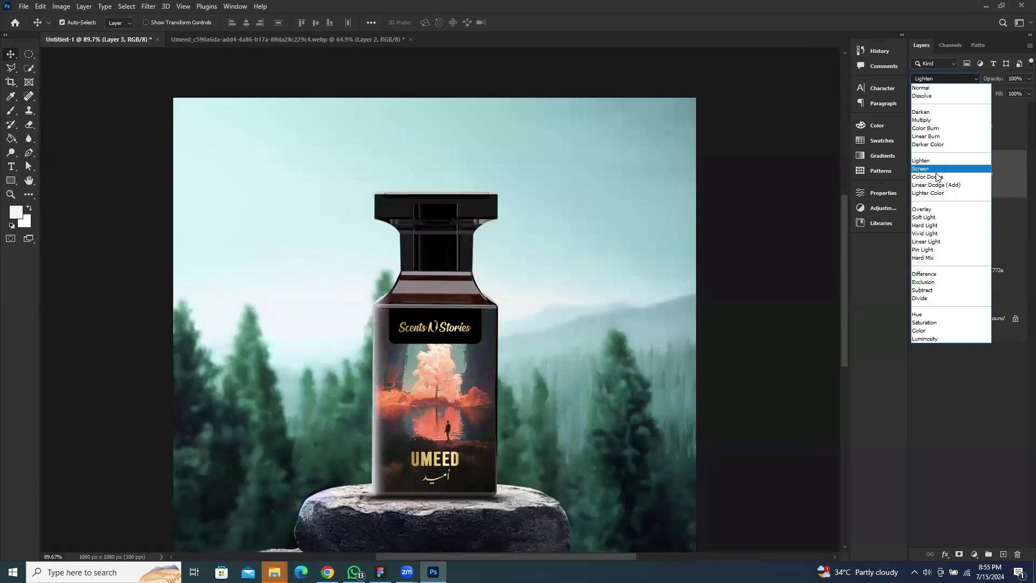
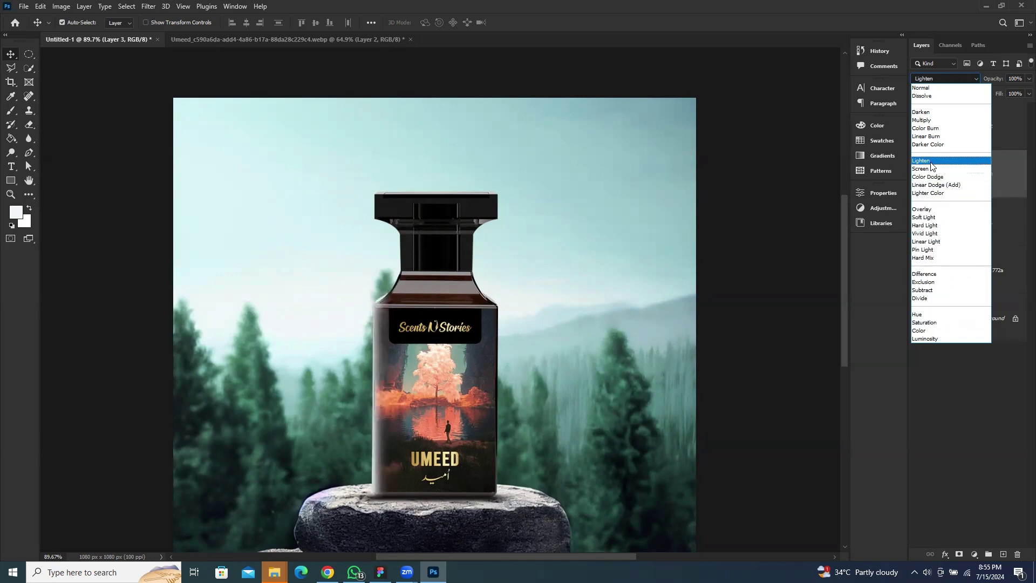
{"action": "left_click", "coordinate": [937, 211]}
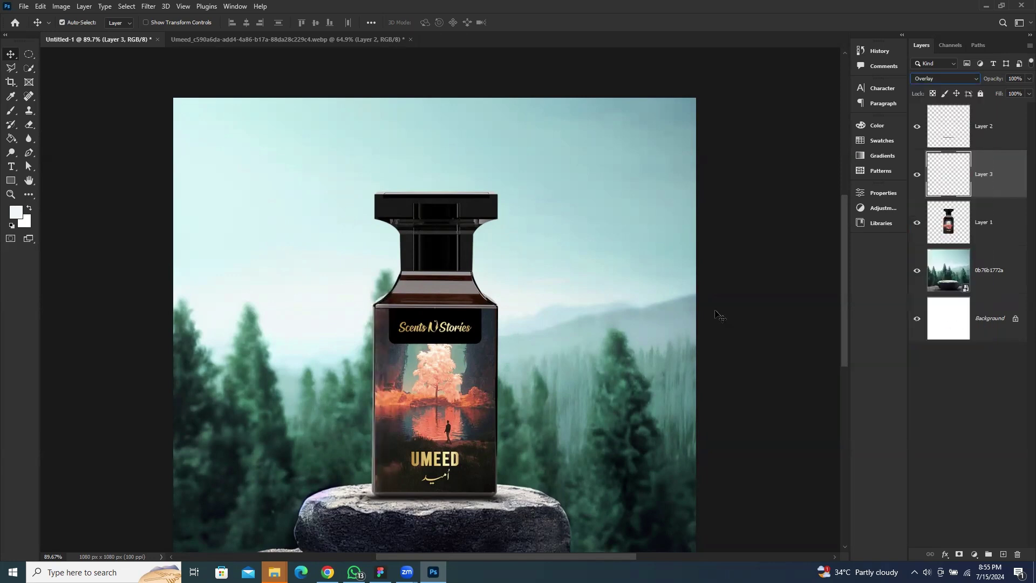
Step: Compare the bottle with and without the Layer 3 highlight and view the whole composition
{"action": "left_click", "coordinate": [916, 177]}
{"action": "left_click", "coordinate": [916, 178]}
{"action": "left_click", "coordinate": [917, 178]}
{"action": "left_click", "coordinate": [916, 178]}
{"action": "left_click", "coordinate": [916, 178]}
{"action": "left_click", "coordinate": [917, 178]}
{"action": "left_click", "coordinate": [720, 242]}
{"action": "scroll", "coordinate": [605, 308], "scroll_direction": "down", "scroll_amount": 2}
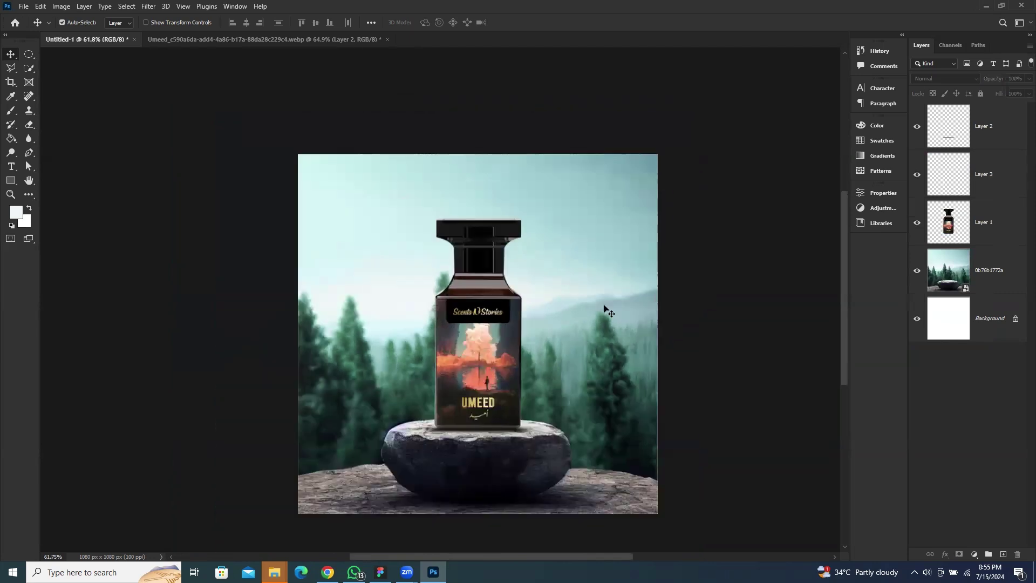
{"action": "scroll", "coordinate": [583, 370], "scroll_direction": "down", "scroll_amount": 1}
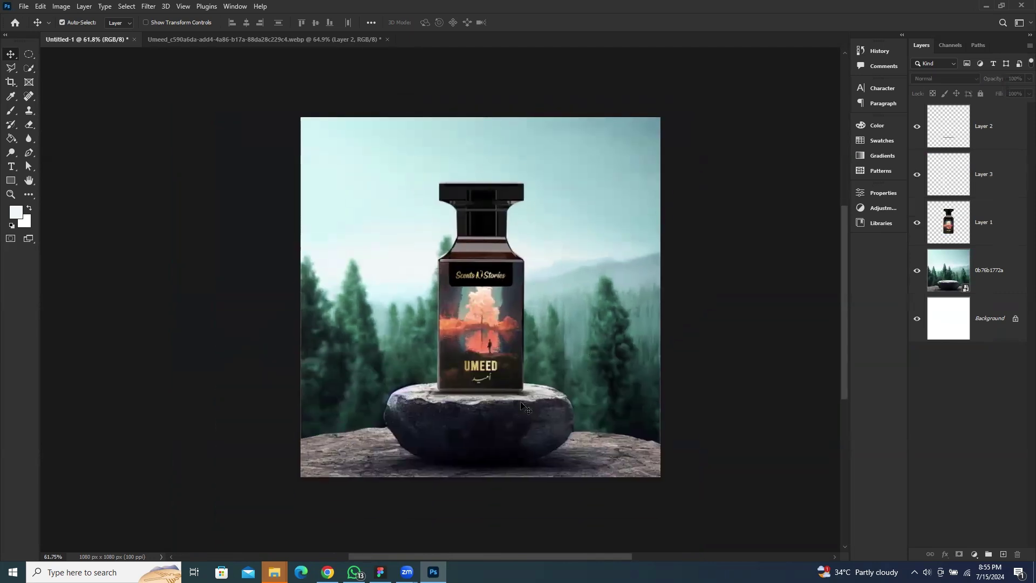
Step: Load the bottle's outline as a selection, add a new top layer and set the foreground colour to #1a1a1a sampled from the cap
{"action": "left_click", "coordinate": [959, 231], "text": "ctrl"}
{"action": "left_click", "coordinate": [1004, 554]}
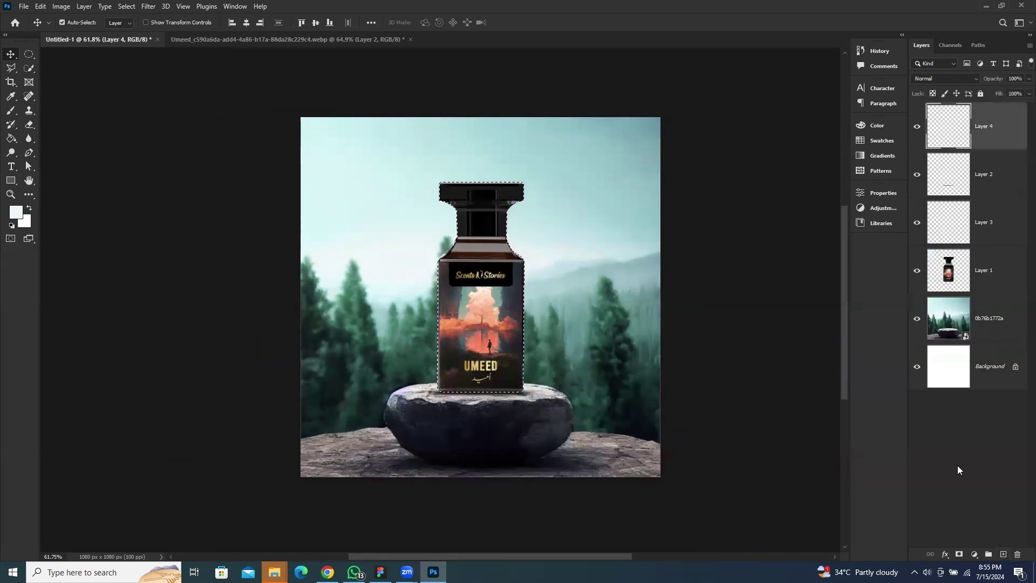
{"action": "left_click", "coordinate": [17, 212]}
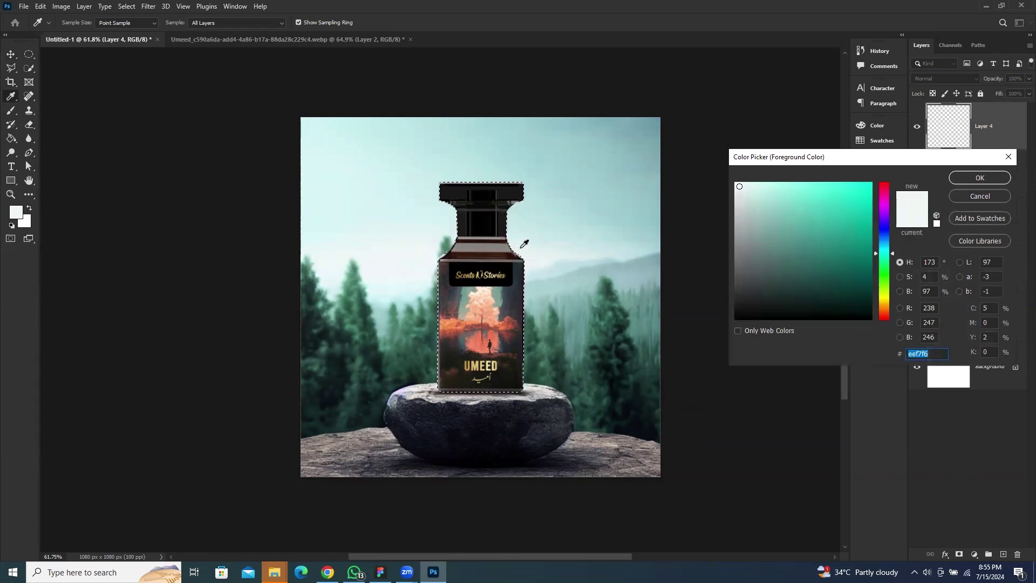
{"action": "left_click", "coordinate": [510, 214]}
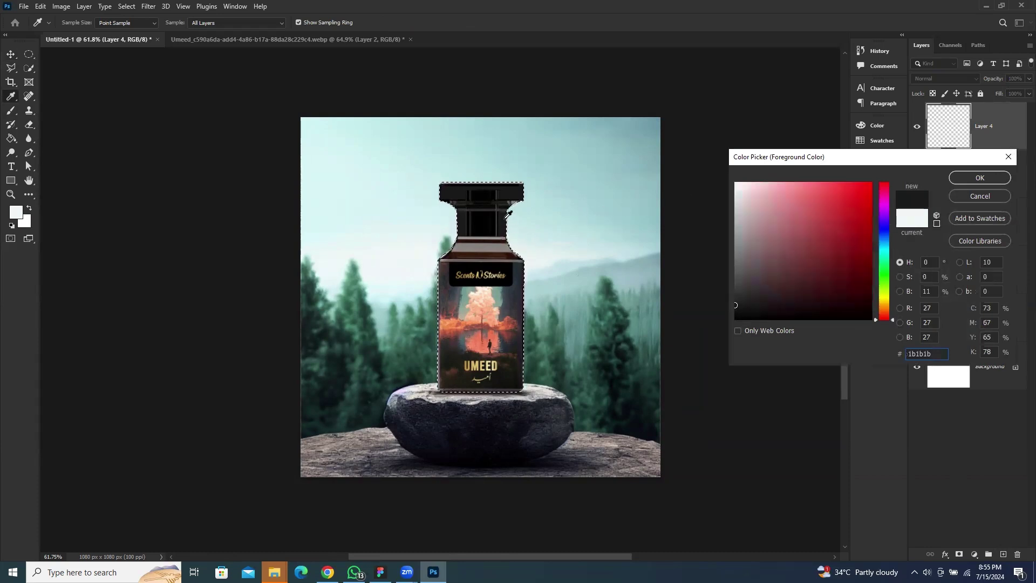
{"action": "left_click", "coordinate": [506, 216]}
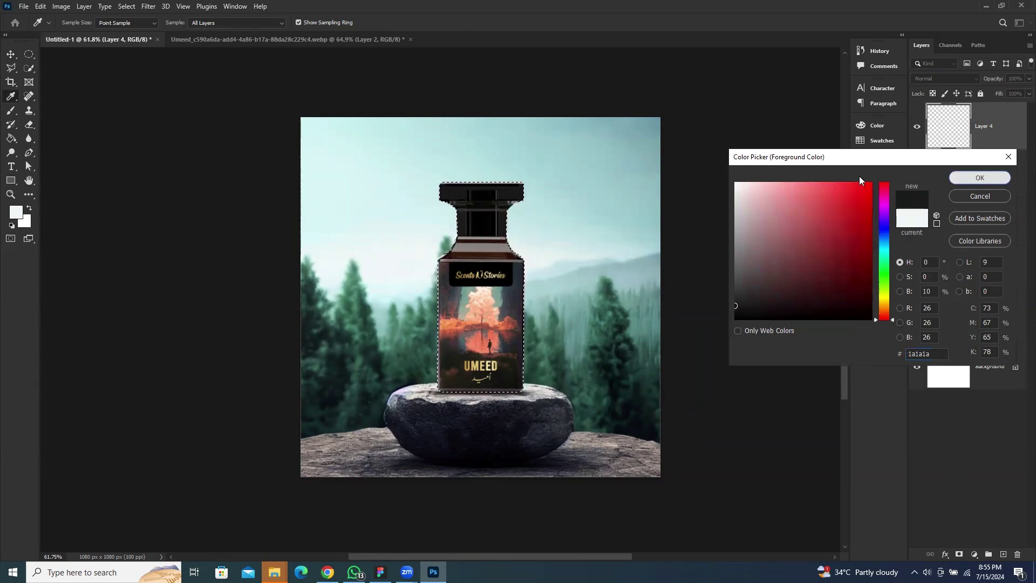
{"action": "key", "text": "Return"}
Step: Paint a soft dark shade up the bottle's right edge on Layer 4 within the selection, and deselect
{"action": "scroll", "coordinate": [556, 276], "scroll_direction": "up", "scroll_amount": 5}
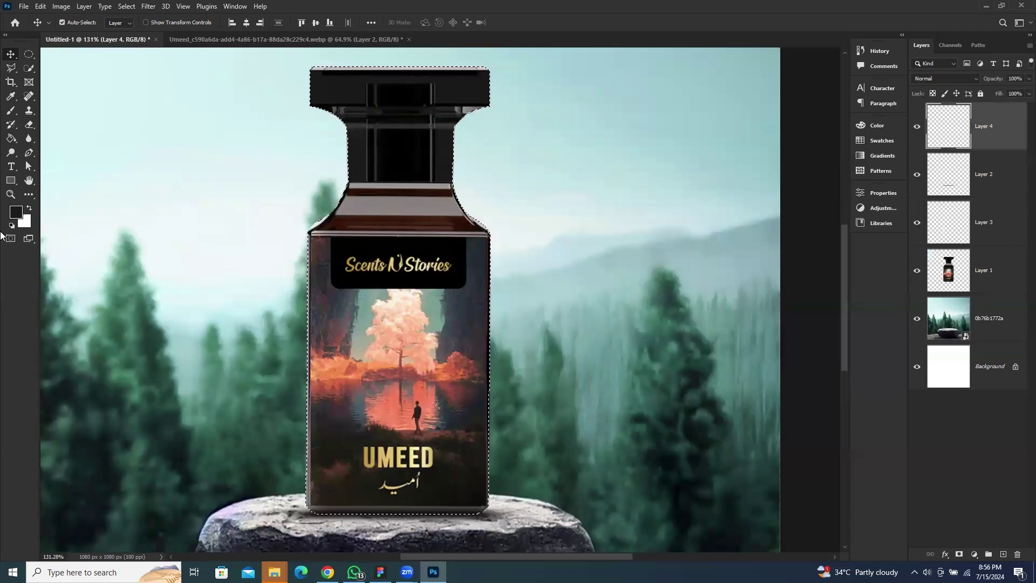
{"action": "key", "text": "b"}
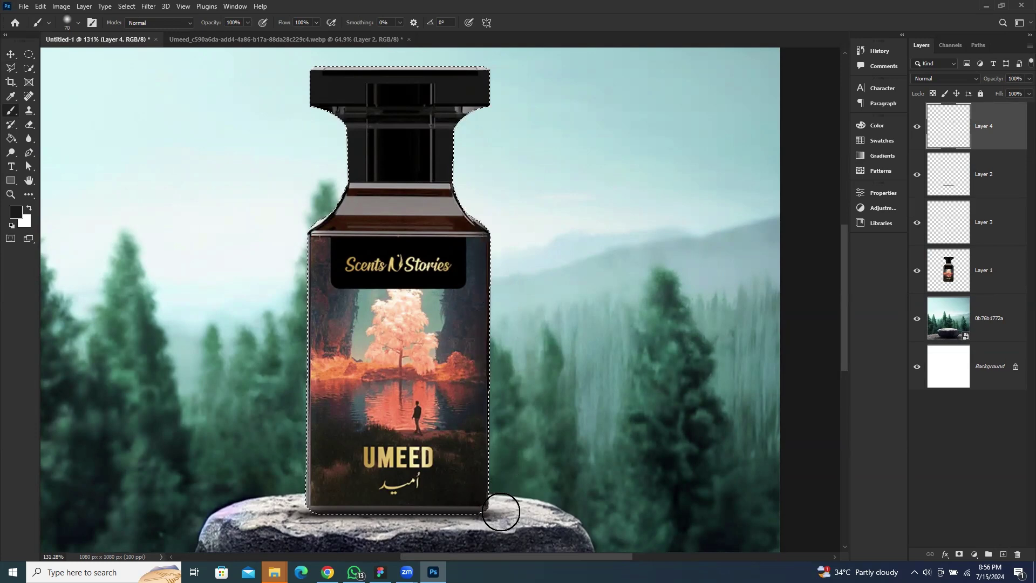
{"action": "left_click_drag", "start_coordinate": [501, 511], "coordinate": [506, 215]}
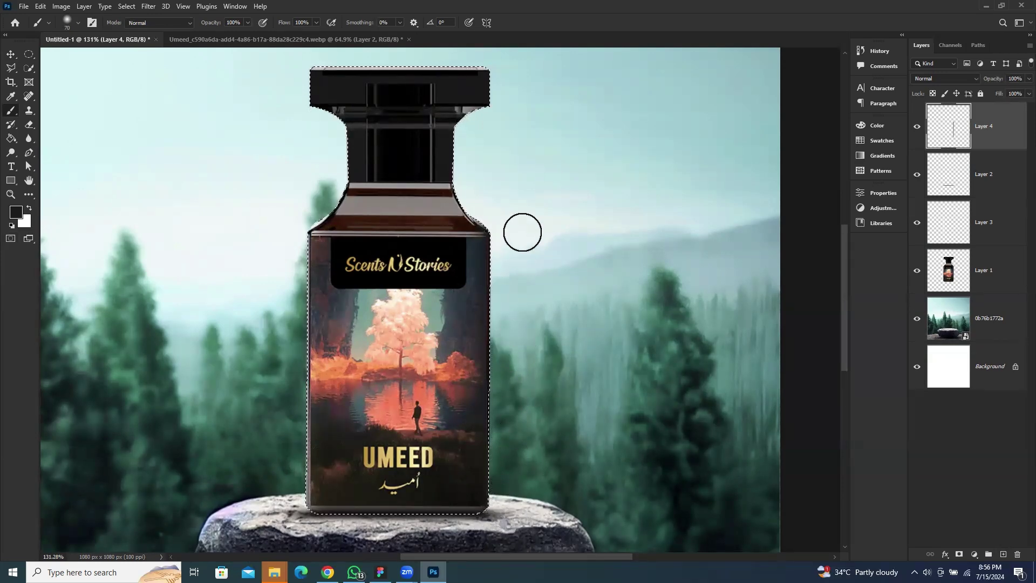
{"action": "left_click", "coordinate": [12, 54]}
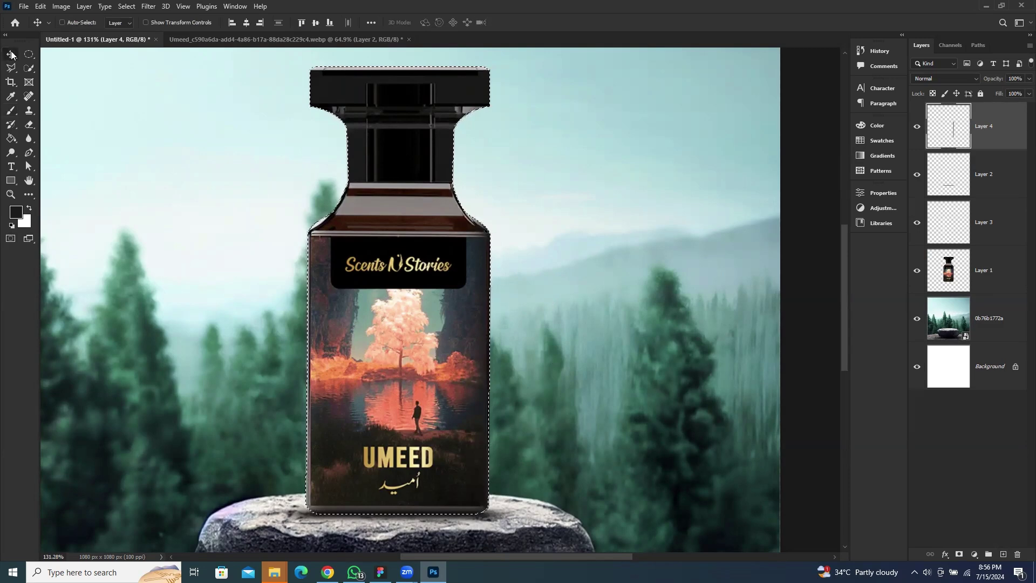
{"action": "key", "text": "ctrl+d"}
{"action": "scroll", "coordinate": [619, 202], "scroll_direction": "down", "scroll_amount": 2}
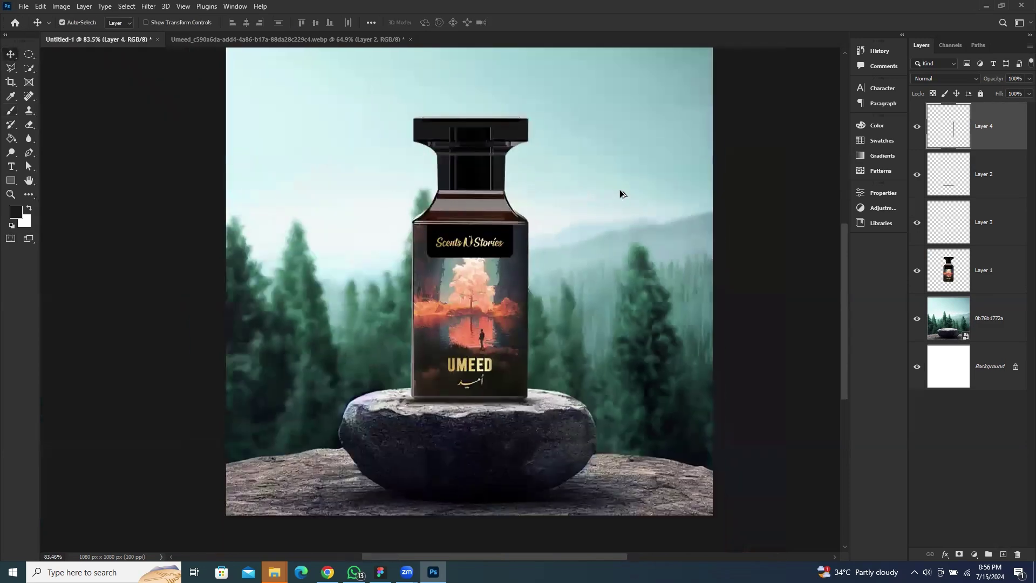
Step: Compare the bottle's right edge with and without the Layer 4 shading
{"action": "left_click", "coordinate": [916, 128]}
{"action": "left_click", "coordinate": [916, 128]}
{"action": "left_click", "coordinate": [916, 128]}
{"action": "left_click", "coordinate": [916, 128]}
{"action": "left_click", "coordinate": [916, 128]}
{"action": "left_click", "coordinate": [916, 128]}
{"action": "left_click", "coordinate": [916, 128]}
Step: Set the Eraser to a Soft Round brush of 25 pixels for Layer 4 at the bottle's right shoulder, and leave the tool with no layer selected
{"action": "scroll", "coordinate": [534, 221], "scroll_direction": "up", "scroll_amount": 6}
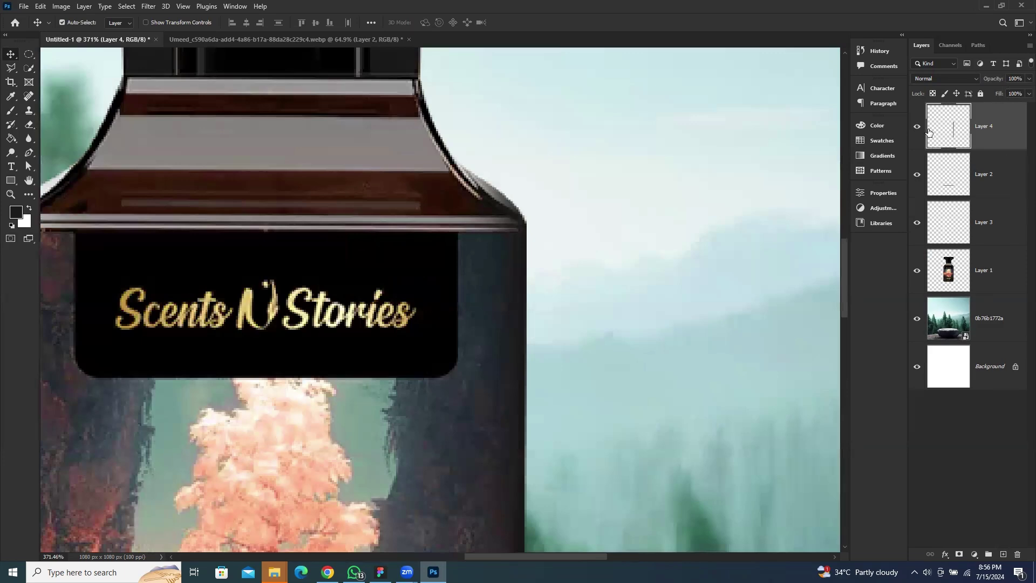
{"action": "key", "text": "e"}
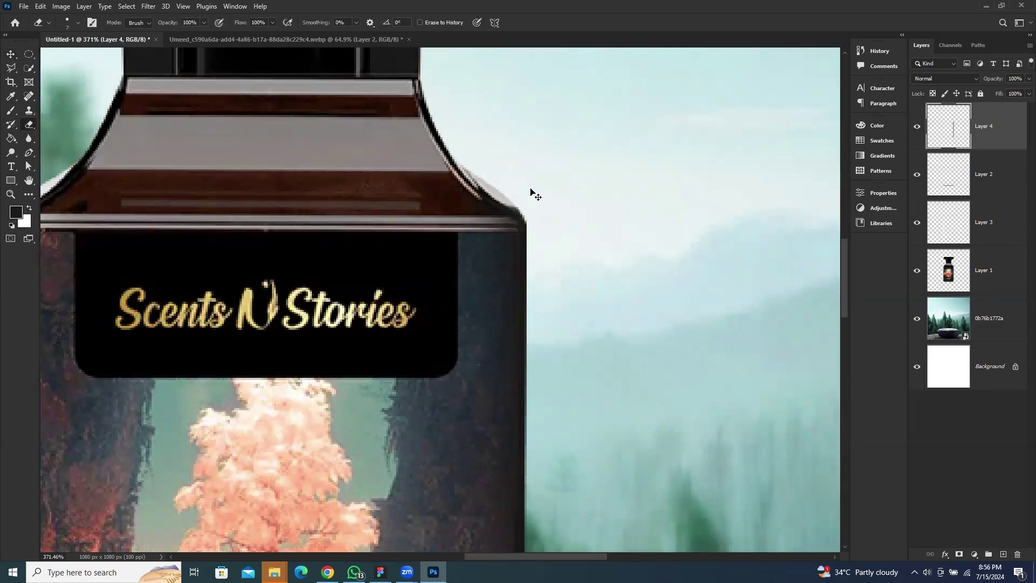
{"action": "right_click", "coordinate": [549, 116]}
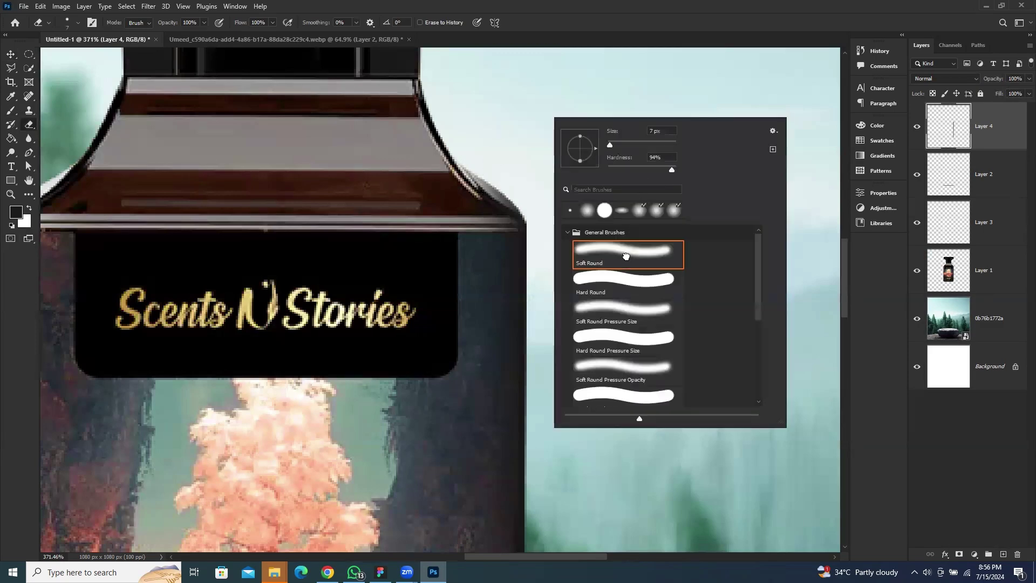
{"action": "double_click", "coordinate": [625, 255]}
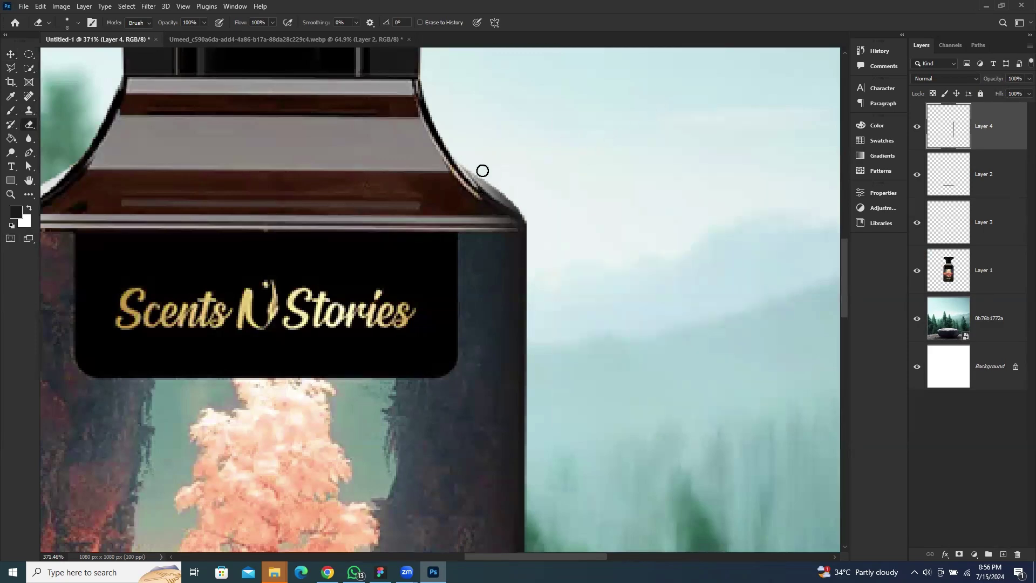
{"action": "key", "text": "bracketright"}
{"action": "key", "text": "bracketright"}
{"action": "key", "text": "bracketright"}
{"action": "key", "text": "bracketright"}
{"action": "key", "text": "bracketright"}
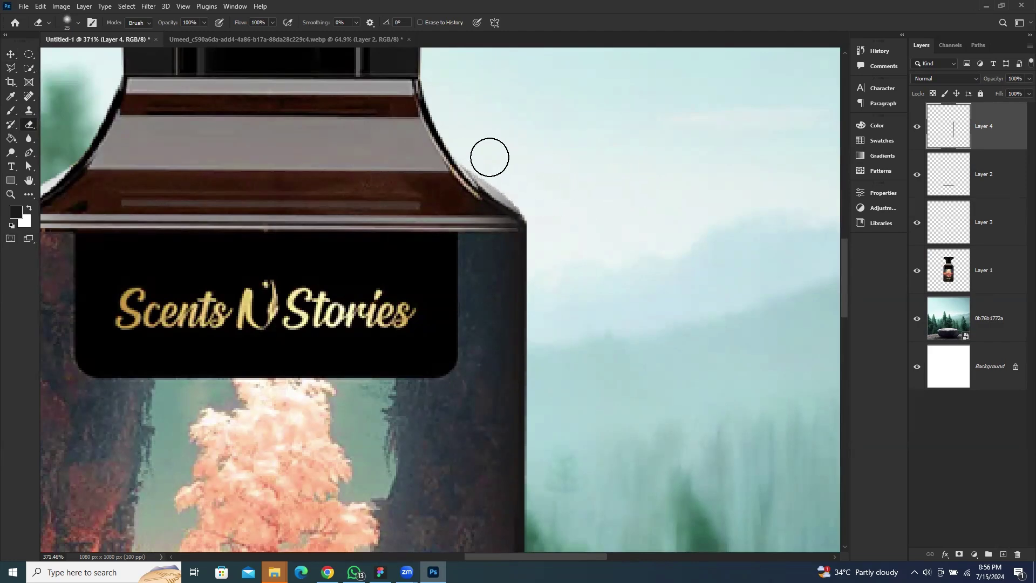
{"action": "scroll", "coordinate": [608, 169], "scroll_direction": "down", "scroll_amount": 5}
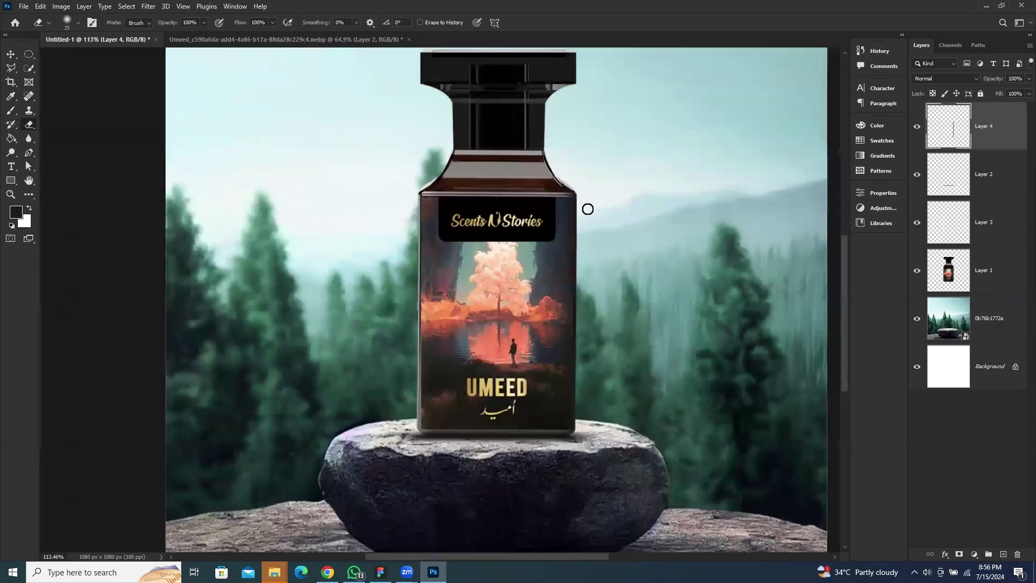
{"action": "left_click", "coordinate": [11, 54]}
{"action": "left_click", "coordinate": [135, 81]}
{"action": "scroll", "coordinate": [688, 189], "scroll_direction": "down", "scroll_amount": 3}
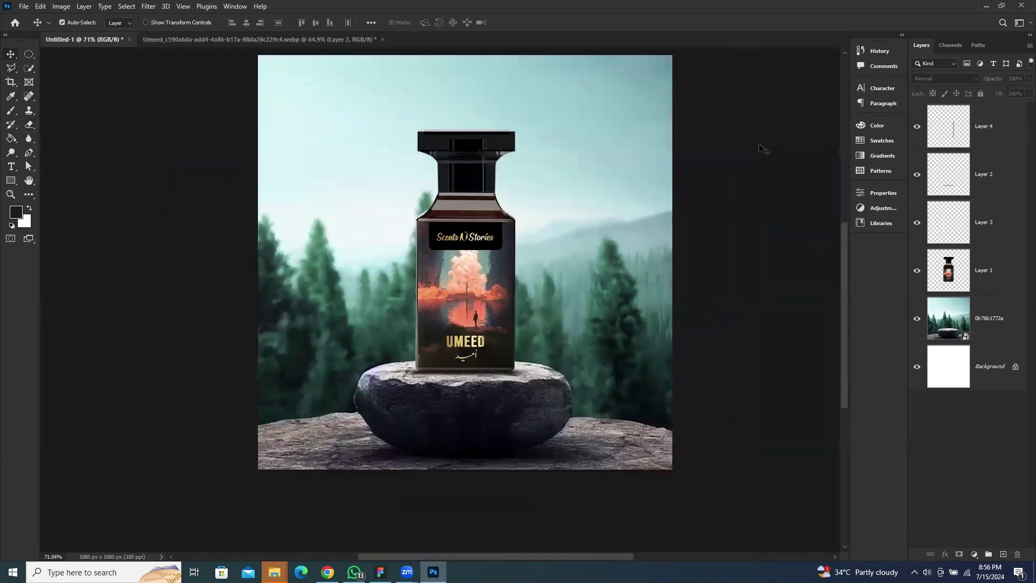
Step: Add a Curves adjustment above the bottle's Layer 1, raise its upper tones slightly and clip it to Layer 1
{"action": "right_click", "coordinate": [712, 173]}
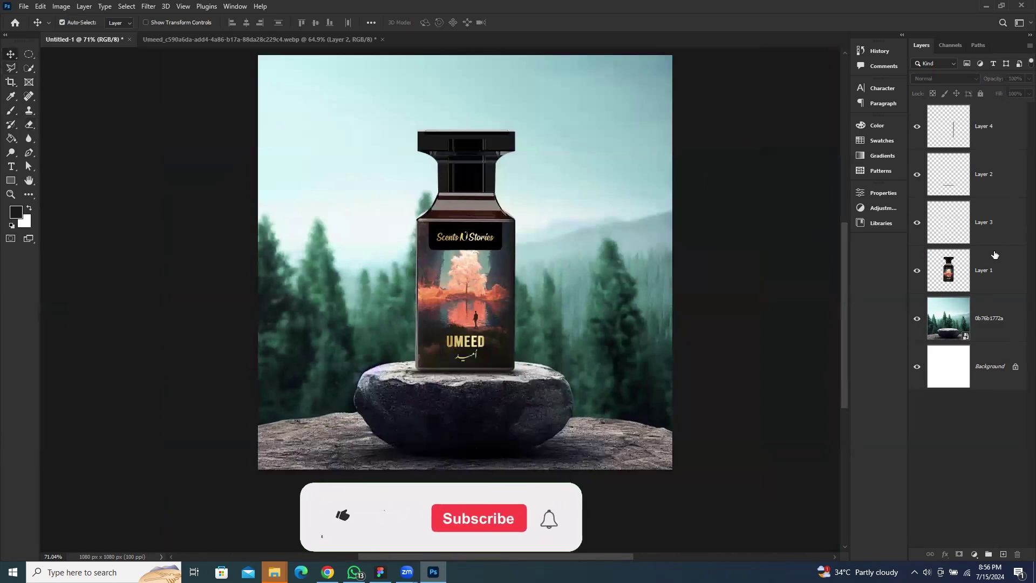
{"action": "left_click", "coordinate": [992, 270]}
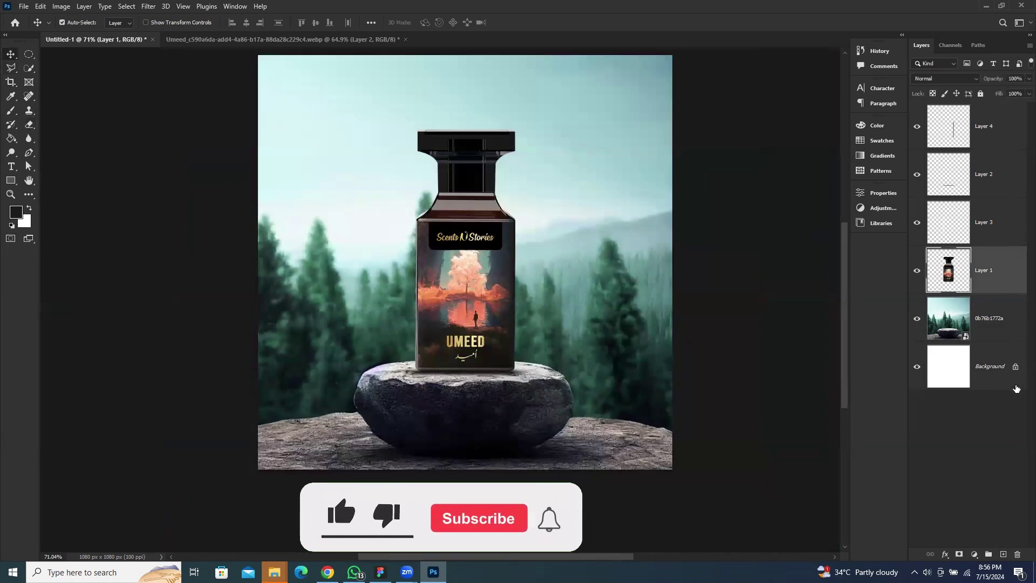
{"action": "left_click", "coordinate": [974, 554]}
{"action": "left_click", "coordinate": [981, 417]}
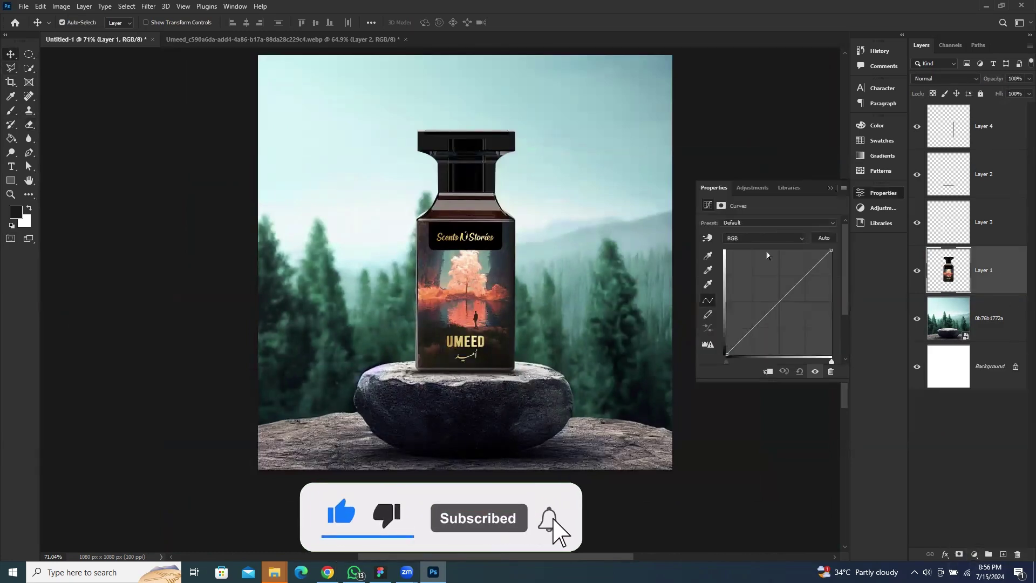
{"action": "left_click_drag", "start_coordinate": [804, 274], "coordinate": [800, 273]}
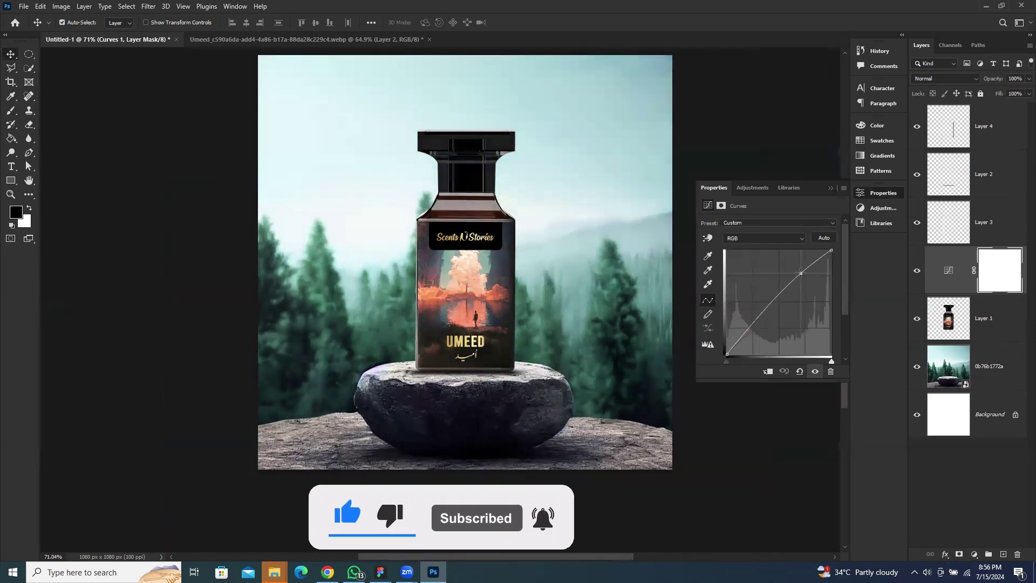
{"action": "left_click", "coordinate": [768, 371]}
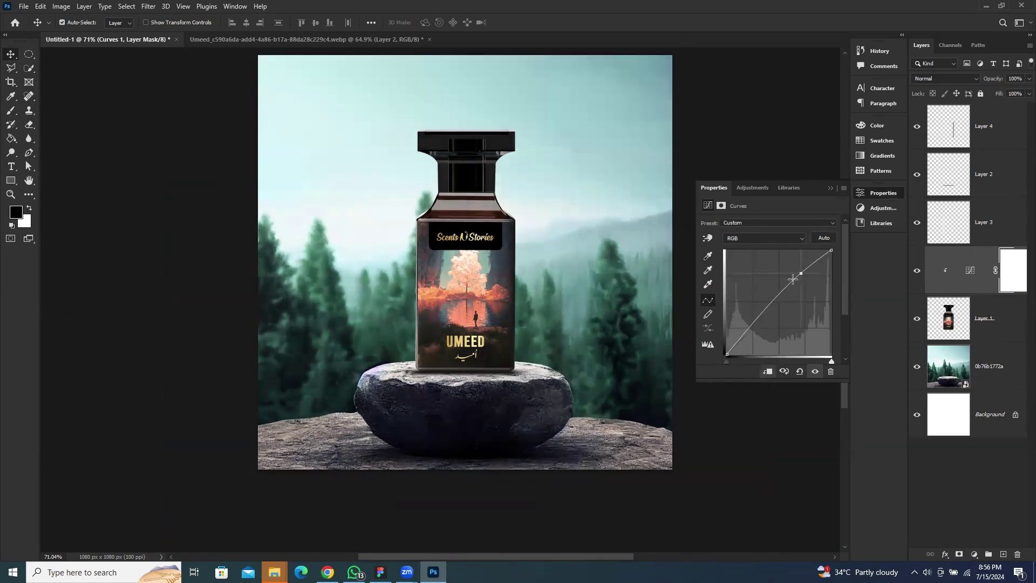
Step: Shape the bottle's Curves adjustment into a gentle S-curve by raising the highlights slightly and lowering the shadows
{"action": "left_click_drag", "start_coordinate": [800, 276], "coordinate": [806, 271]}
{"action": "left_click_drag", "start_coordinate": [748, 331], "coordinate": [749, 333]}
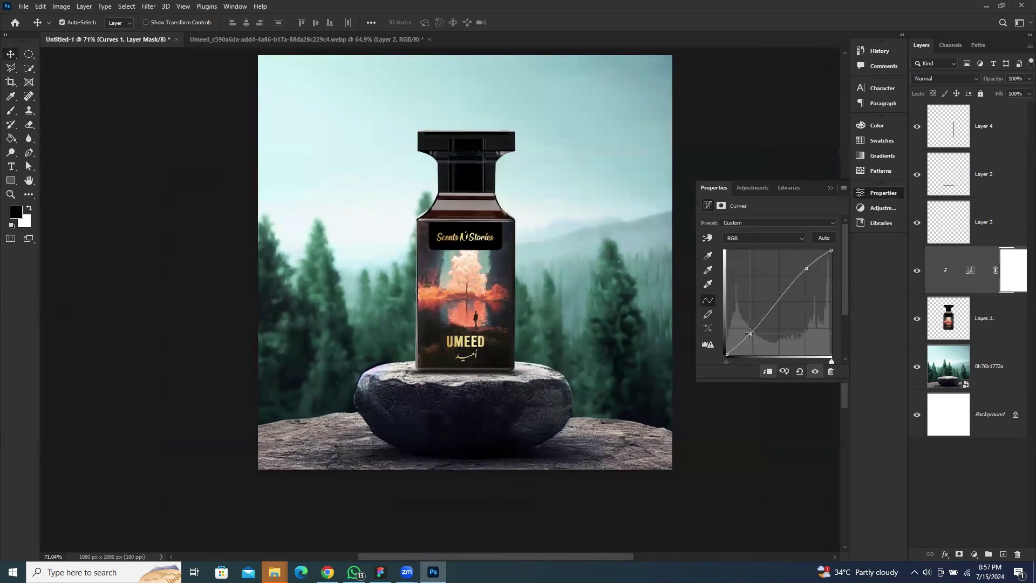
{"action": "left_click", "coordinate": [834, 190]}
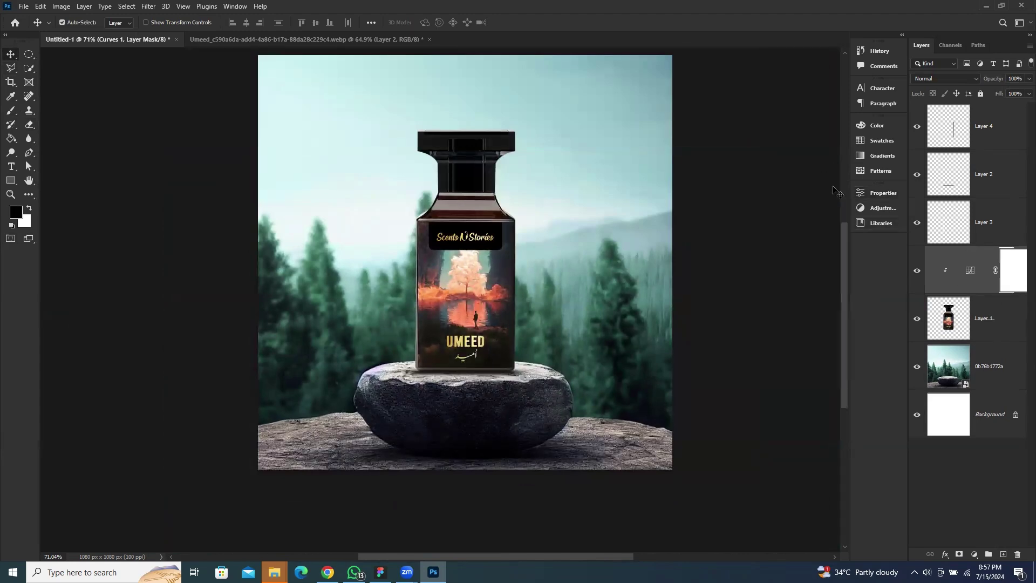
Step: Merge the clipped Curves adjustment with the bottle's Layer 1, and compare the composition with and without the merged bottle layer
{"action": "left_click", "coordinate": [1010, 328]}
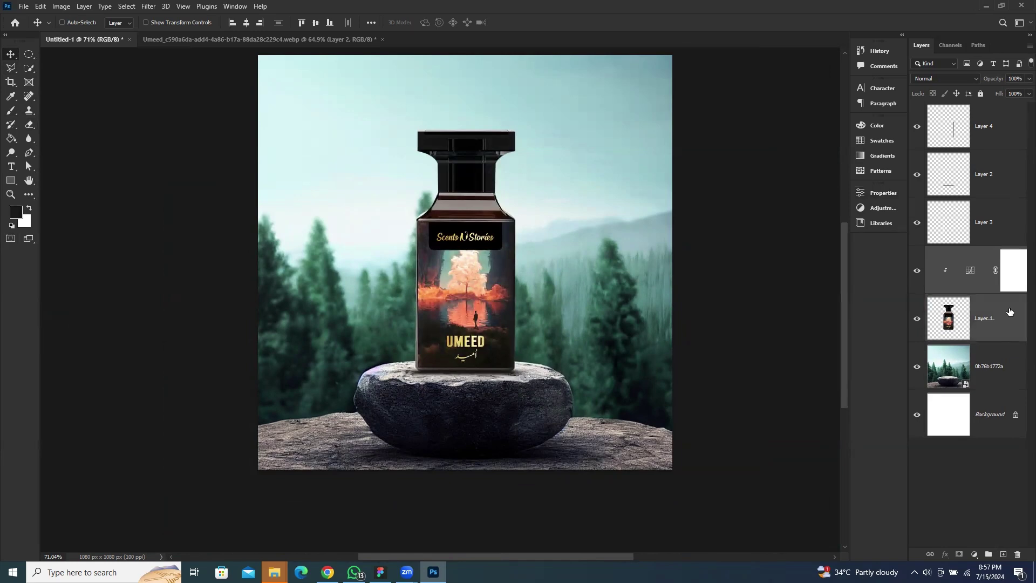
{"action": "key", "text": "ctrl+e"}
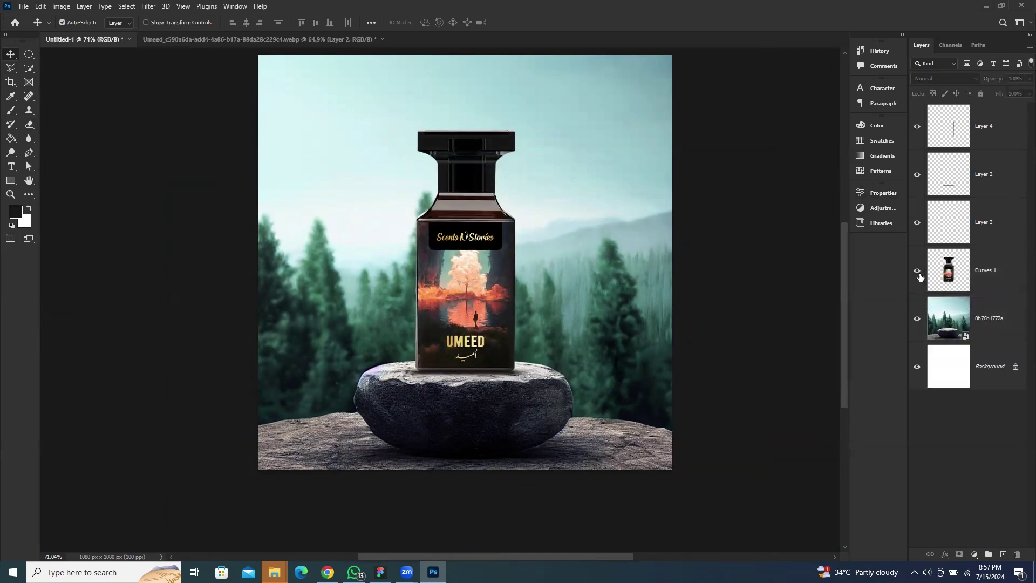
{"action": "left_click", "coordinate": [918, 275]}
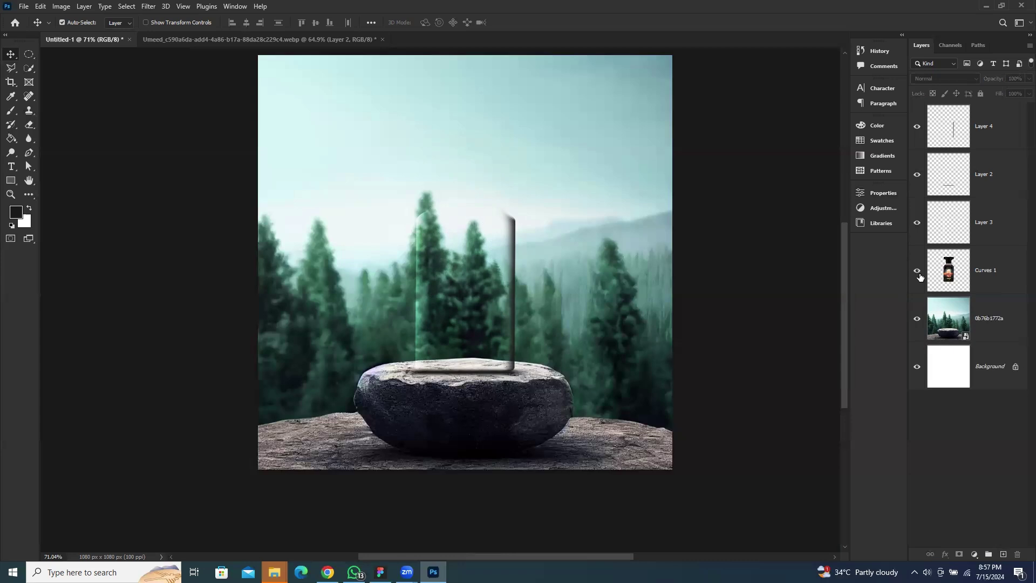
{"action": "left_click", "coordinate": [917, 270]}
{"action": "left_click", "coordinate": [916, 271]}
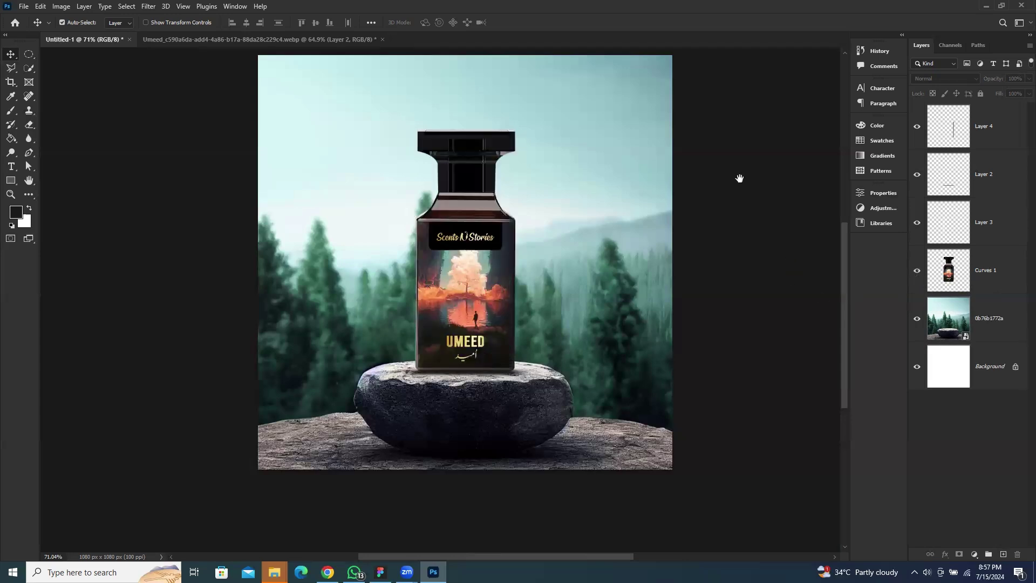
{"action": "left_click_drag", "start_coordinate": [704, 260], "coordinate": [781, 247]}
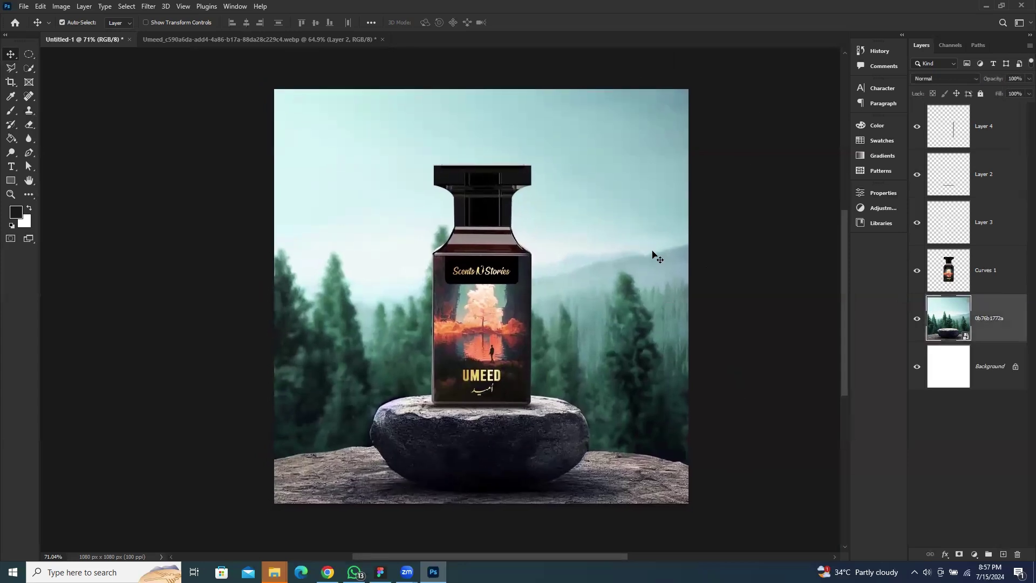
Step: Add a Hue/Saturation adjustment layer above the forest background image, test its Saturation range and return it to 0
{"action": "left_click", "coordinate": [965, 325]}
{"action": "left_click", "coordinate": [973, 554]}
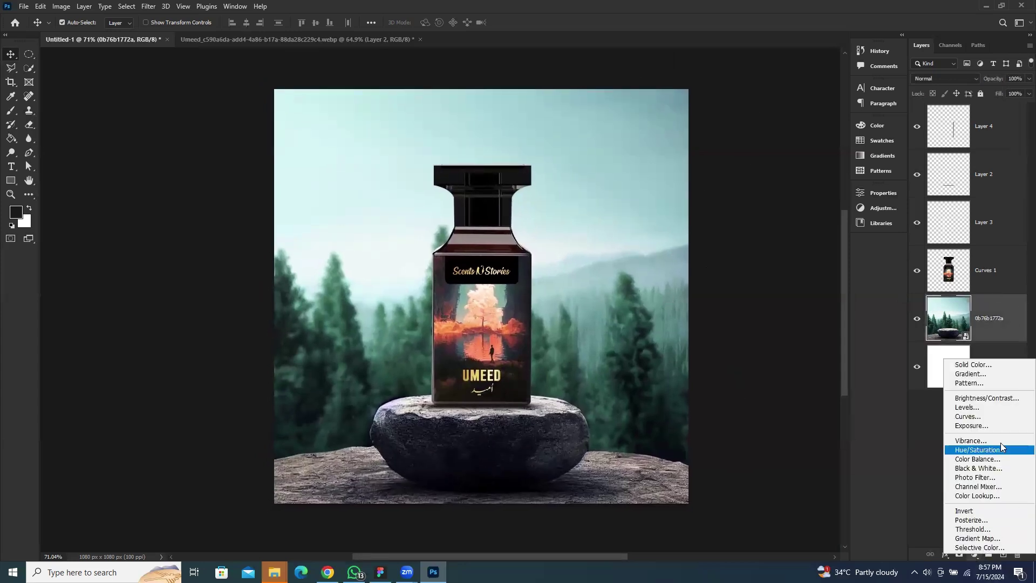
{"action": "left_click", "coordinate": [979, 450]}
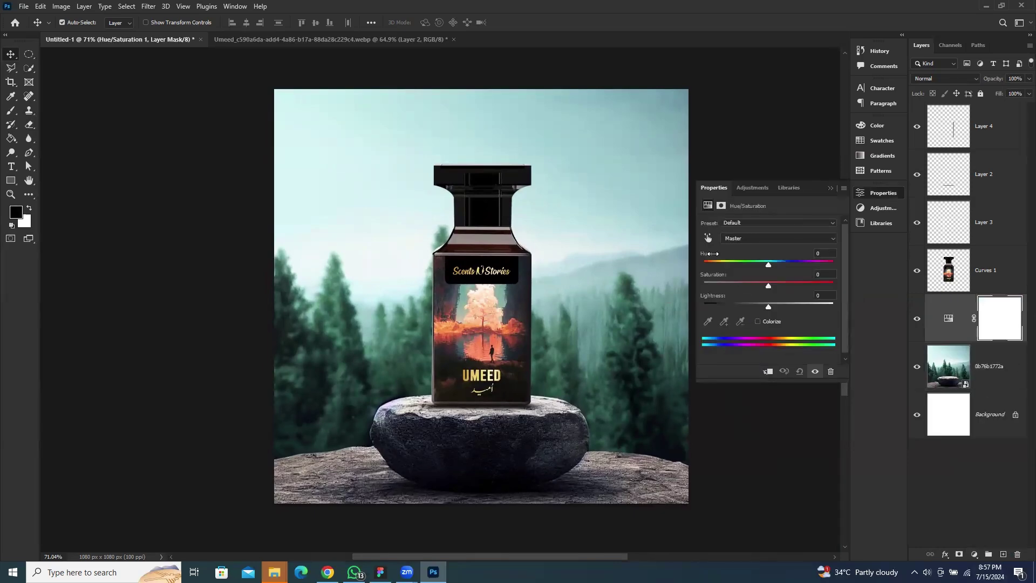
{"action": "left_click", "coordinate": [761, 239]}
{"action": "left_click", "coordinate": [766, 247]}
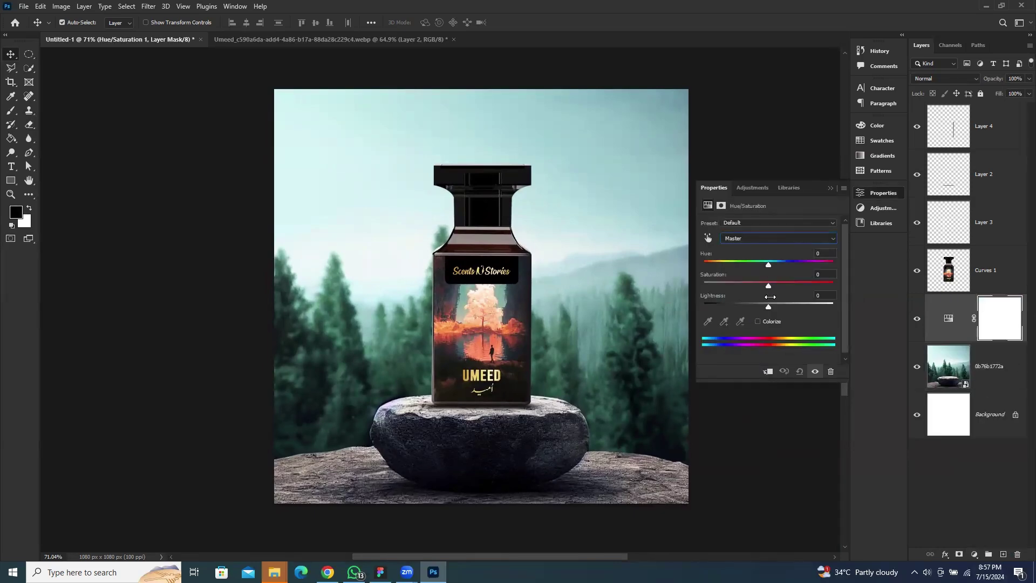
{"action": "left_click_drag", "start_coordinate": [770, 284], "coordinate": [661, 280]}
{"action": "mouse_move", "coordinate": [763, 284]}
{"action": "left_mouse_down"}
{"action": "mouse_move", "coordinate": [777, 285]}
{"action": "mouse_move", "coordinate": [768, 286]}
{"action": "left_mouse_up"}
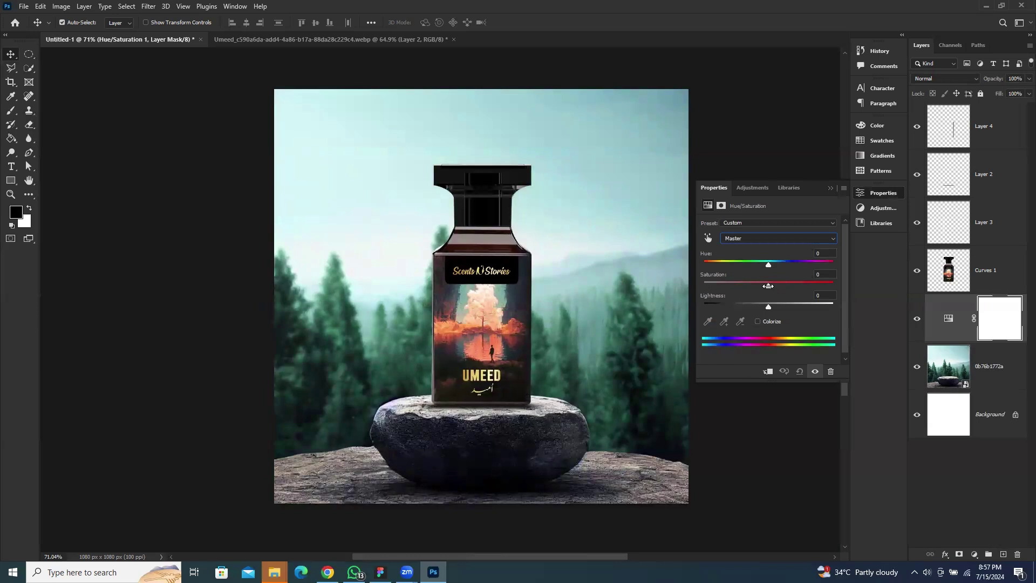
Step: Merge the Hue/Saturation adjustment with the forest background image layer
{"action": "left_click", "coordinate": [827, 189]}
{"action": "left_click", "coordinate": [1007, 367]}
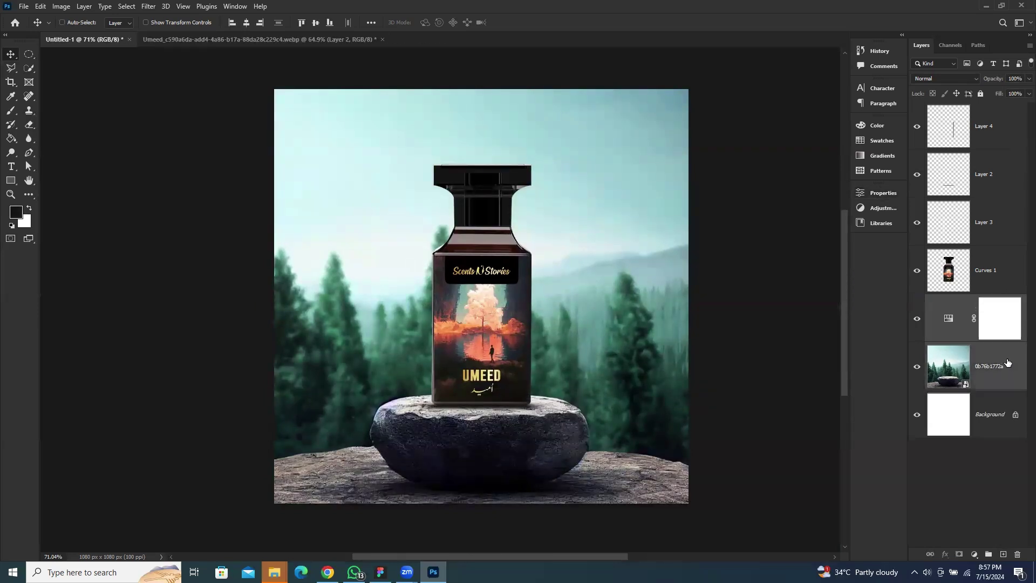
{"action": "key", "text": "ctrl+e"}
Step: Add a Curves adjustment with a gentle S-curve above the forest background and merge it into that image layer
{"action": "left_click", "coordinate": [974, 554]}
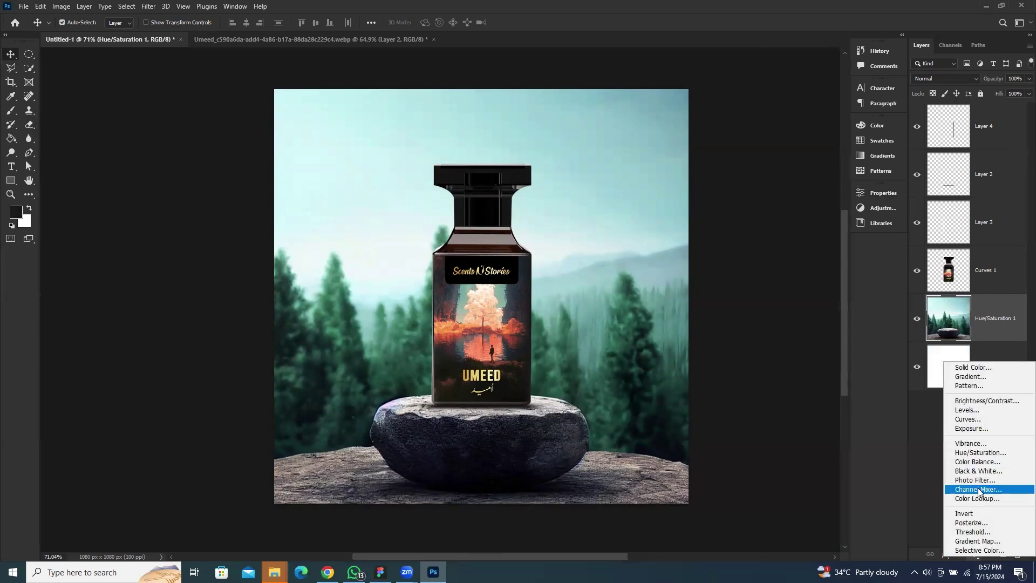
{"action": "left_click", "coordinate": [971, 419]}
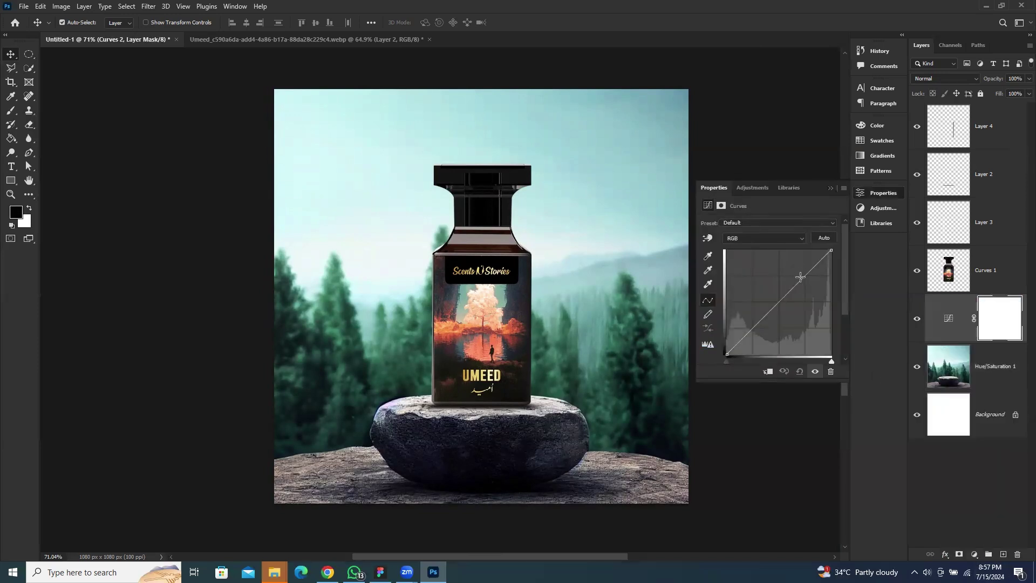
{"action": "left_click_drag", "start_coordinate": [801, 279], "coordinate": [802, 272]}
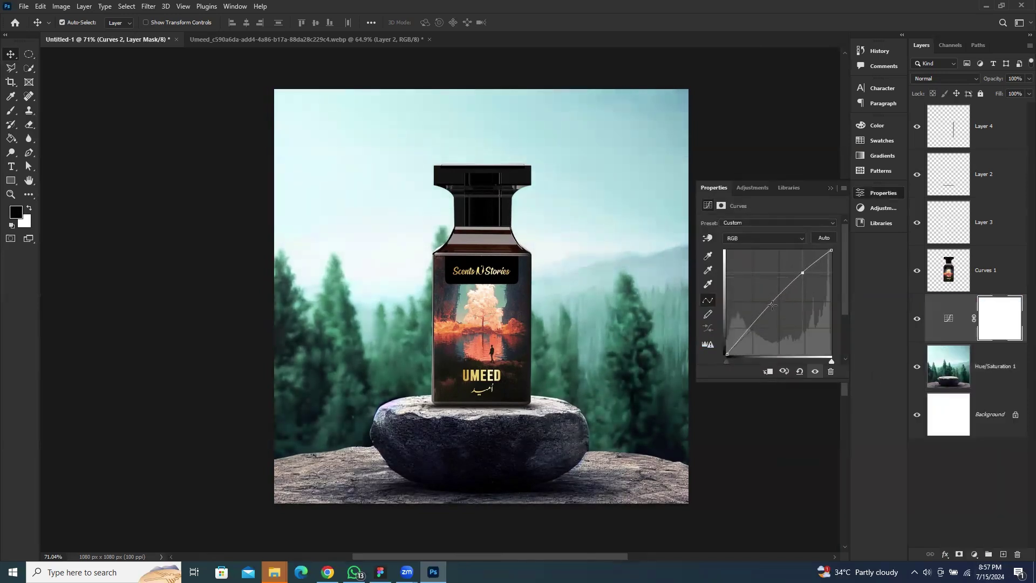
{"action": "left_click_drag", "start_coordinate": [755, 326], "coordinate": [758, 330]}
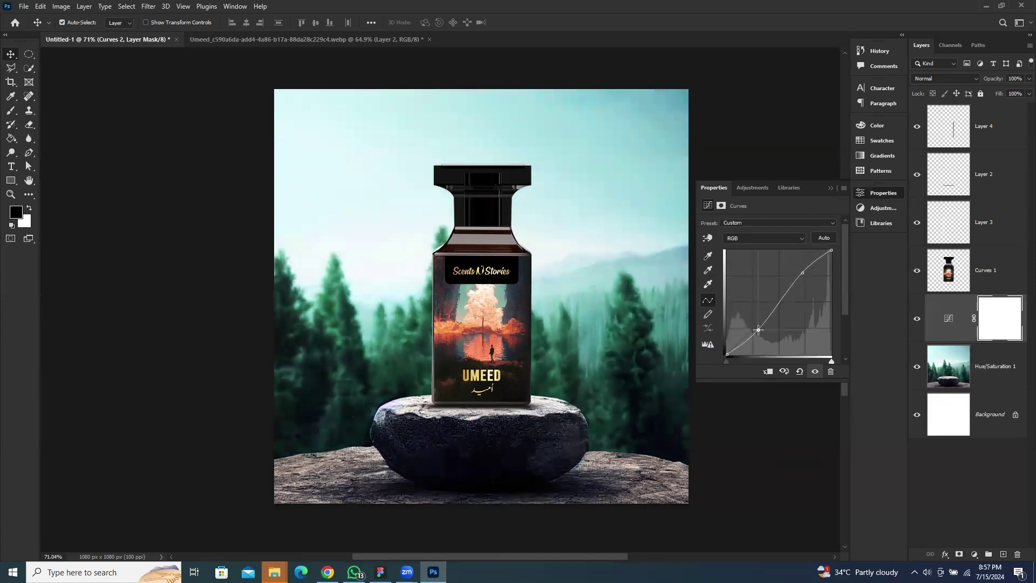
{"action": "left_click_drag", "start_coordinate": [804, 273], "coordinate": [803, 273]}
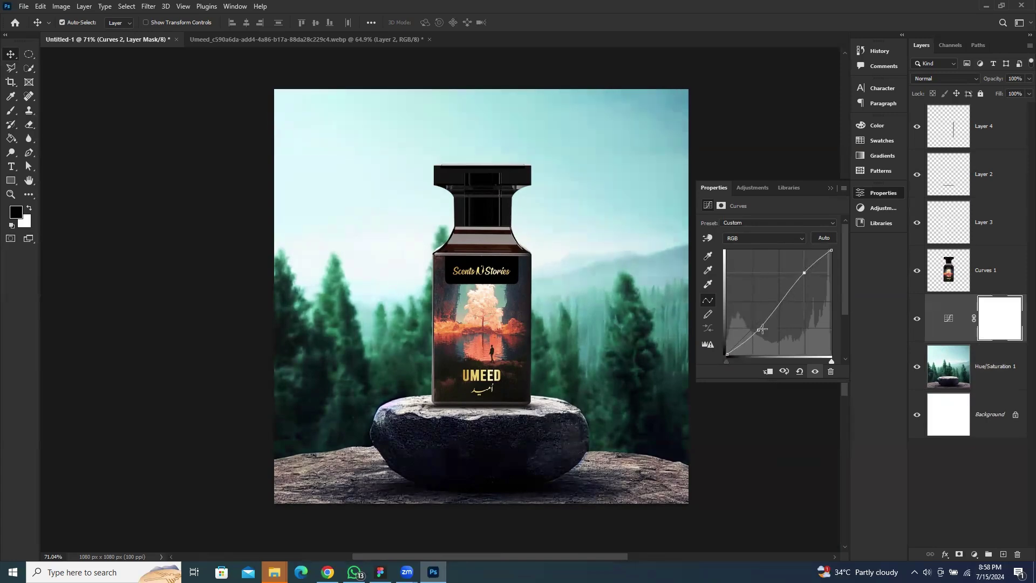
{"action": "left_click_drag", "start_coordinate": [763, 329], "coordinate": [758, 329]}
{"action": "left_click", "coordinate": [831, 191]}
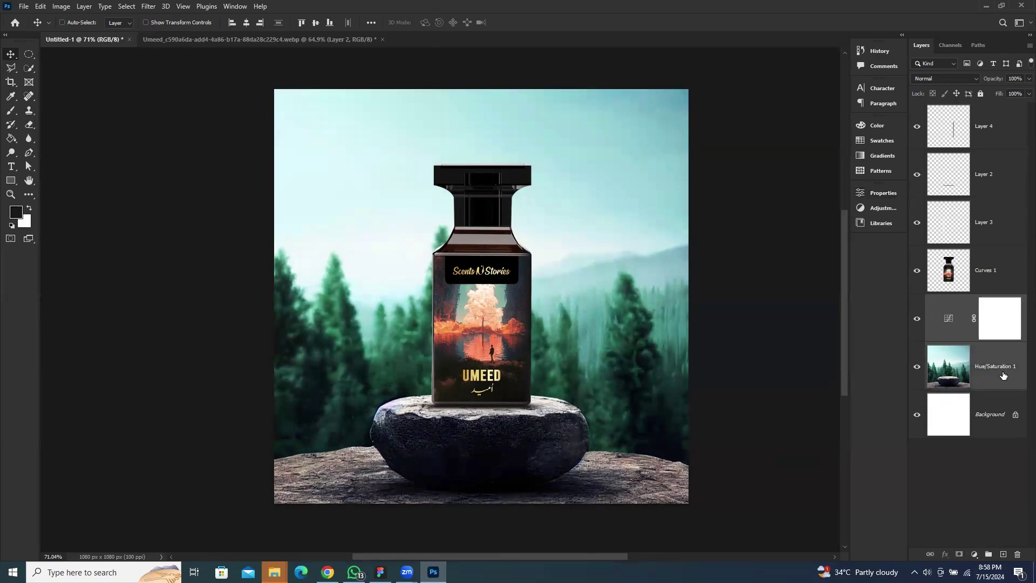
{"action": "key", "text": "ctrl+e"}
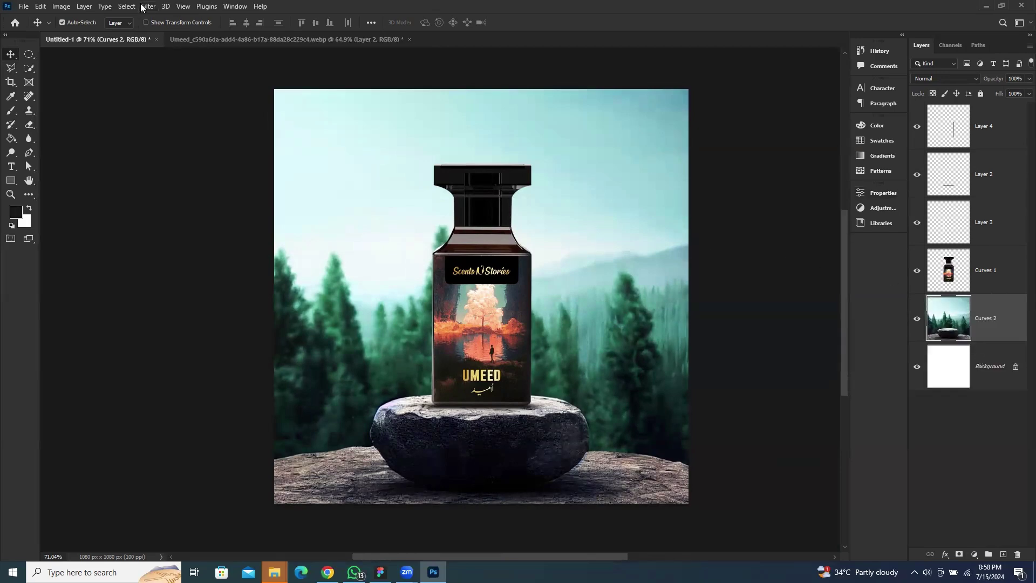
{"action": "left_click", "coordinate": [141, 6]}
{"action": "left_click", "coordinate": [199, 97]}
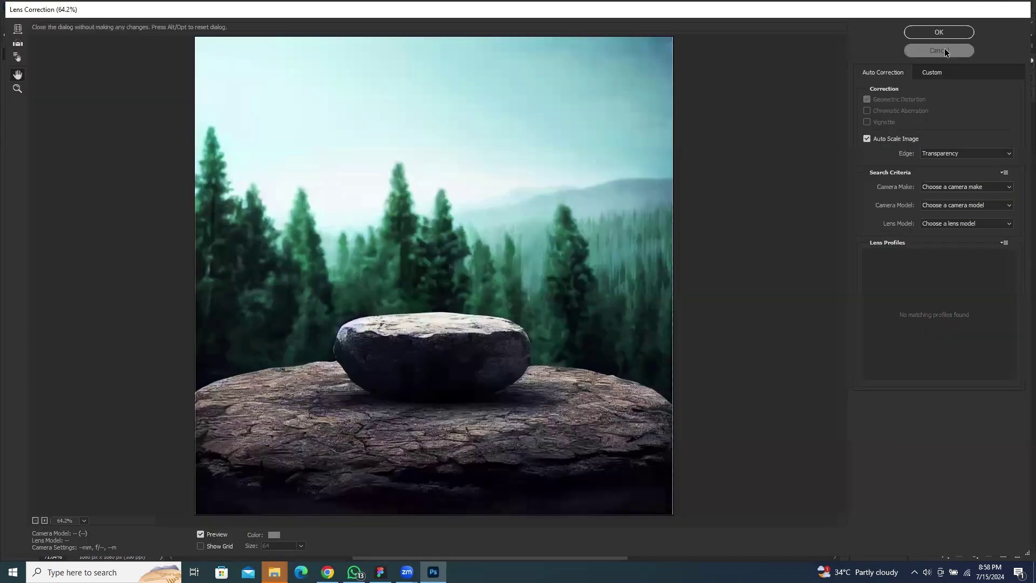
{"action": "left_click", "coordinate": [944, 51]}
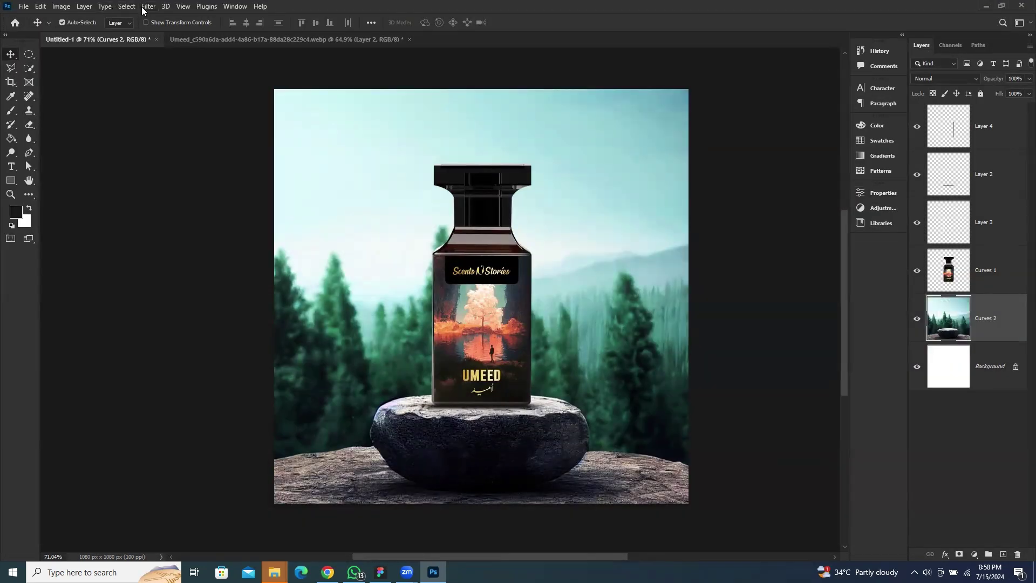
Step: Open the Camera Raw Filter on the forest background and set Contrast to +6, Shadows to -6, Whites to -70 and Blacks to +20
{"action": "left_click", "coordinate": [146, 6]}
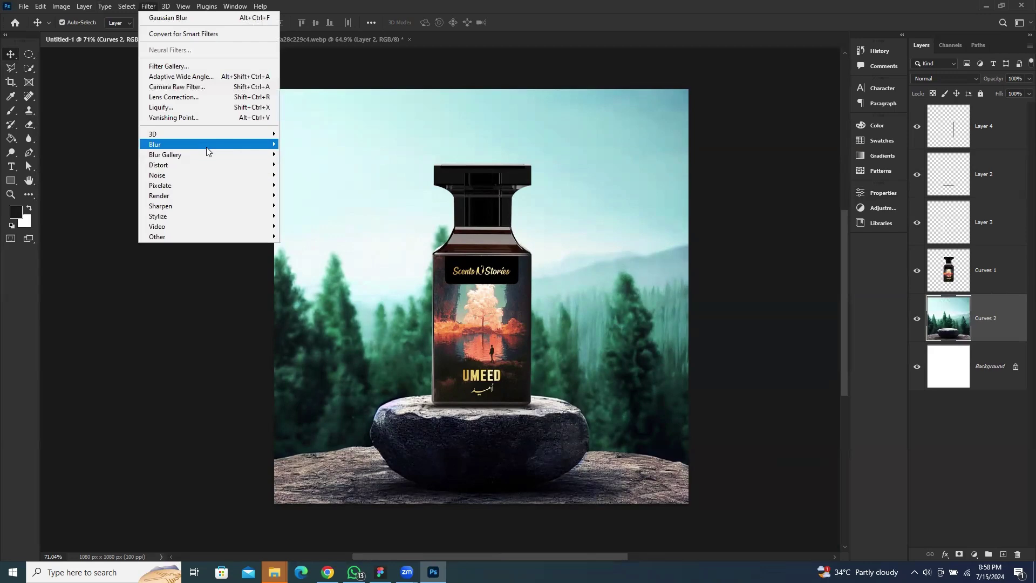
{"action": "left_click", "coordinate": [194, 87]}
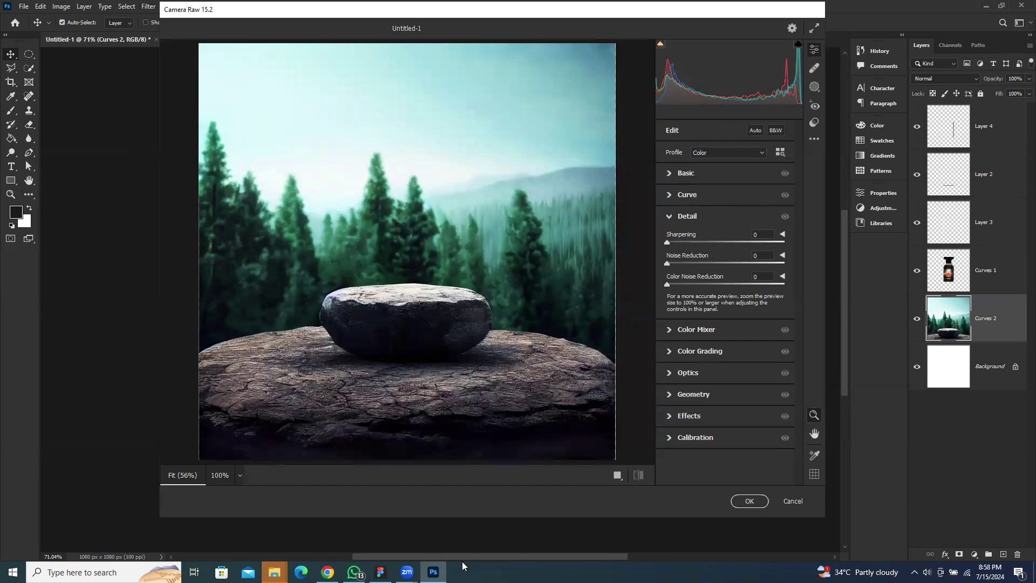
{"action": "left_click", "coordinate": [673, 174]}
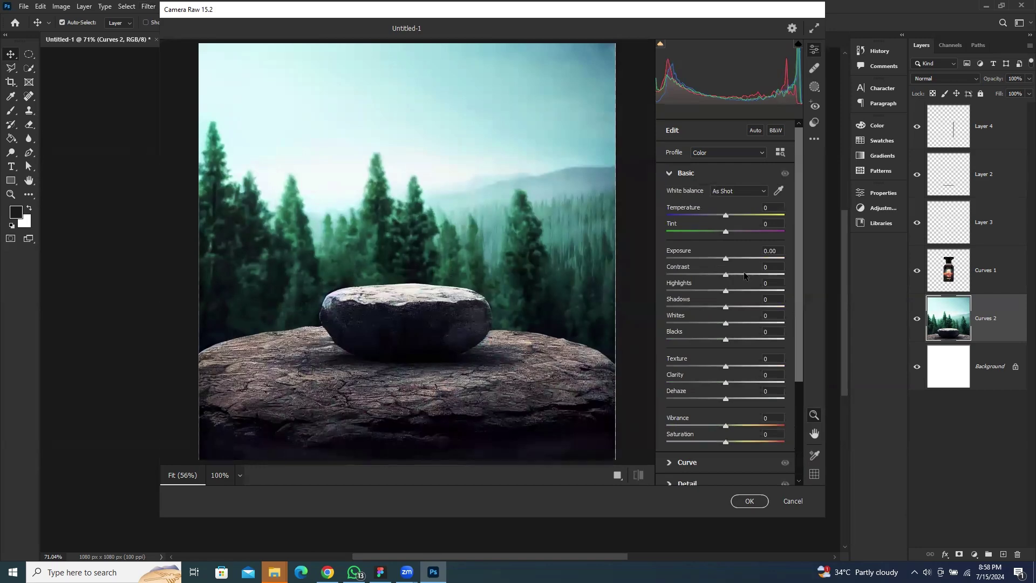
{"action": "mouse_move", "coordinate": [743, 271]}
{"action": "left_mouse_down"}
{"action": "mouse_move", "coordinate": [616, 264]}
{"action": "mouse_move", "coordinate": [726, 282]}
{"action": "left_mouse_up"}
{"action": "mouse_move", "coordinate": [726, 309]}
{"action": "left_mouse_down"}
{"action": "mouse_move", "coordinate": [696, 309]}
{"action": "mouse_move", "coordinate": [797, 310]}
{"action": "mouse_move", "coordinate": [706, 308]}
{"action": "mouse_move", "coordinate": [726, 317]}
{"action": "left_mouse_up"}
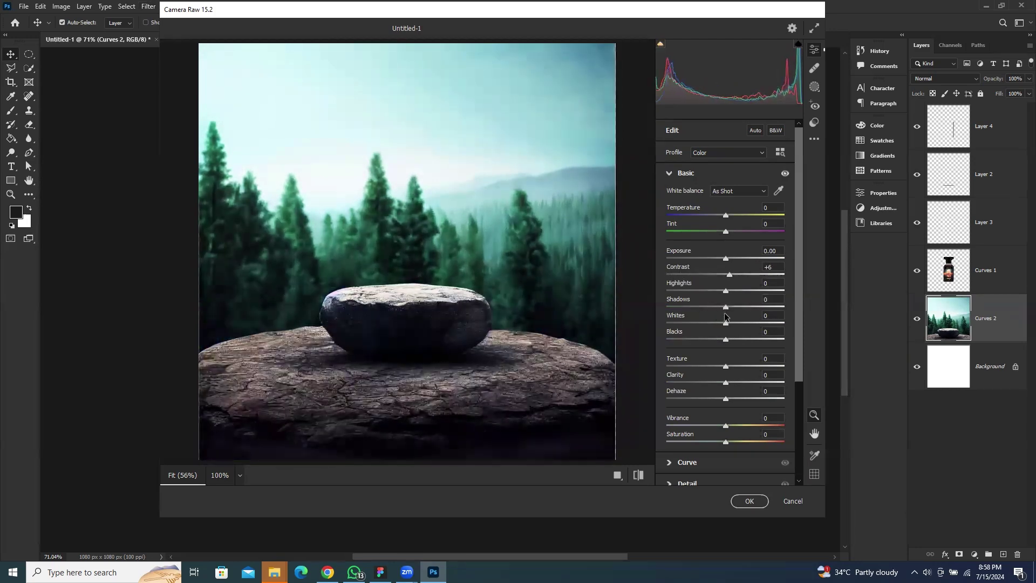
{"action": "left_click_drag", "start_coordinate": [725, 318], "coordinate": [686, 322]}
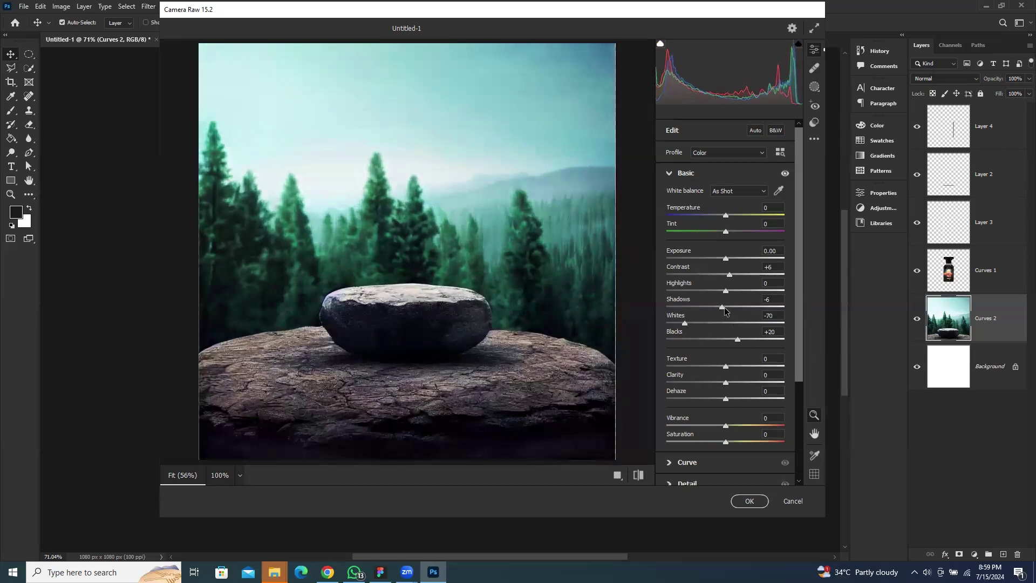
Step: Compare Texture at +100 and -100 on the trees and rock, and settle on -15
{"action": "left_click_drag", "start_coordinate": [758, 370], "coordinate": [804, 364]}
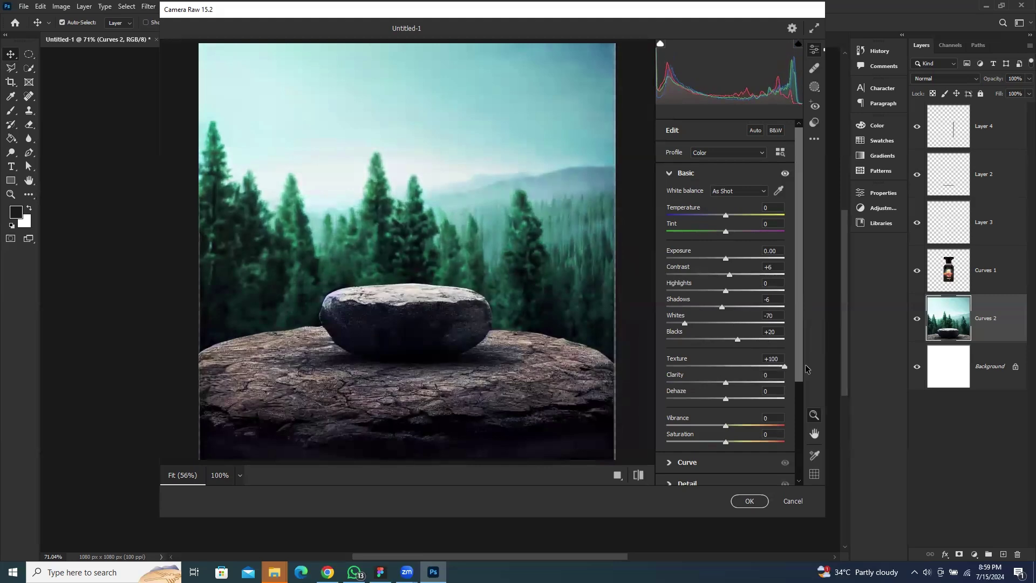
{"action": "left_click_drag", "start_coordinate": [404, 224], "coordinate": [446, 243]}
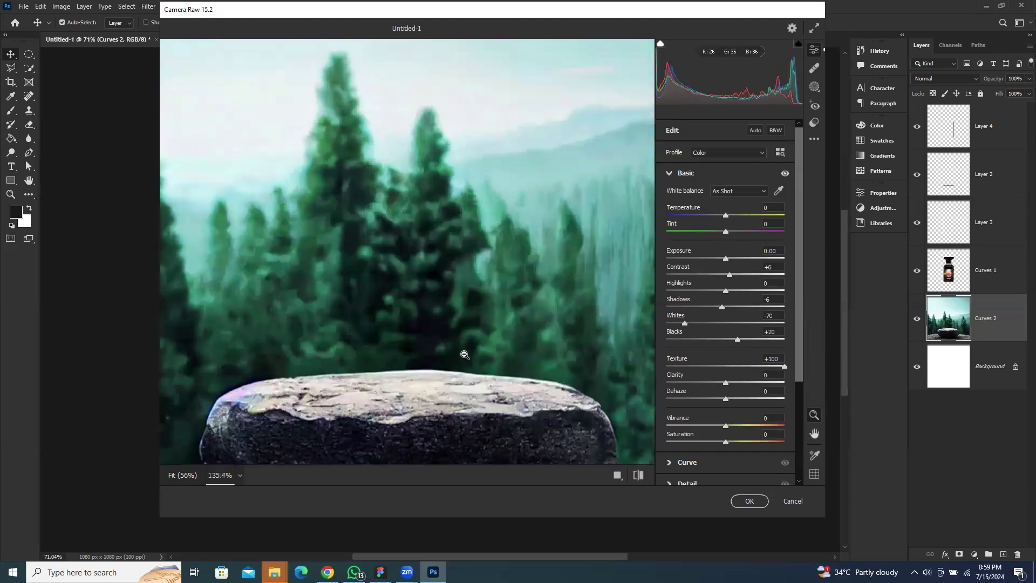
{"action": "left_click_drag", "start_coordinate": [462, 347], "coordinate": [445, 224]}
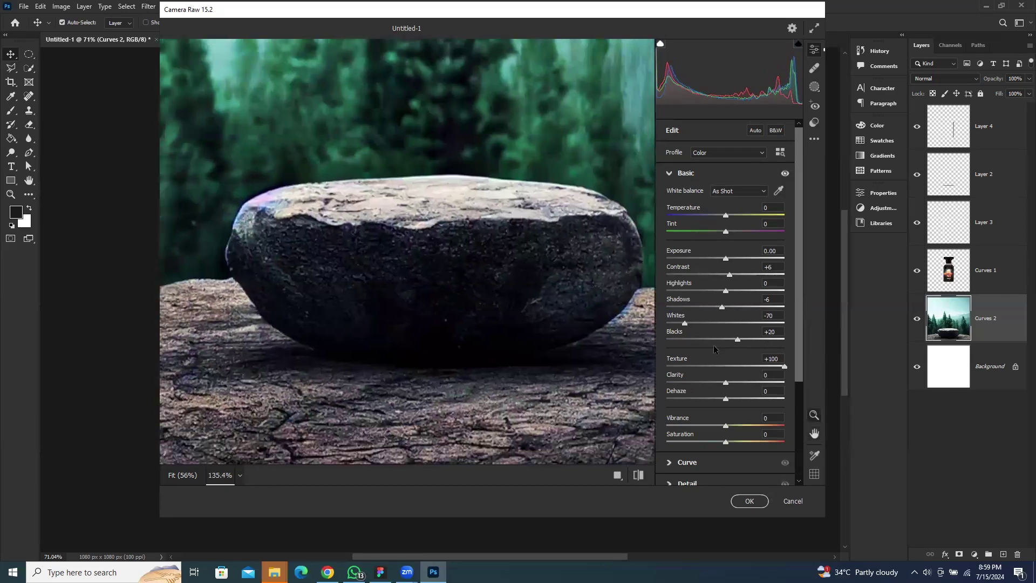
{"action": "left_click_drag", "start_coordinate": [784, 366], "coordinate": [642, 368]}
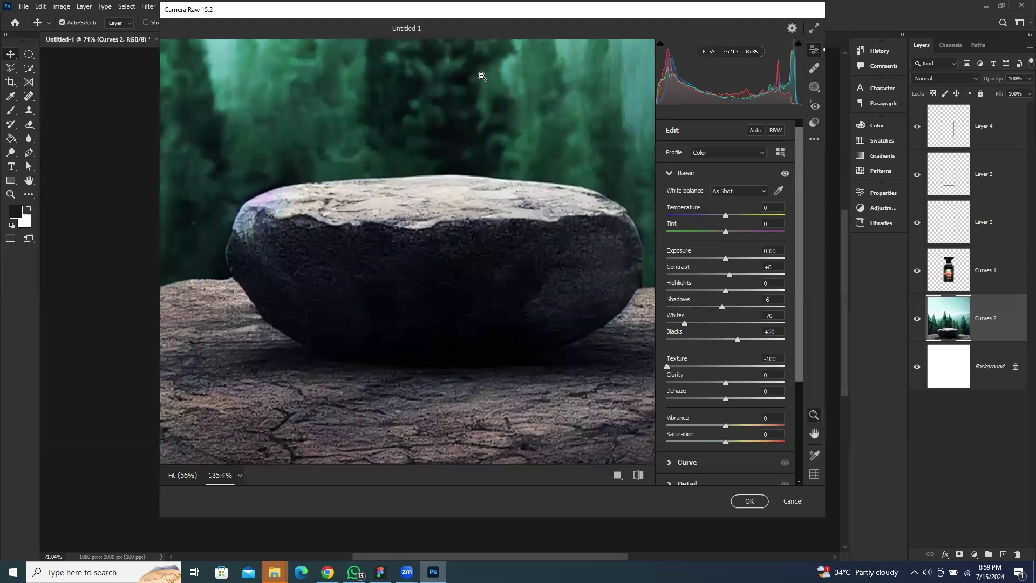
{"action": "left_click_drag", "start_coordinate": [700, 365], "coordinate": [716, 370]}
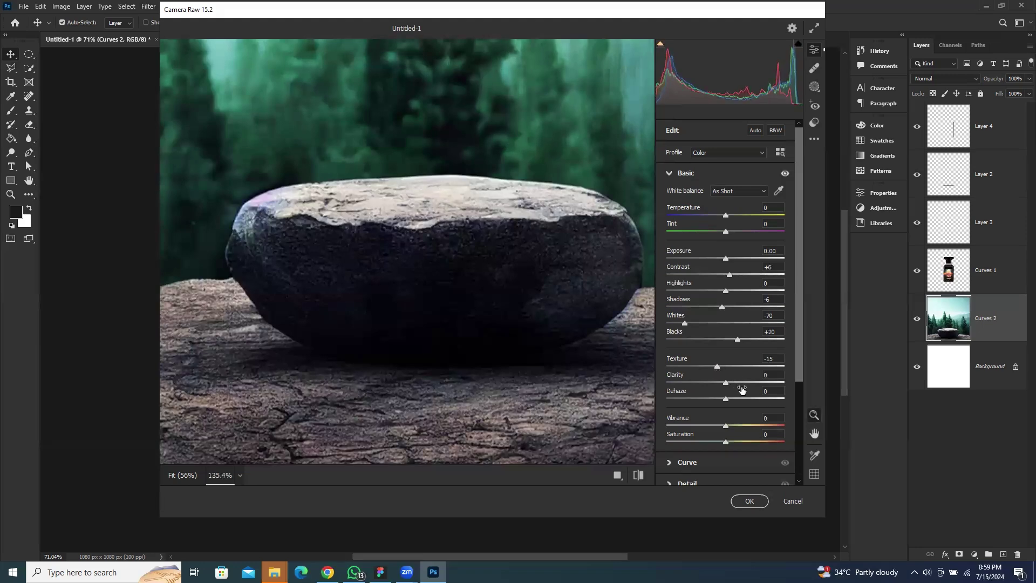
Step: Try Clarity at +22, +100 and -100 on the forest and rock image
{"action": "left_click_drag", "start_coordinate": [729, 381], "coordinate": [745, 381]}
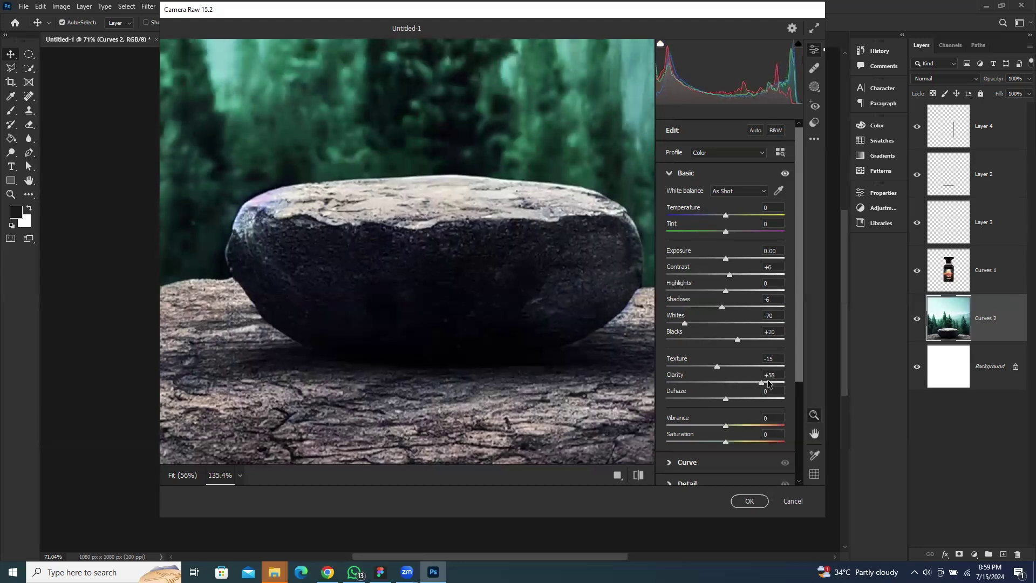
{"action": "left_click_drag", "start_coordinate": [415, 266], "coordinate": [499, 242]}
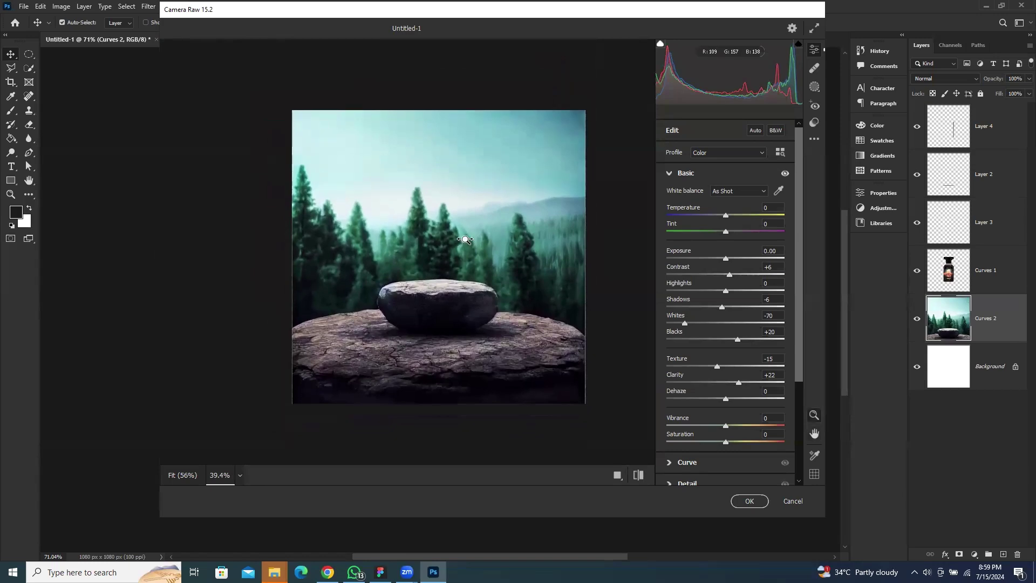
{"action": "scroll", "coordinate": [475, 239], "scroll_direction": "up", "scroll_amount": 4}
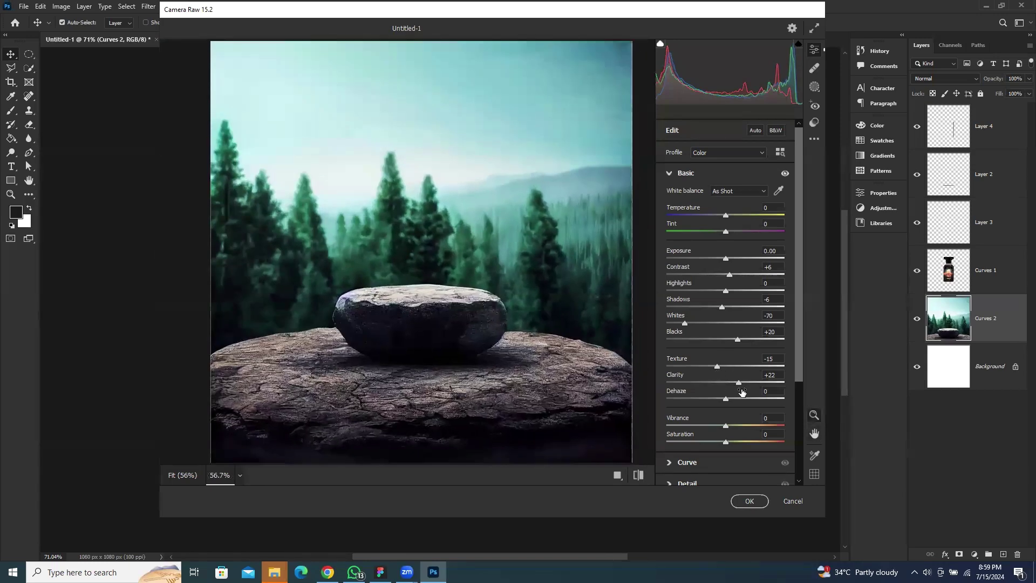
{"action": "left_click_drag", "start_coordinate": [738, 382], "coordinate": [838, 386]}
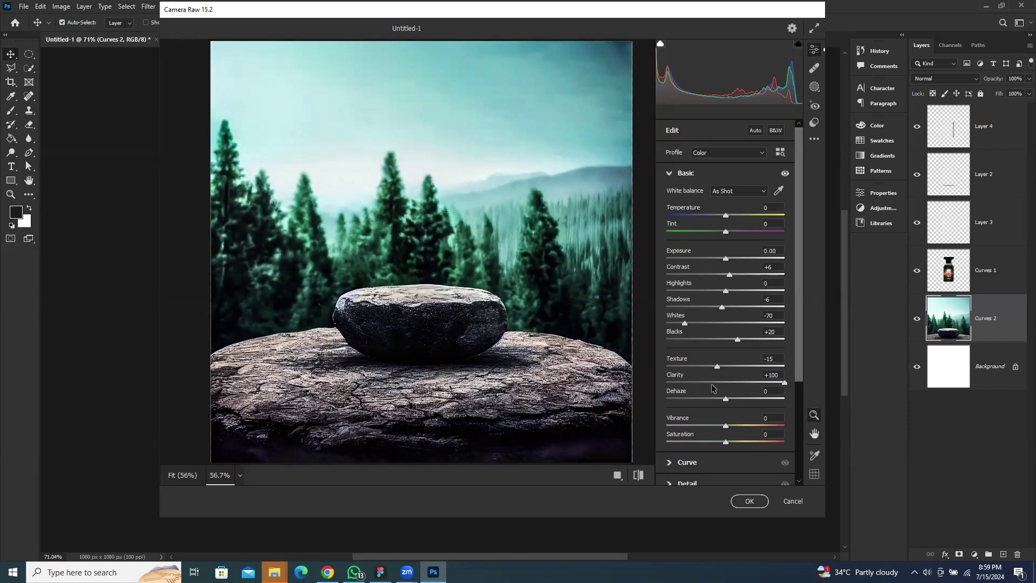
{"action": "left_click_drag", "start_coordinate": [712, 382], "coordinate": [648, 382]}
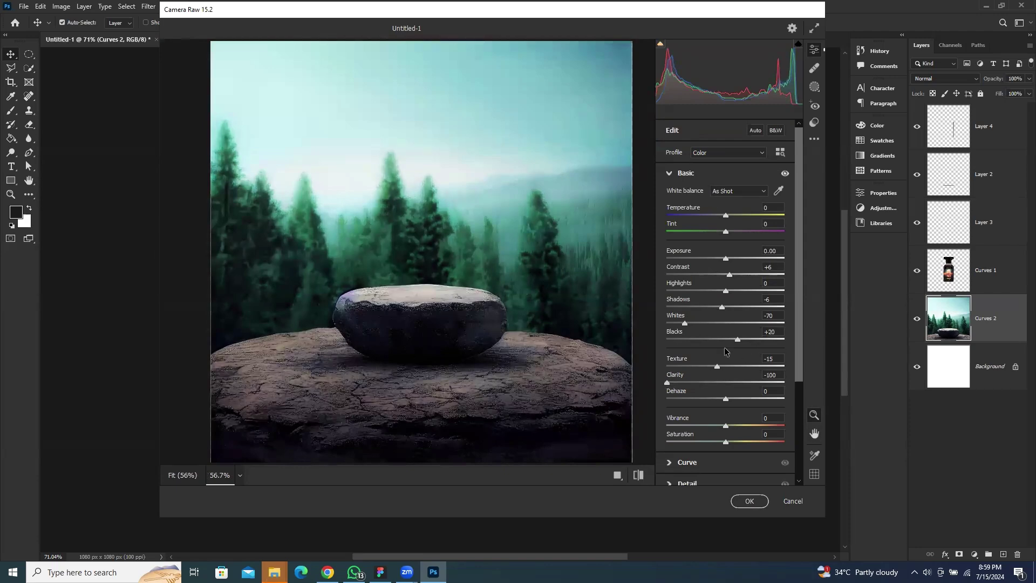
Step: Set Whites to -10, Clarity to +20, Vibrance to +10 and Saturation to +18
{"action": "mouse_move", "coordinate": [726, 322]}
{"action": "left_mouse_down"}
{"action": "mouse_move", "coordinate": [743, 323]}
{"action": "mouse_move", "coordinate": [739, 331]}
{"action": "left_mouse_up"}
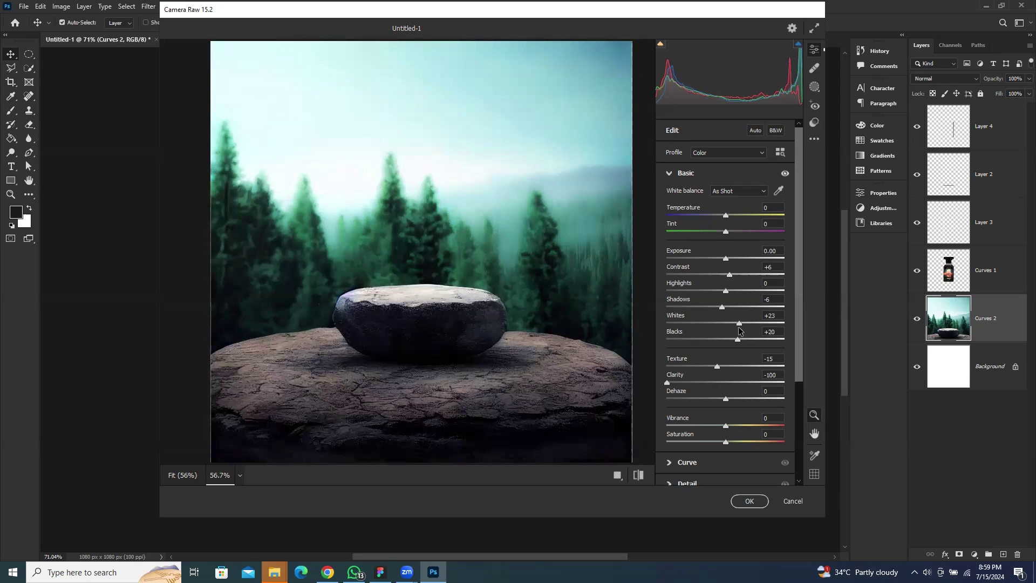
{"action": "left_click_drag", "start_coordinate": [738, 331], "coordinate": [718, 334]}
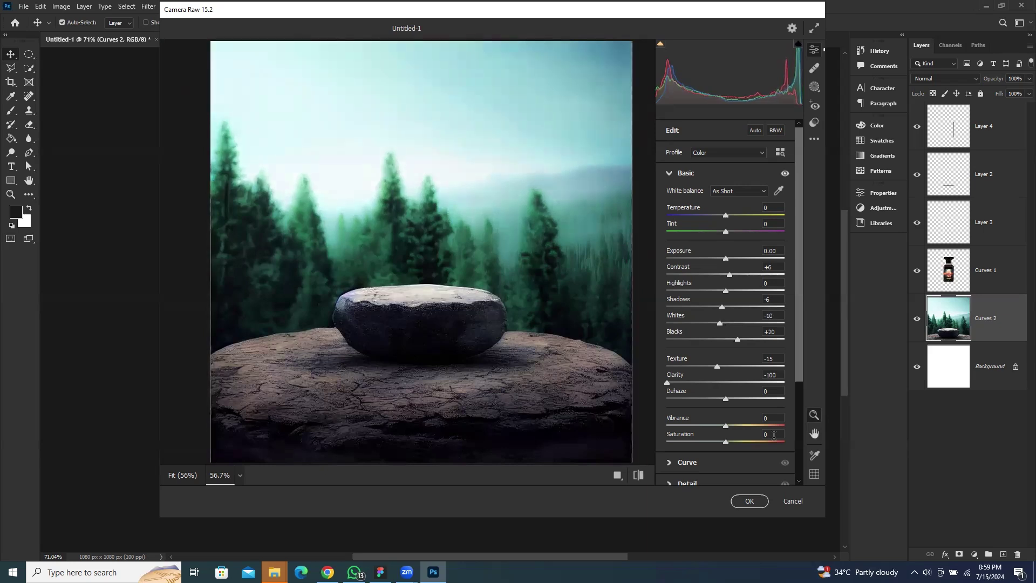
{"action": "left_click_drag", "start_coordinate": [713, 382], "coordinate": [735, 387]}
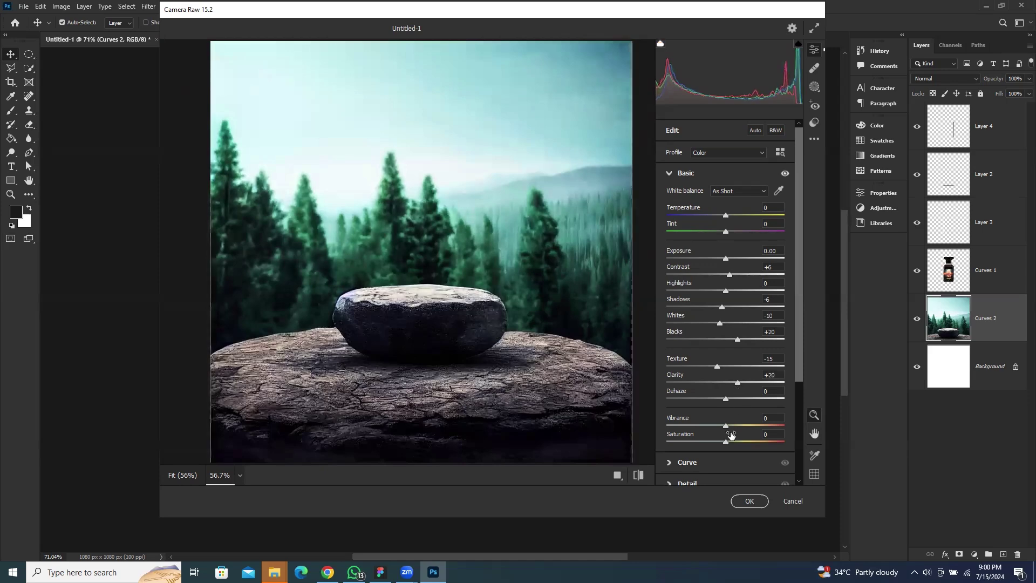
{"action": "mouse_move", "coordinate": [726, 426]}
{"action": "left_mouse_down"}
{"action": "mouse_move", "coordinate": [755, 426]}
{"action": "mouse_move", "coordinate": [677, 425]}
{"action": "mouse_move", "coordinate": [755, 425]}
{"action": "mouse_move", "coordinate": [732, 426]}
{"action": "mouse_move", "coordinate": [737, 443]}
{"action": "left_mouse_up"}
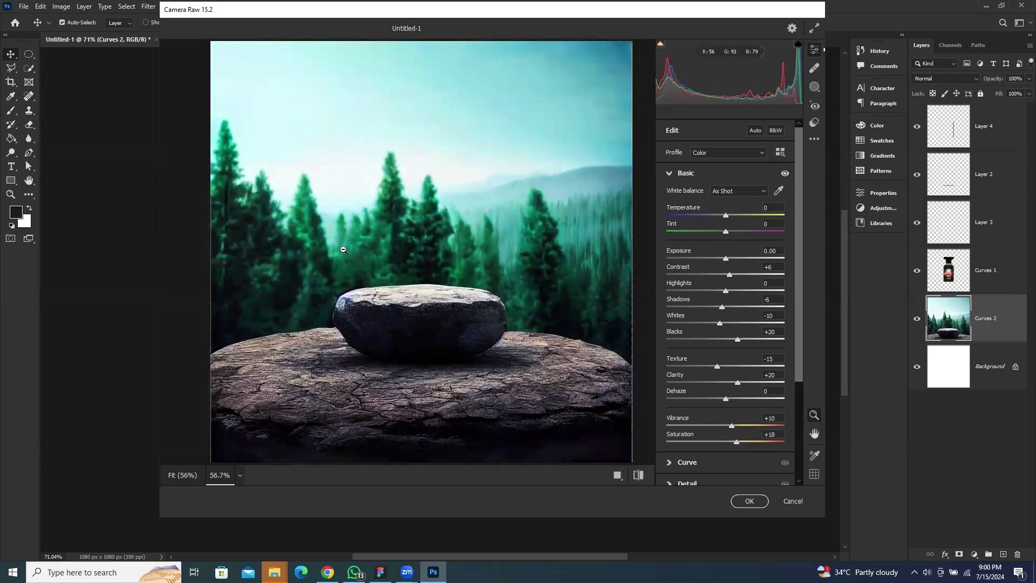
Step: Compare Sharpening at 150 and 89 in the Detail settings, and set it to 100
{"action": "left_click", "coordinate": [670, 174]}
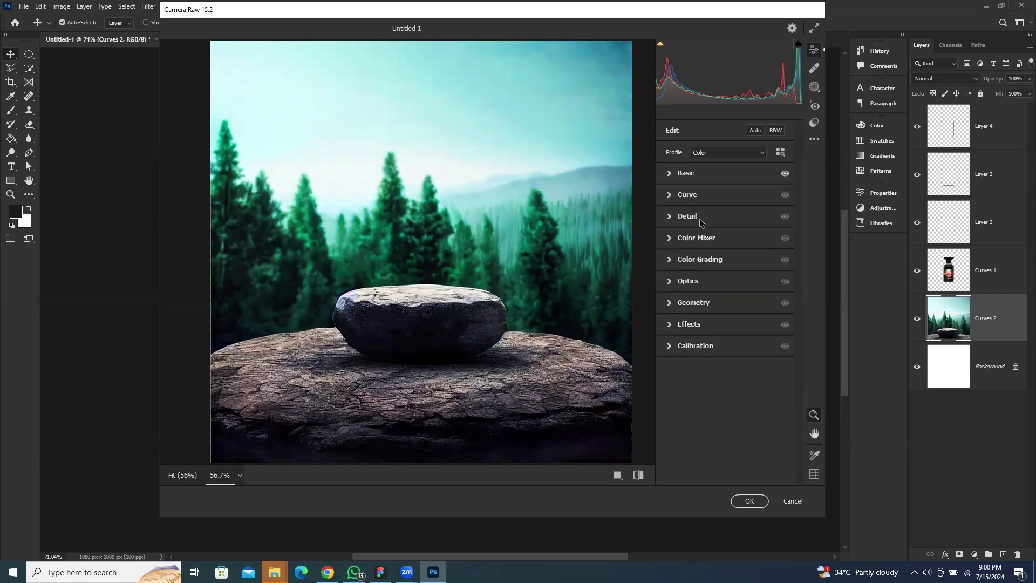
{"action": "left_click", "coordinate": [671, 218]}
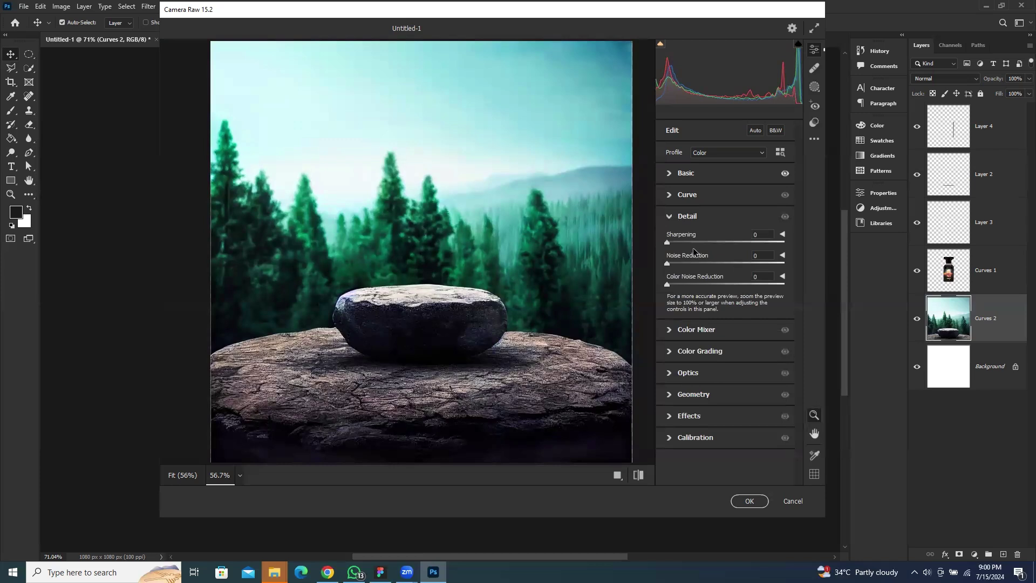
{"action": "double_click", "coordinate": [757, 234]}
{"action": "type", "text": "0"}
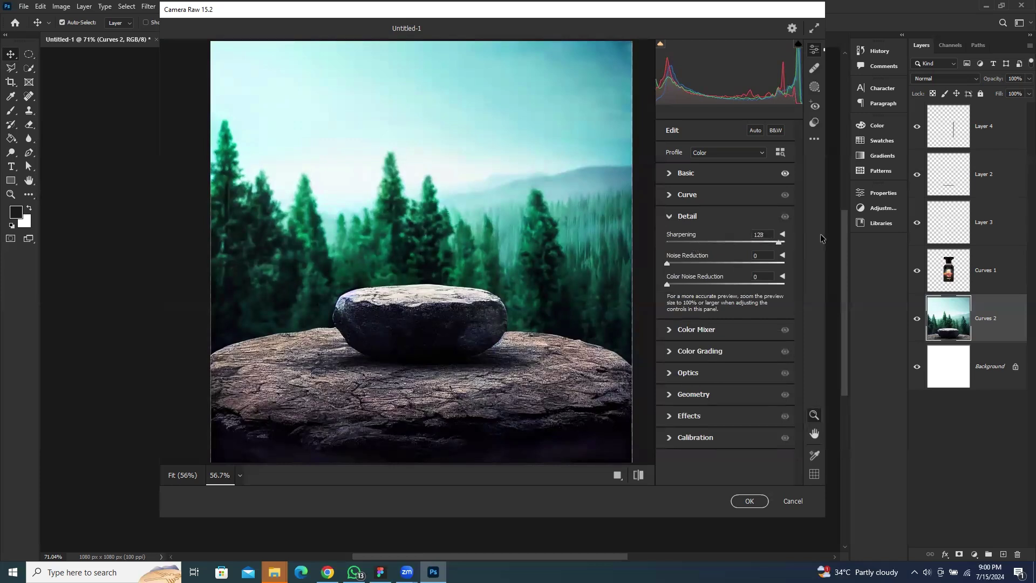
{"action": "key", "text": "Return"}
{"action": "left_click_drag", "start_coordinate": [668, 242], "coordinate": [866, 238]}
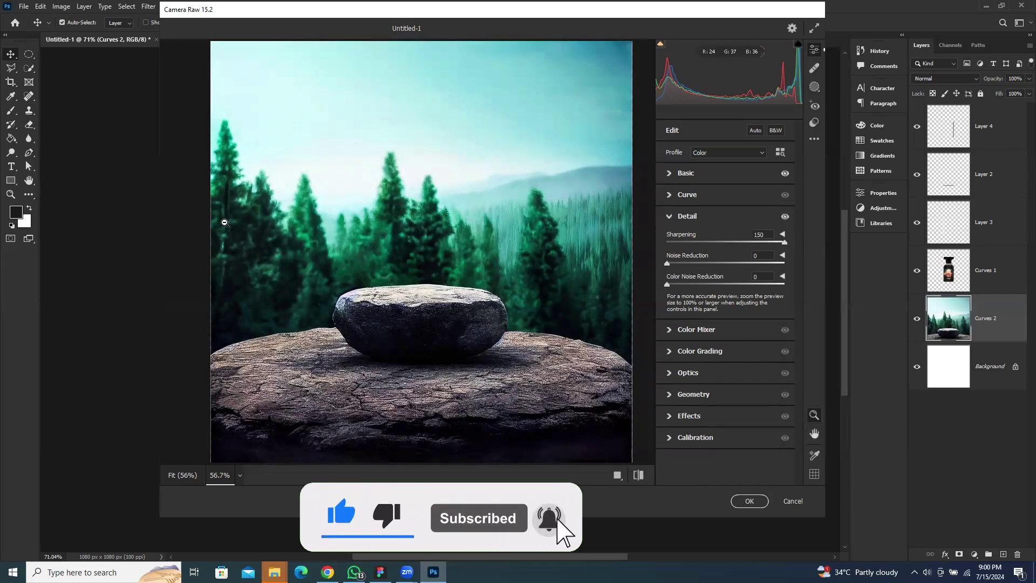
{"action": "double_click", "coordinate": [740, 242]}
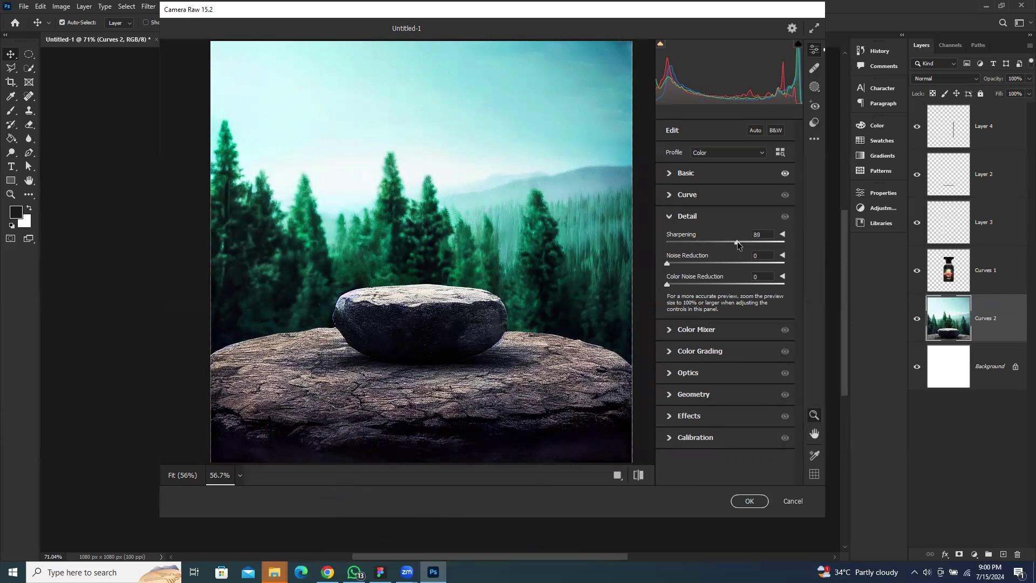
{"action": "left_click", "coordinate": [759, 236]}
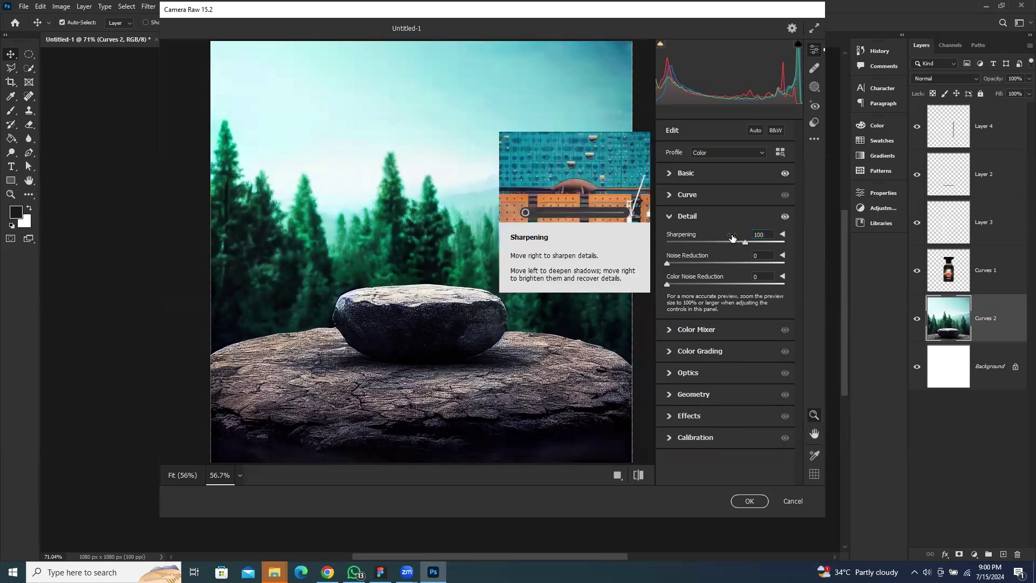
Step: Try Noise Reduction at 99, adjust Color Noise Reduction, and apply the Camera Raw edits to the forest background
{"action": "left_click_drag", "start_coordinate": [759, 266], "coordinate": [783, 265]}
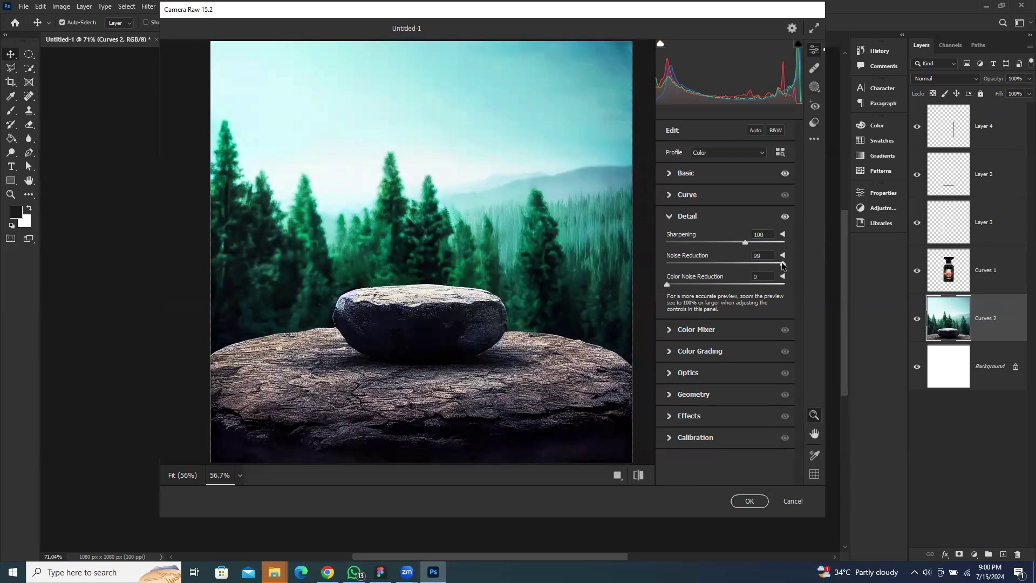
{"action": "left_click", "coordinate": [784, 263]}
{"action": "double_click", "coordinate": [784, 263]}
{"action": "left_click_drag", "start_coordinate": [764, 287], "coordinate": [756, 289]}
{"action": "left_click", "coordinate": [750, 502]}
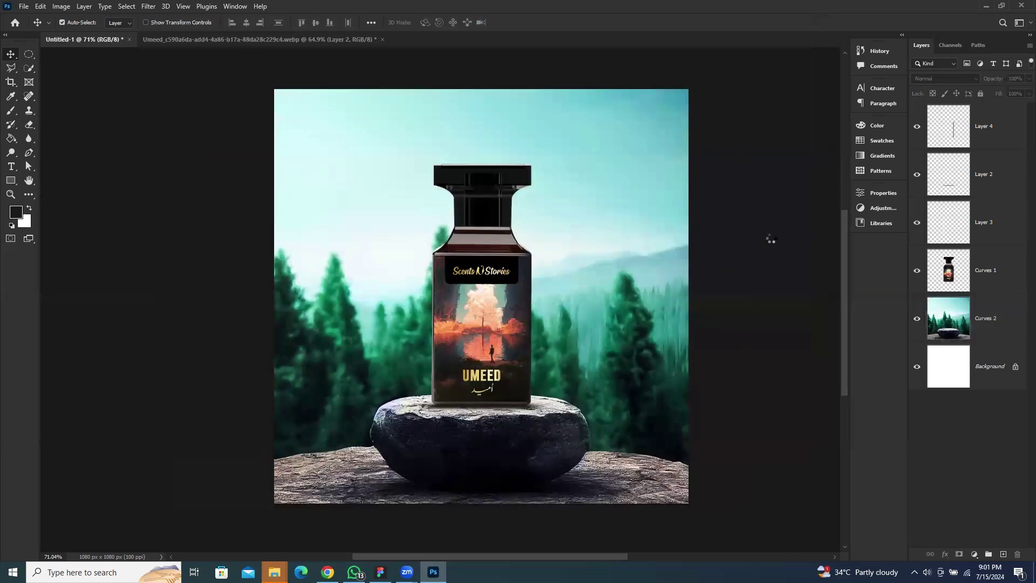
Step: Add an empty layer above the forest background and set up a soft white brush at 1900 px
{"action": "left_click", "coordinate": [971, 324]}
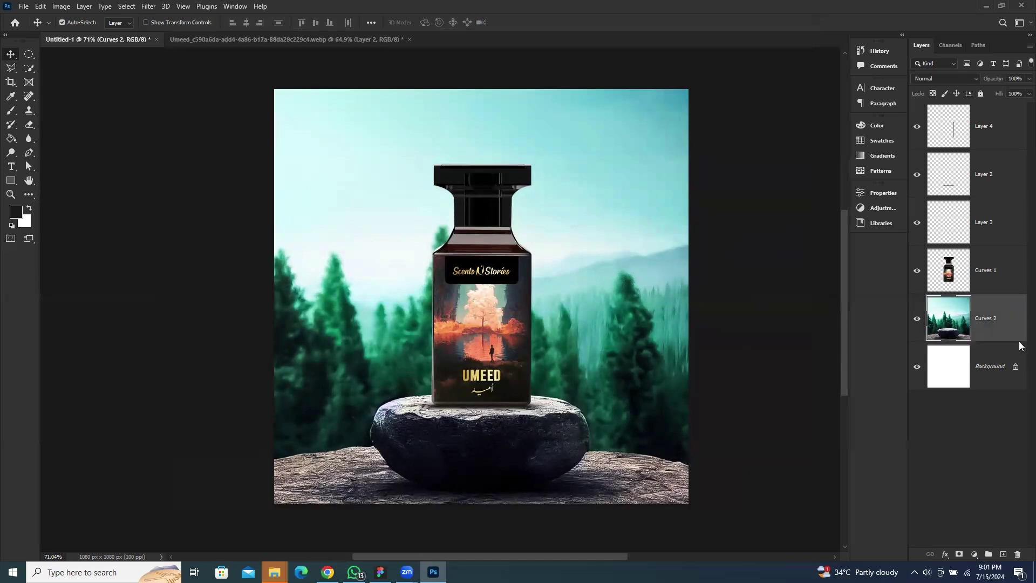
{"action": "left_click", "coordinate": [1007, 551]}
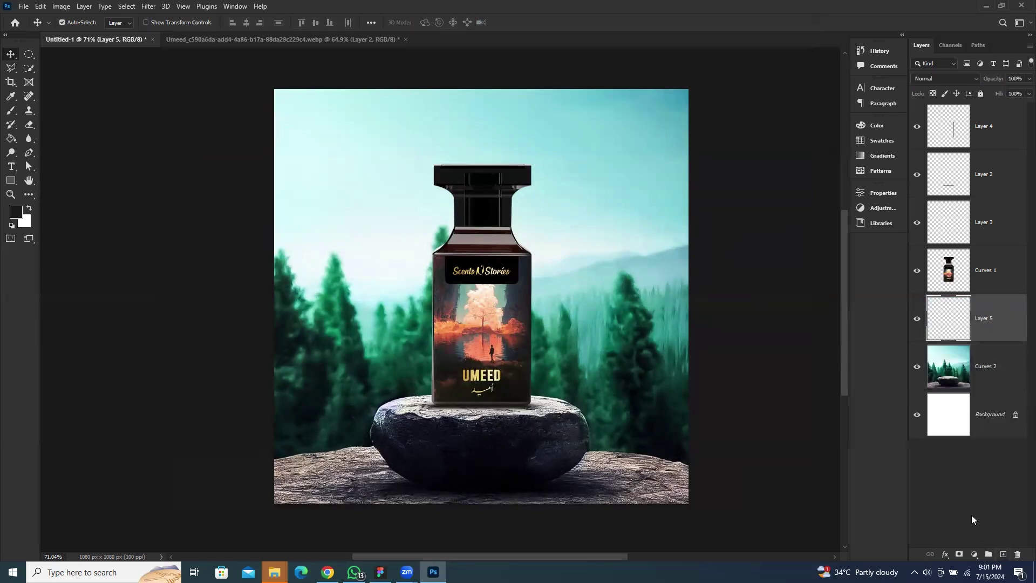
{"action": "key", "text": "b"}
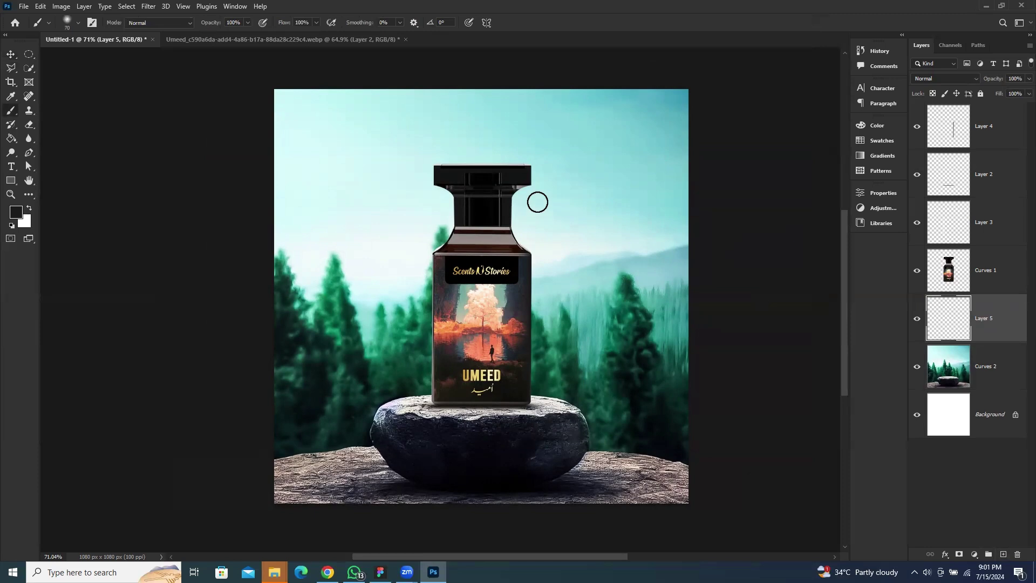
{"action": "key", "text": "bracketright"}
{"action": "key", "text": "bracketright"}
{"action": "key", "text": "bracketright"}
{"action": "key", "text": "bracketright"}
{"action": "key", "text": "bracketright"}
{"action": "key", "text": "bracketright"}
{"action": "key", "text": "bracketright"}
{"action": "key", "text": "bracketright"}
{"action": "key", "text": "bracketright"}
{"action": "key", "text": "bracketright"}
{"action": "key", "text": "bracketright"}
{"action": "key", "text": "bracketright"}
{"action": "key", "text": "bracketright"}
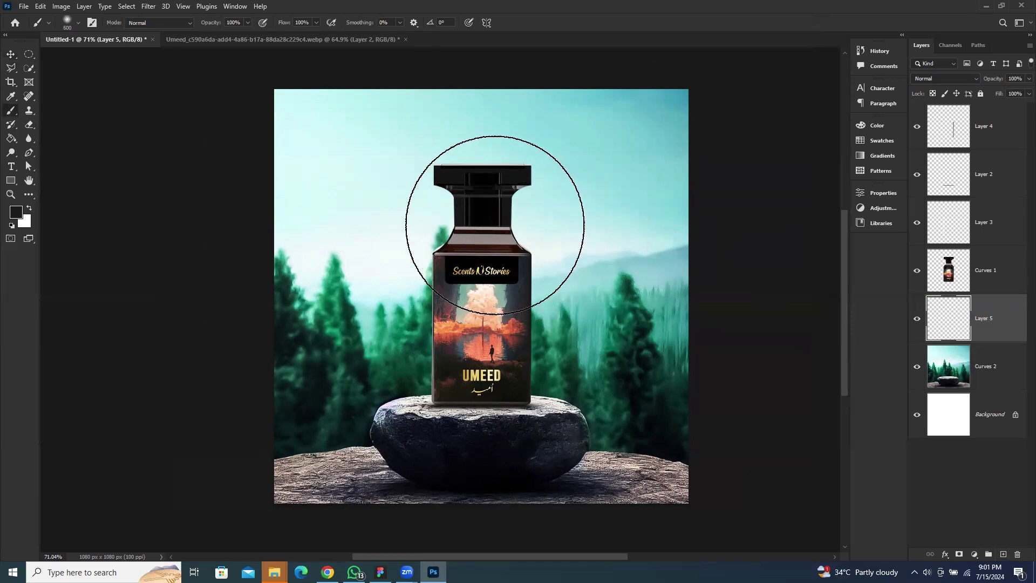
{"action": "key", "text": "bracketright"}
{"action": "key", "text": "bracketright"}
{"action": "key", "text": "bracketright"}
{"action": "key", "text": "bracketright"}
{"action": "key", "text": "bracketright"}
{"action": "key", "text": "bracketright"}
{"action": "key", "text": "bracketright"}
{"action": "key", "text": "bracketright"}
{"action": "key", "text": "bracketright"}
{"action": "key", "text": "bracketright"}
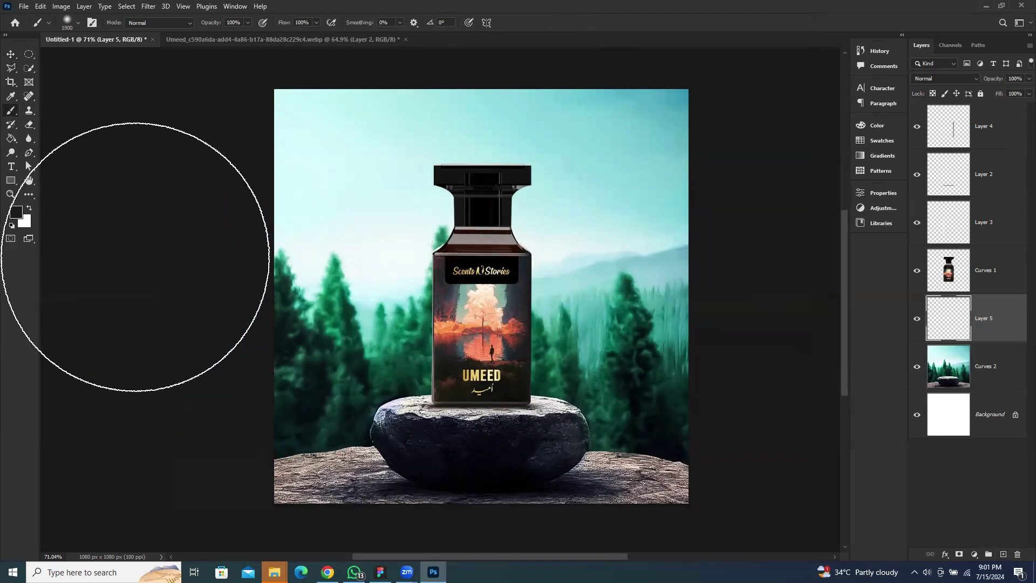
{"action": "key", "text": "x"}
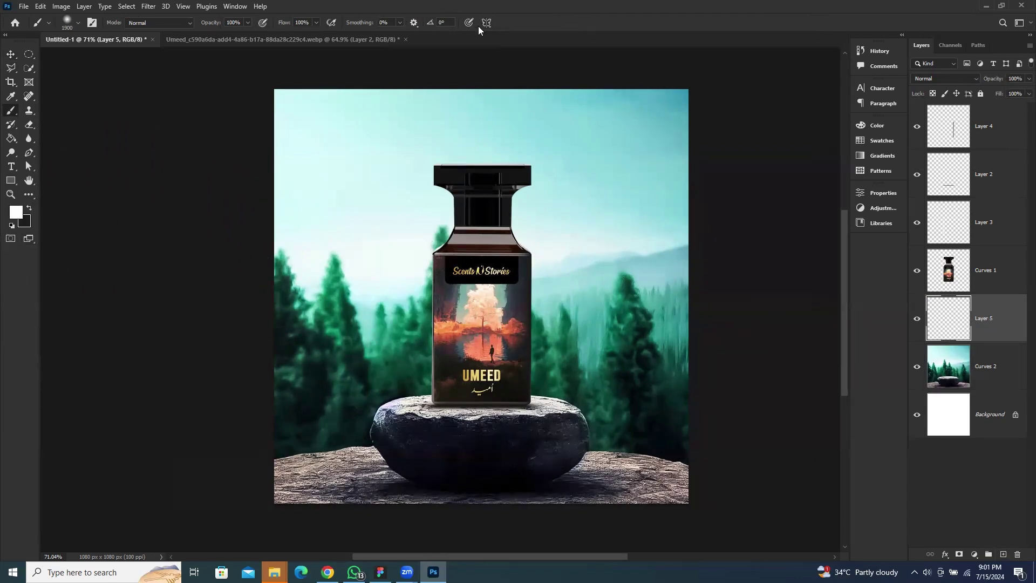
Step: Paint a large soft white glow over the sky from above the canvas
{"action": "scroll", "coordinate": [485, 128], "scroll_direction": "down", "scroll_amount": 4}
{"action": "scroll", "coordinate": [453, 226], "scroll_direction": "up", "scroll_amount": 3}
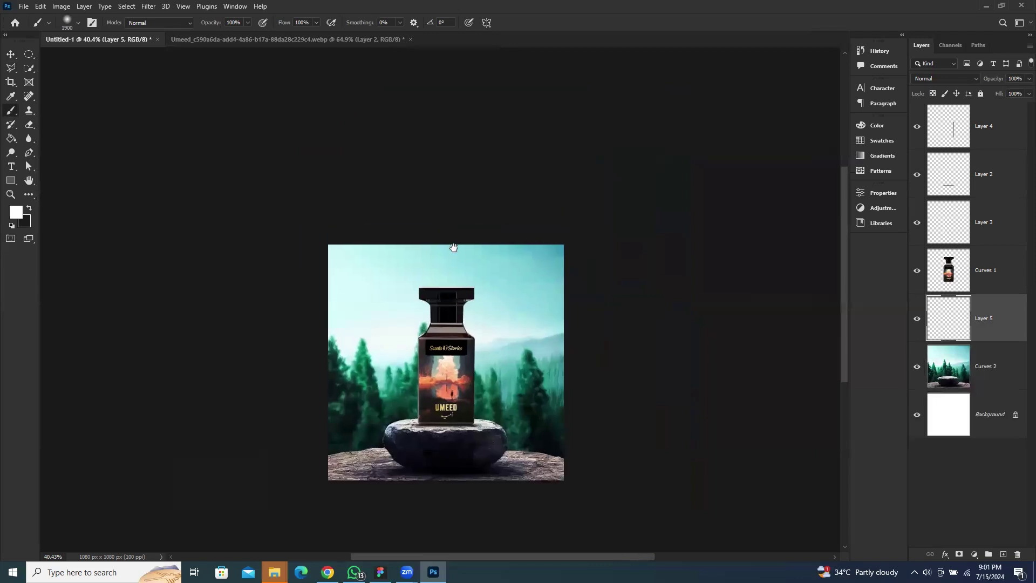
{"action": "left_click", "coordinate": [447, 165]}
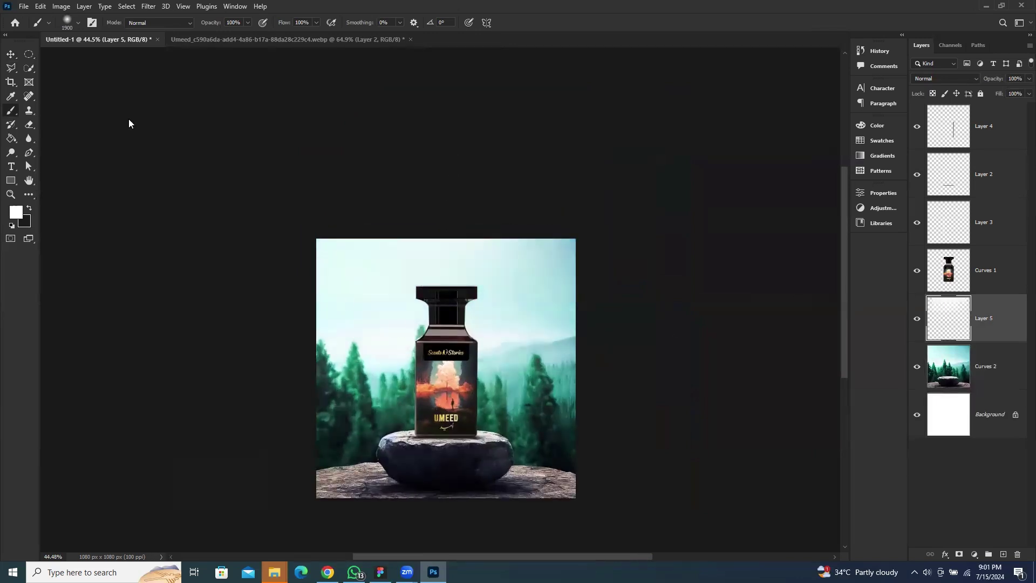
{"action": "scroll", "coordinate": [734, 228], "scroll_direction": "down", "scroll_amount": 3}
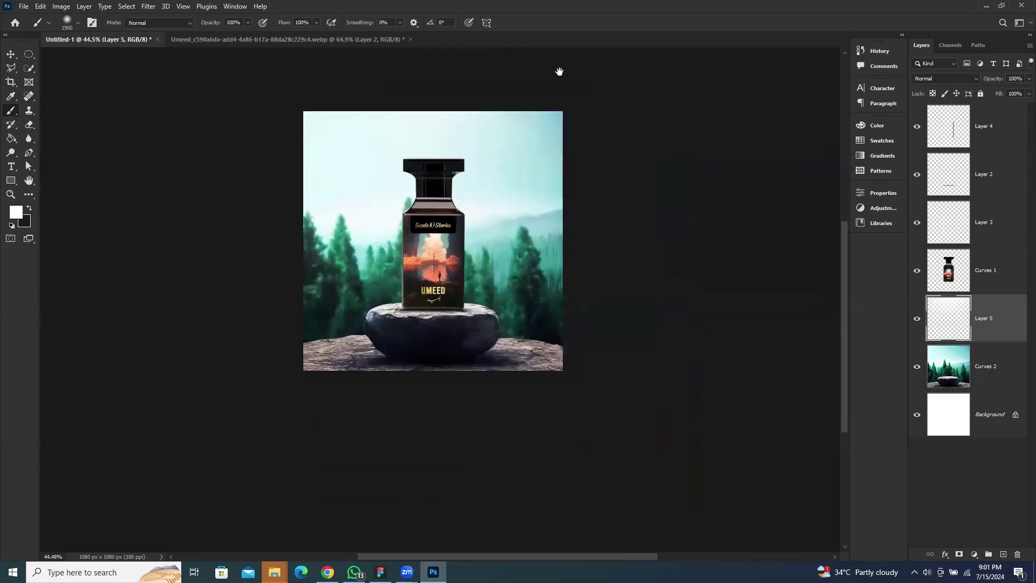
{"action": "scroll", "coordinate": [670, 121], "scroll_direction": "up", "scroll_amount": 1}
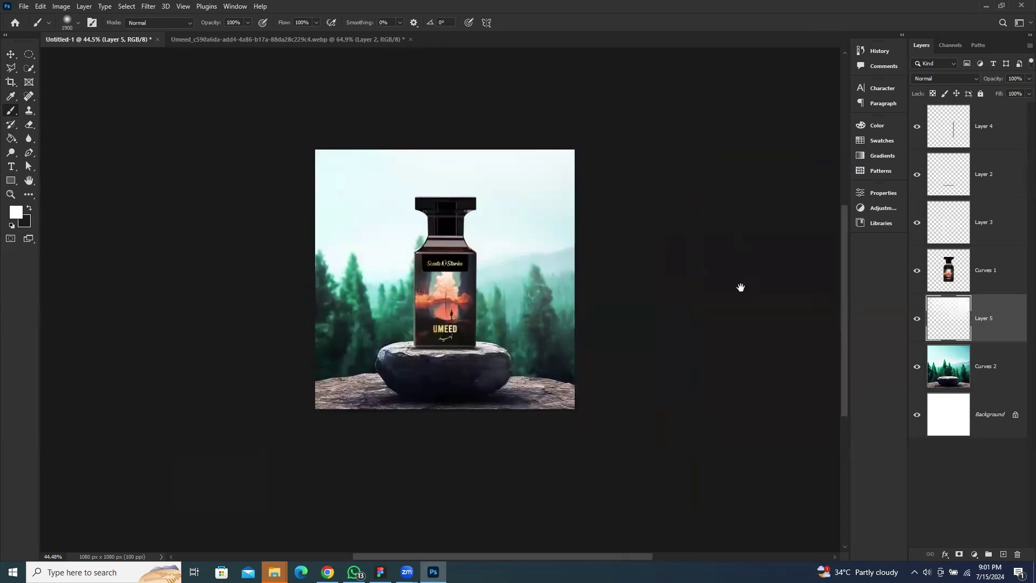
Step: Try the Dissolve blend mode on the glow layer and undo back to the unpainted layer
{"action": "left_click", "coordinate": [12, 57]}
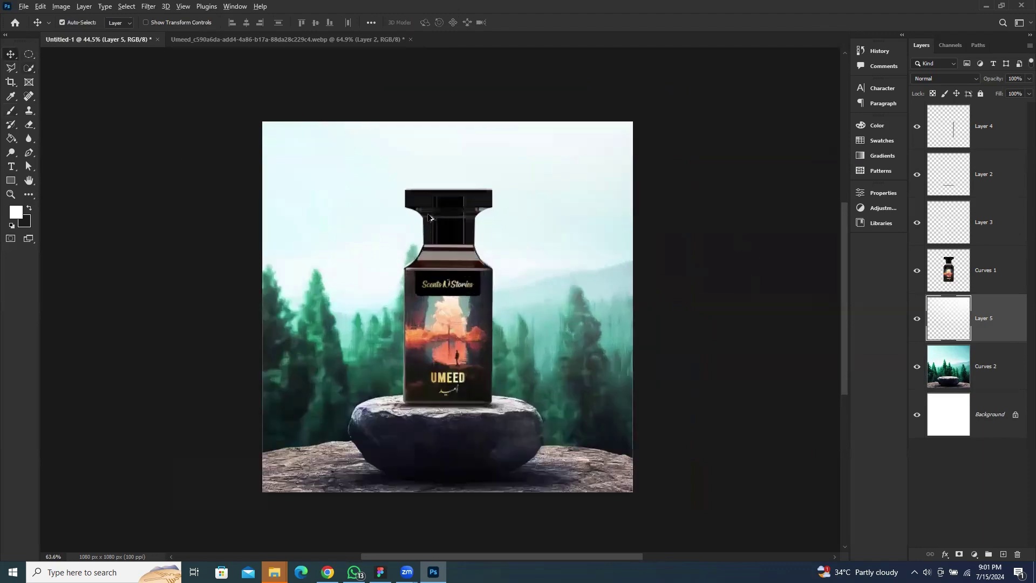
{"action": "scroll", "coordinate": [432, 217], "scroll_direction": "up", "scroll_amount": 2}
{"action": "left_click", "coordinate": [976, 79]}
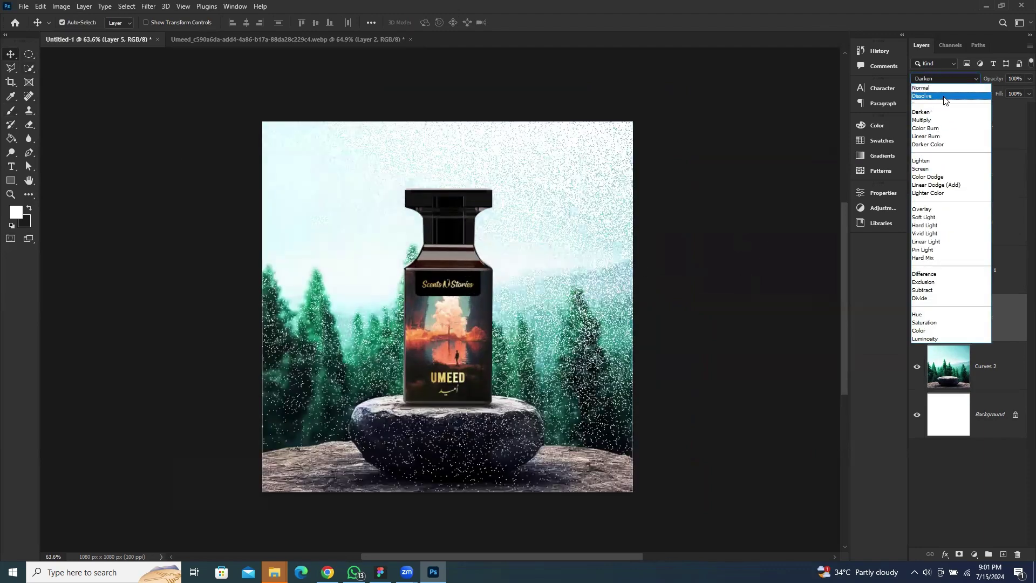
{"action": "left_click", "coordinate": [945, 100]}
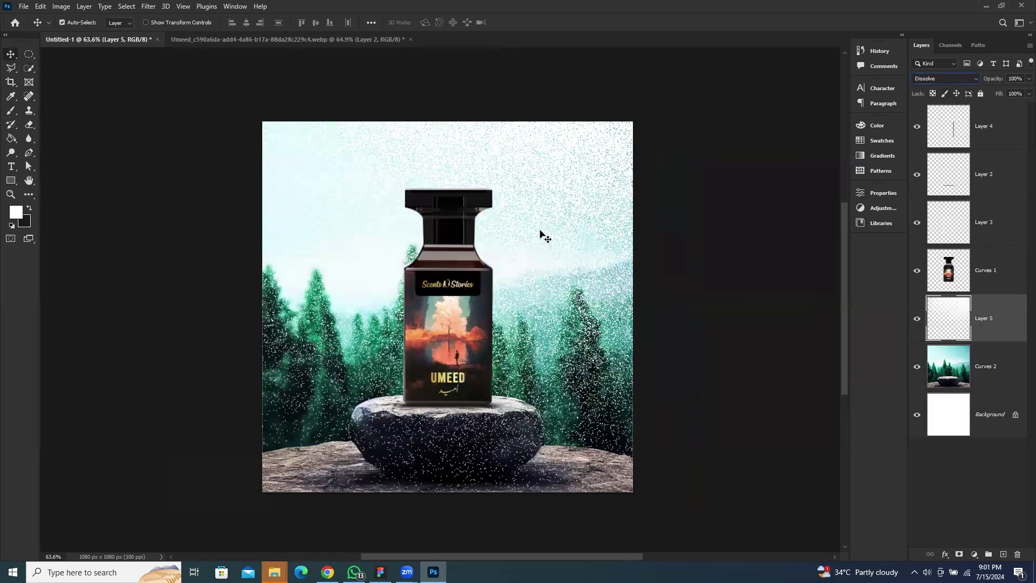
{"action": "key", "text": "ctrl+z"}
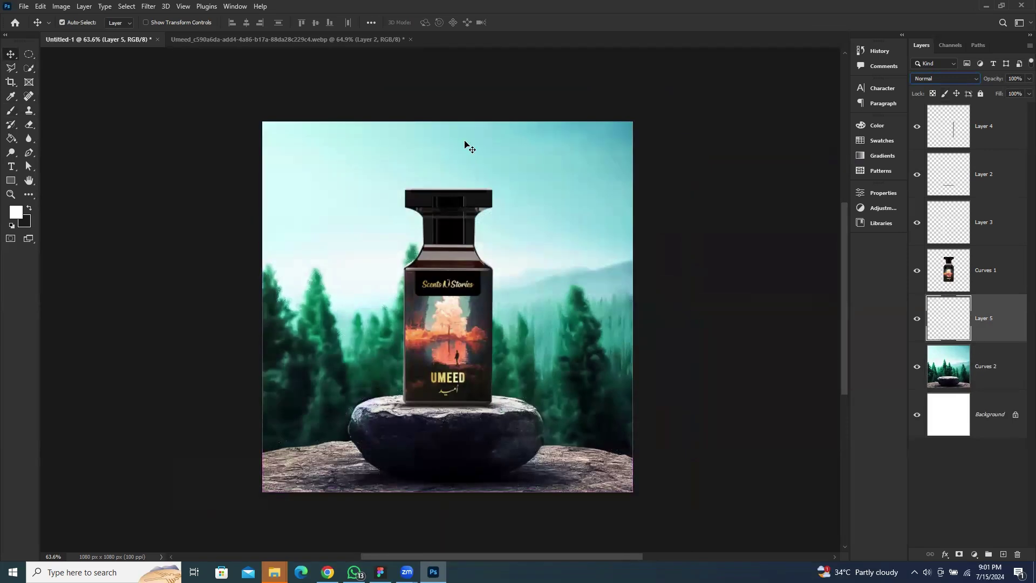
Step: Try another white brush stroke above the canvas on the empty layer and undo it
{"action": "left_click", "coordinate": [826, 181]}
{"action": "left_click", "coordinate": [984, 326]}
{"action": "key", "text": "b"}
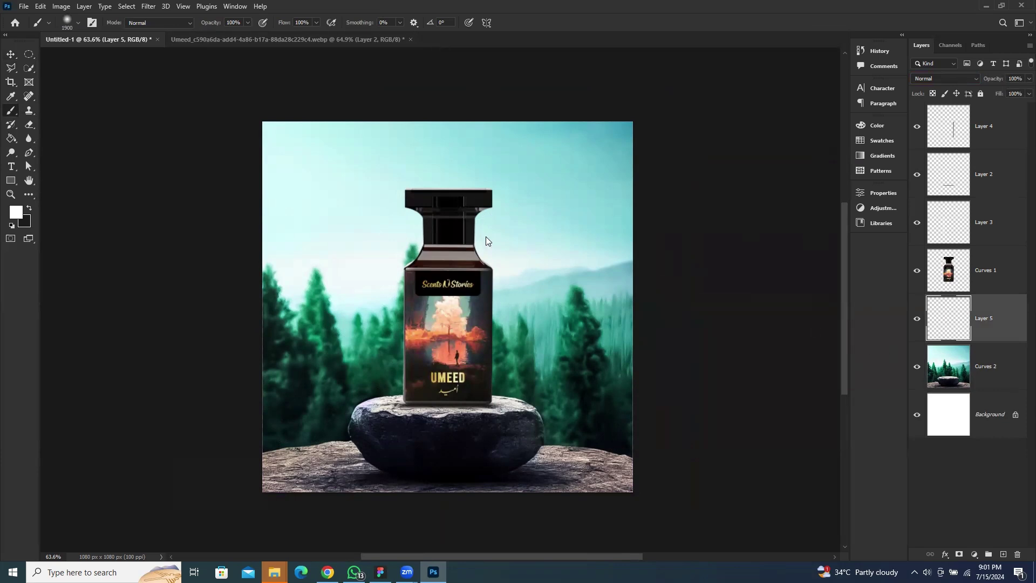
{"action": "scroll", "coordinate": [421, 183], "scroll_direction": "down", "scroll_amount": 3}
{"action": "left_click_drag", "start_coordinate": [399, 121], "coordinate": [410, 178]}
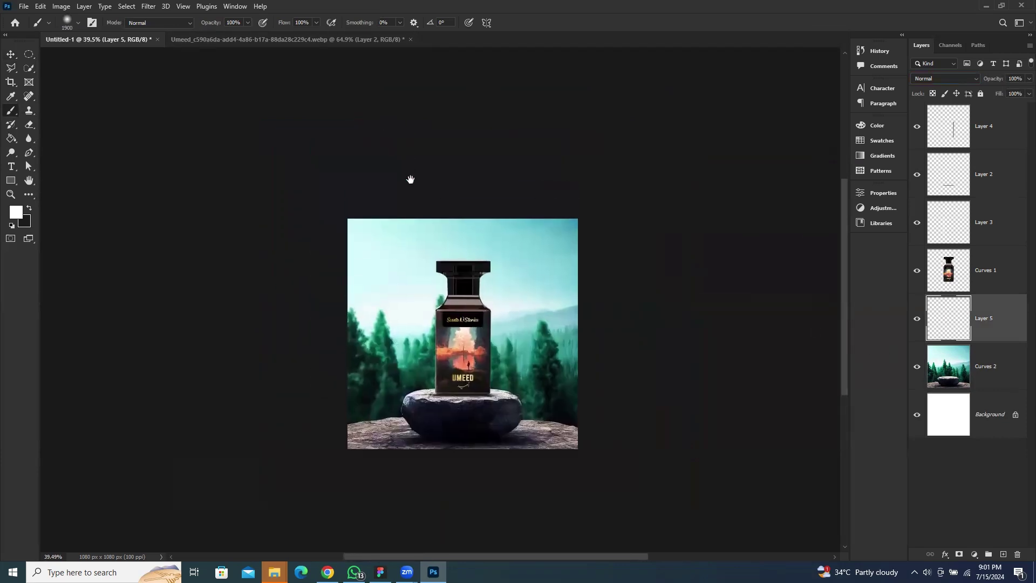
{"action": "key", "text": "v"}
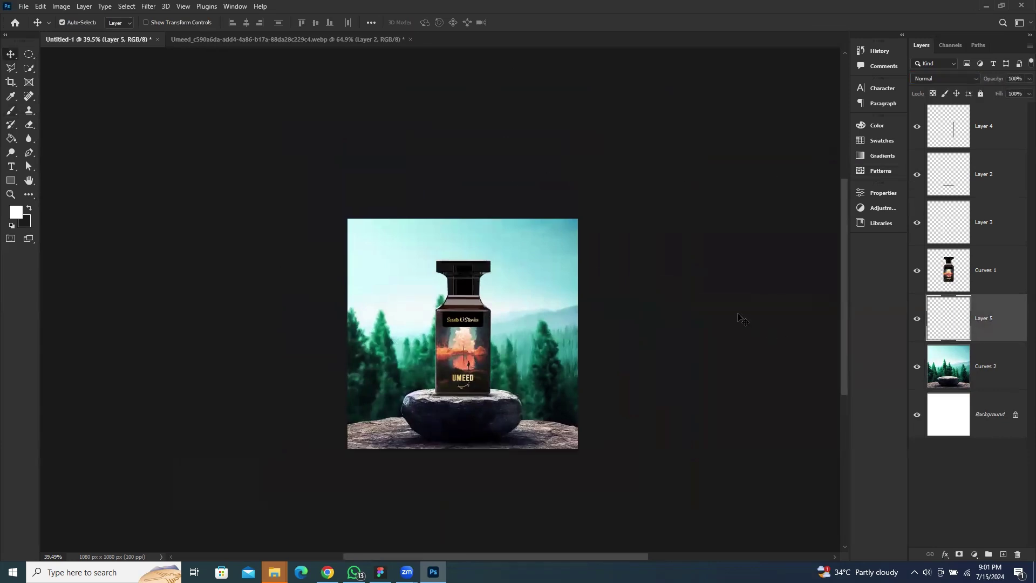
{"action": "key", "text": "b"}
{"action": "left_click_drag", "start_coordinate": [448, 159], "coordinate": [509, 156]}
{"action": "key", "text": "ctrl+z"}
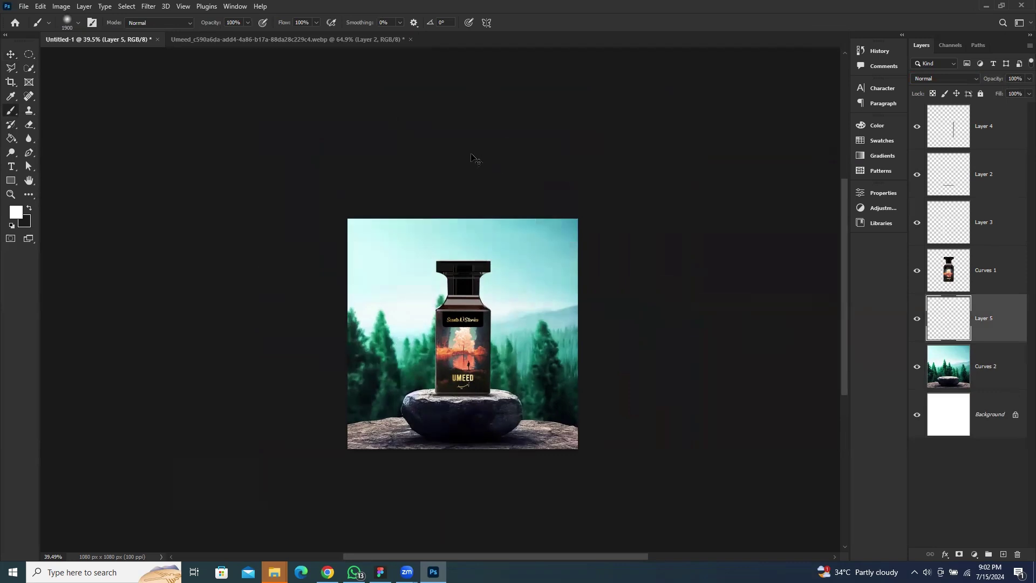
Step: Try a white glow above the bottle with the brush reduced to 1600 px, then delete the glow layer
{"action": "key", "text": "bracketleft"}
{"action": "key", "text": "bracketleft"}
{"action": "key", "text": "bracketleft"}
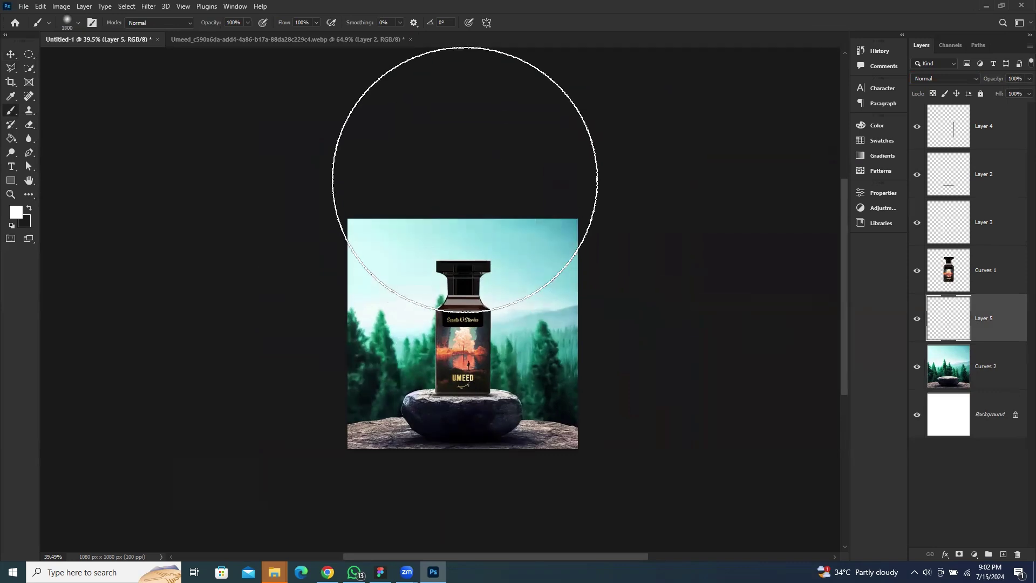
{"action": "key", "text": "bracketleft"}
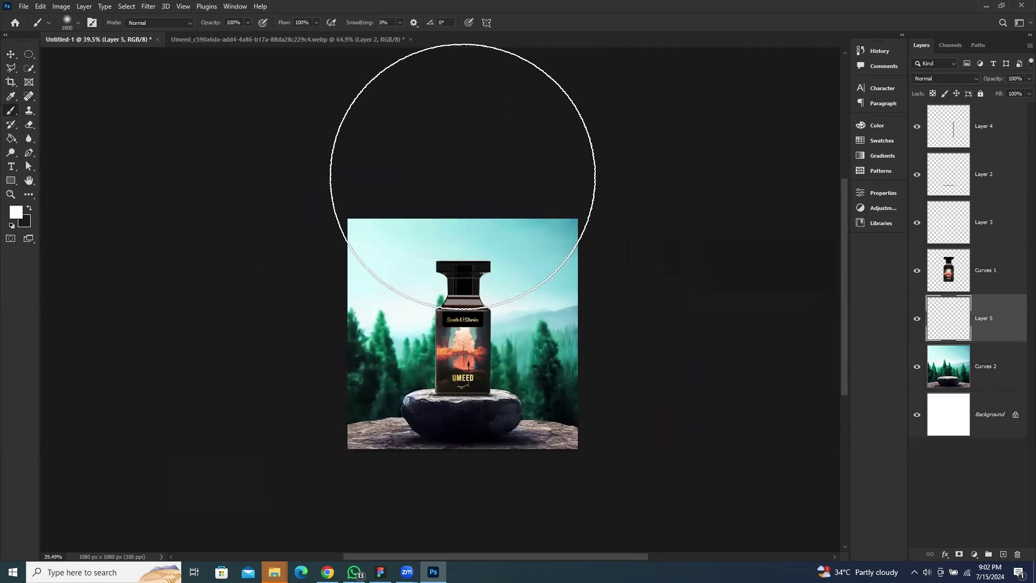
{"action": "left_click", "coordinate": [463, 188]}
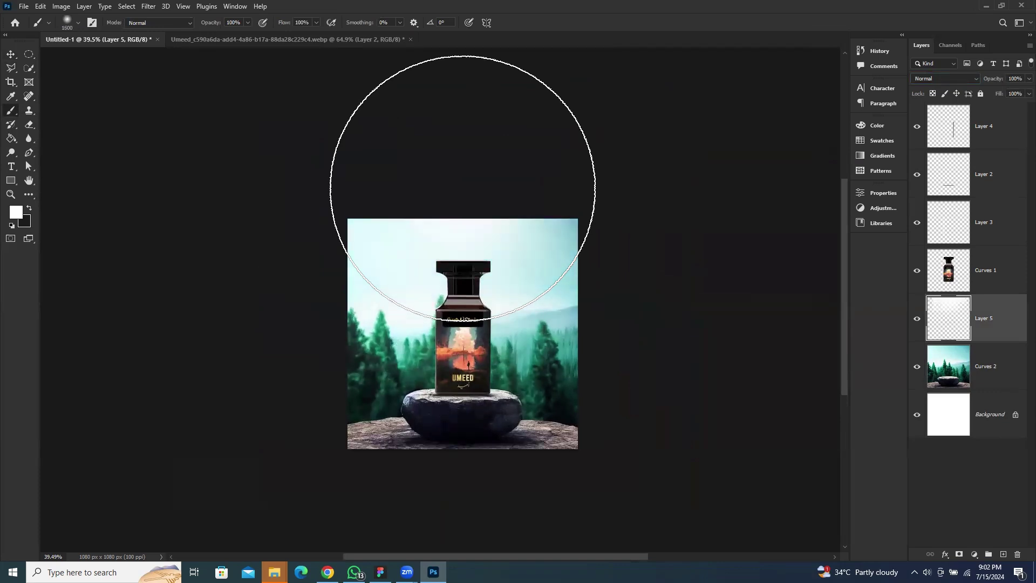
{"action": "key", "text": "Delete"}
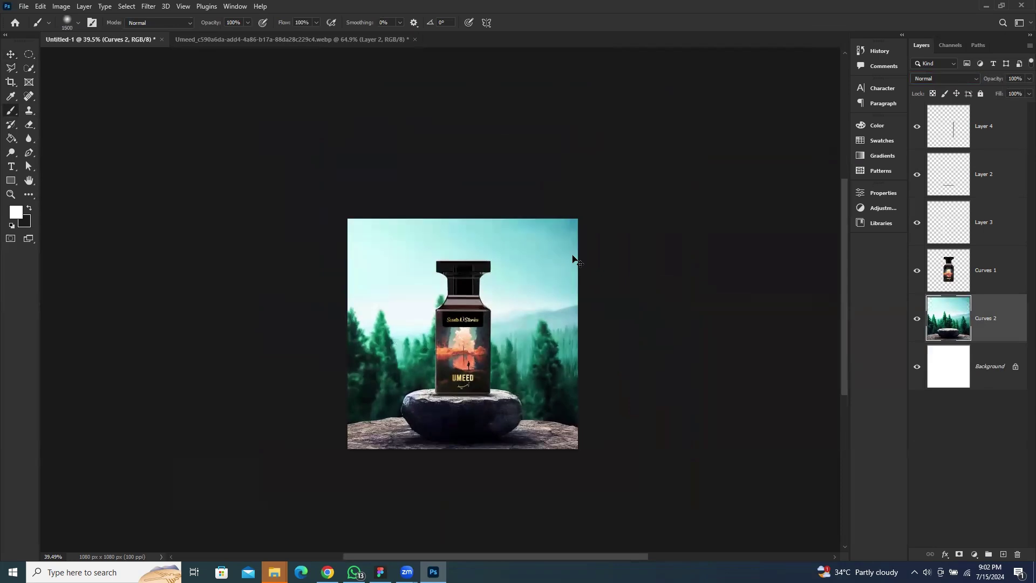
Step: Add a new layer above the forest background and paint a soft white glow over the sky with a 2000 px brush
{"action": "key", "text": "ctrl+shift+alt+n"}
{"action": "key", "text": "bracketright"}
{"action": "key", "text": "bracketright"}
{"action": "key", "text": "bracketright"}
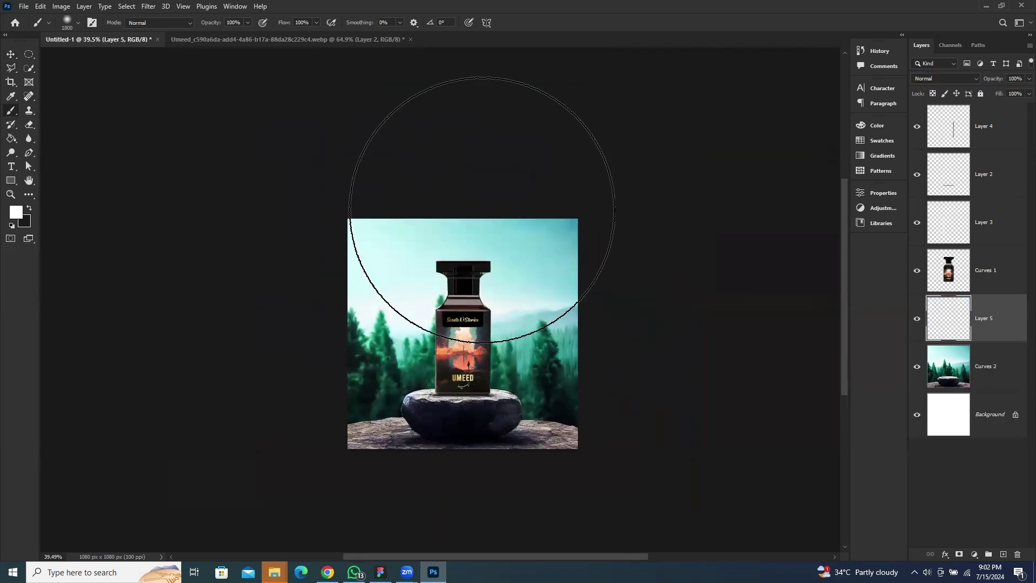
{"action": "key", "text": "bracketright"}
{"action": "key", "text": "bracketright"}
{"action": "left_click", "coordinate": [469, 140]}
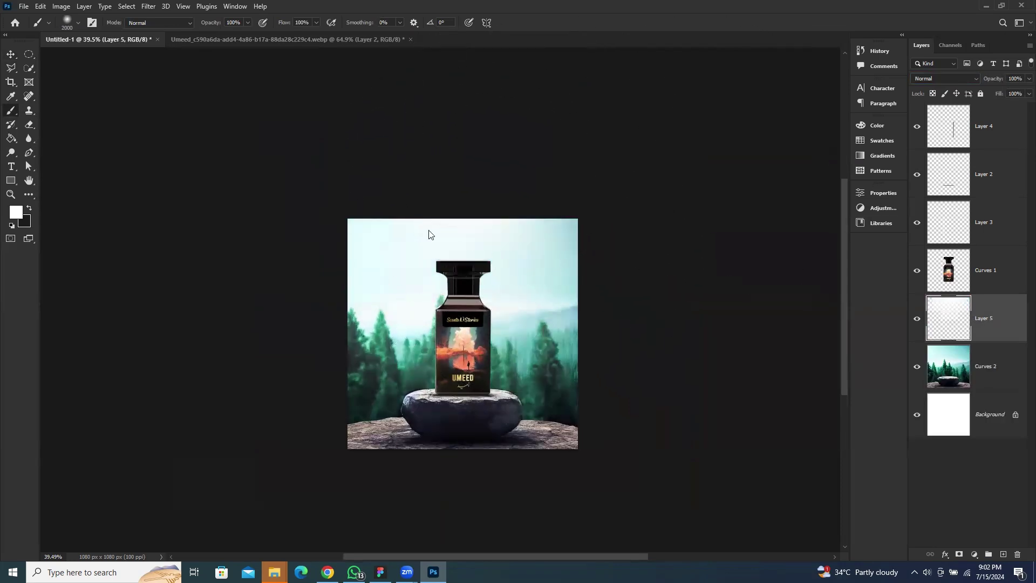
Step: Set the glow layer's blend mode to Dissolve
{"action": "left_click", "coordinate": [10, 54]}
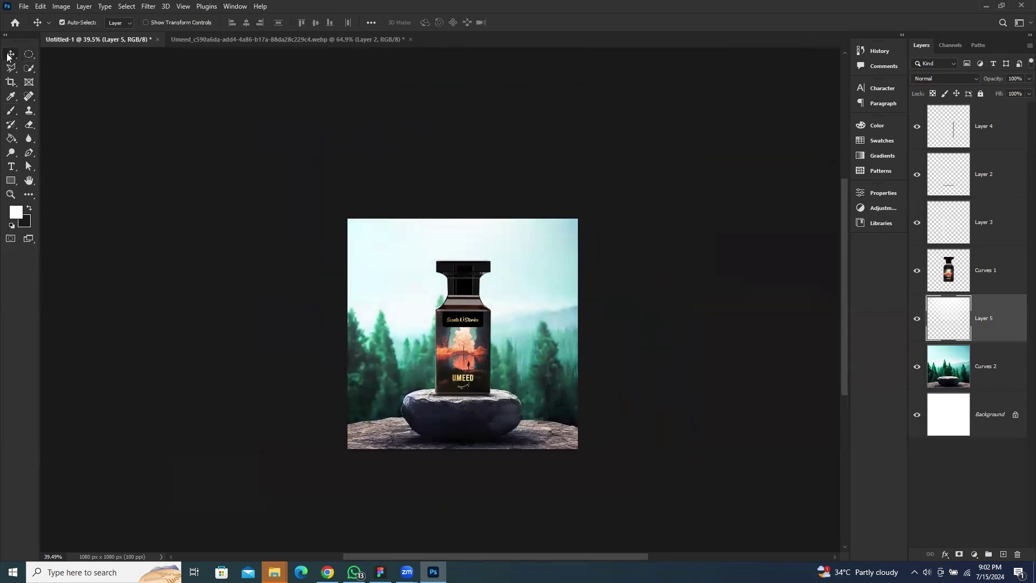
{"action": "left_click", "coordinate": [962, 80]}
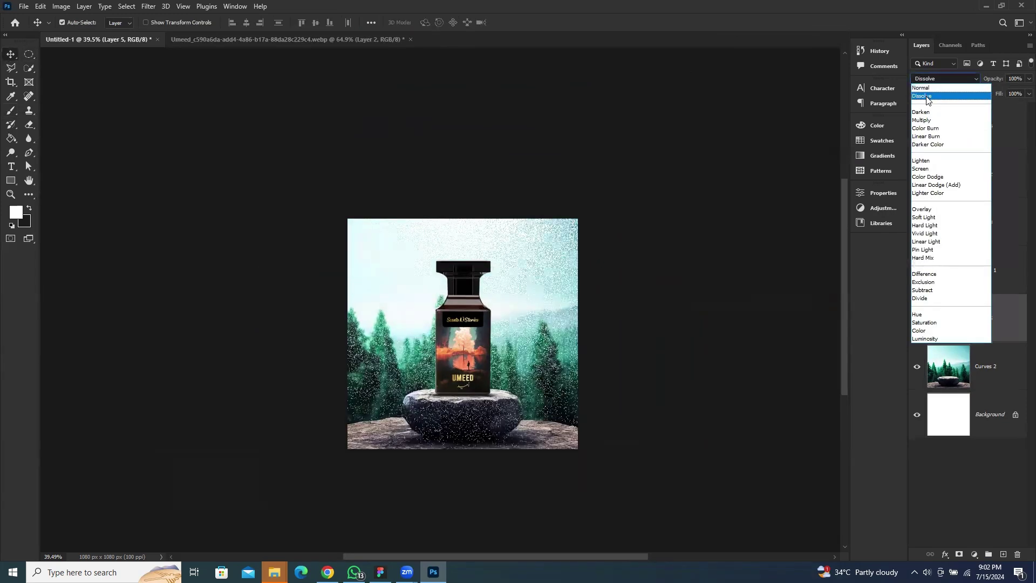
{"action": "left_click", "coordinate": [927, 95]}
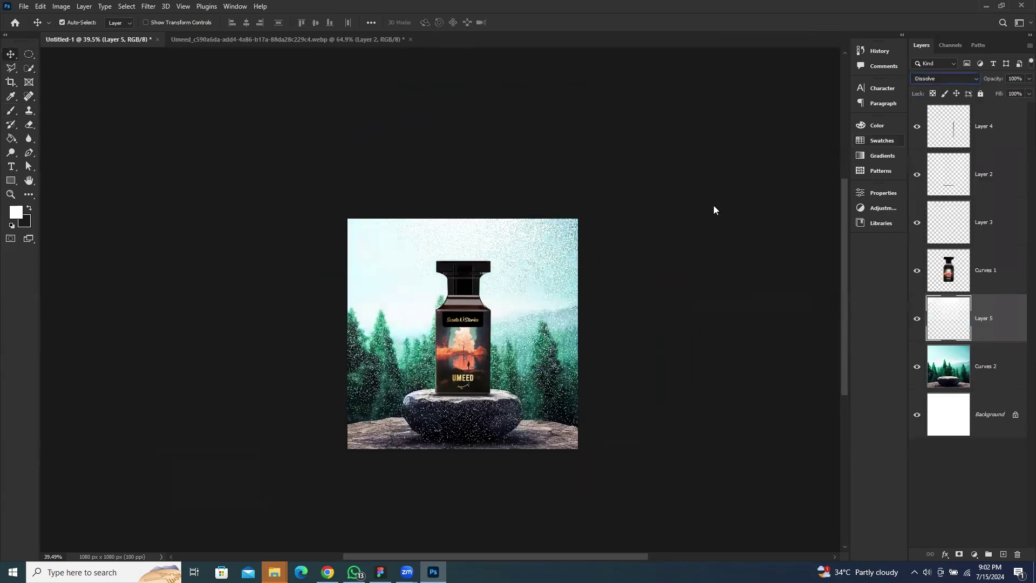
Step: Move the dissolve glow layer upward so its specks concentrate over the sky instead of the rocks
{"action": "left_click", "coordinate": [736, 233]}
{"action": "scroll", "coordinate": [555, 274], "scroll_direction": "up", "scroll_amount": 3}
{"action": "left_click_drag", "start_coordinate": [748, 217], "coordinate": [774, 174]}
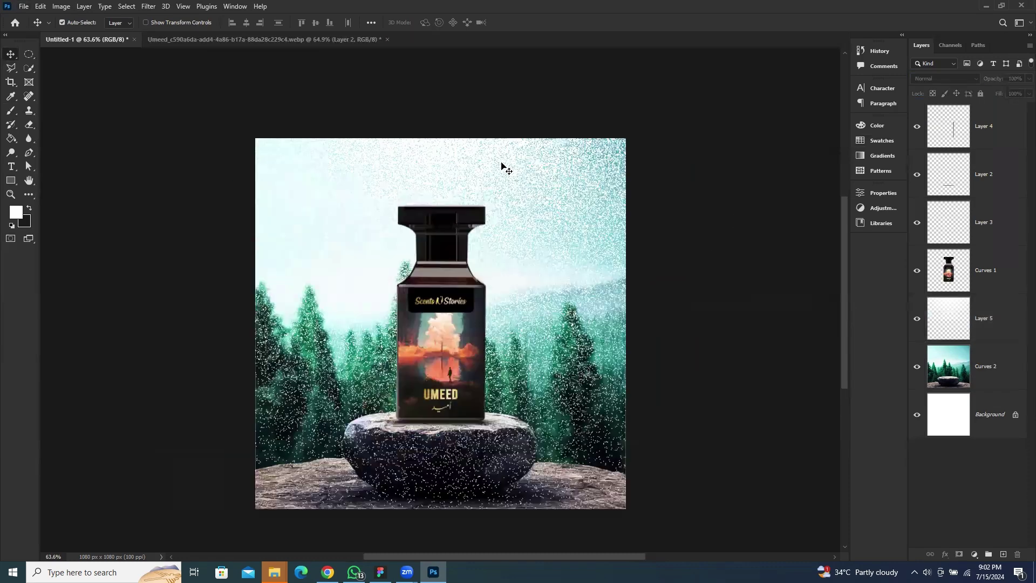
{"action": "left_click_drag", "start_coordinate": [510, 169], "coordinate": [513, 124]}
Step: Set the glow layer's opacity to 5%
{"action": "left_click", "coordinate": [998, 82]}
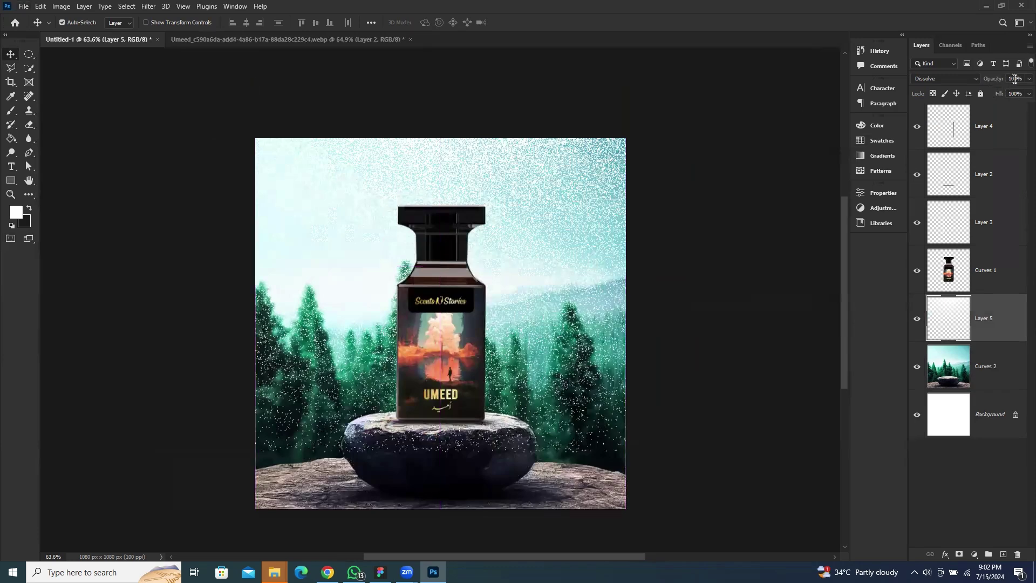
{"action": "type", "text": "5"}
{"action": "key", "text": "Return"}
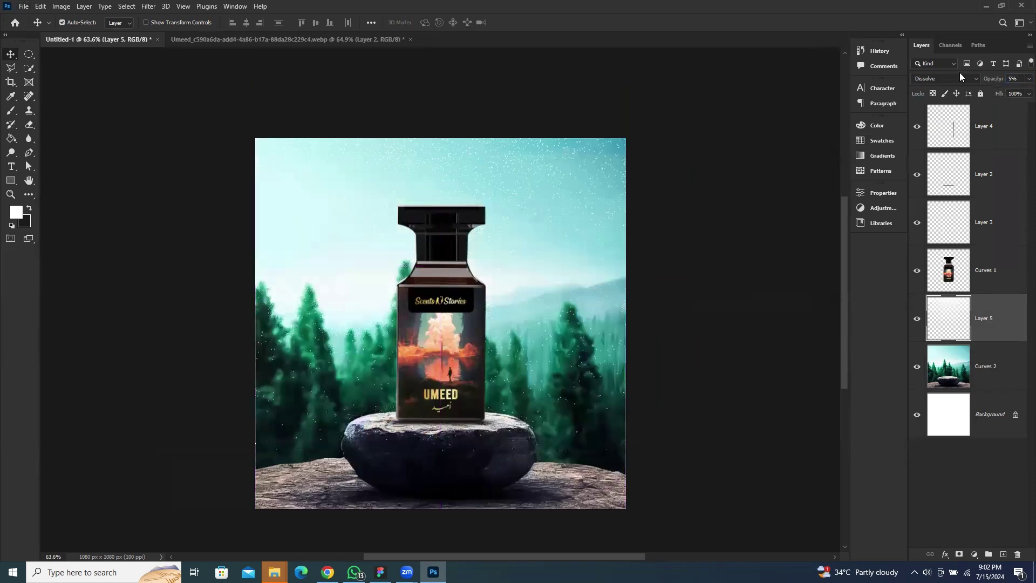
{"action": "scroll", "coordinate": [475, 283], "scroll_direction": "down", "scroll_amount": 3}
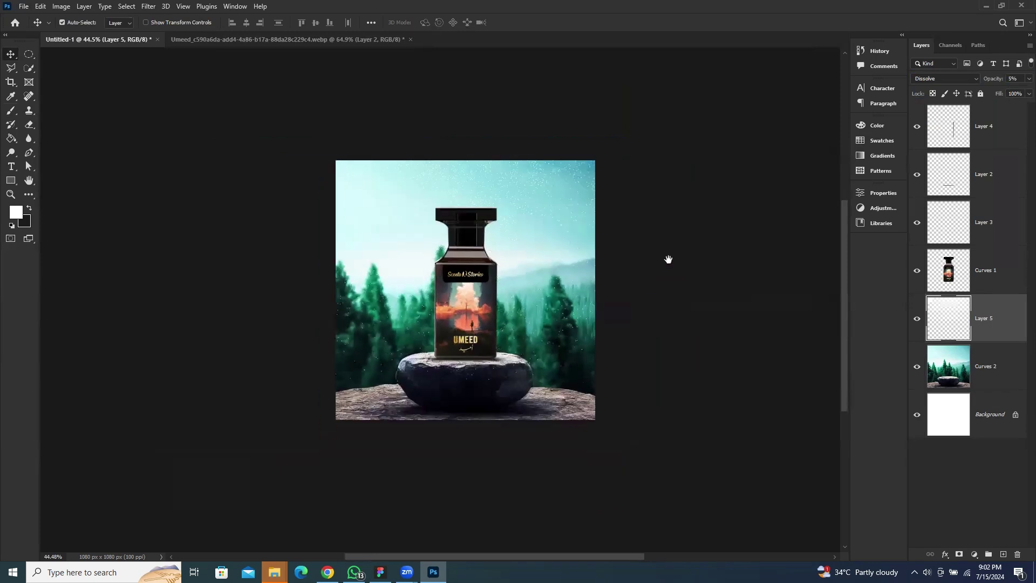
Step: Reselect the glow layer and enlarge the soft round Eraser to 1200 px
{"action": "left_click", "coordinate": [1021, 308], "text": "ctrl"}
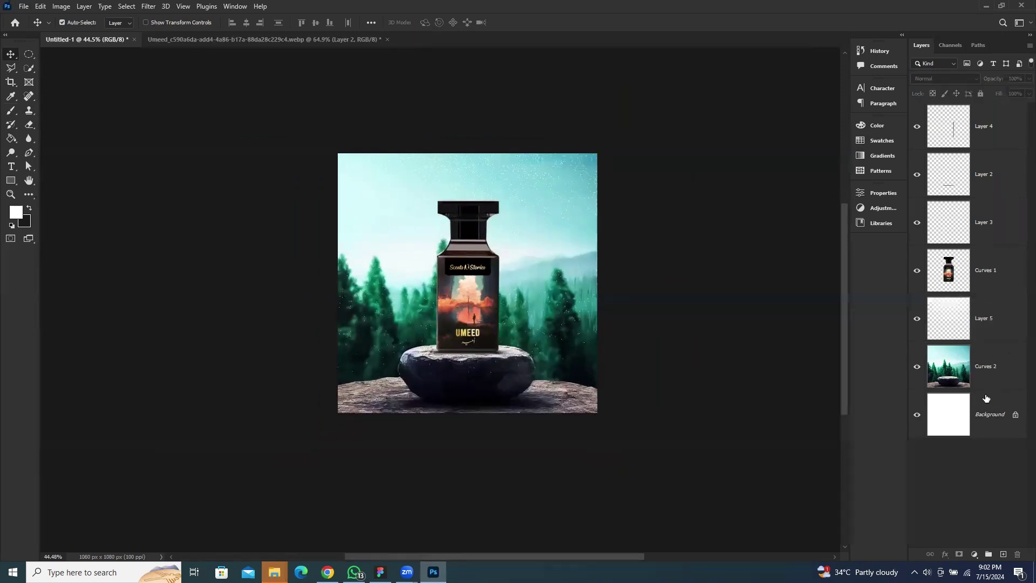
{"action": "left_click", "coordinate": [1012, 366]}
{"action": "left_click", "coordinate": [1000, 323]}
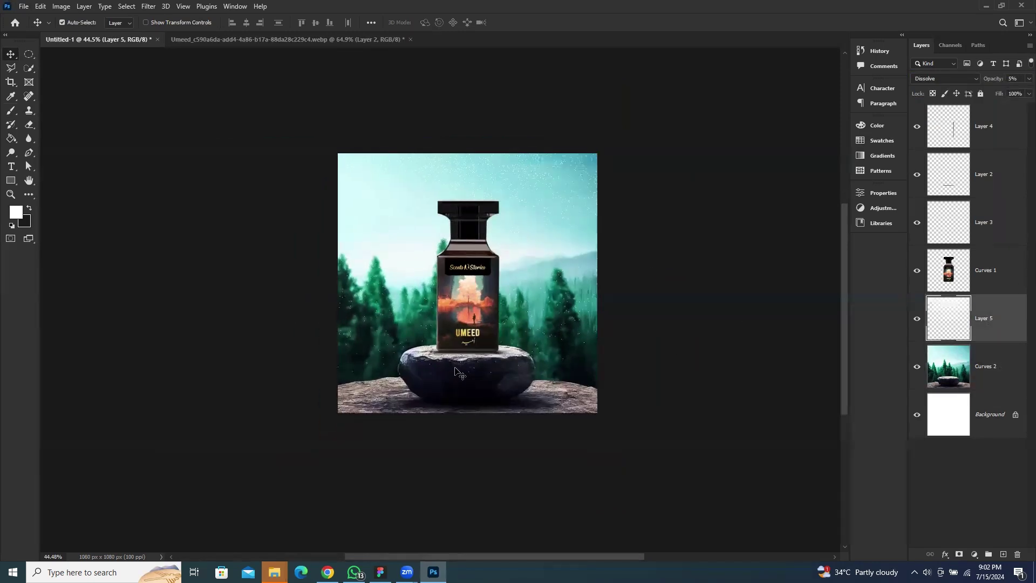
{"action": "key", "text": "e"}
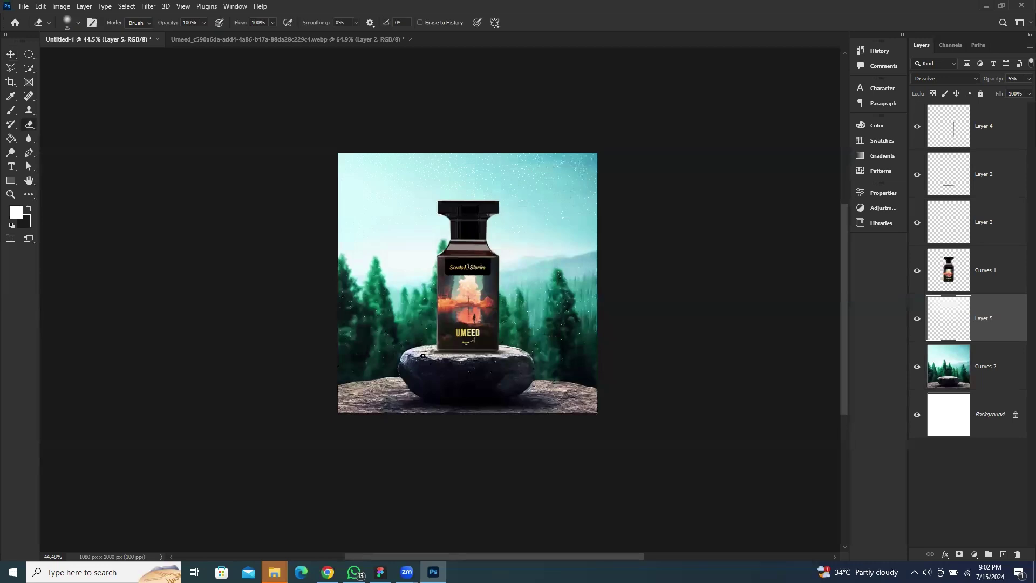
{"action": "key", "text": "bracketright"}
{"action": "key", "text": "bracketright"}
{"action": "key", "text": "bracketright"}
{"action": "key", "text": "bracketright"}
{"action": "key", "text": "bracketright"}
{"action": "key", "text": "bracketright"}
{"action": "key", "text": "bracketright"}
{"action": "key", "text": "bracketright"}
{"action": "key", "text": "bracketright"}
{"action": "key", "text": "bracketright"}
{"action": "key", "text": "bracketright"}
{"action": "key", "text": "bracketright"}
{"action": "key", "text": "bracketright"}
{"action": "key", "text": "bracketright"}
{"action": "key", "text": "bracketright"}
{"action": "key", "text": "bracketright"}
{"action": "key", "text": "bracketright"}
{"action": "key", "text": "bracketright"}
{"action": "right_click", "coordinate": [554, 271]}
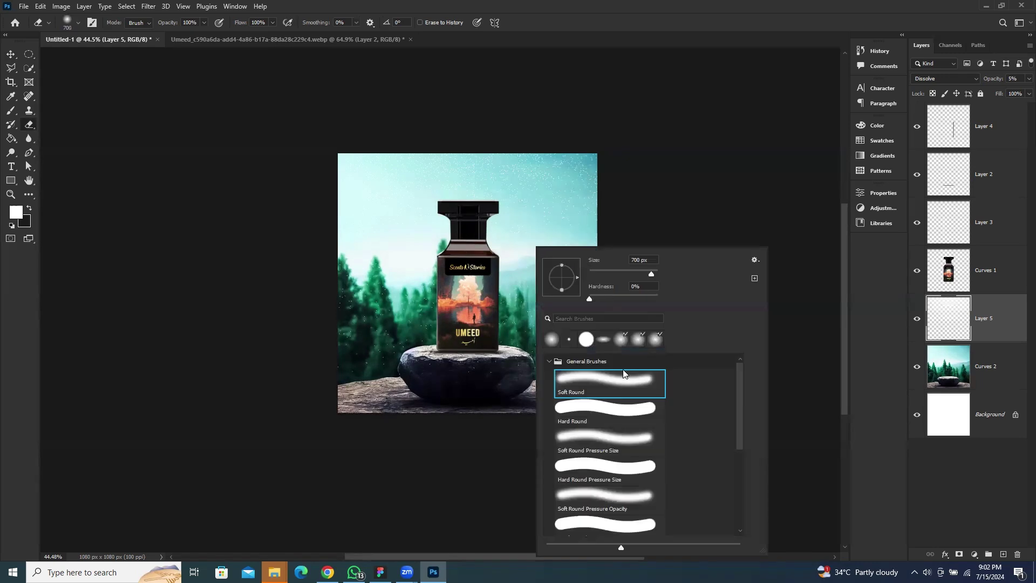
{"action": "key", "text": "Escape"}
{"action": "key", "text": "bracketright"}
{"action": "key", "text": "bracketright"}
{"action": "key", "text": "bracketright"}
{"action": "key", "text": "bracketright"}
{"action": "key", "text": "bracketright"}
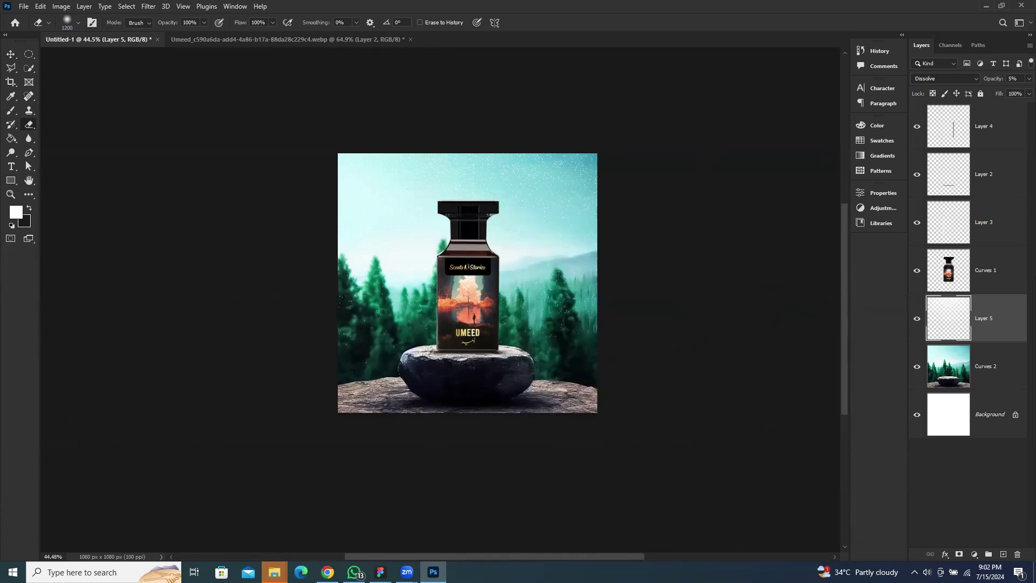
Step: Set the dissolve glow layer's opacity to 10%
{"action": "left_click", "coordinate": [17, 56]}
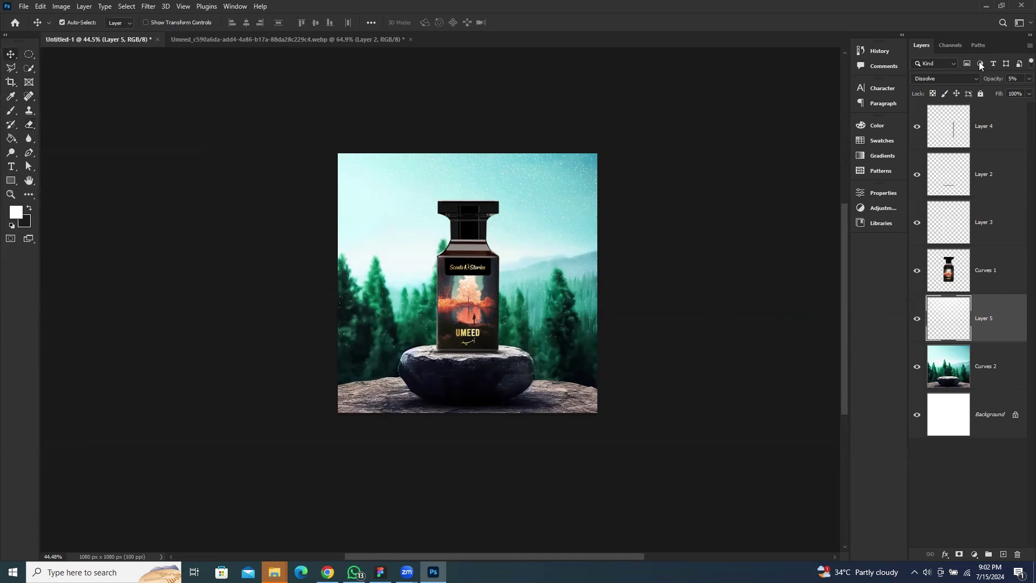
{"action": "key", "text": "1"}
{"action": "key", "text": "0"}
{"action": "key", "text": "Return"}
Step: Examine the speckled glow across the sky, forest, bottle and rock up close and at full view
{"action": "scroll", "coordinate": [531, 234], "scroll_direction": "up", "scroll_amount": 3}
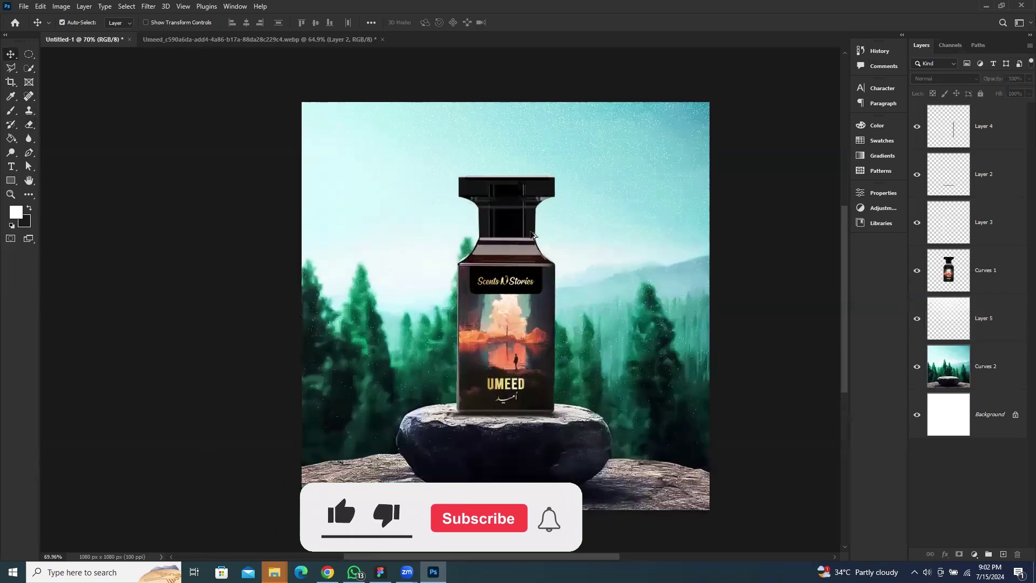
{"action": "scroll", "coordinate": [531, 235], "scroll_direction": "up", "scroll_amount": 2}
{"action": "scroll", "coordinate": [678, 224], "scroll_direction": "up", "scroll_amount": 1}
{"action": "scroll", "coordinate": [678, 225], "scroll_direction": "right", "scroll_amount": 1}
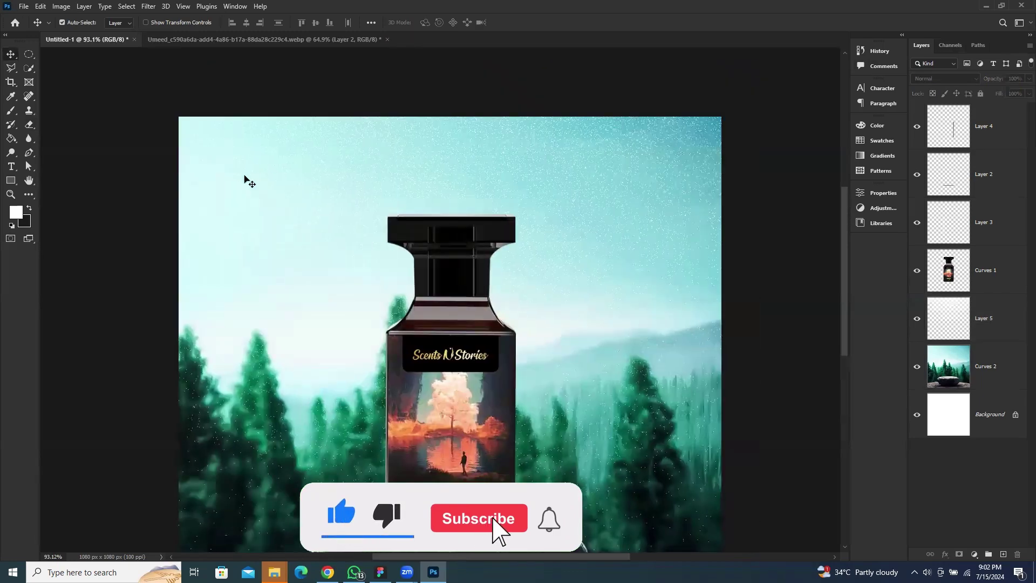
{"action": "scroll", "coordinate": [674, 259], "scroll_direction": "down", "scroll_amount": 3}
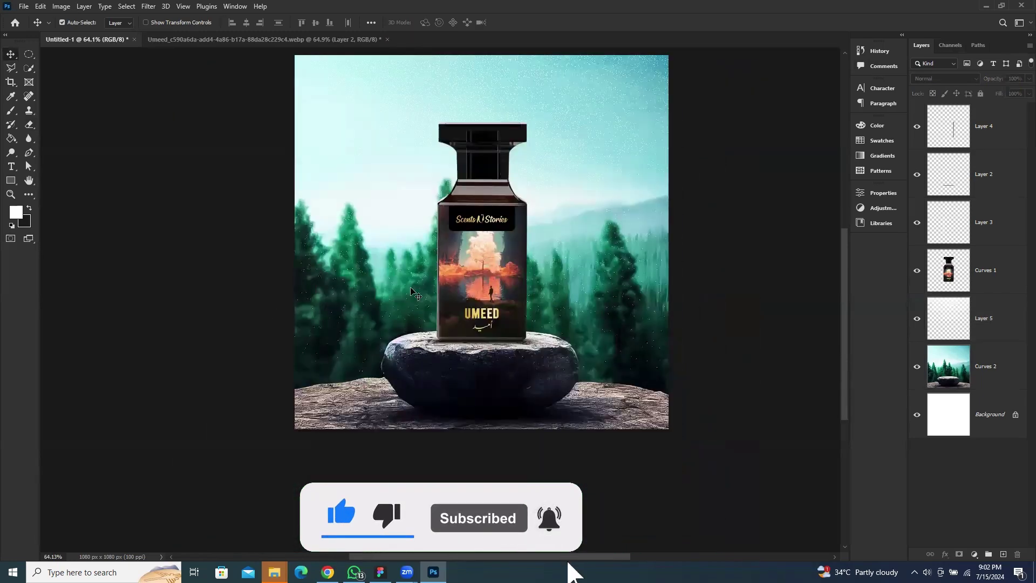
{"action": "scroll", "coordinate": [532, 291], "scroll_direction": "up", "scroll_amount": 3}
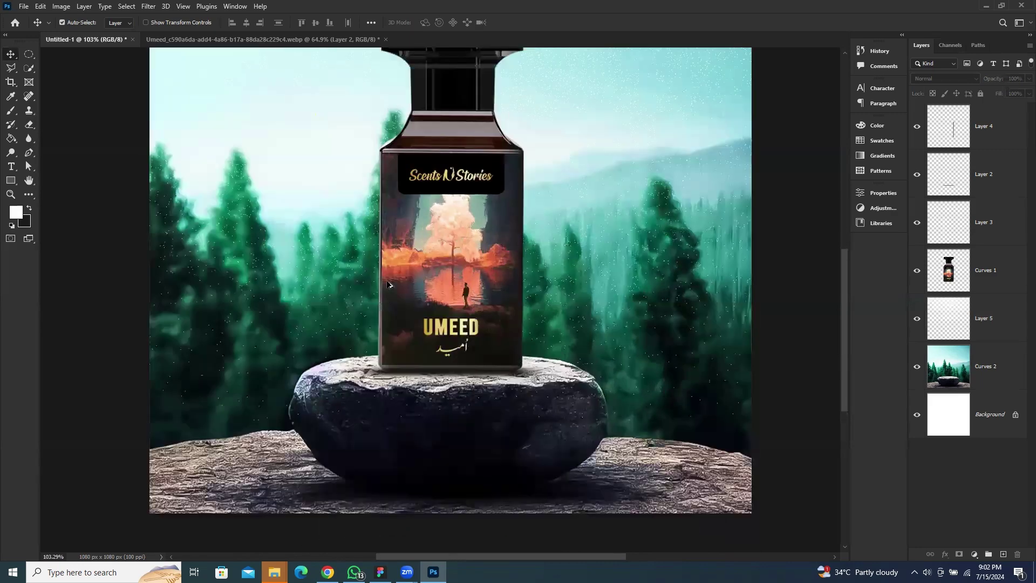
{"action": "scroll", "coordinate": [620, 264], "scroll_direction": "up", "scroll_amount": 2}
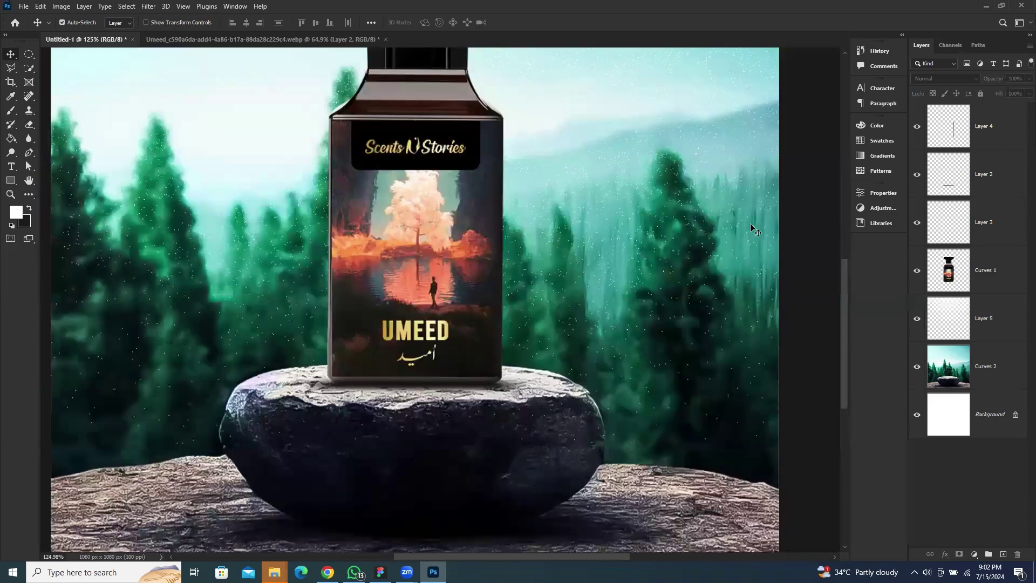
{"action": "scroll", "coordinate": [751, 255], "scroll_direction": "down", "scroll_amount": 3}
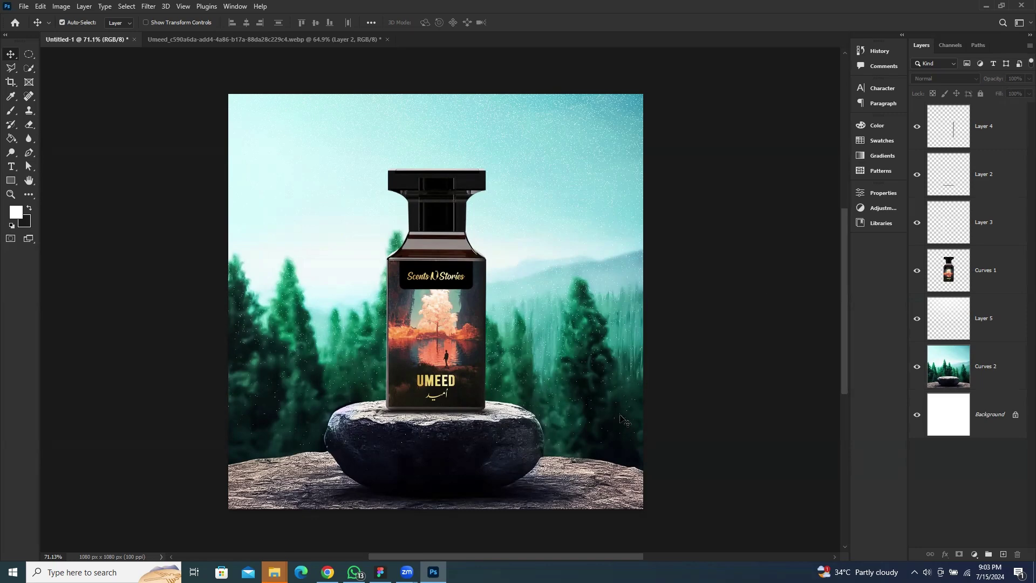
{"action": "scroll", "coordinate": [440, 451], "scroll_direction": "up", "scroll_amount": 2}
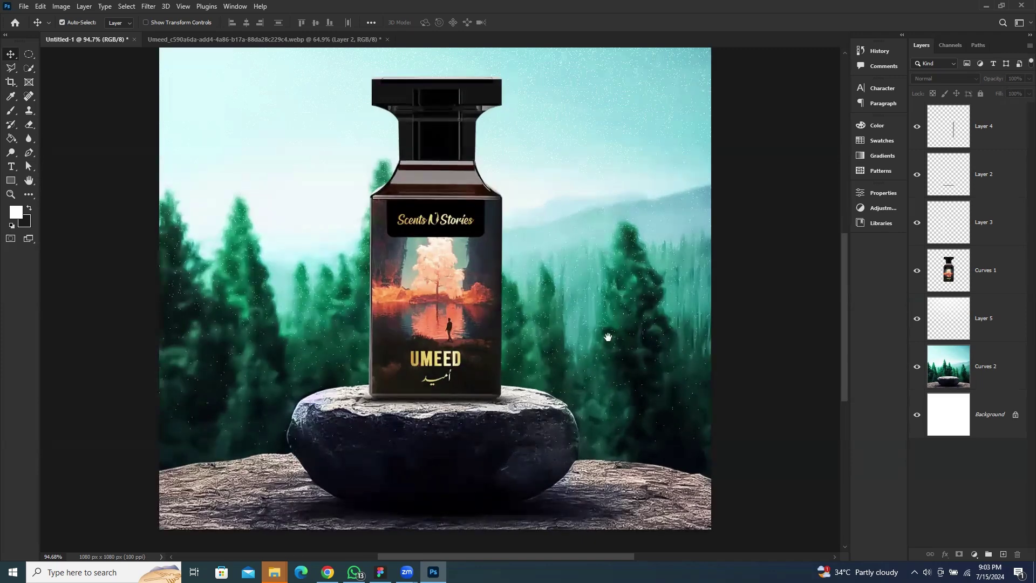
{"action": "scroll", "coordinate": [607, 337], "scroll_direction": "up", "scroll_amount": 2}
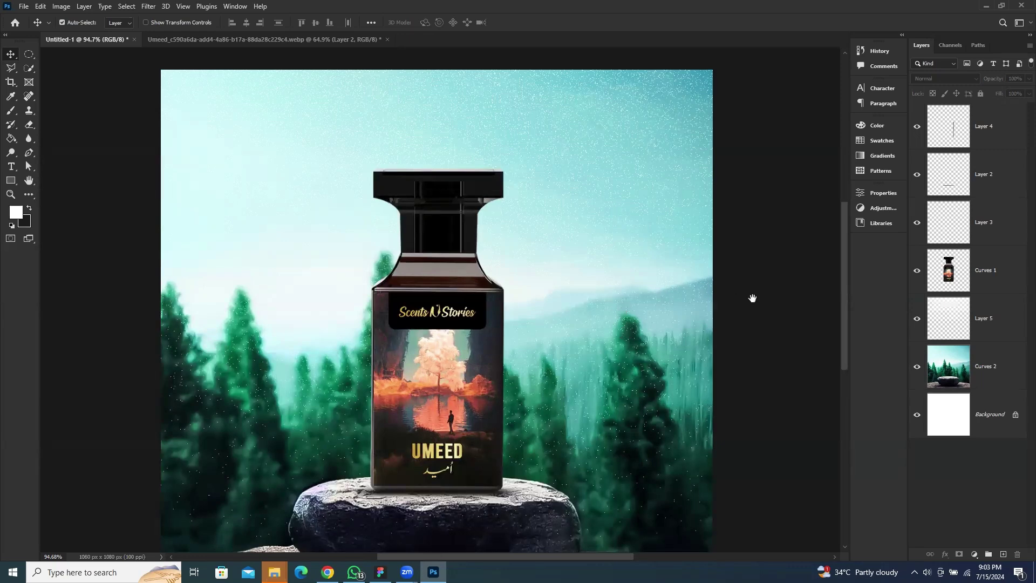
{"action": "left_click_drag", "start_coordinate": [751, 296], "coordinate": [786, 307]}
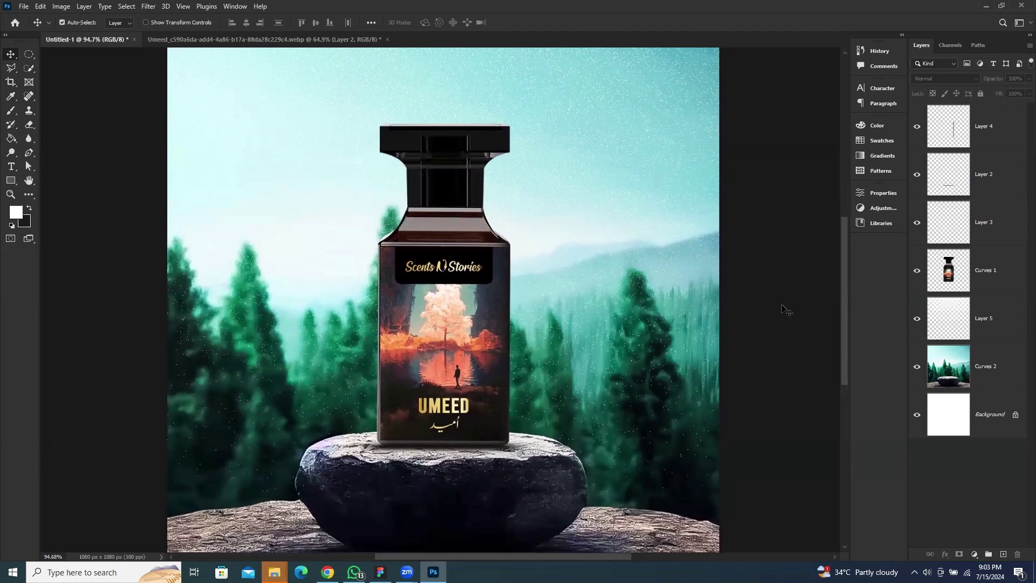
Step: Add the text "UMEED" in the sky to the left of the bottle cap
{"action": "key", "text": "t"}
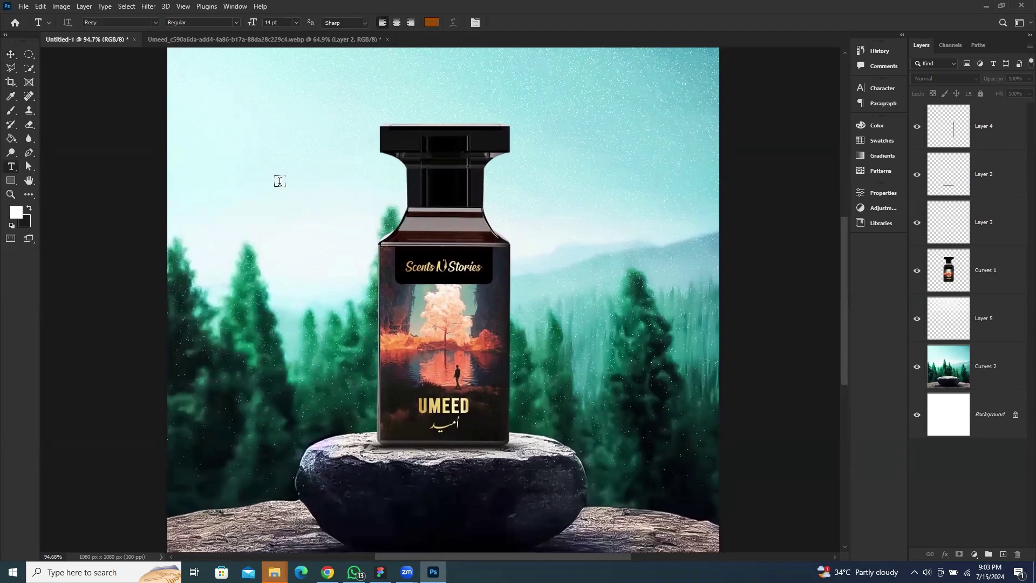
{"action": "left_click", "coordinate": [280, 177]}
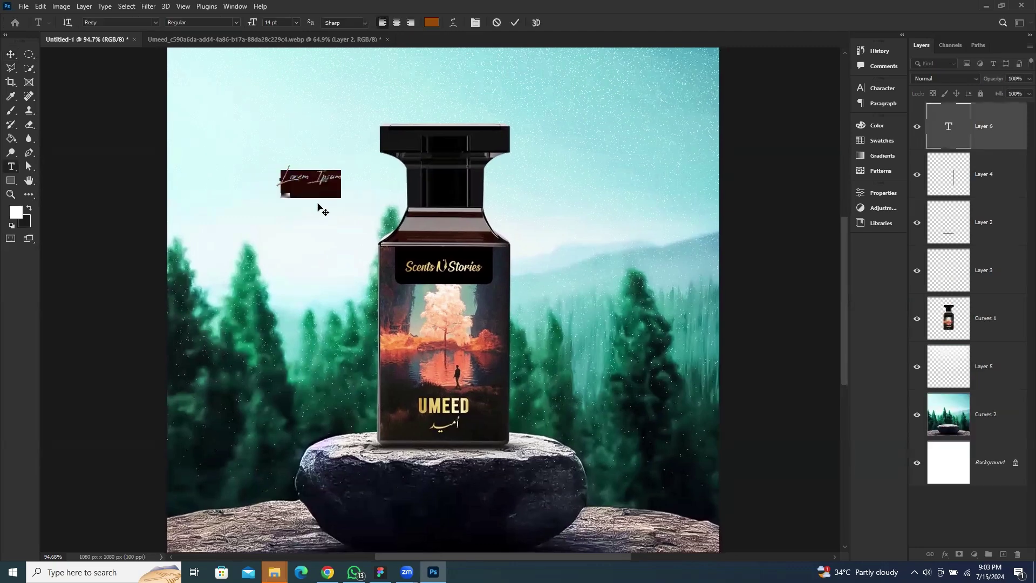
{"action": "type", "text": "UMEED"}
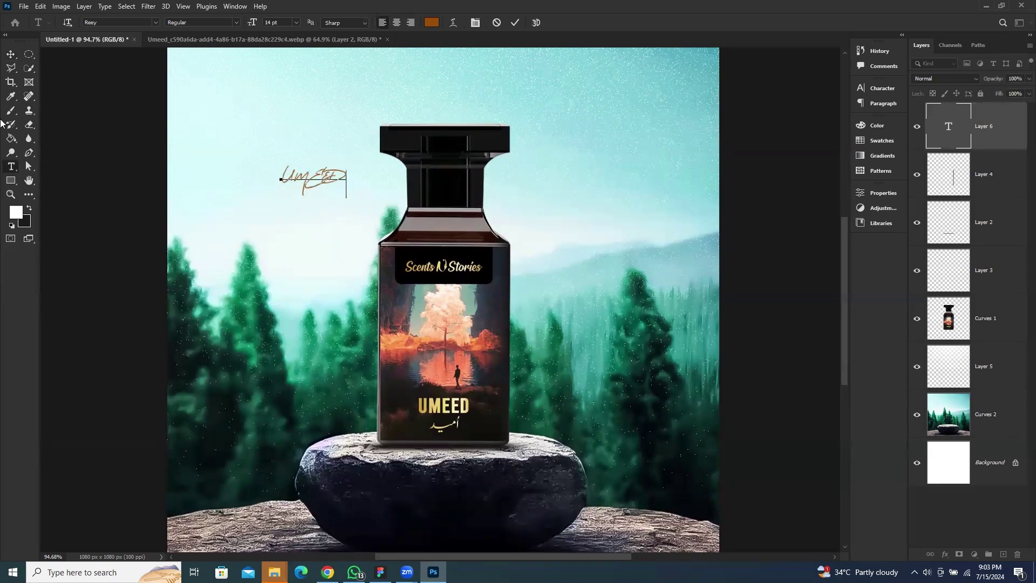
{"action": "left_click", "coordinate": [11, 54]}
{"action": "left_click", "coordinate": [316, 178]}
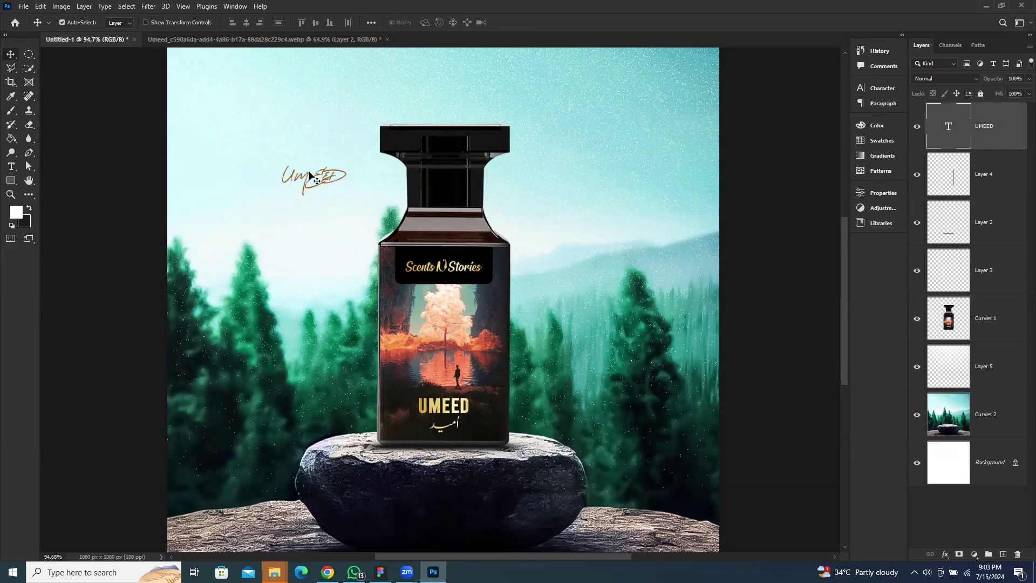
Step: Try Raleway on the UMEED text, then set its font to Aku & Kamu
{"action": "left_click", "coordinate": [885, 88]}
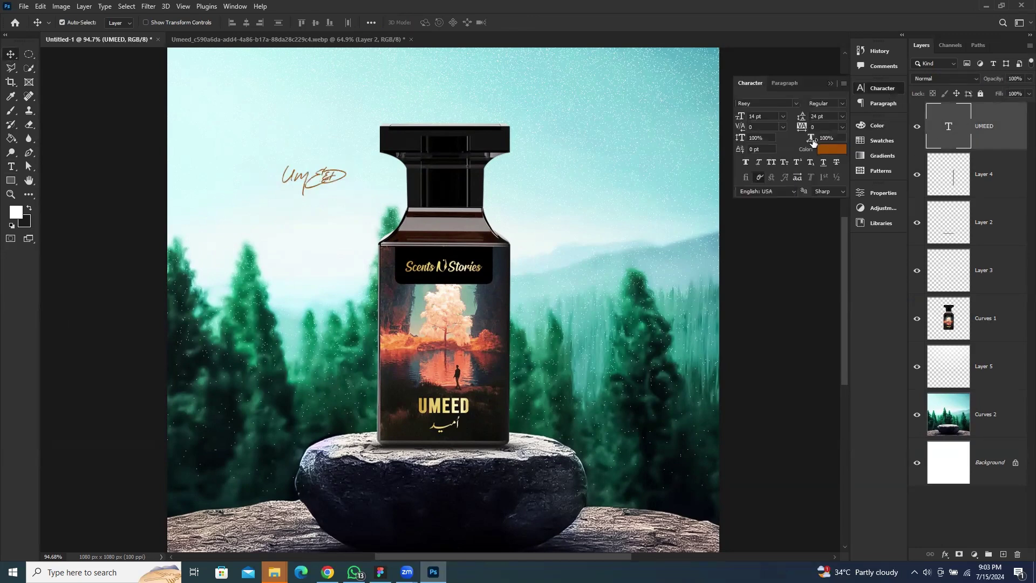
{"action": "left_click", "coordinate": [797, 103]}
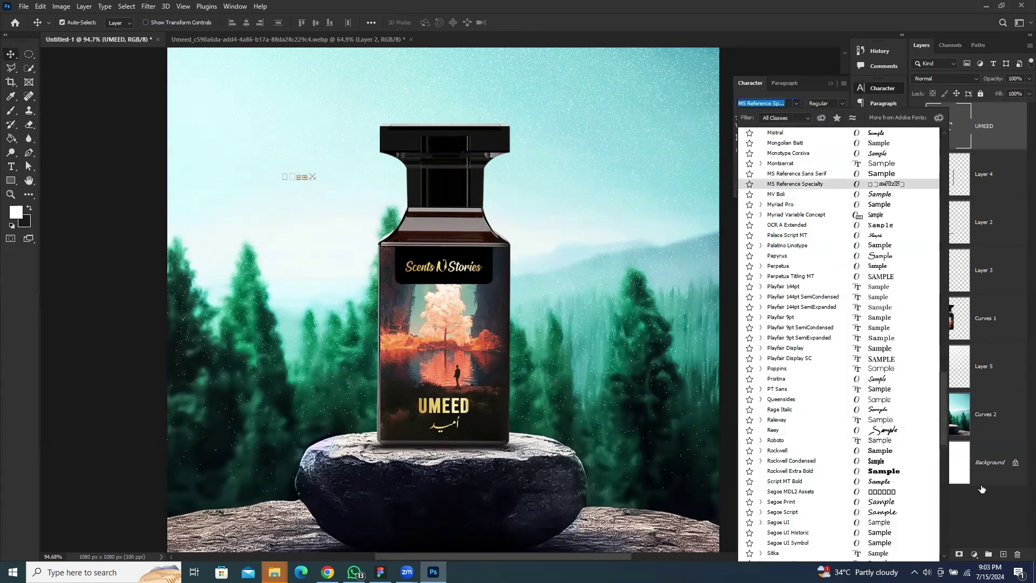
{"action": "left_click", "coordinate": [936, 420]}
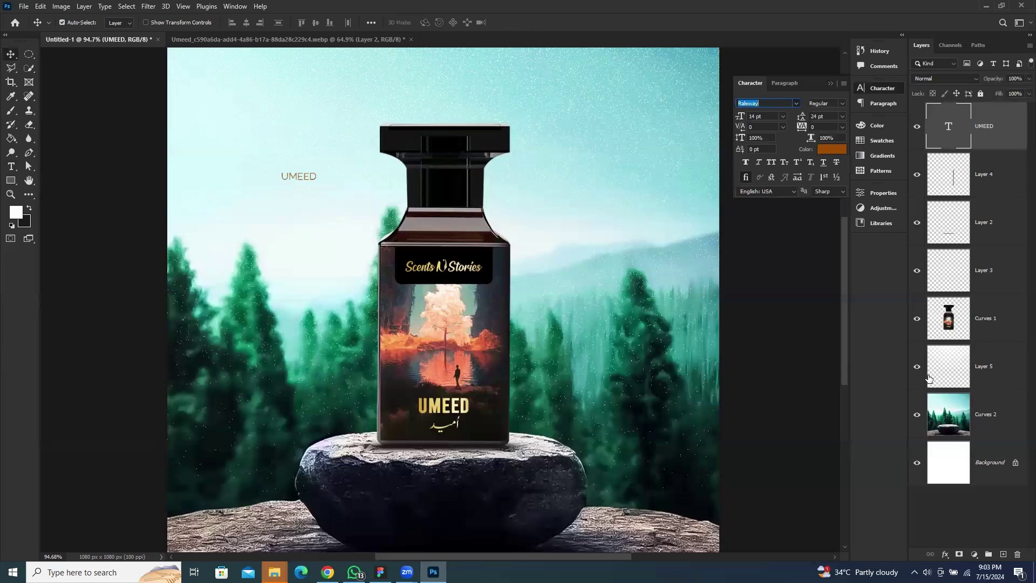
{"action": "left_click", "coordinate": [795, 103]}
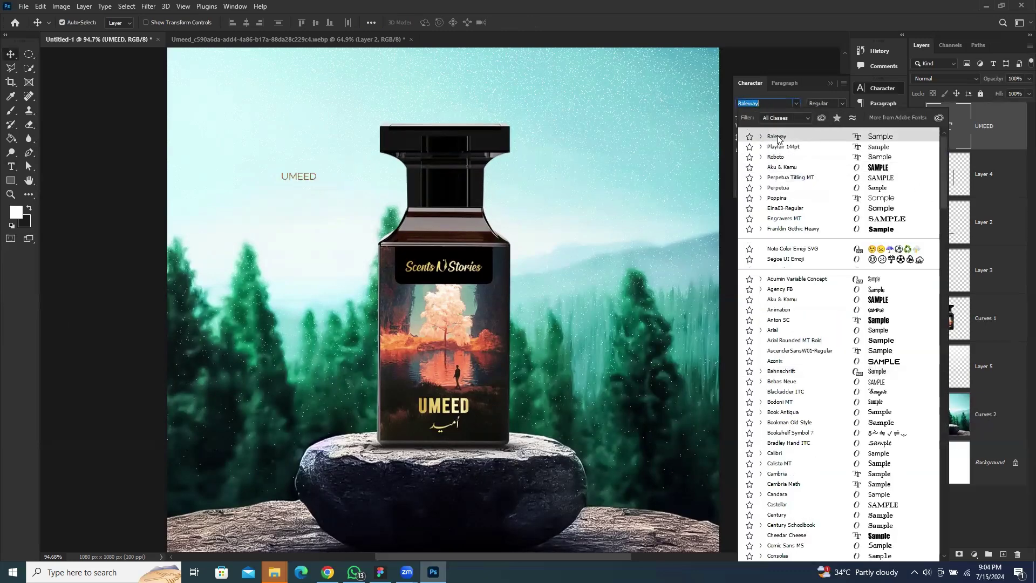
{"action": "left_click", "coordinate": [782, 167]}
Step: Scale the UMEED text to about 272 pt and center it horizontally over the bottle's cap and neck
{"action": "key", "text": "ctrl"}
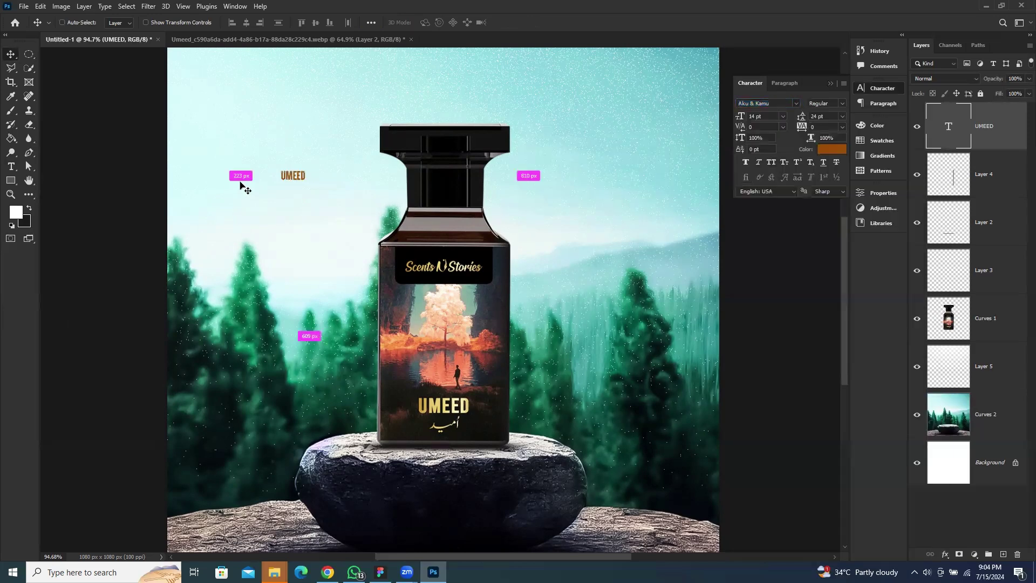
{"action": "key", "text": "ctrl+t"}
{"action": "left_click_drag", "start_coordinate": [305, 176], "coordinate": [729, 176]}
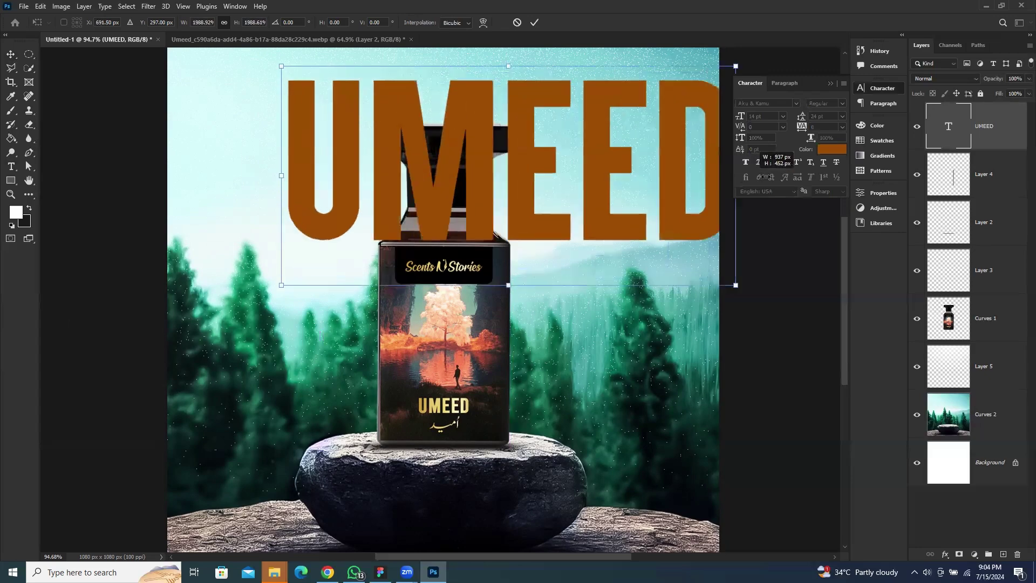
{"action": "left_click_drag", "start_coordinate": [519, 216], "coordinate": [519, 329]}
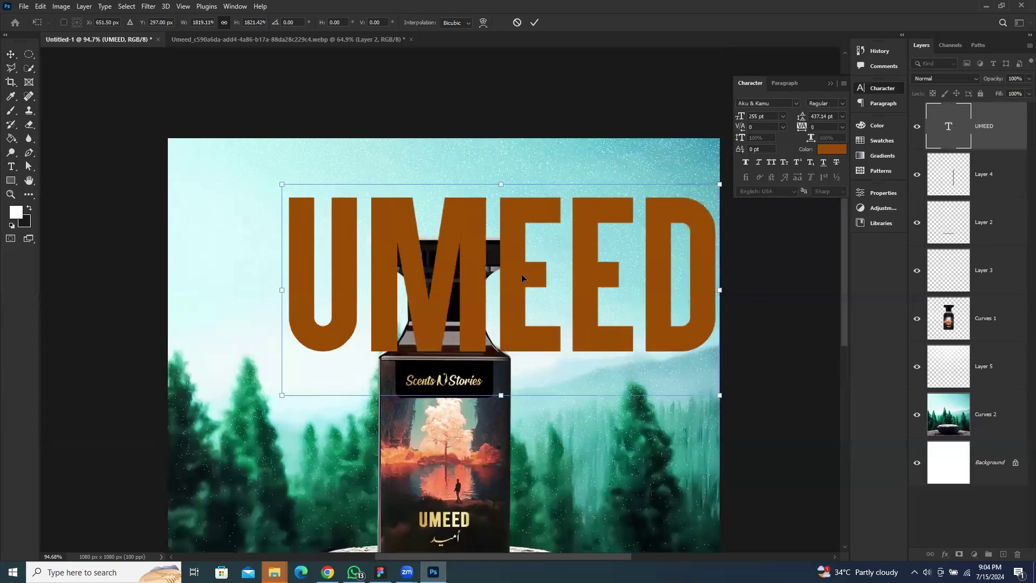
{"action": "left_click_drag", "start_coordinate": [532, 274], "coordinate": [469, 263]}
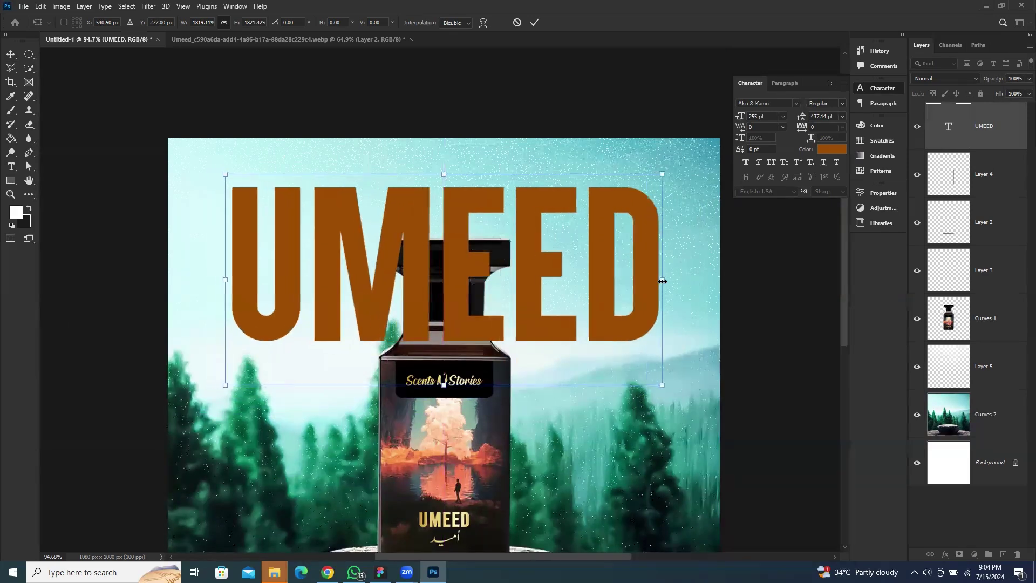
{"action": "left_click_drag", "start_coordinate": [662, 280], "coordinate": [677, 279]}
{"action": "left_click", "coordinate": [534, 22]}
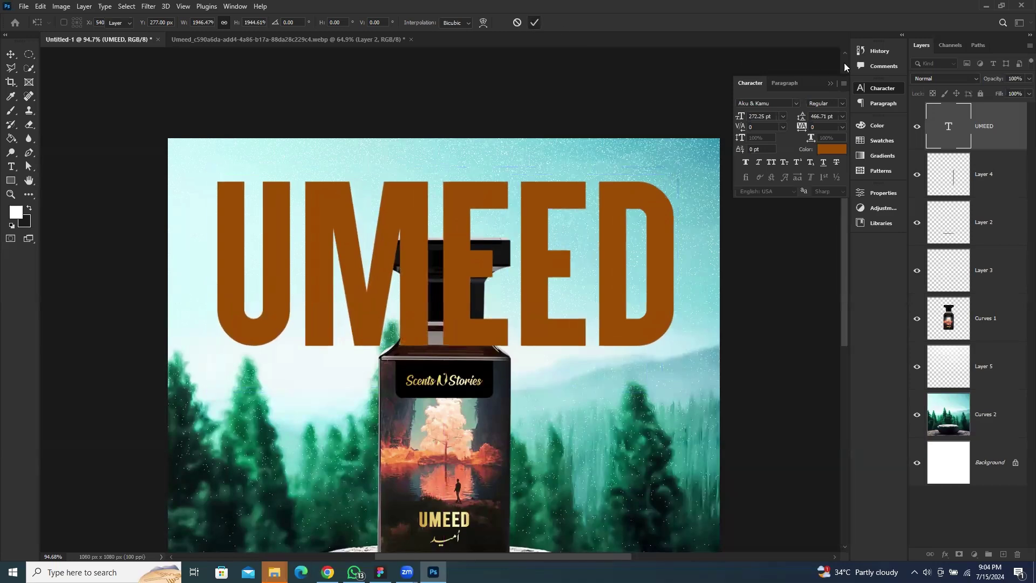
{"action": "left_click", "coordinate": [830, 84]}
{"action": "left_click", "coordinate": [777, 289]}
{"action": "scroll", "coordinate": [777, 289], "scroll_direction": "down", "scroll_amount": 3}
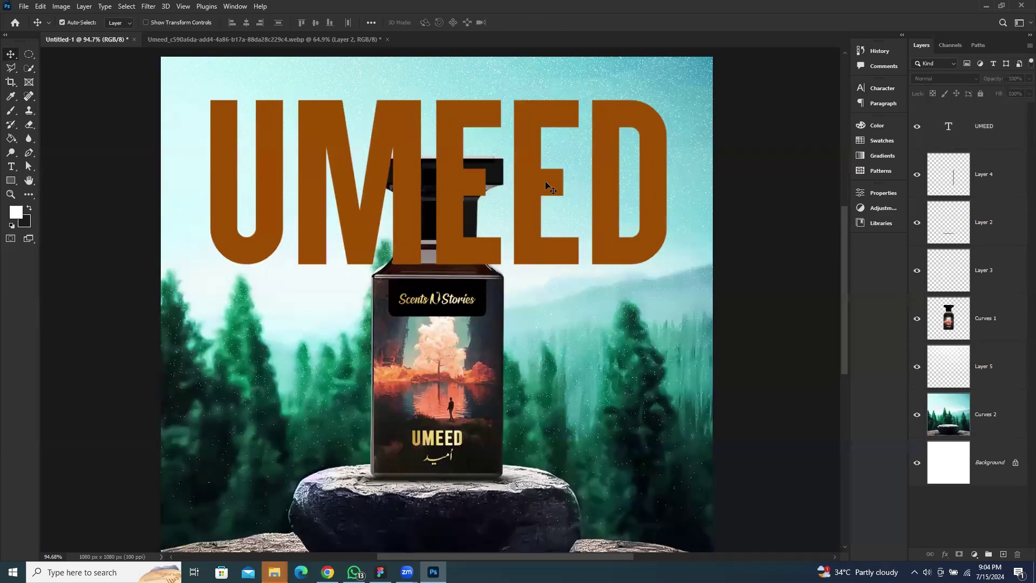
Step: Change the UMEED title's text color to white (#ffffff)
{"action": "left_click", "coordinate": [1014, 142]}
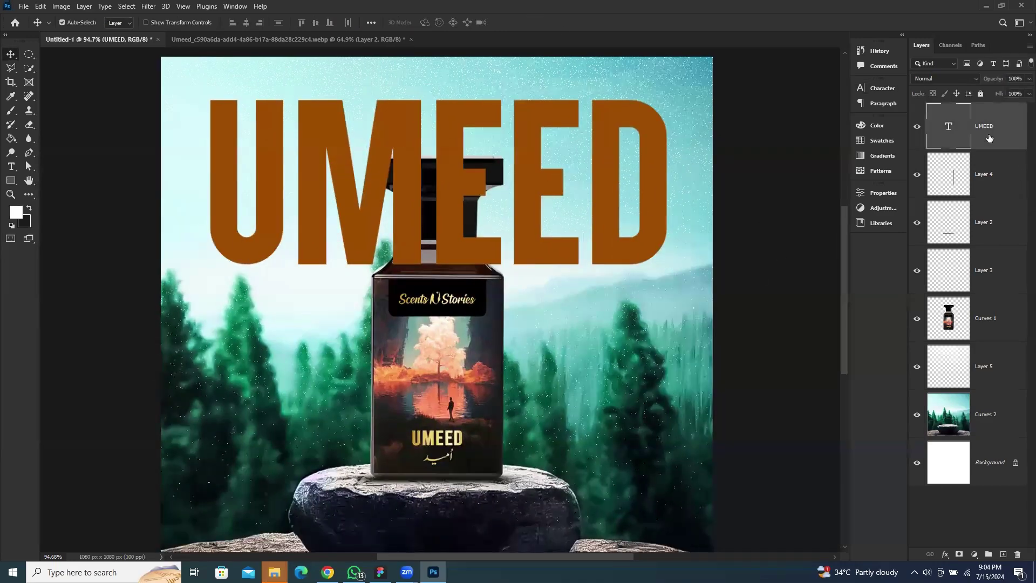
{"action": "left_click", "coordinate": [883, 125]}
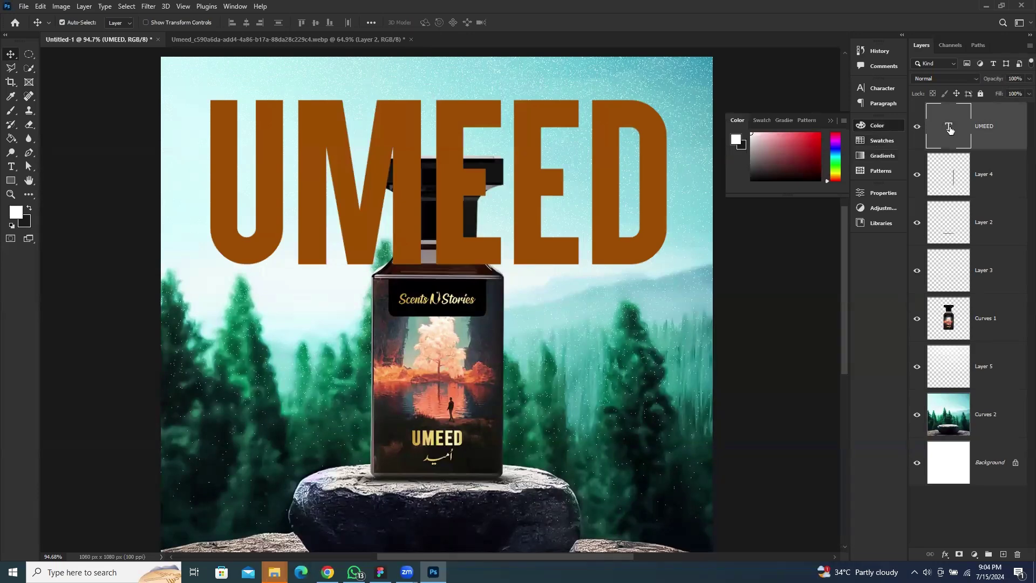
{"action": "left_click", "coordinate": [803, 322]}
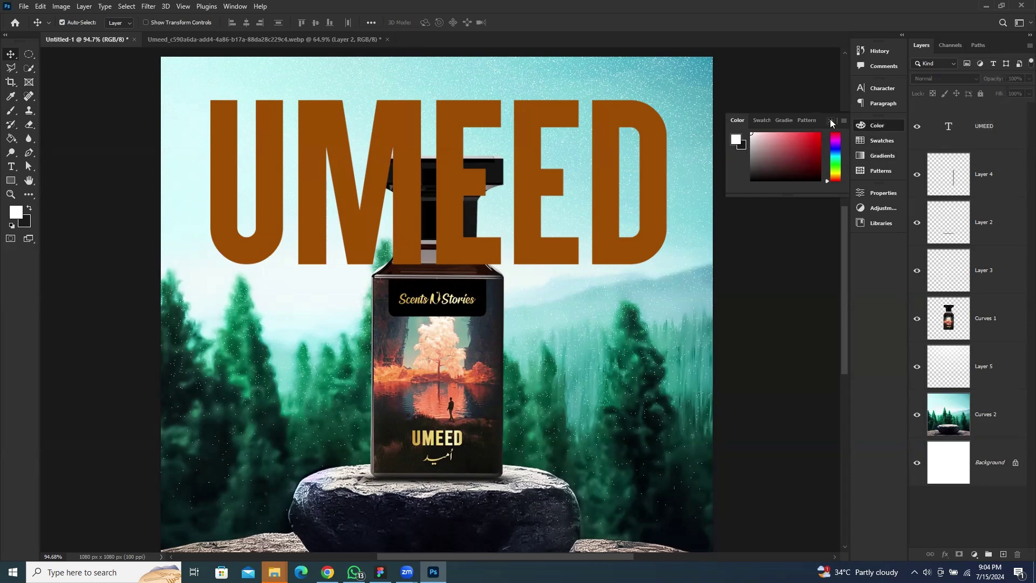
{"action": "left_click", "coordinate": [831, 121]}
{"action": "left_click", "coordinate": [949, 139]}
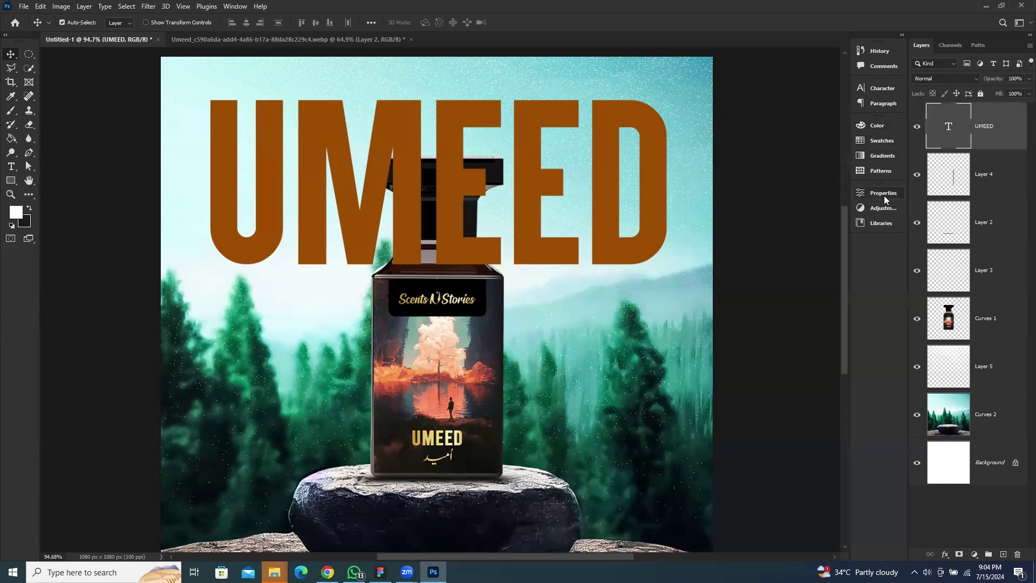
{"action": "left_click", "coordinate": [879, 88]}
{"action": "left_click", "coordinate": [831, 149]}
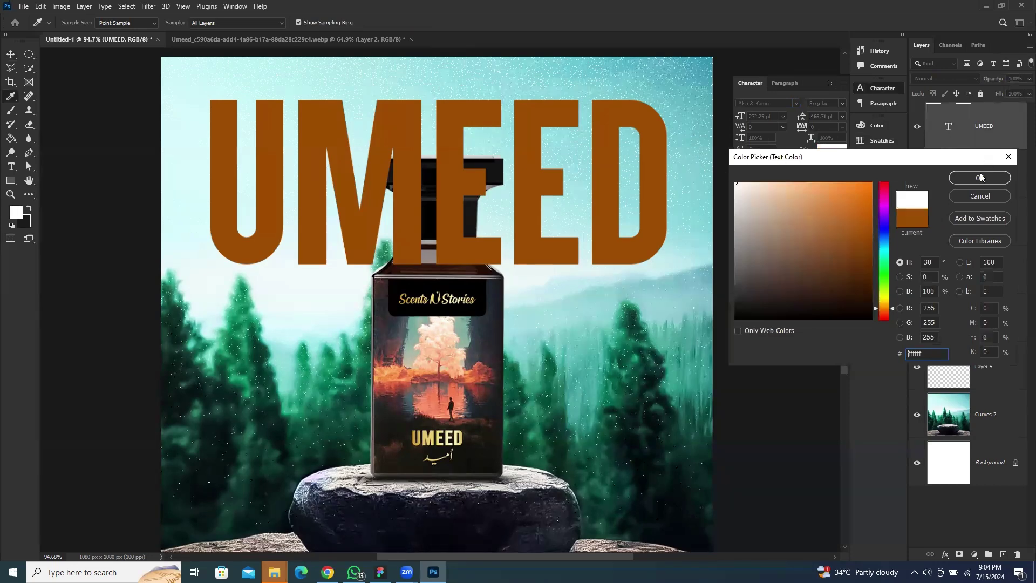
{"action": "left_click", "coordinate": [979, 178]}
{"action": "left_click", "coordinate": [722, 227]}
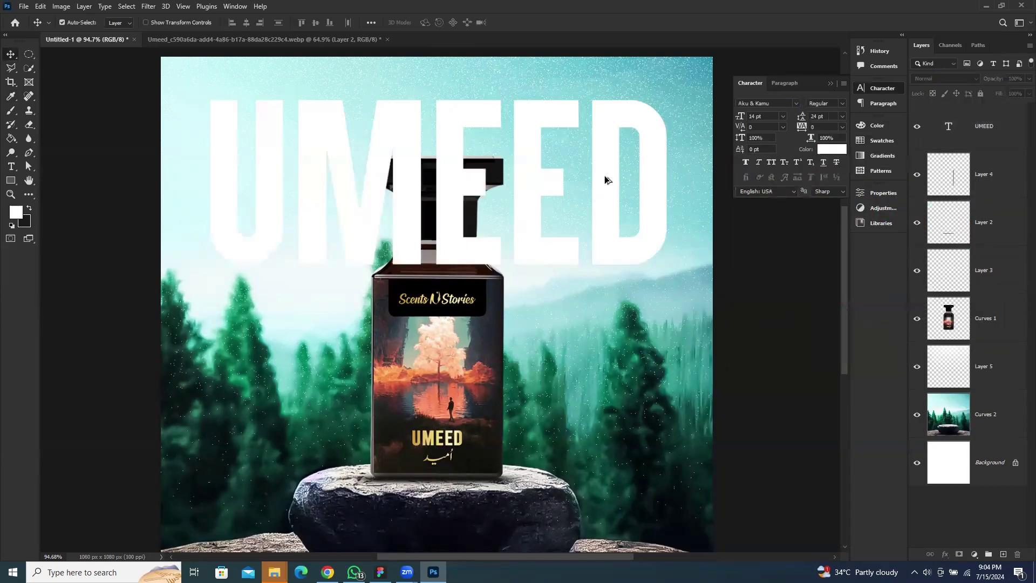
{"action": "scroll", "coordinate": [711, 185], "scroll_direction": "down", "scroll_amount": 2}
{"action": "scroll", "coordinate": [650, 207], "scroll_direction": "right", "scroll_amount": 1}
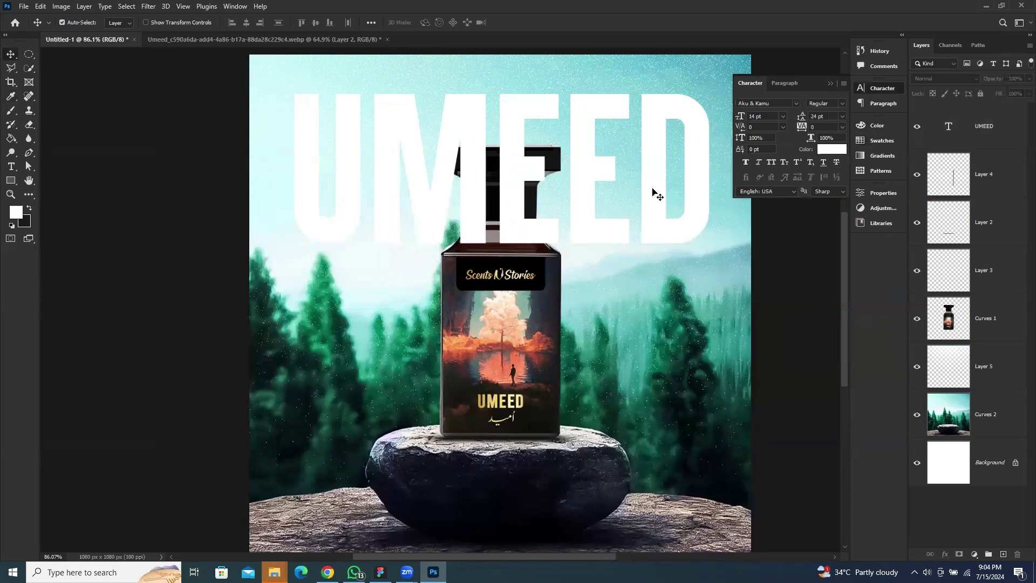
{"action": "left_click", "coordinate": [961, 141]}
{"action": "left_click", "coordinate": [830, 85]}
Step: Try masking the bottle's silhouette out of the UMEED title so the bottle stands in front of the letters
{"action": "scroll", "coordinate": [423, 263], "scroll_direction": "up", "scroll_amount": 2}
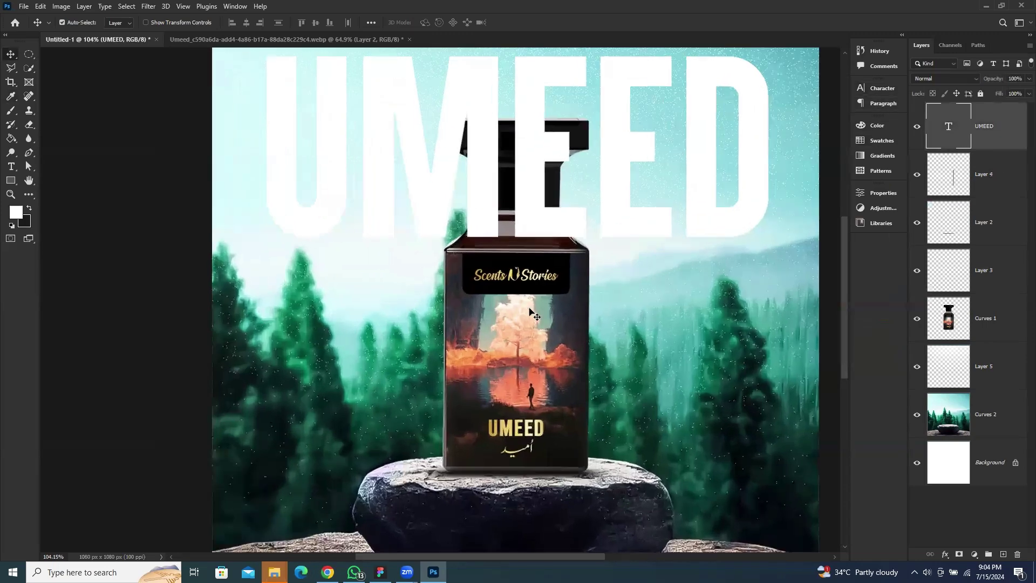
{"action": "left_click", "coordinate": [999, 338]}
{"action": "left_click", "coordinate": [960, 326], "text": "ctrl"}
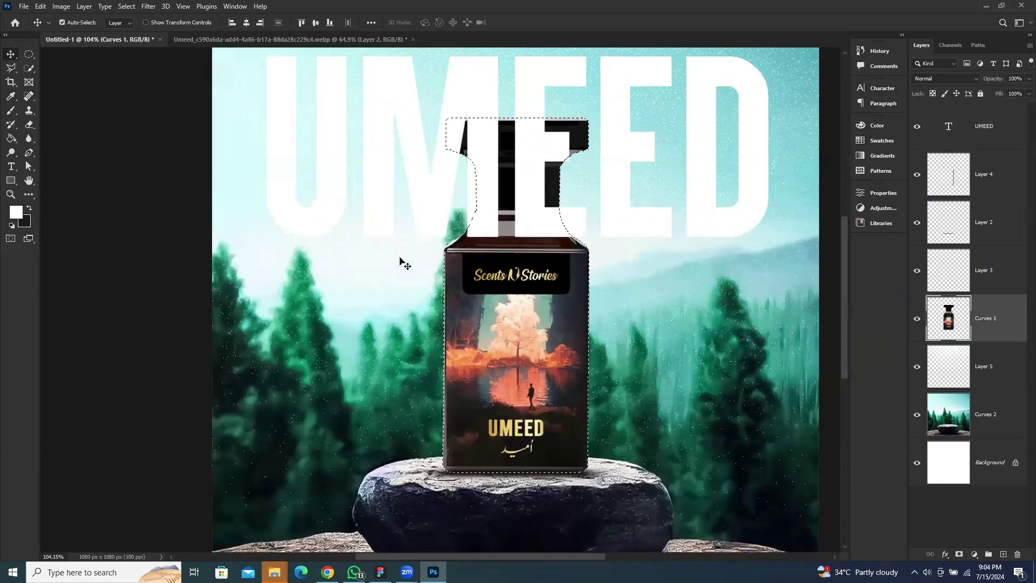
{"action": "left_click", "coordinate": [994, 132]}
{"action": "left_click", "coordinate": [958, 554], "text": "alt"}
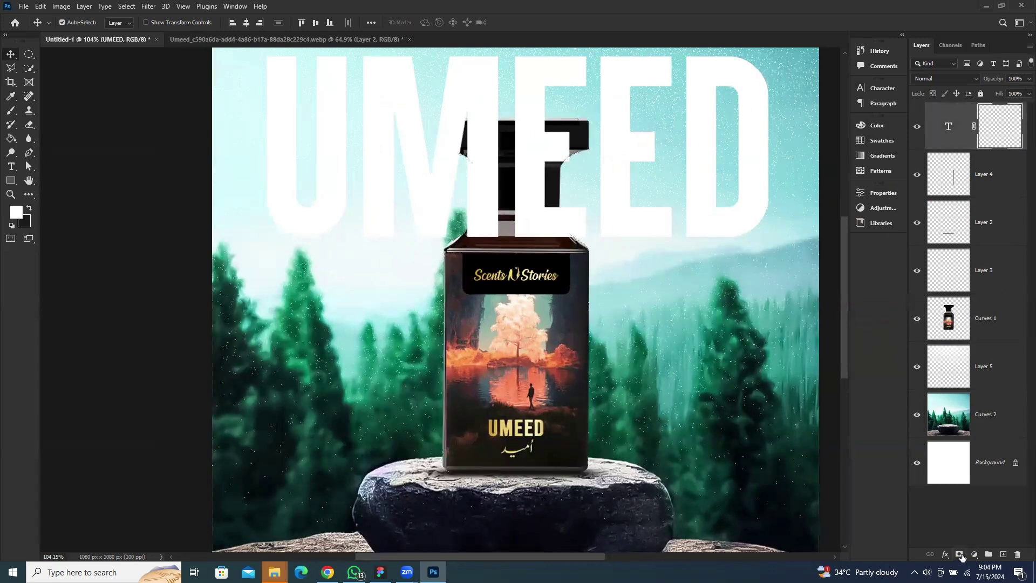
{"action": "left_click_drag", "start_coordinate": [618, 278], "coordinate": [566, 305]}
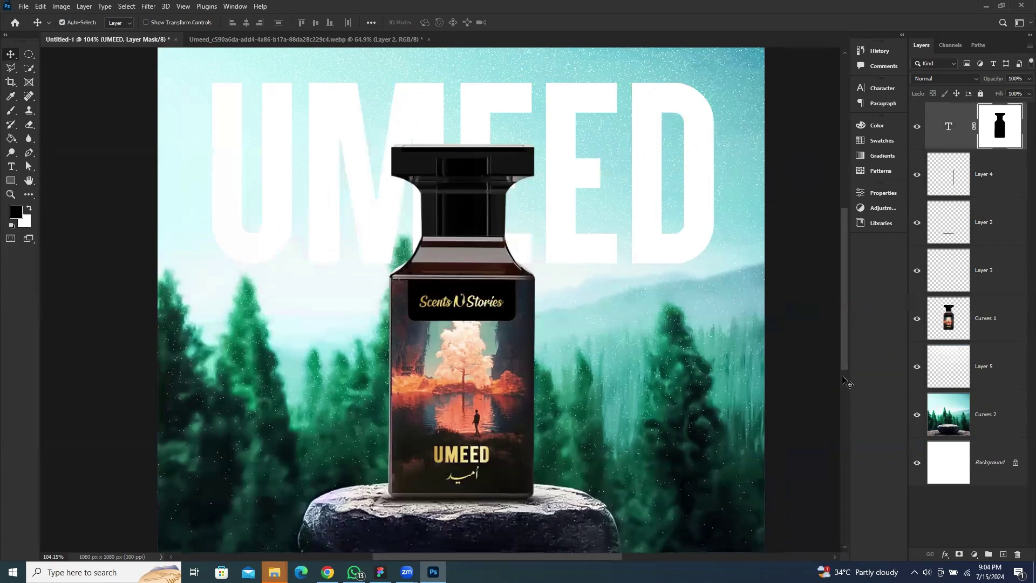
{"action": "left_click", "coordinate": [809, 279]}
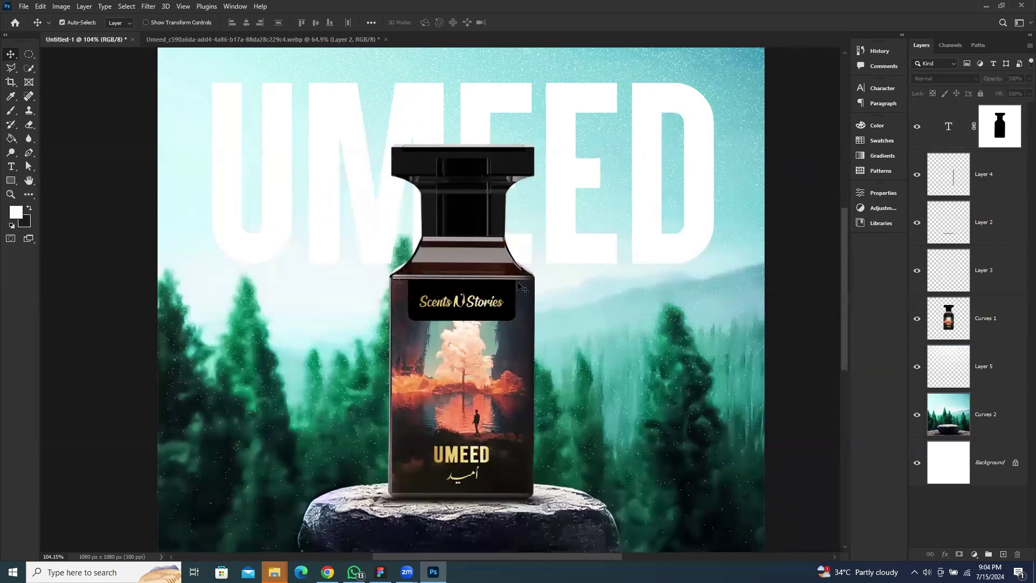
{"action": "left_click_drag", "start_coordinate": [426, 109], "coordinate": [456, 141]}
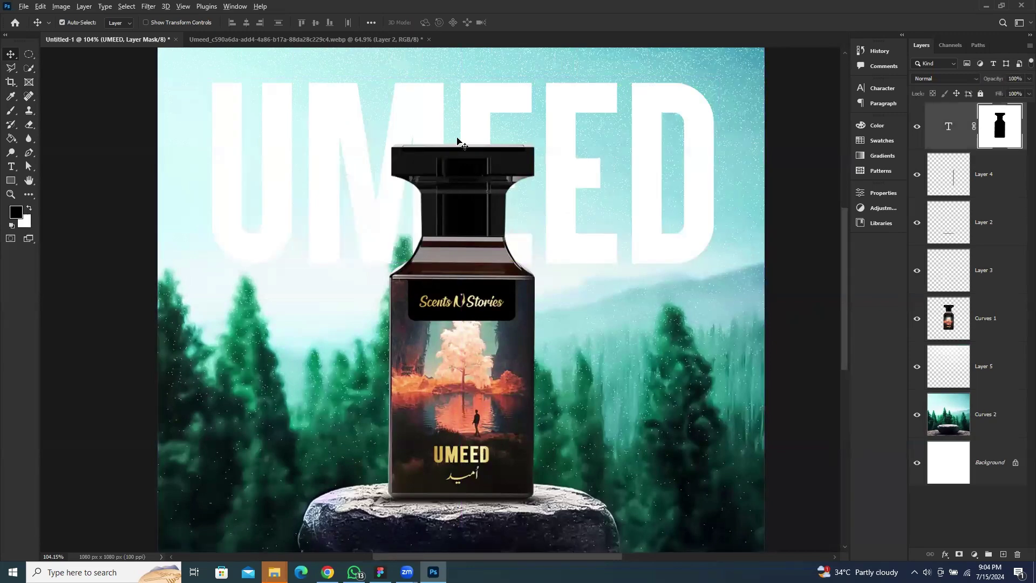
{"action": "scroll", "coordinate": [766, 264], "scroll_direction": "down", "scroll_amount": 5}
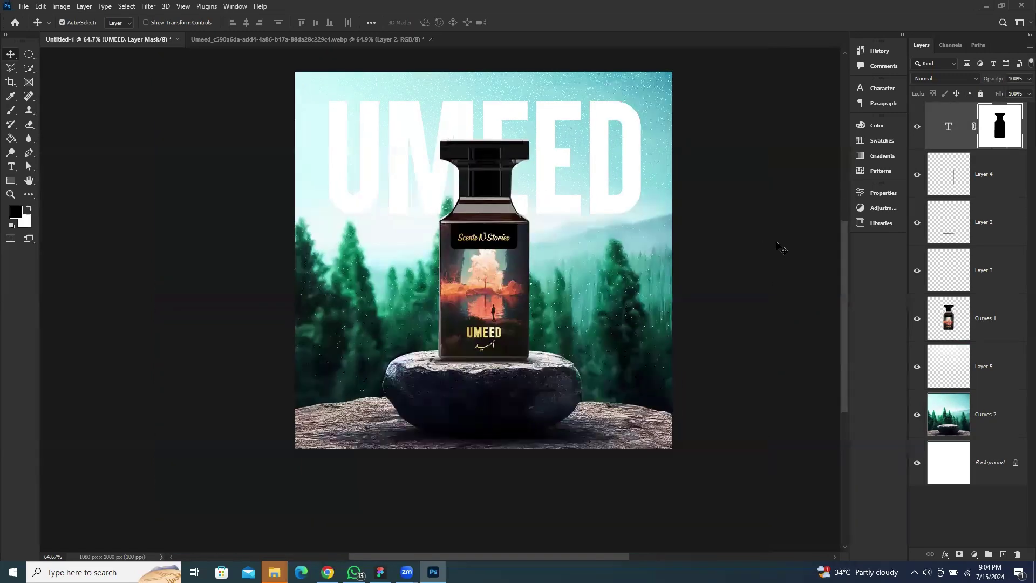
{"action": "left_click", "coordinate": [779, 247]}
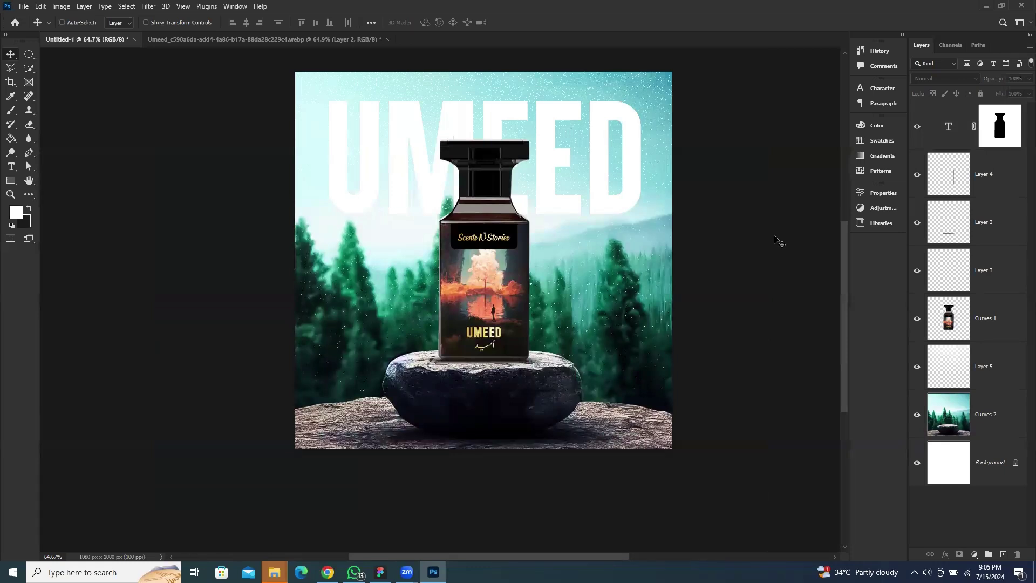
{"action": "key", "text": "ctrl+z"}
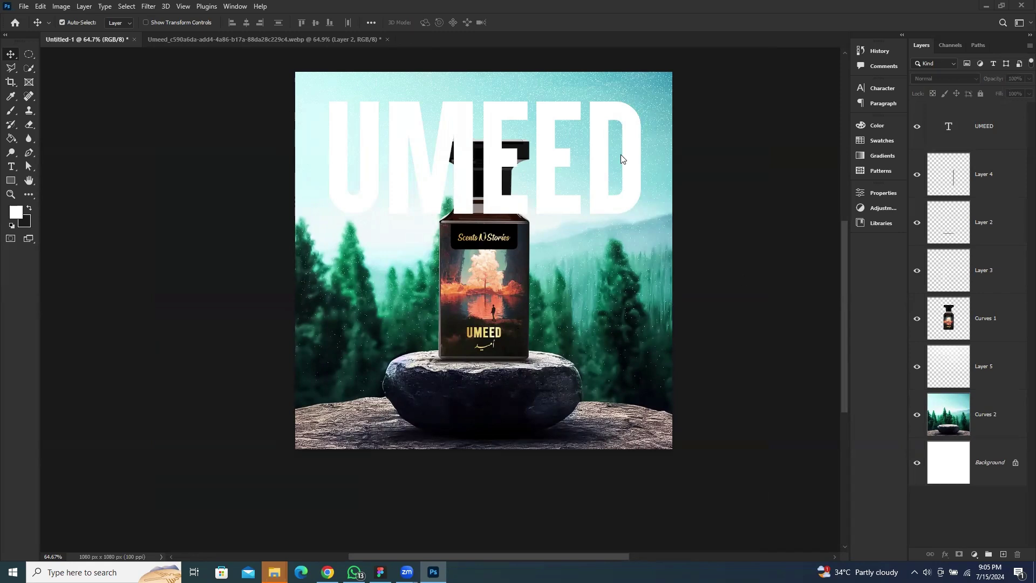
Step: Load the bottle layer's outline as a selection and hide that area of the UMEED text layer with an inverted layer mask
{"action": "left_click", "coordinate": [1022, 140]}
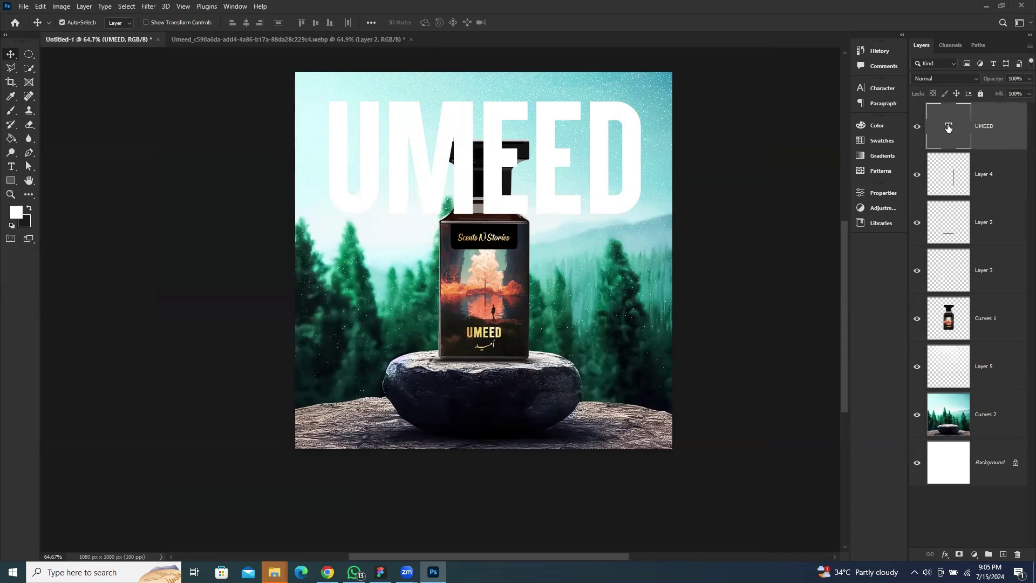
{"action": "left_click", "coordinate": [944, 314]}
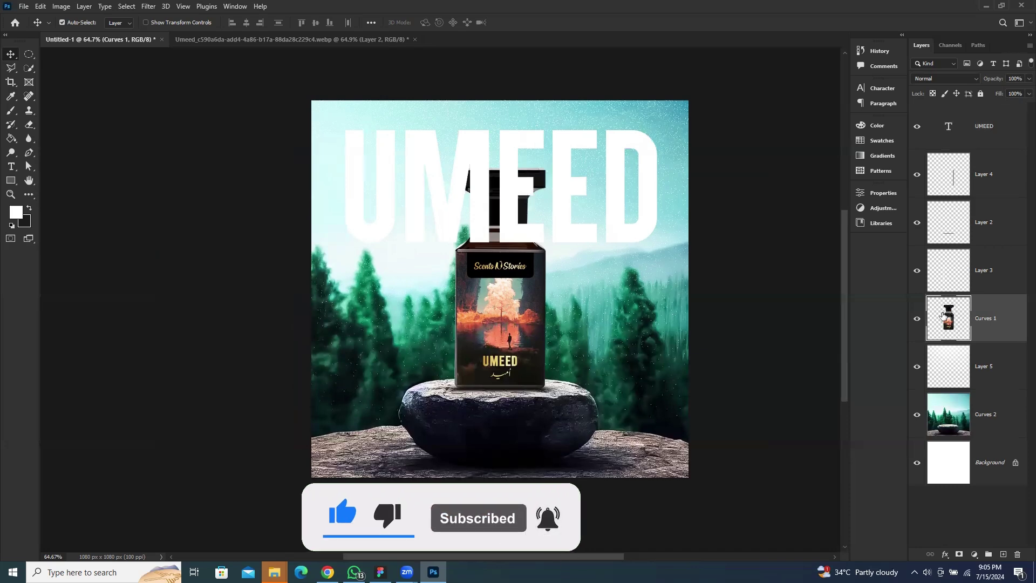
{"action": "left_click", "coordinate": [948, 319], "text": "ctrl"}
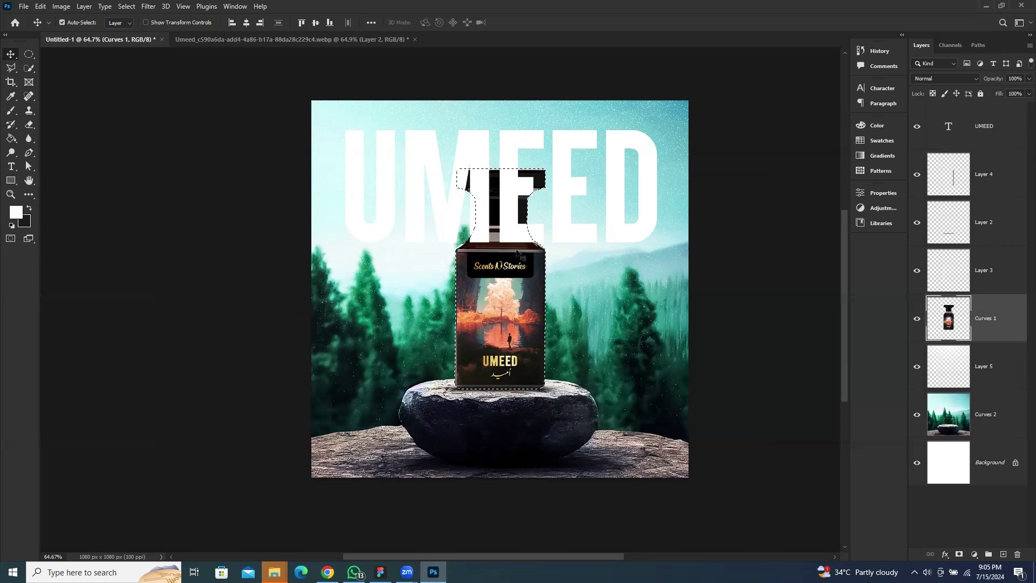
{"action": "left_click", "coordinate": [998, 128]}
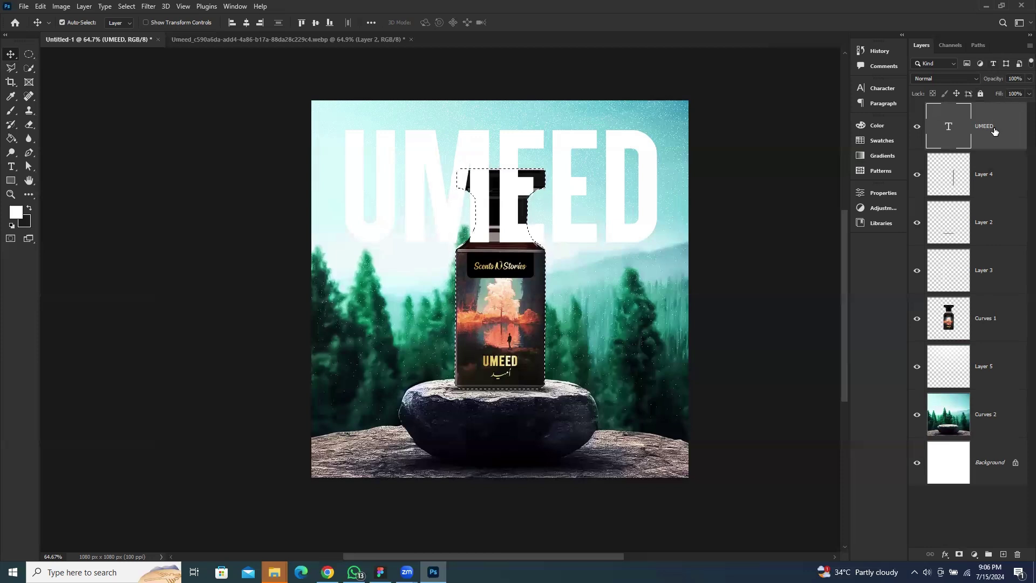
{"action": "left_click", "coordinate": [959, 555]}
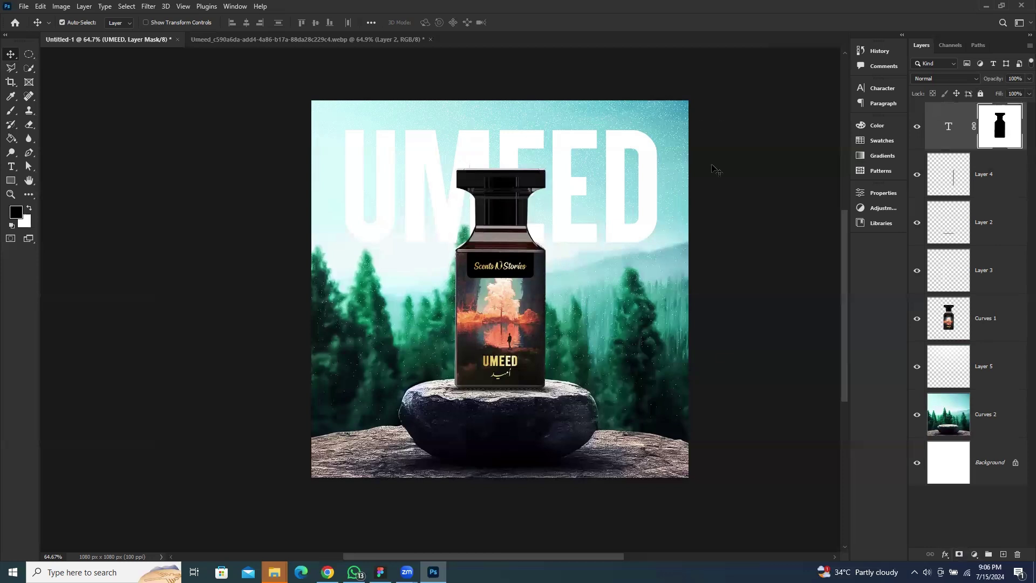
Step: Try replacing the masked title's text with "AKRAJF", then with "HANGI"
{"action": "double_click", "coordinate": [948, 128]}
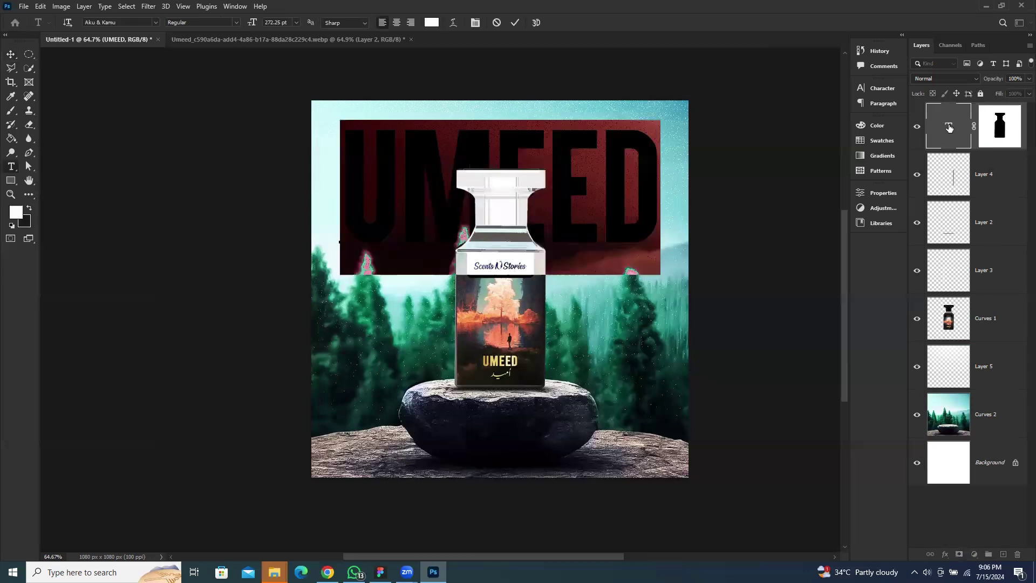
{"action": "type", "text": "AKRAJF"}
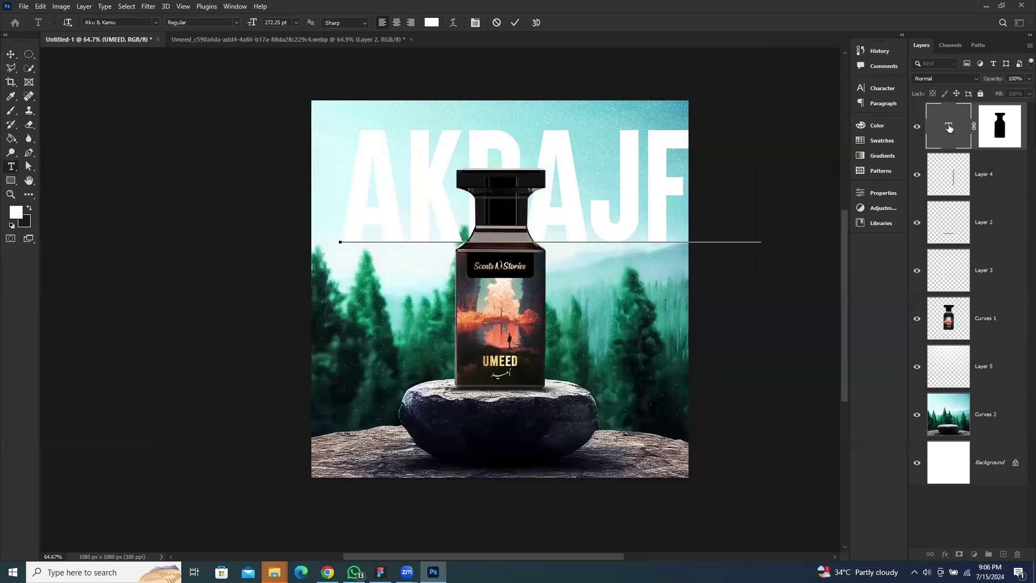
{"action": "key", "text": "ctrl"}
{"action": "key", "text": "ctrl+z"}
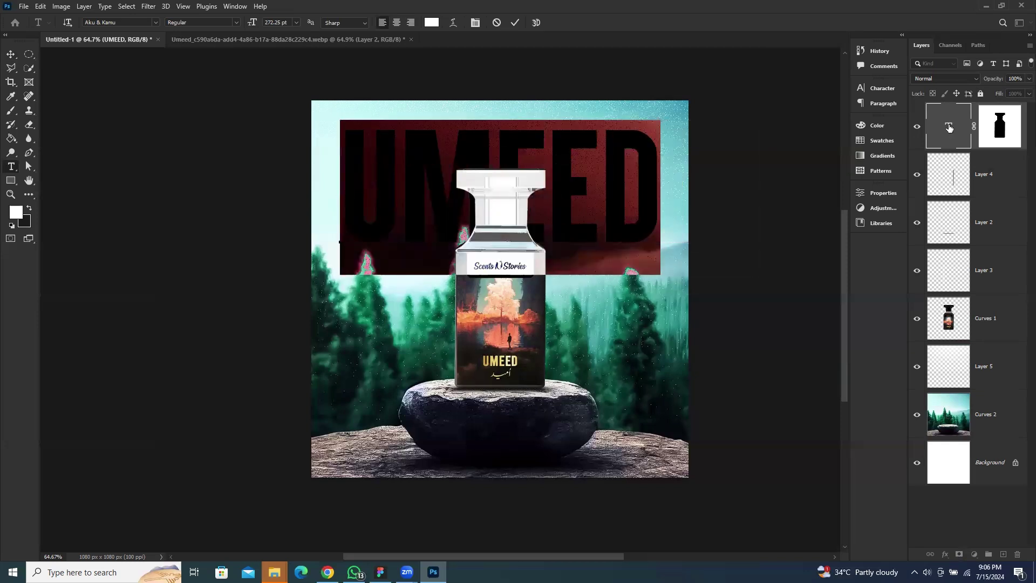
{"action": "type", "text": "HANGI"}
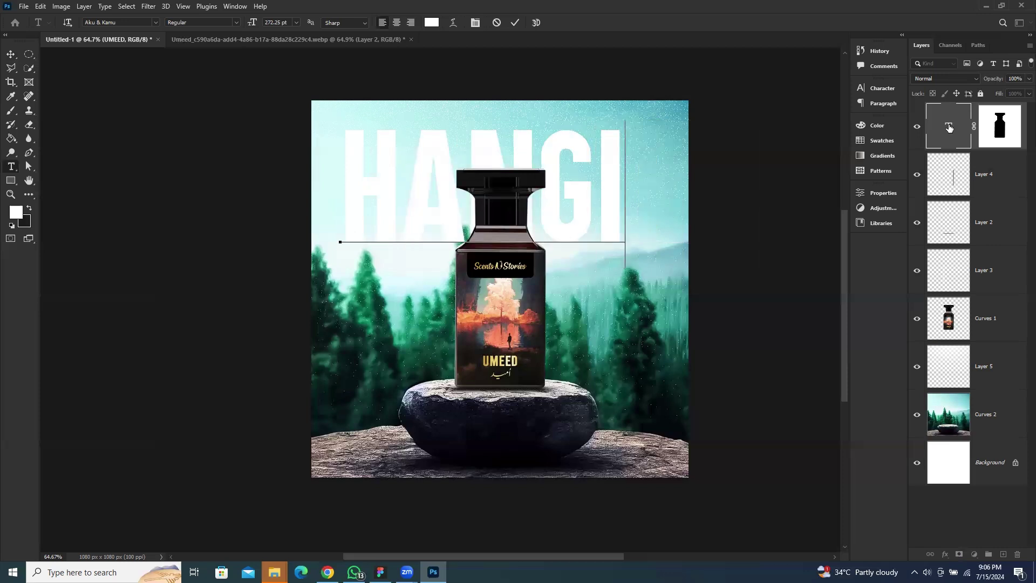
{"action": "key", "text": "ctrl+Return"}
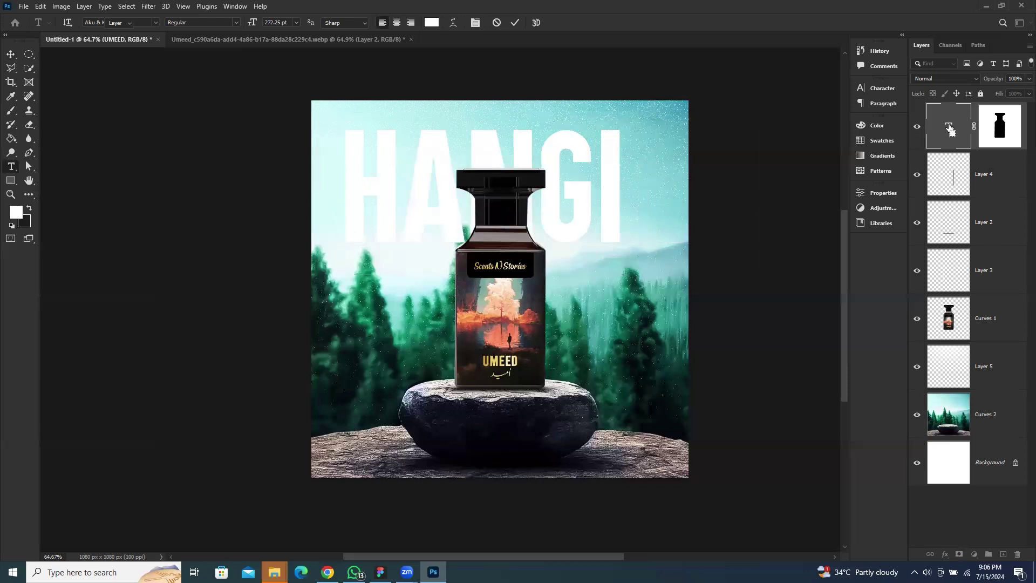
Step: Try shifting the HANGI title up and to the right, then undo the move and the text replacement
{"action": "key", "text": "v"}
{"action": "left_click_drag", "start_coordinate": [528, 153], "coordinate": [592, 145]}
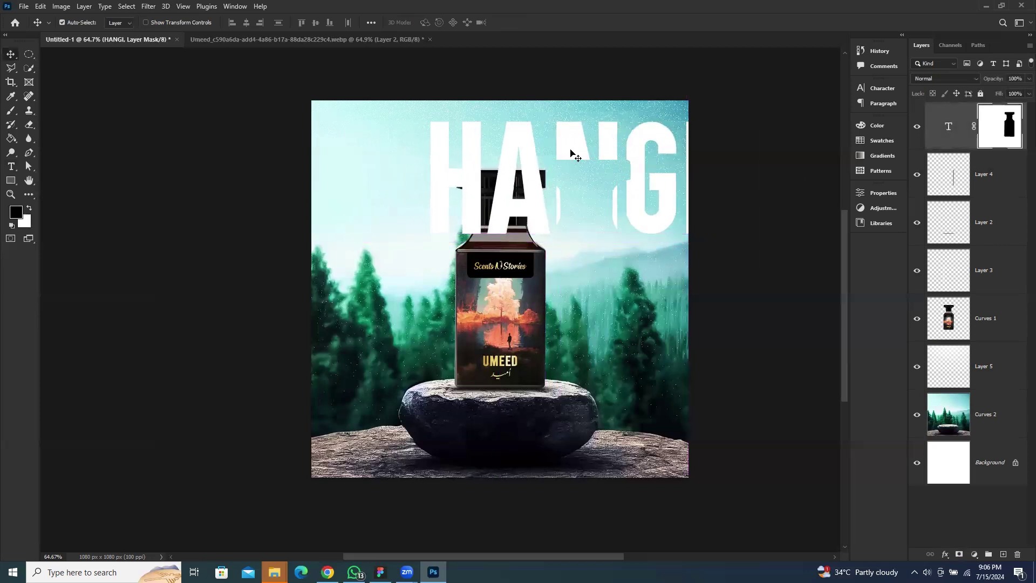
{"action": "key", "text": "ctrl+z"}
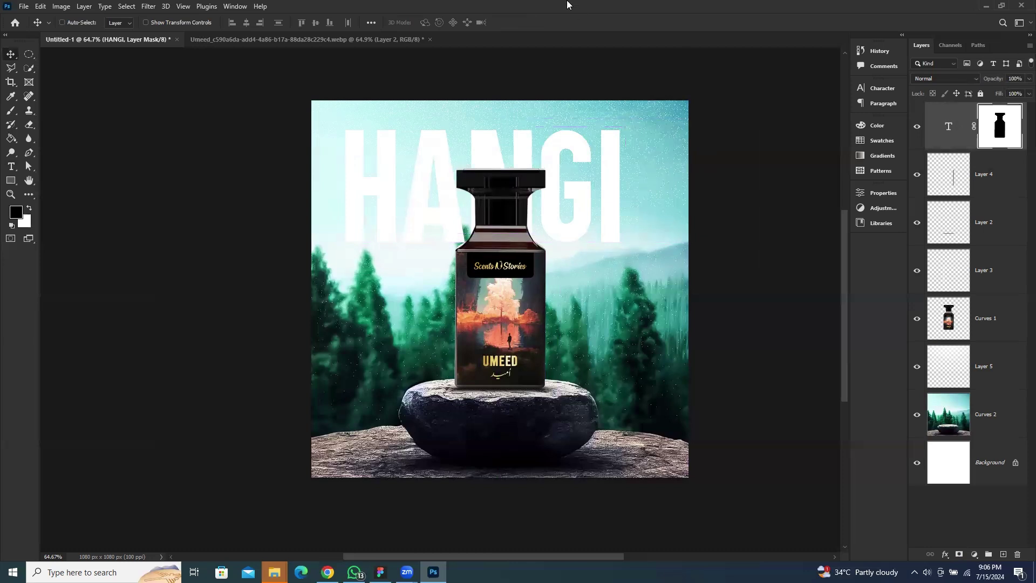
{"action": "key", "text": "ctrl+z"}
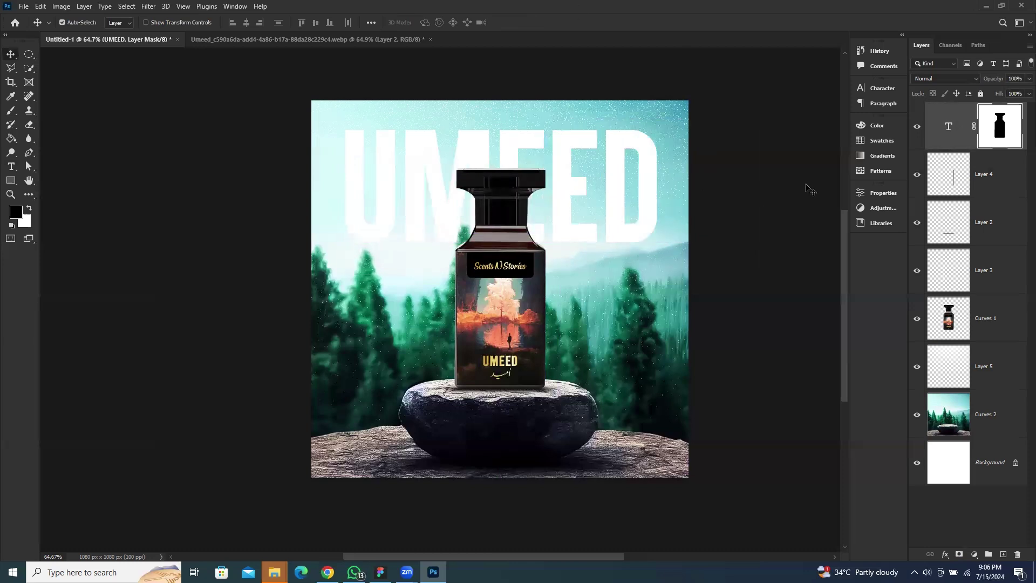
Step: Undo the UMEED title's layer mask and reapply it inverted from the bottle selection
{"action": "key", "text": "ctrl+z"}
{"action": "key", "text": "ctrl+z"}
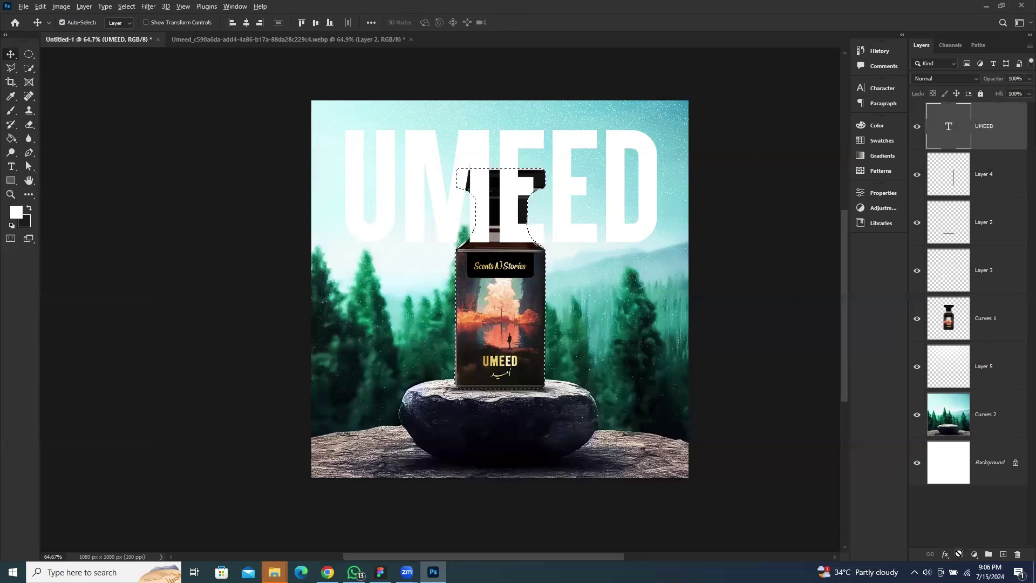
{"action": "left_click", "coordinate": [960, 554], "text": "alt"}
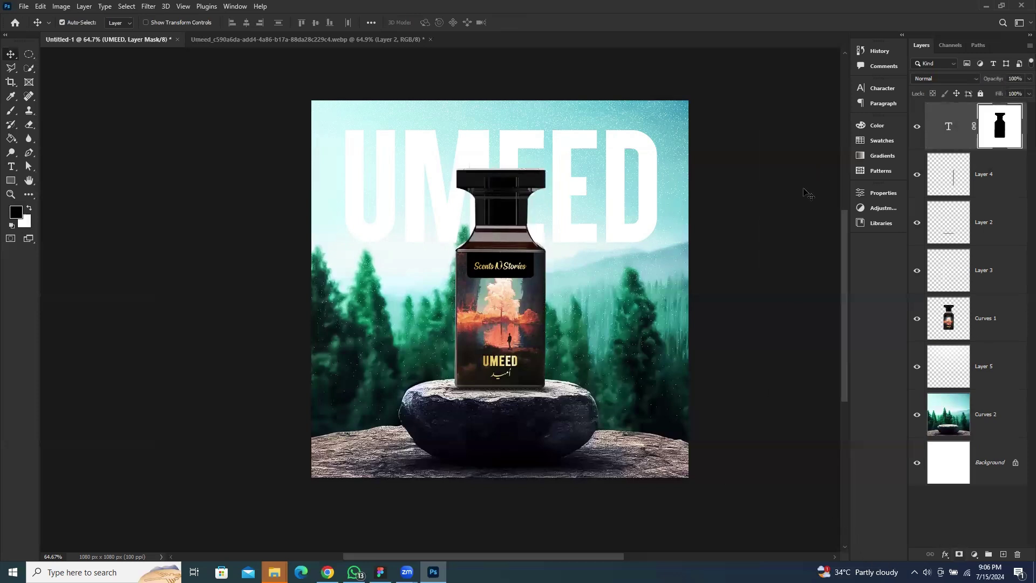
{"action": "left_click", "coordinate": [681, 210]}
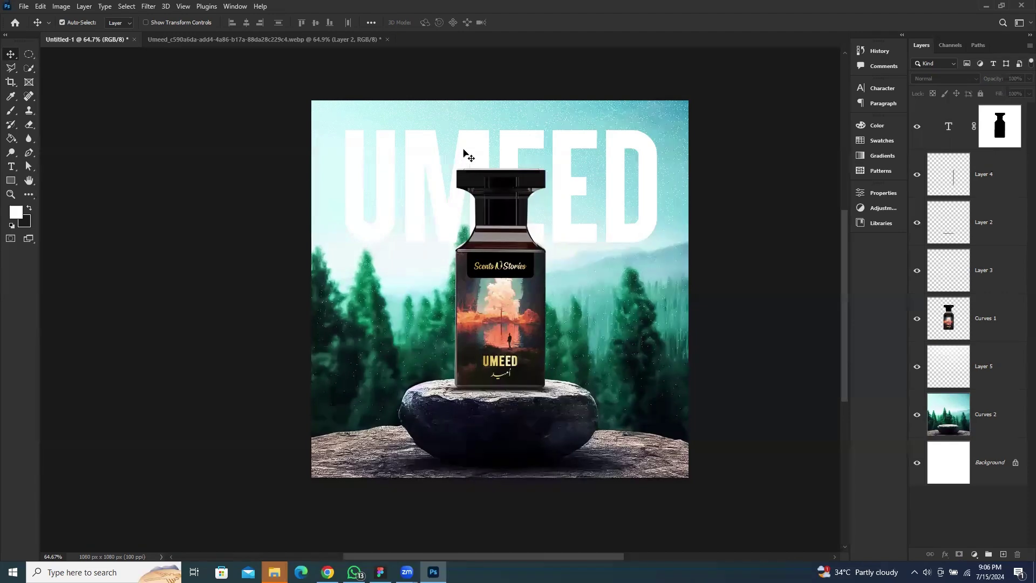
{"action": "left_click", "coordinate": [523, 264]}
Step: Try fading the lower part of the UMEED title by painting black on its layer mask with a 300 px brush, and undo both strokes
{"action": "scroll", "coordinate": [440, 243], "scroll_direction": "up", "scroll_amount": 5}
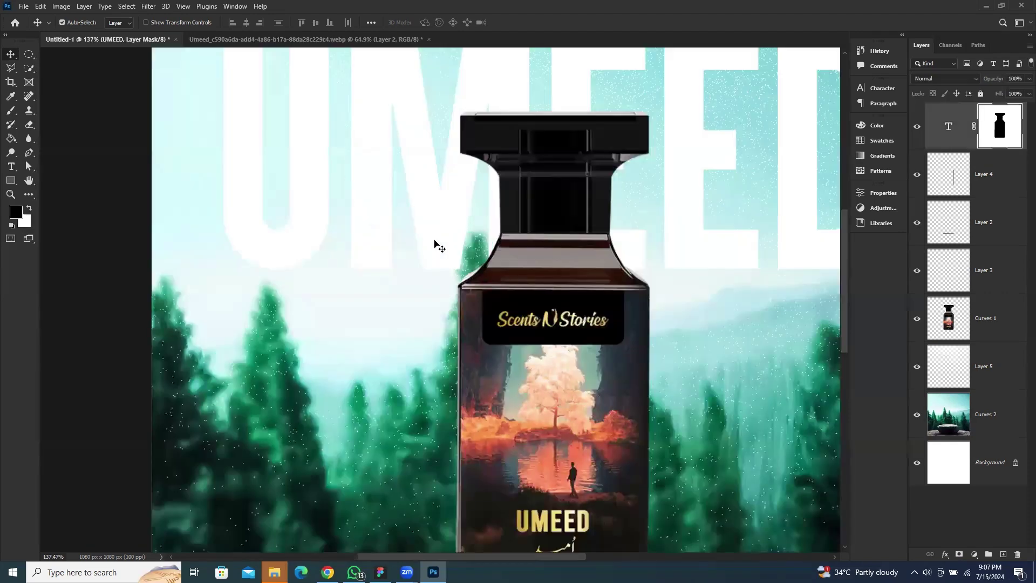
{"action": "left_click", "coordinate": [979, 133]}
{"action": "key", "text": "b"}
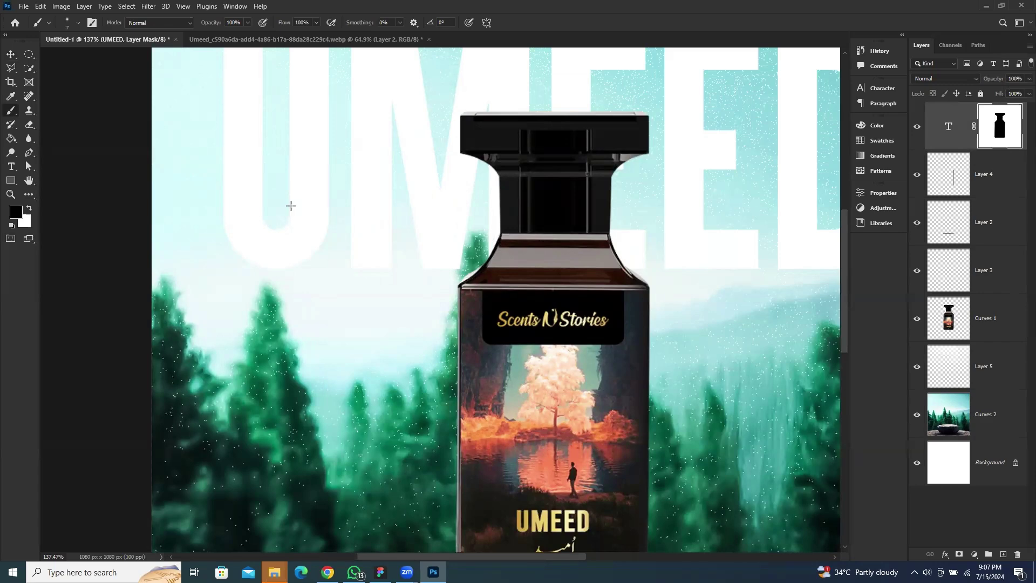
{"action": "key", "text": "bracketright"}
{"action": "key", "text": "bracketright"}
{"action": "key", "text": "bracketright"}
{"action": "key", "text": "bracketright"}
{"action": "key", "text": "bracketright"}
{"action": "key", "text": "bracketright"}
{"action": "key", "text": "bracketright"}
{"action": "key", "text": "bracketright"}
{"action": "key", "text": "bracketright"}
{"action": "key", "text": "bracketright"}
{"action": "key", "text": "bracketright"}
{"action": "key", "text": "bracketright"}
{"action": "key", "text": "bracketright"}
{"action": "key", "text": "bracketright"}
{"action": "key", "text": "bracketright"}
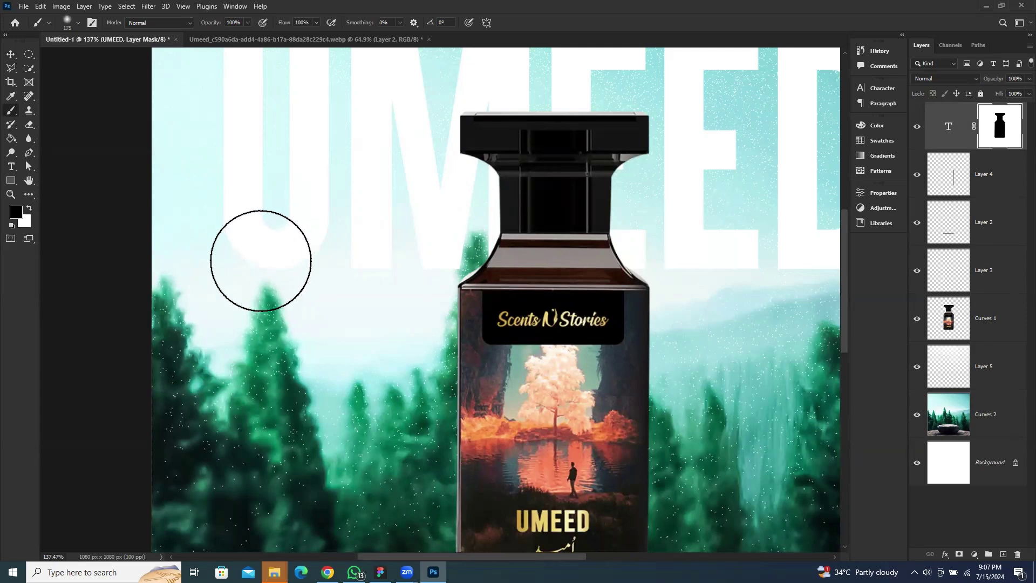
{"action": "left_click_drag", "start_coordinate": [203, 273], "coordinate": [777, 278]}
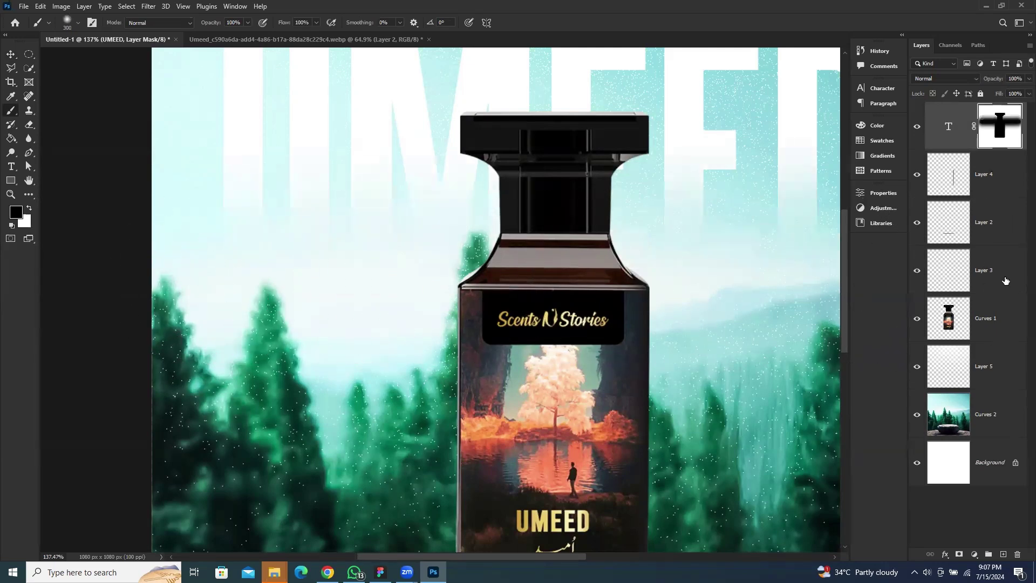
{"action": "scroll", "coordinate": [786, 347], "scroll_direction": "down", "scroll_amount": 3}
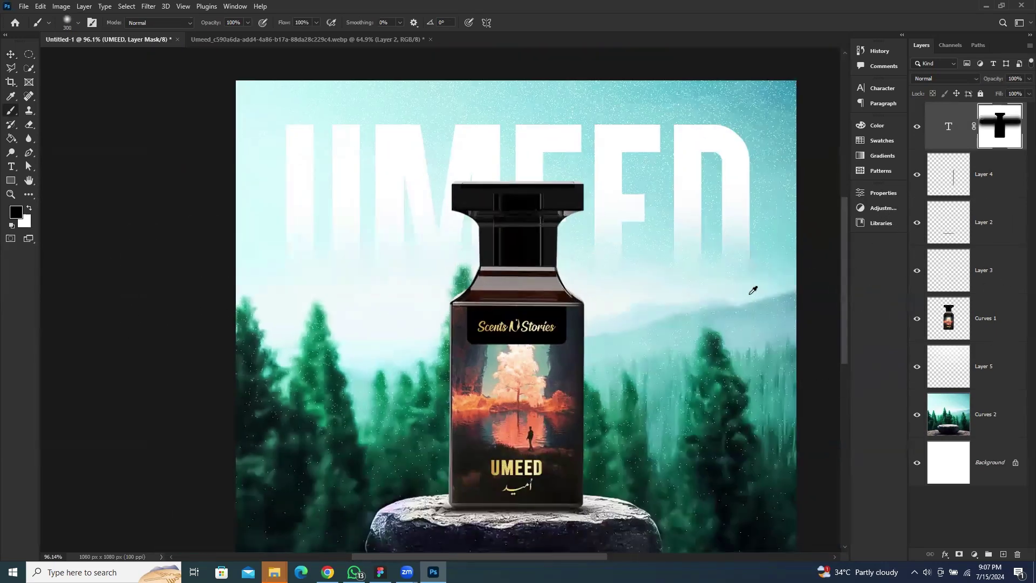
{"action": "scroll", "coordinate": [601, 288], "scroll_direction": "down", "scroll_amount": 4}
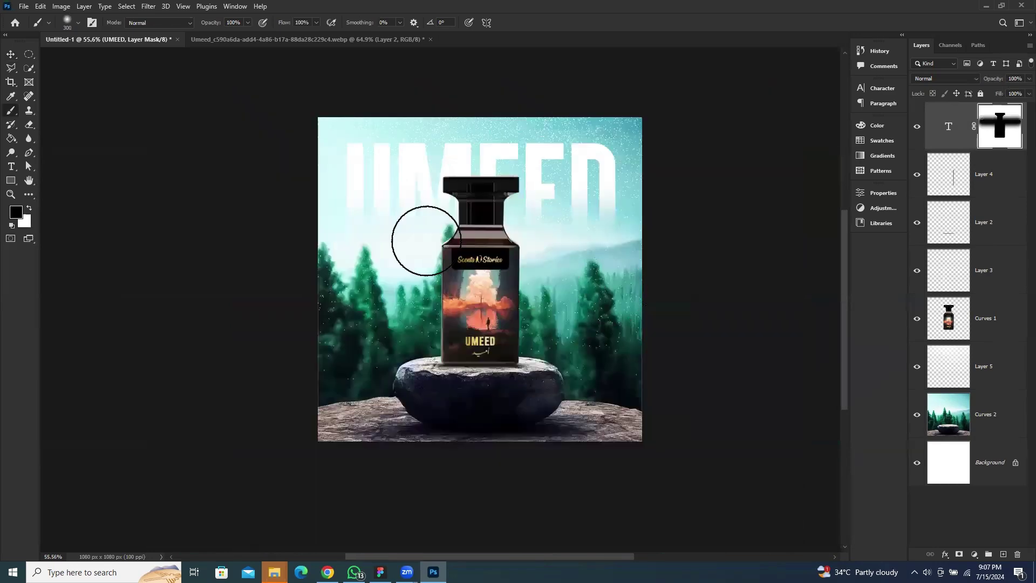
{"action": "key", "text": "ctrl+z"}
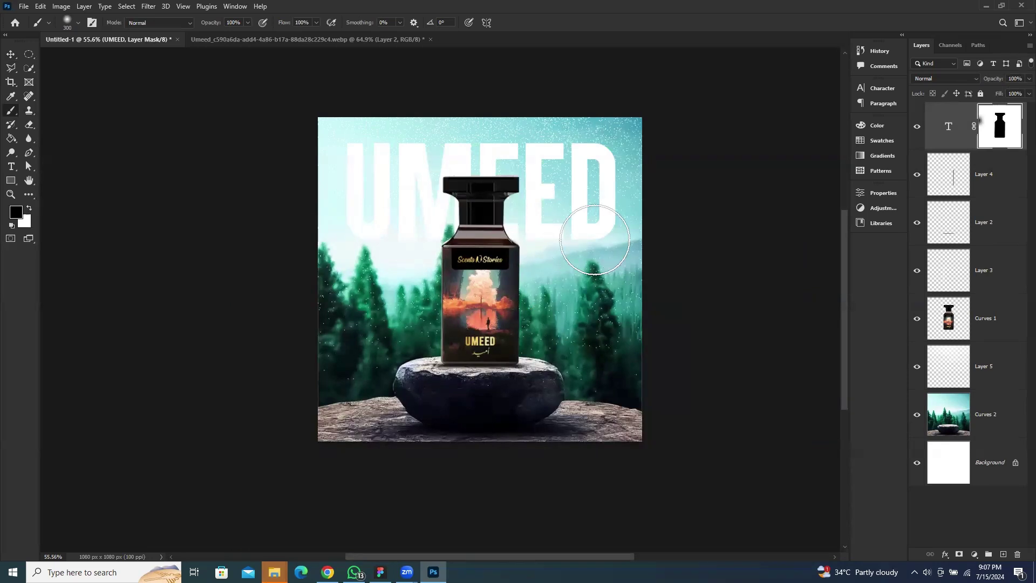
{"action": "left_click", "coordinate": [665, 235], "text": "shift"}
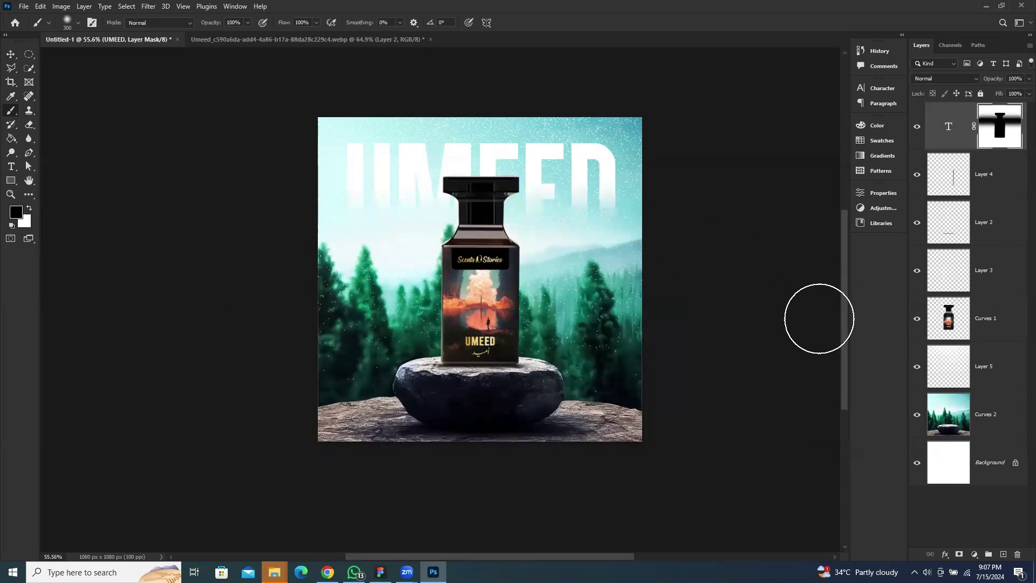
{"action": "key", "text": "ctrl+z"}
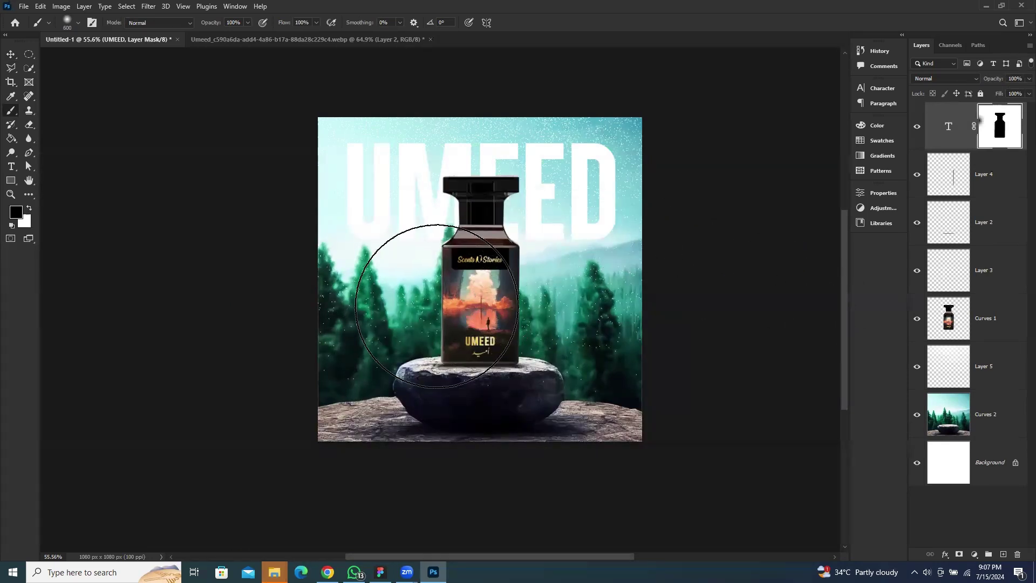
Step: Fade the lower part of the UMEED title by painting black across its layer mask with a soft 800 px brush
{"action": "key", "text": "bracketright"}
{"action": "key", "text": "bracketright"}
{"action": "key", "text": "bracketright"}
{"action": "key", "text": "bracketright"}
{"action": "key", "text": "bracketright"}
{"action": "mouse_move", "coordinate": [423, 324]}
{"action": "left_mouse_down"}
{"action": "mouse_move", "coordinate": [658, 303]}
{"action": "mouse_move", "coordinate": [835, 309]}
{"action": "left_mouse_up"}
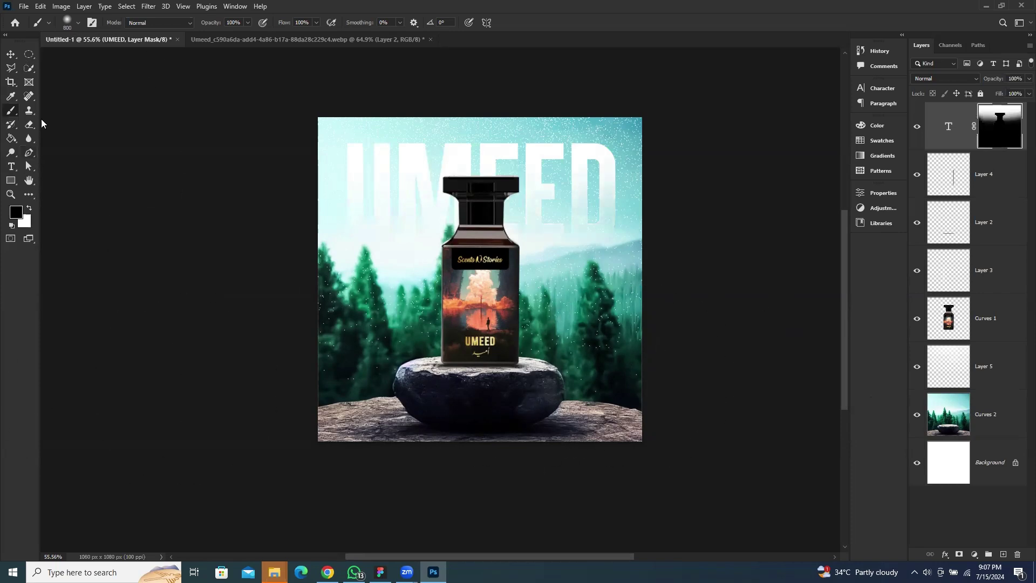
{"action": "key", "text": "v"}
{"action": "key", "text": "x"}
{"action": "left_click", "coordinate": [287, 233]}
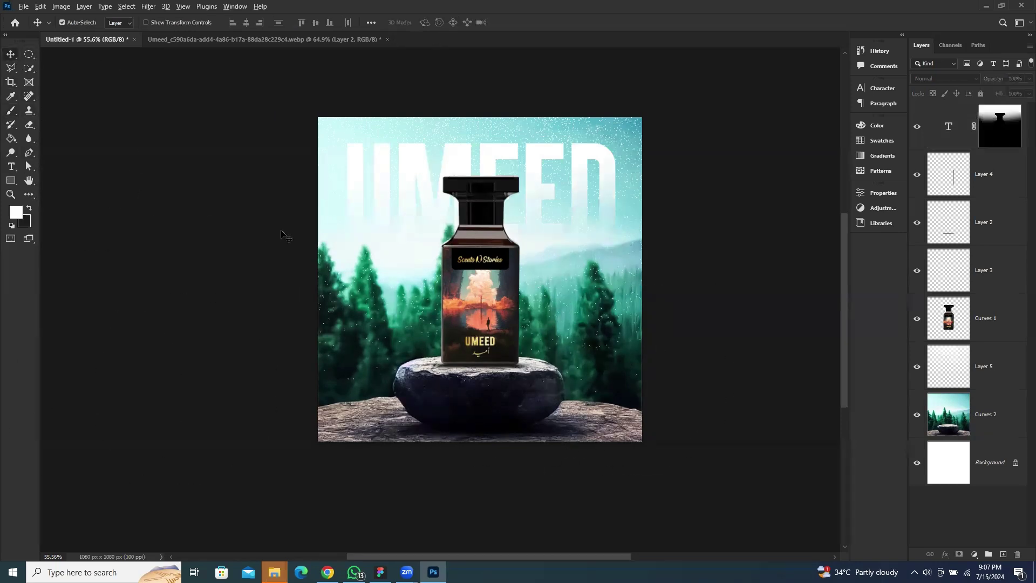
Step: Try the Dissolve blend mode on the UMEED title layer, then dismiss it
{"action": "scroll", "coordinate": [559, 293], "scroll_direction": "up", "scroll_amount": 3}
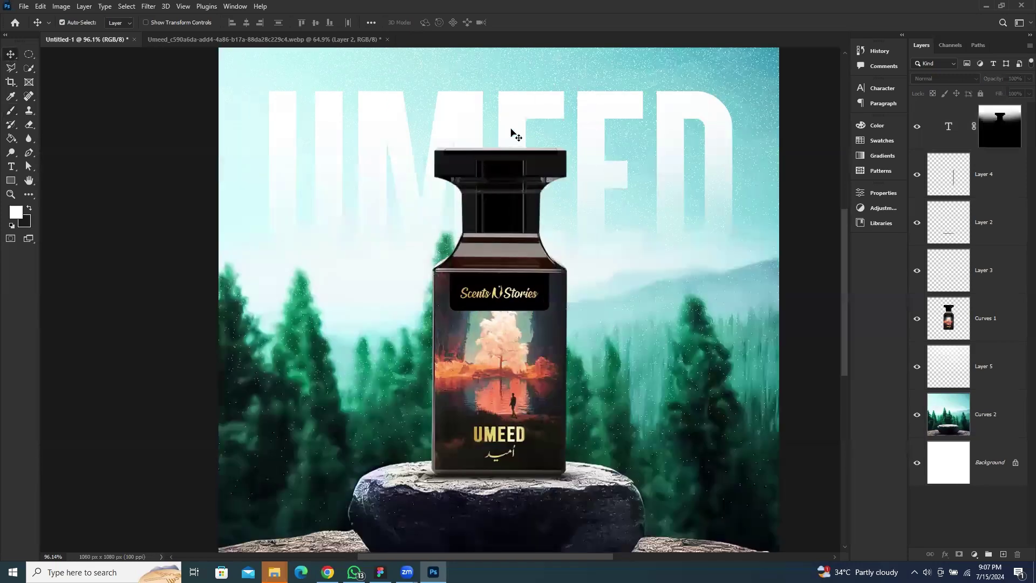
{"action": "scroll", "coordinate": [507, 164], "scroll_direction": "down", "scroll_amount": 3}
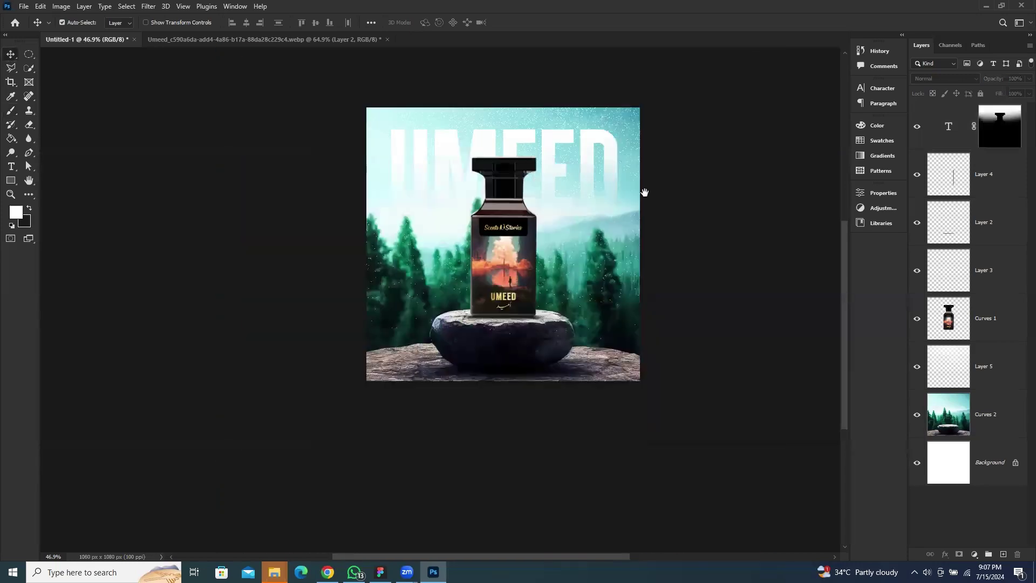
{"action": "left_click", "coordinate": [599, 141]}
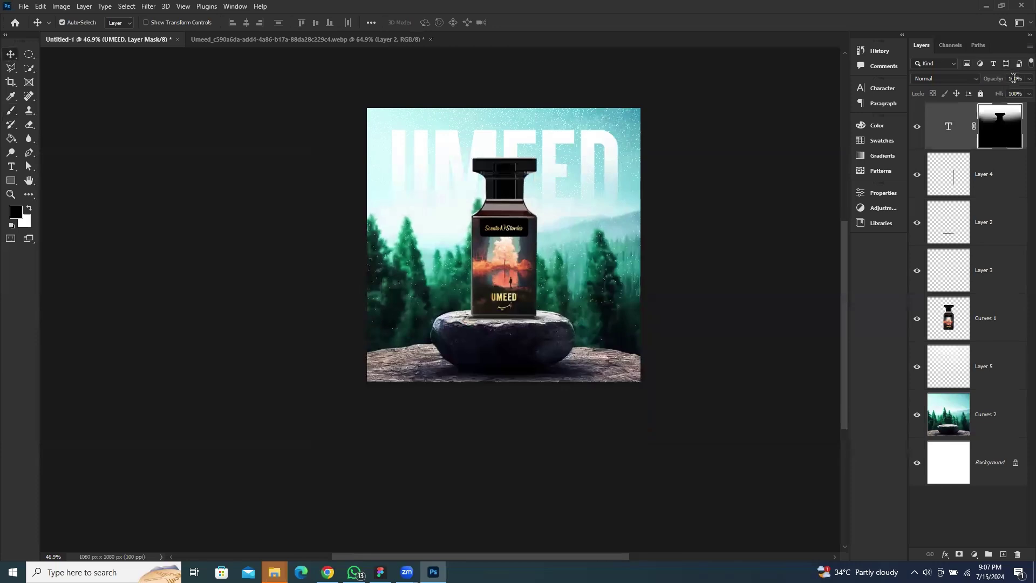
{"action": "left_click", "coordinate": [955, 78]}
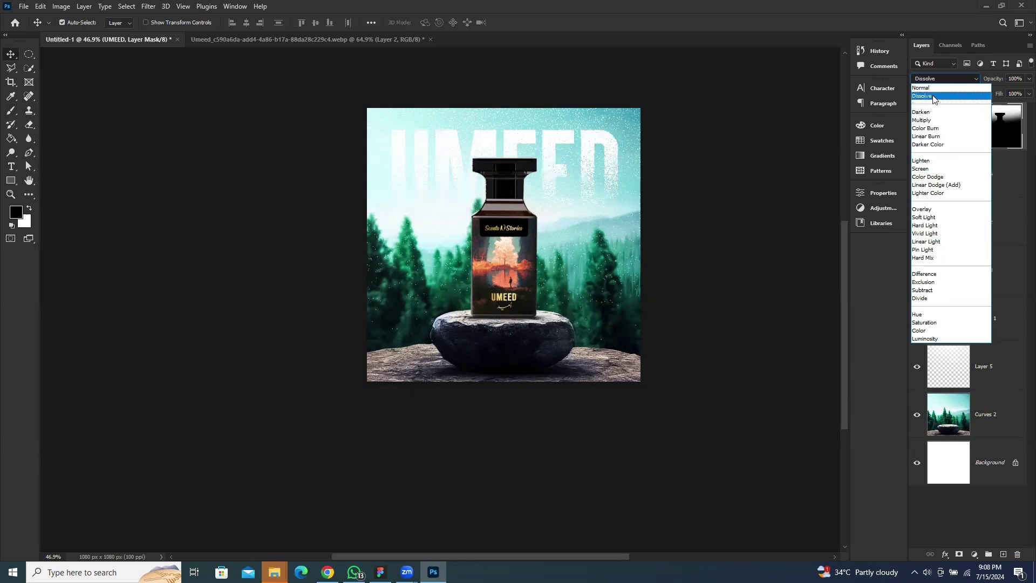
{"action": "left_click", "coordinate": [763, 144]}
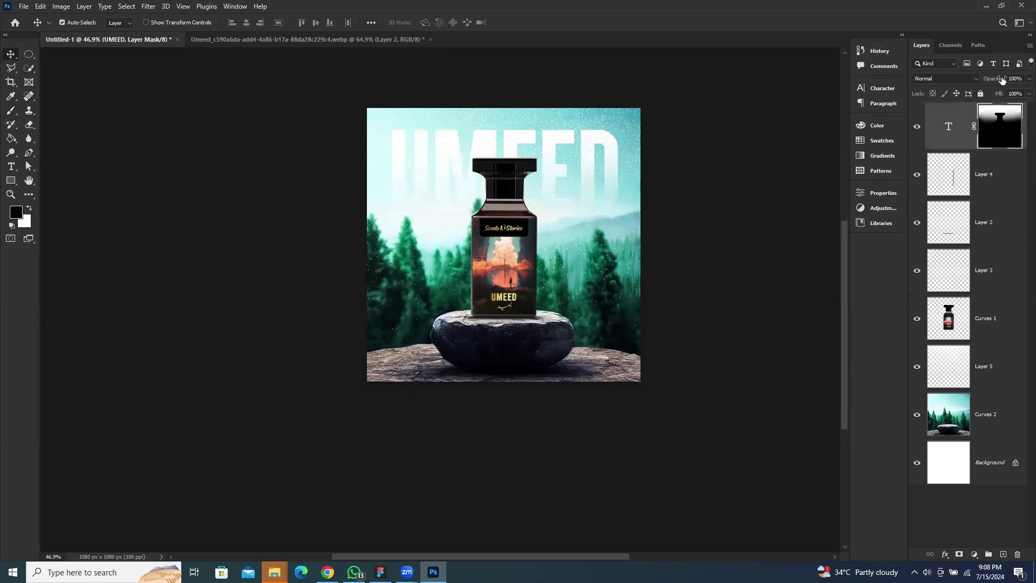
Step: Set the UMEED title layer's opacity to 75%
{"action": "left_click_drag", "start_coordinate": [994, 82], "coordinate": [976, 82]}
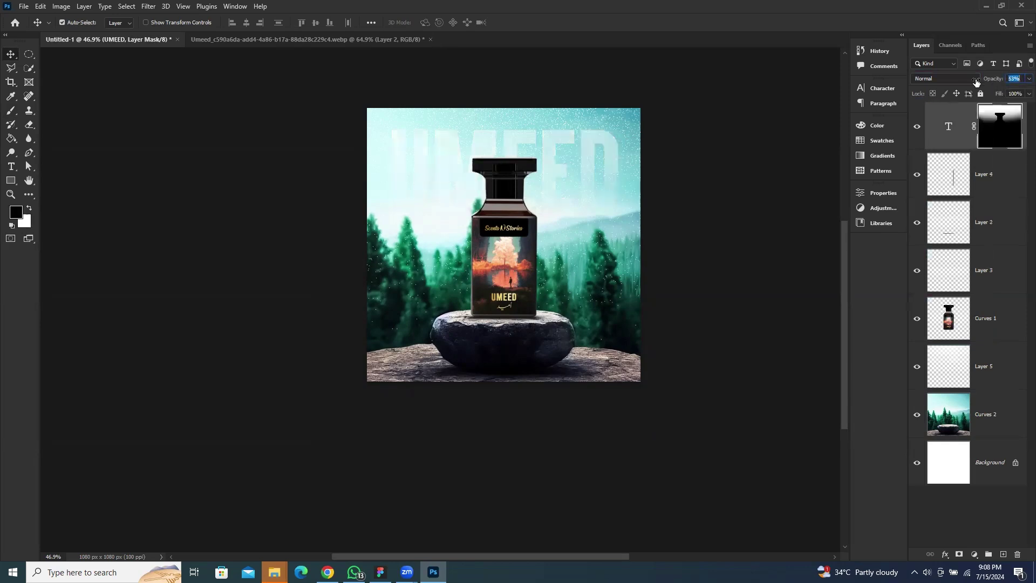
{"action": "left_click", "coordinate": [682, 231]}
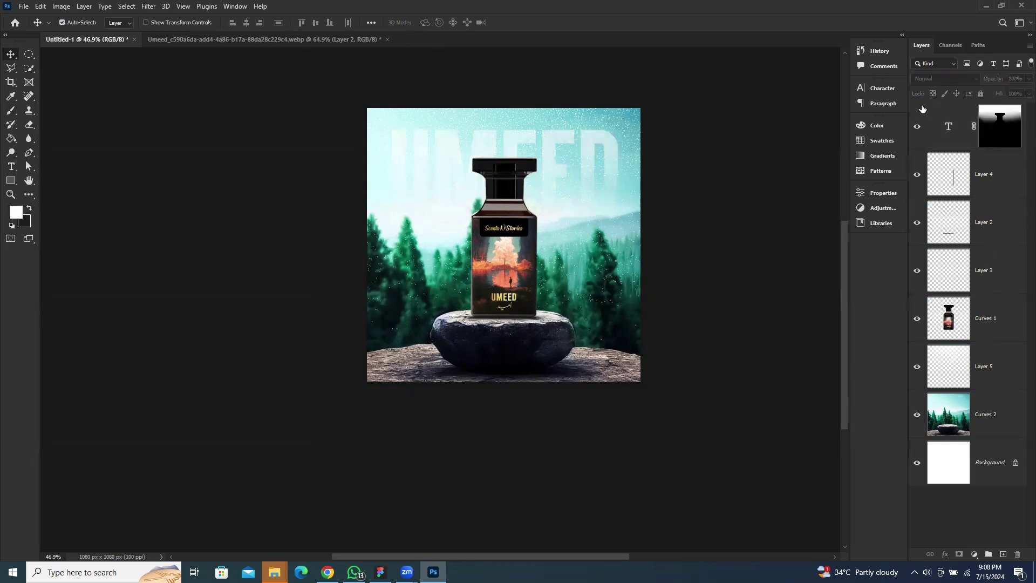
{"action": "scroll", "coordinate": [512, 153], "scroll_direction": "up", "scroll_amount": 2}
{"action": "scroll", "coordinate": [544, 137], "scroll_direction": "up", "scroll_amount": 3}
{"action": "left_click", "coordinate": [507, 122]}
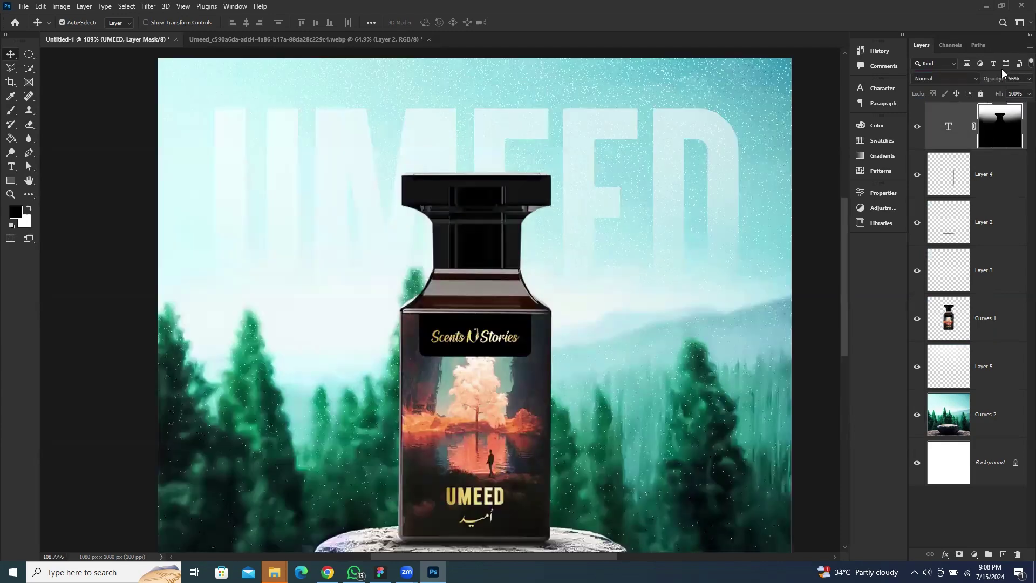
{"action": "left_click", "coordinate": [1019, 78]}
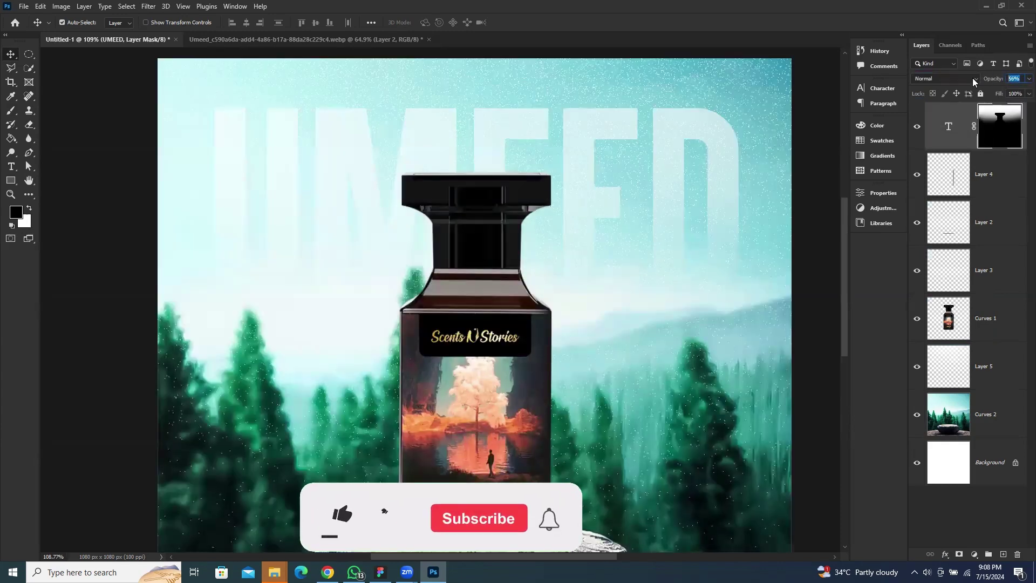
{"action": "type", "text": "75"}
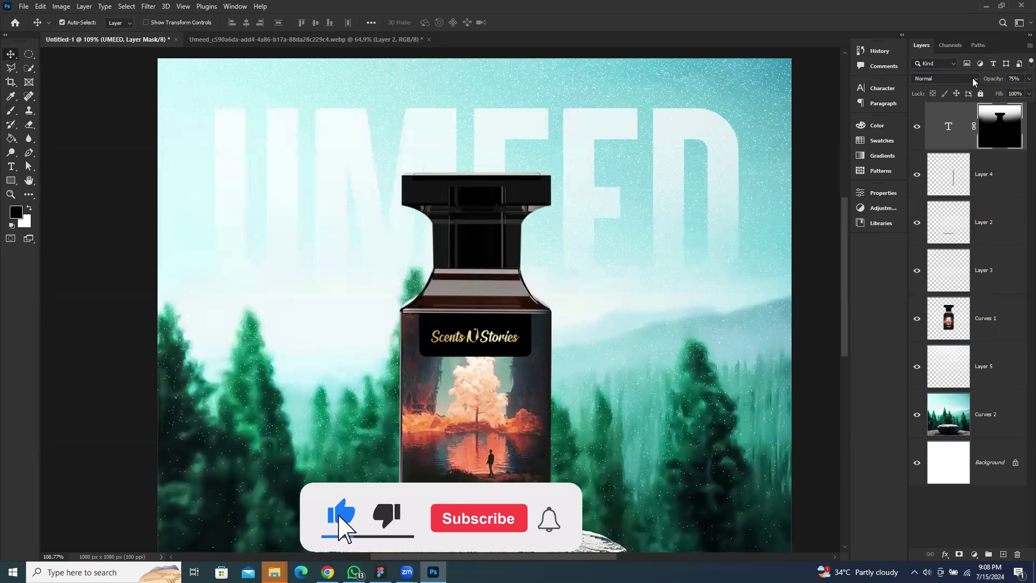
Step: Try a Gaussian Blur with a 5.0-pixel radius on the UMEED title's layer mask, then undo it
{"action": "left_click", "coordinate": [148, 6]}
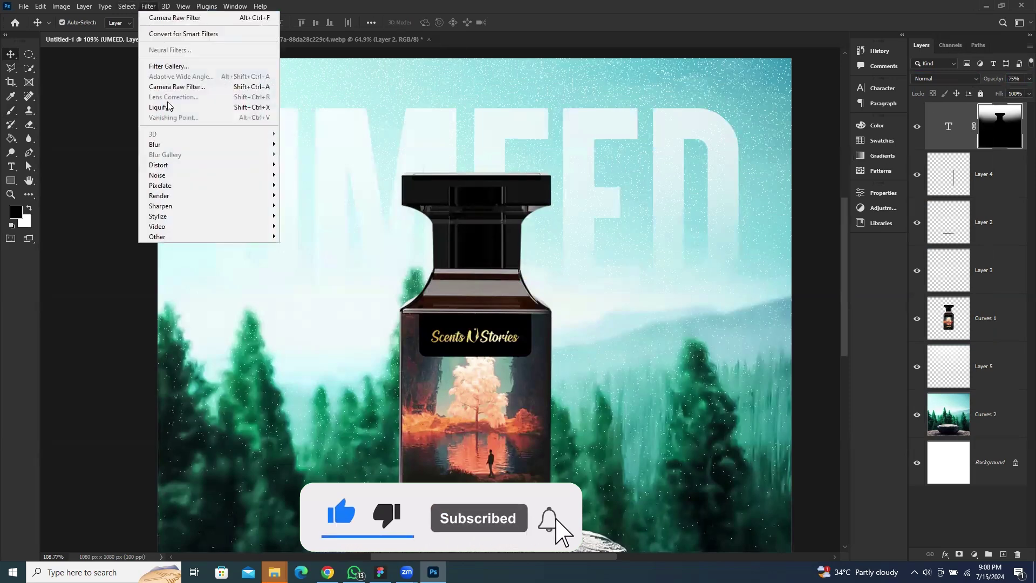
{"action": "mouse_move", "coordinate": [227, 144]}
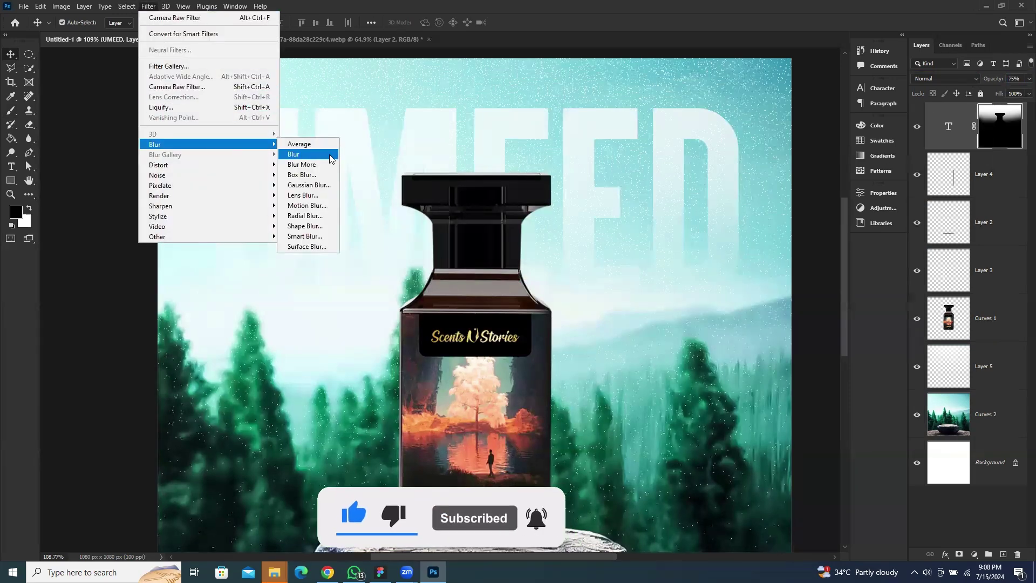
{"action": "left_click", "coordinate": [321, 185]}
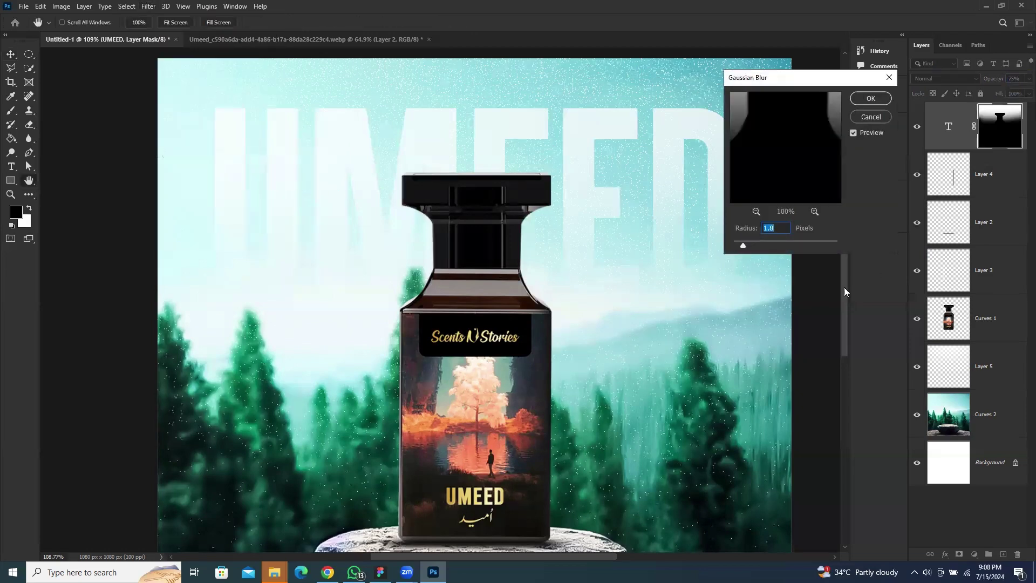
{"action": "left_click_drag", "start_coordinate": [760, 246], "coordinate": [761, 246]}
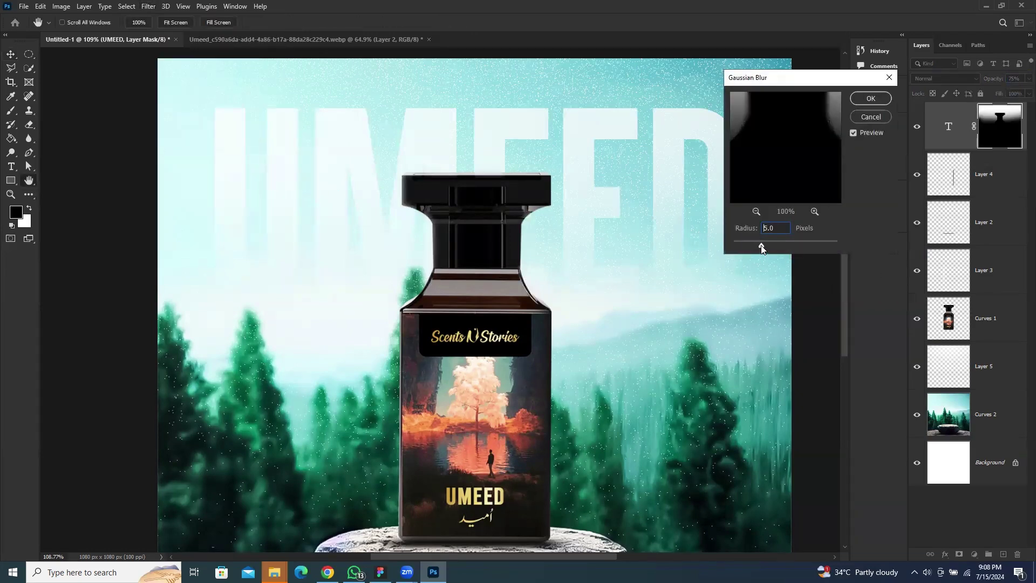
{"action": "left_click", "coordinate": [870, 99]}
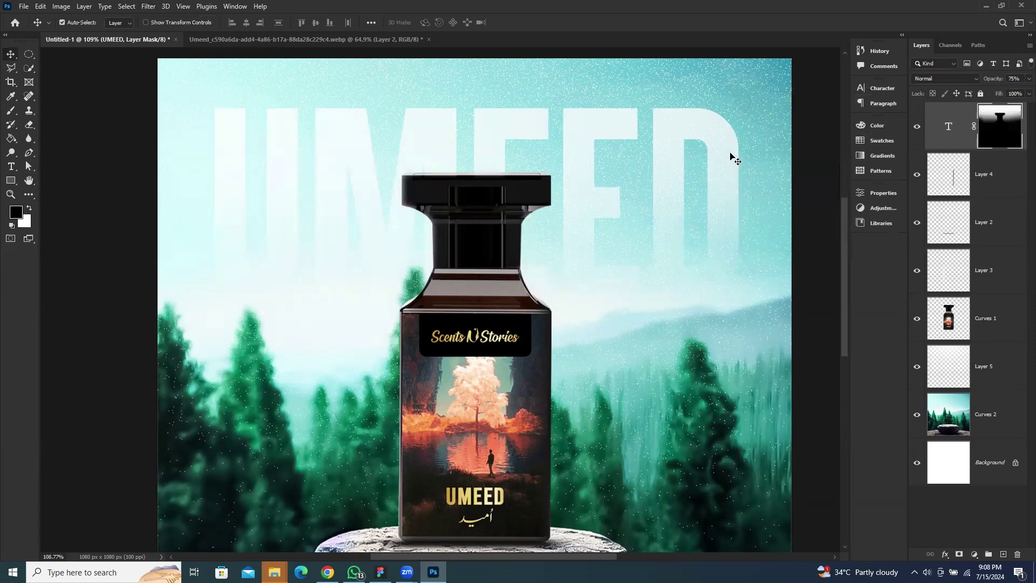
{"action": "key", "text": "ctrl"}
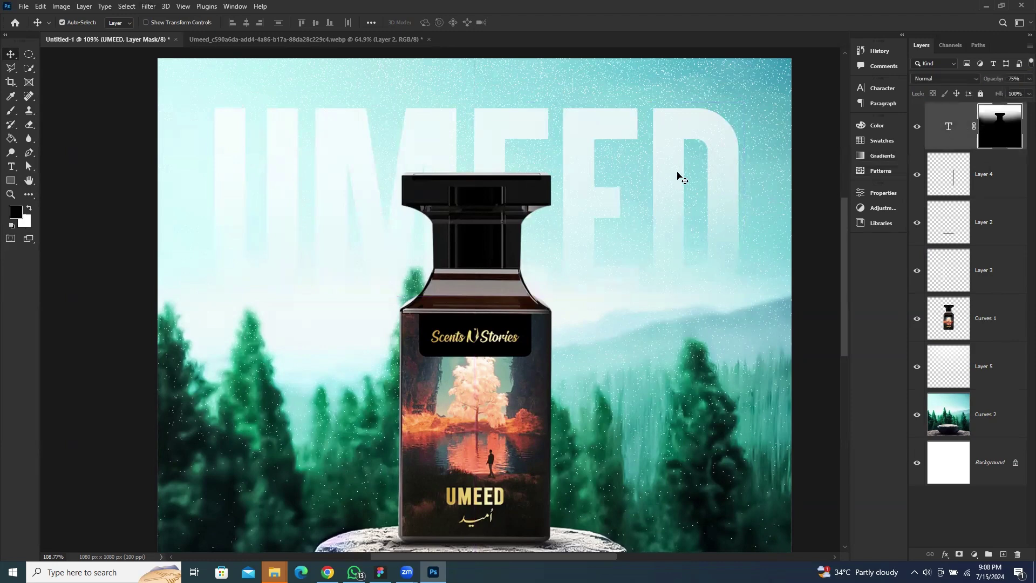
{"action": "right_click", "coordinate": [945, 133]}
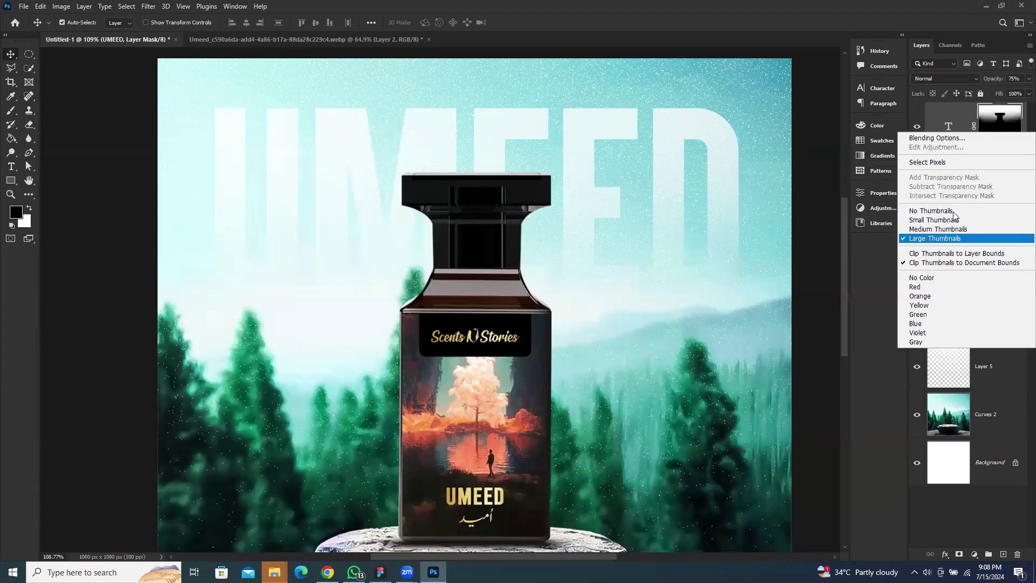
{"action": "left_click", "coordinate": [966, 128]}
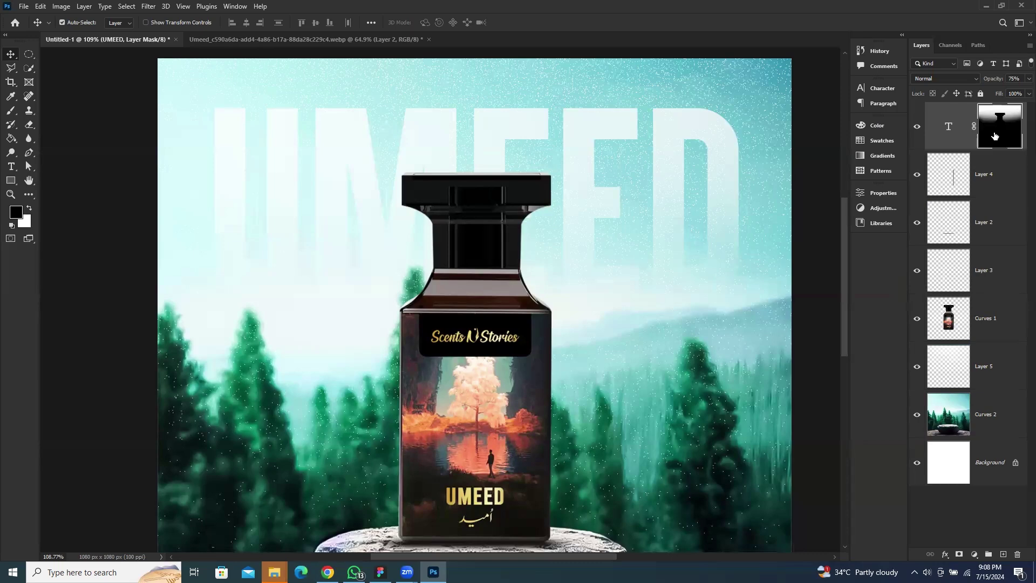
{"action": "right_click", "coordinate": [971, 115]}
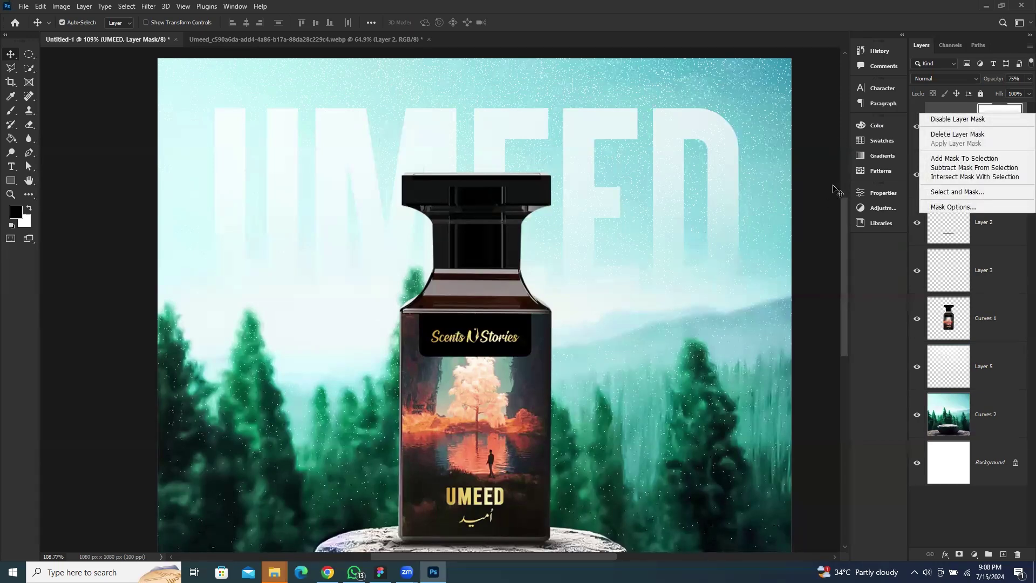
{"action": "left_click", "coordinate": [800, 186]}
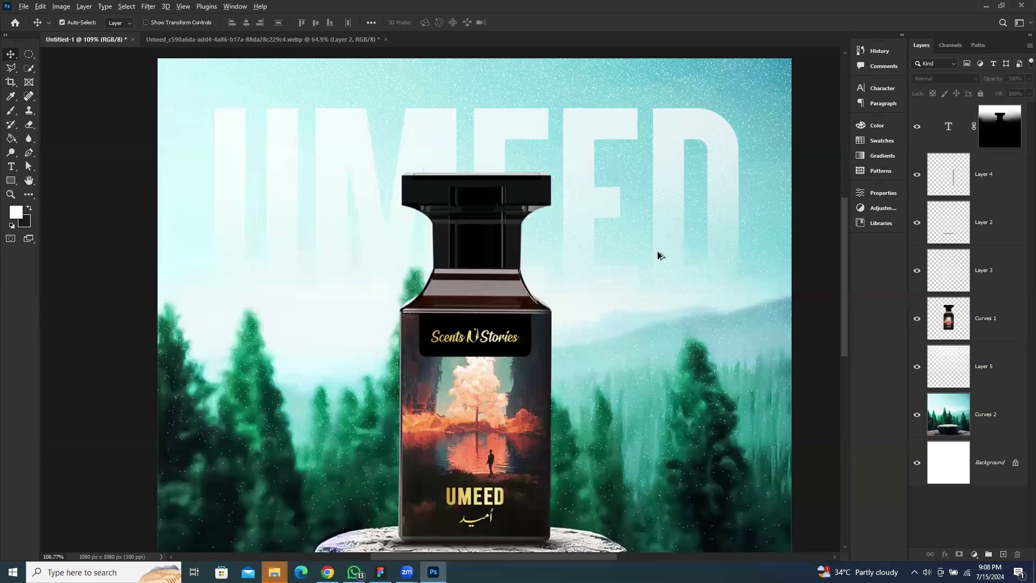
Step: Add the text line "scentsNstories.com" in white across the lower part of the rock under the bottle
{"action": "scroll", "coordinate": [695, 251], "scroll_direction": "down", "scroll_amount": 4}
{"action": "scroll", "coordinate": [474, 452], "scroll_direction": "up", "scroll_amount": 1}
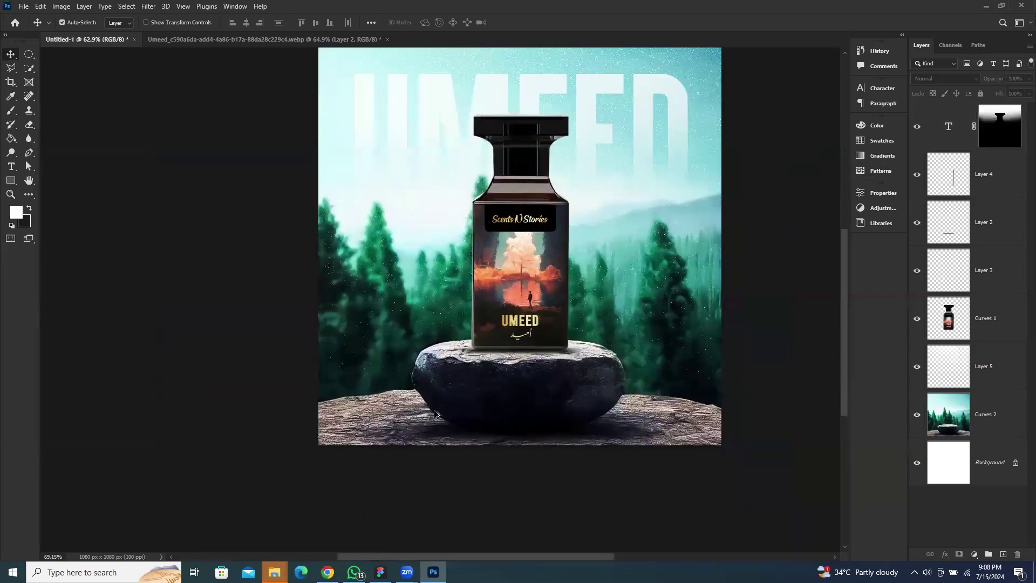
{"action": "scroll", "coordinate": [540, 437], "scroll_direction": "up", "scroll_amount": 3}
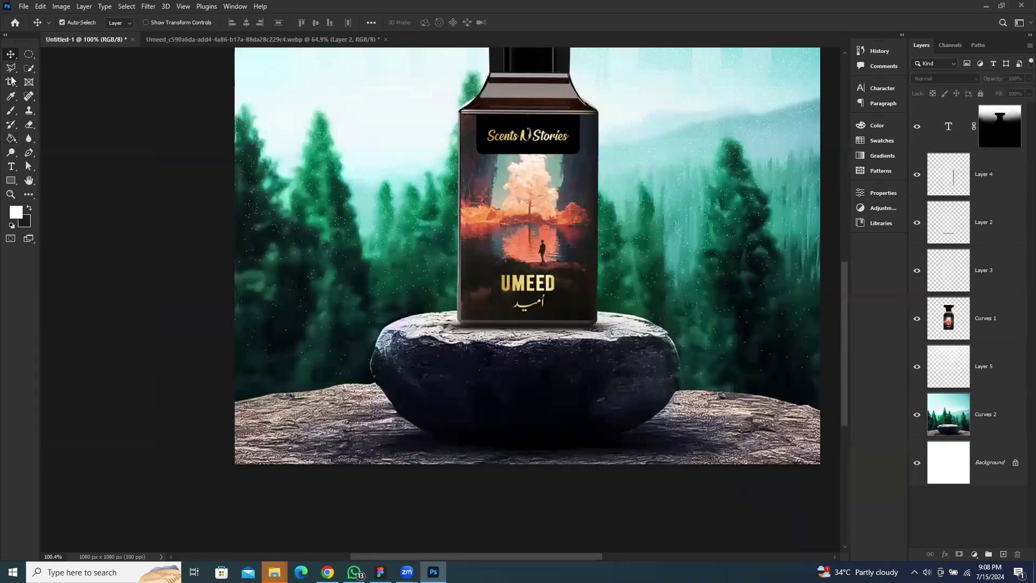
{"action": "key", "text": "t"}
{"action": "left_click", "coordinate": [455, 410]}
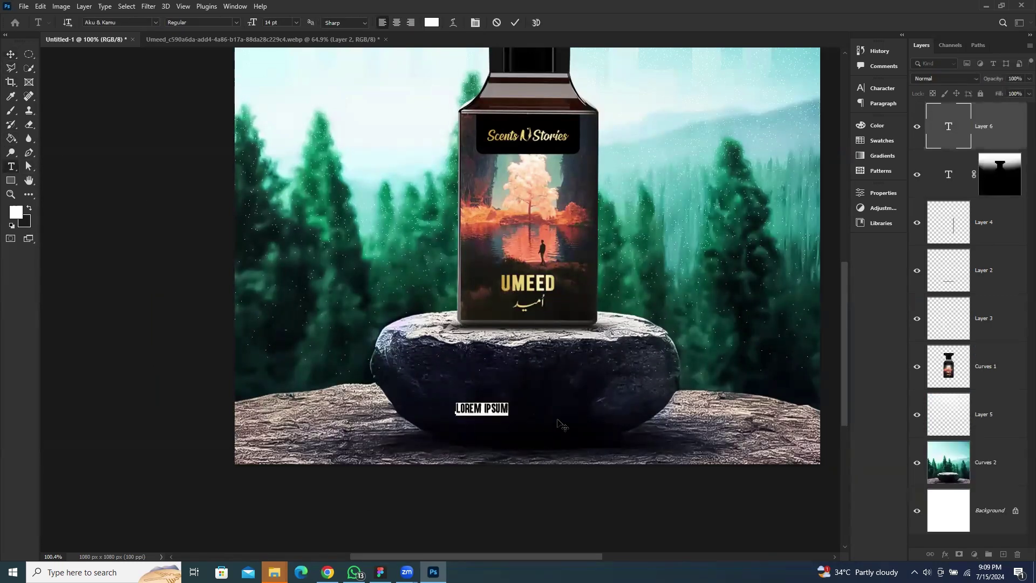
{"action": "type", "text": "S"}
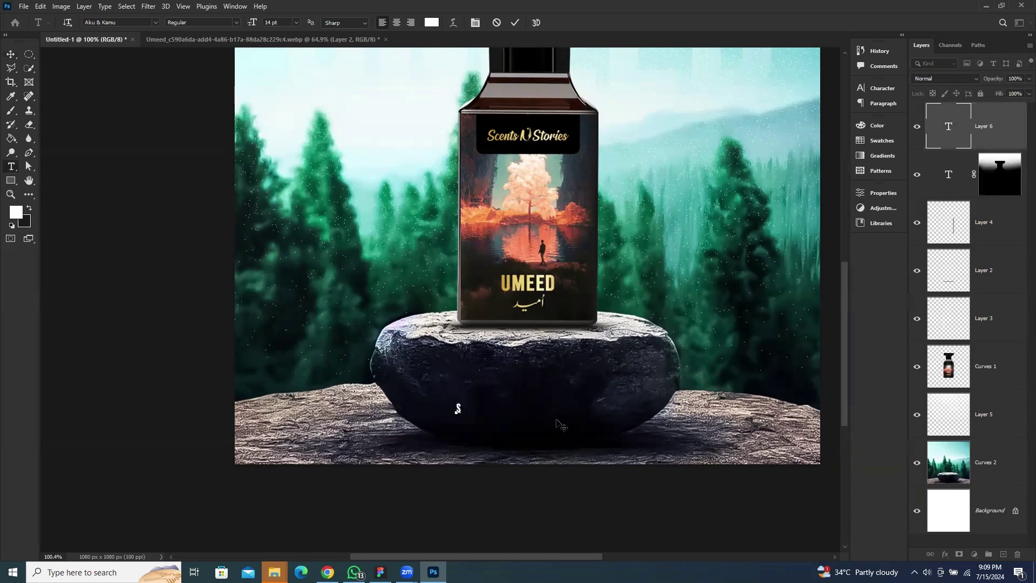
{"action": "type", "text": "CENTSNSTORIES"}
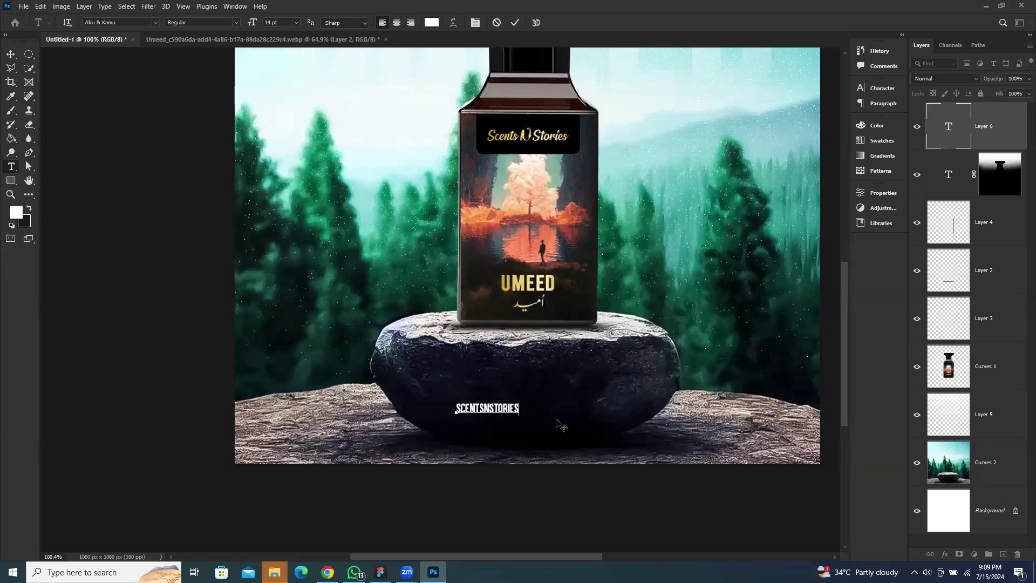
{"action": "type", "text": "m"}
{"action": "left_click", "coordinate": [561, 427]}
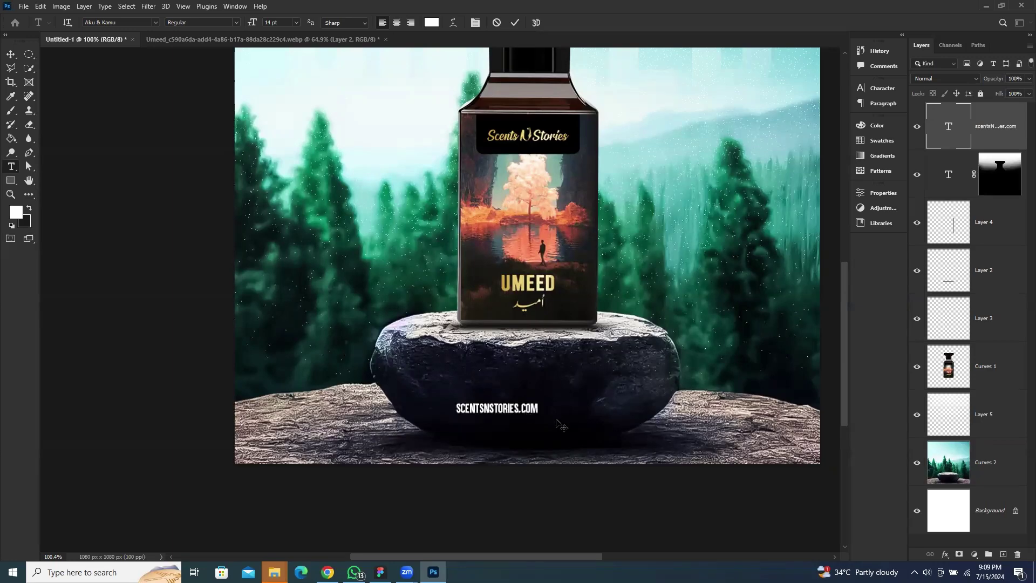
Step: Change the scentsNstories.com line's font to Poppins Light
{"action": "left_click", "coordinate": [880, 89]}
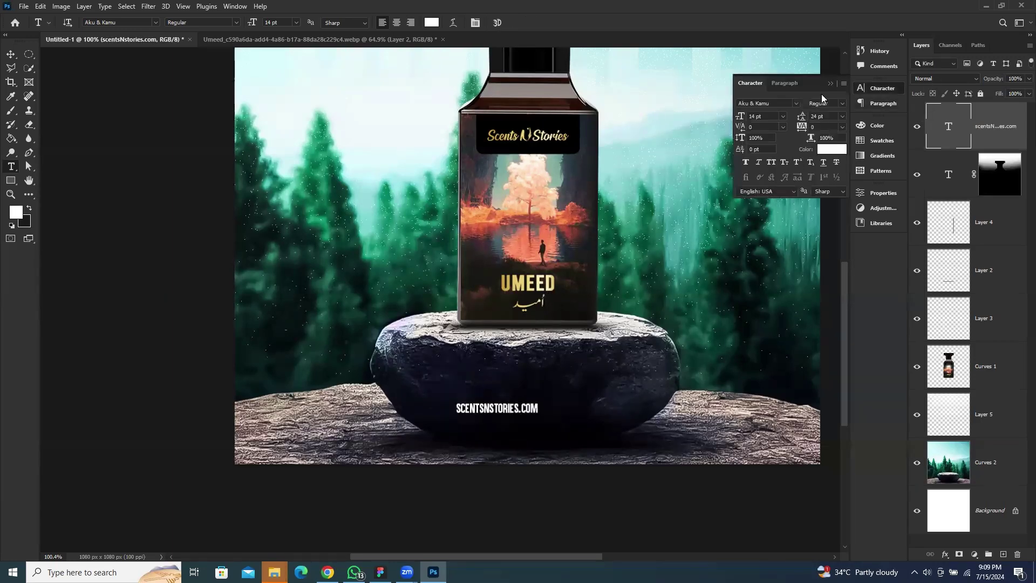
{"action": "left_click", "coordinate": [785, 102]}
{"action": "type", "text": "pop"}
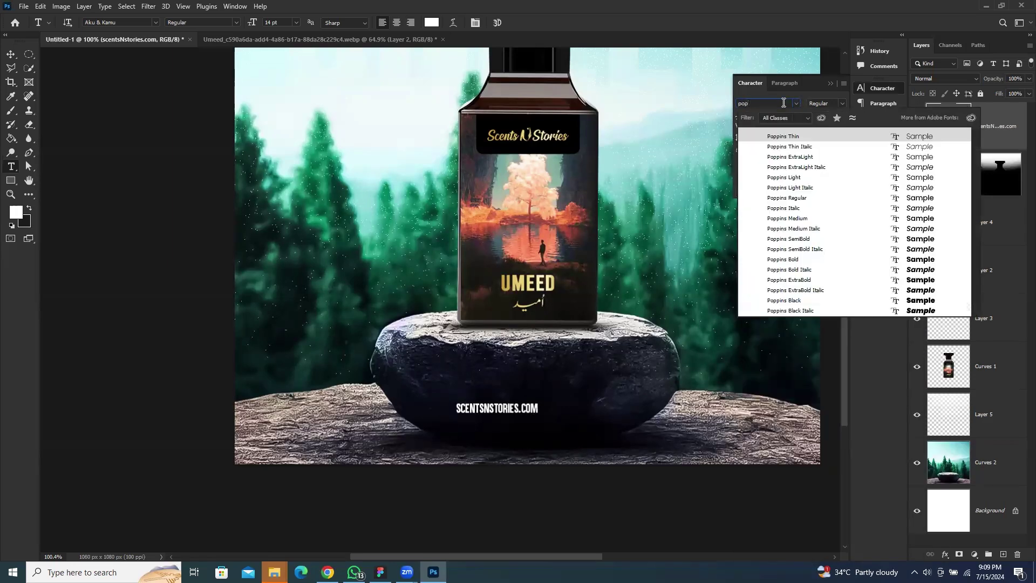
{"action": "key", "text": "Down"}
{"action": "key", "text": "Down"}
{"action": "key", "text": "Down"}
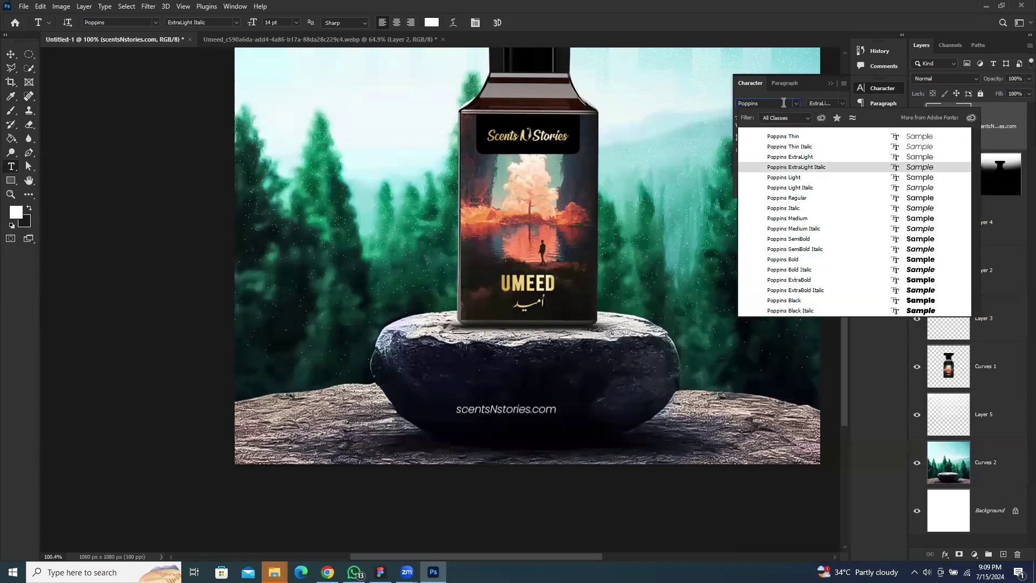
{"action": "left_click", "coordinate": [770, 178]}
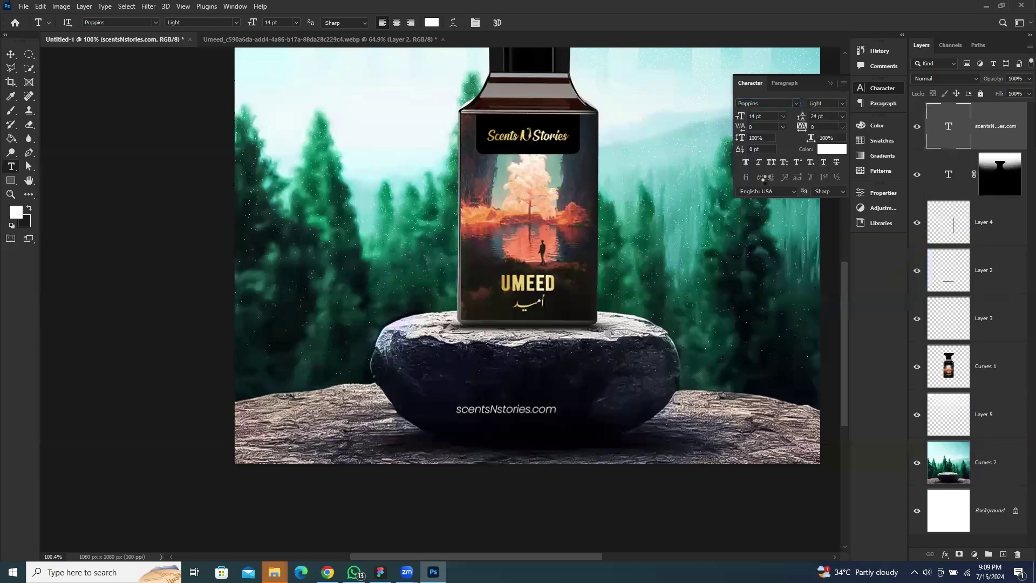
{"action": "left_click", "coordinate": [830, 83]}
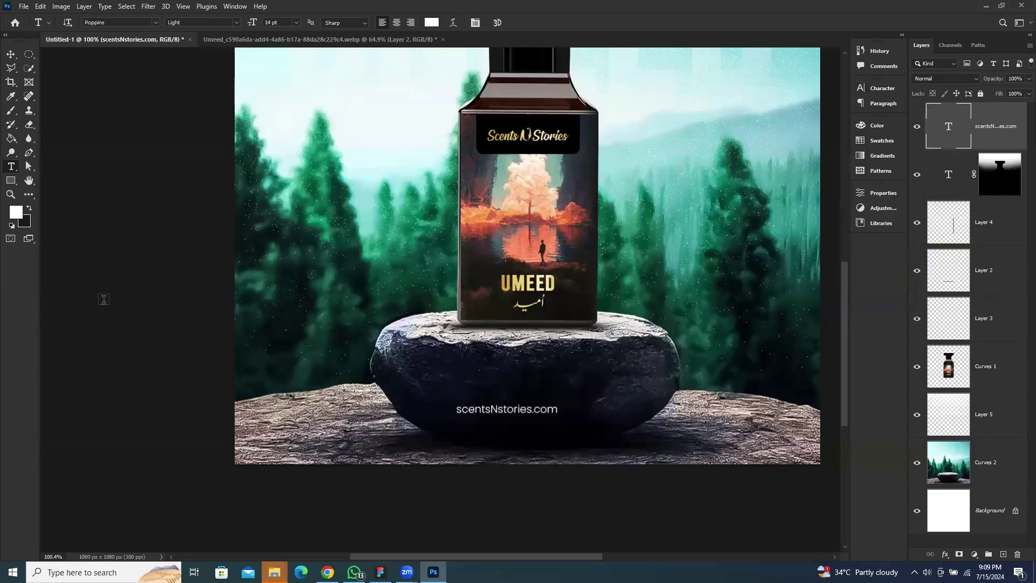
{"action": "left_click", "coordinate": [11, 52]}
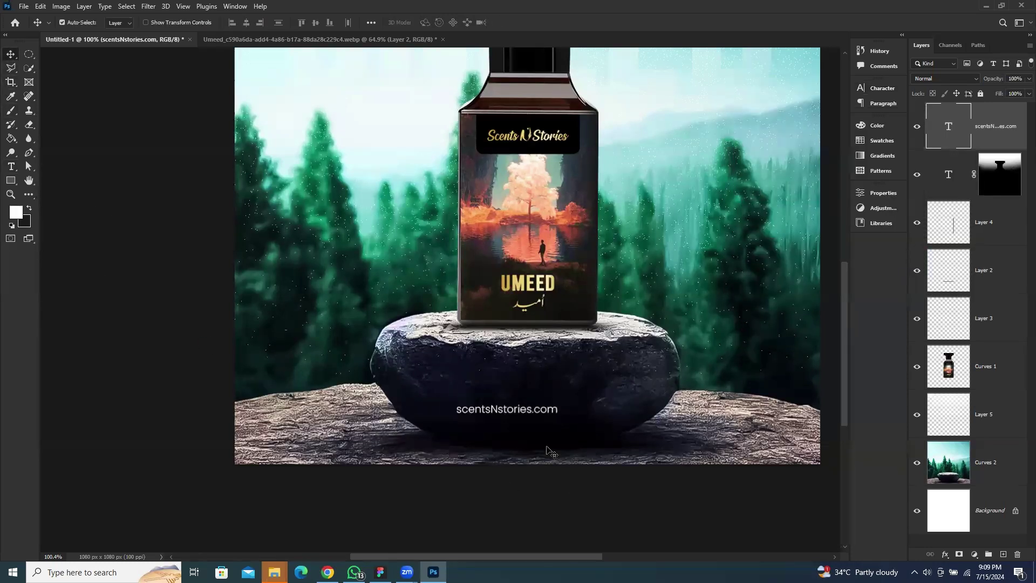
Step: Set the scentsNstories.com line's tracking to 500
{"action": "left_click", "coordinate": [528, 421]}
{"action": "left_click", "coordinate": [880, 88]}
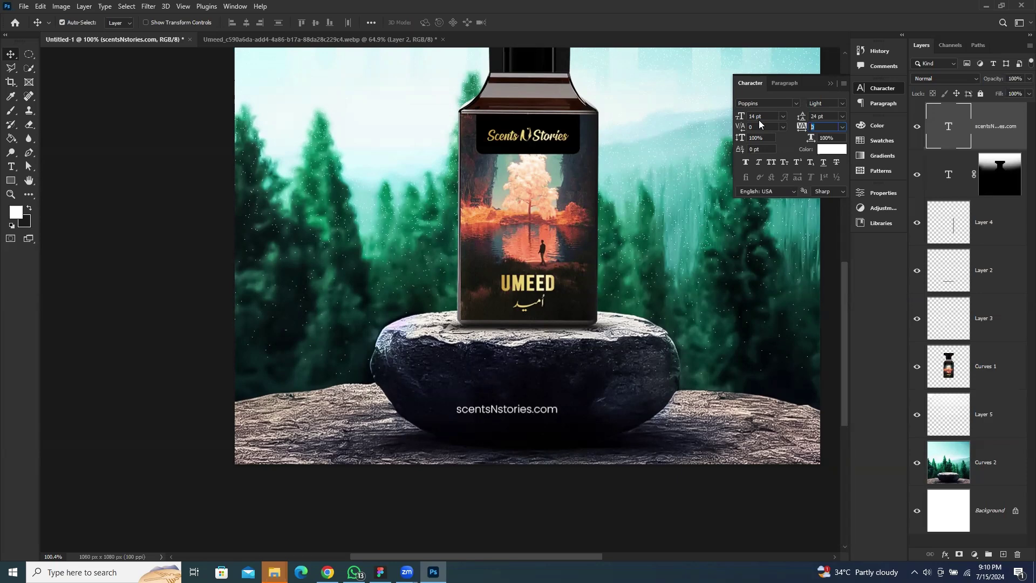
{"action": "type", "text": "500"}
{"action": "key", "text": "Return"}
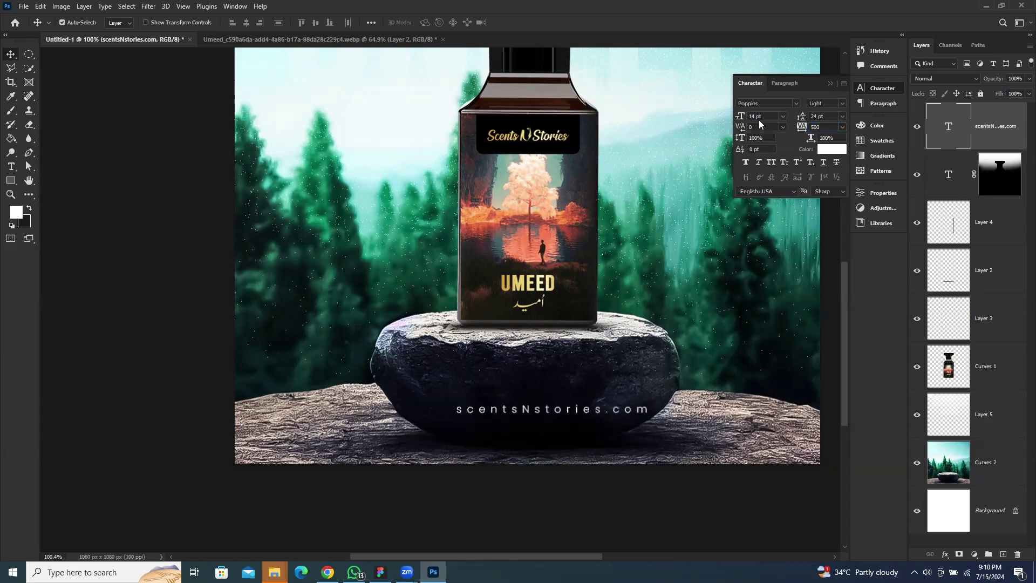
{"action": "left_click", "coordinate": [829, 83]}
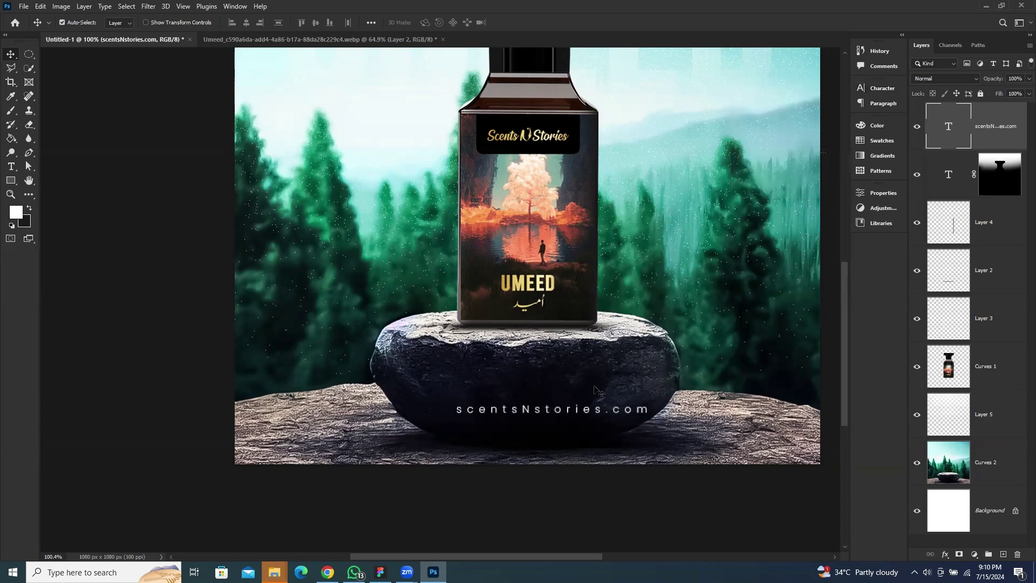
Step: Move the scentsNstories.com line slightly lower on the rock and centre it horizontally against the Background layer
{"action": "left_click_drag", "start_coordinate": [591, 414], "coordinate": [561, 428]}
{"action": "left_click", "coordinate": [987, 527]}
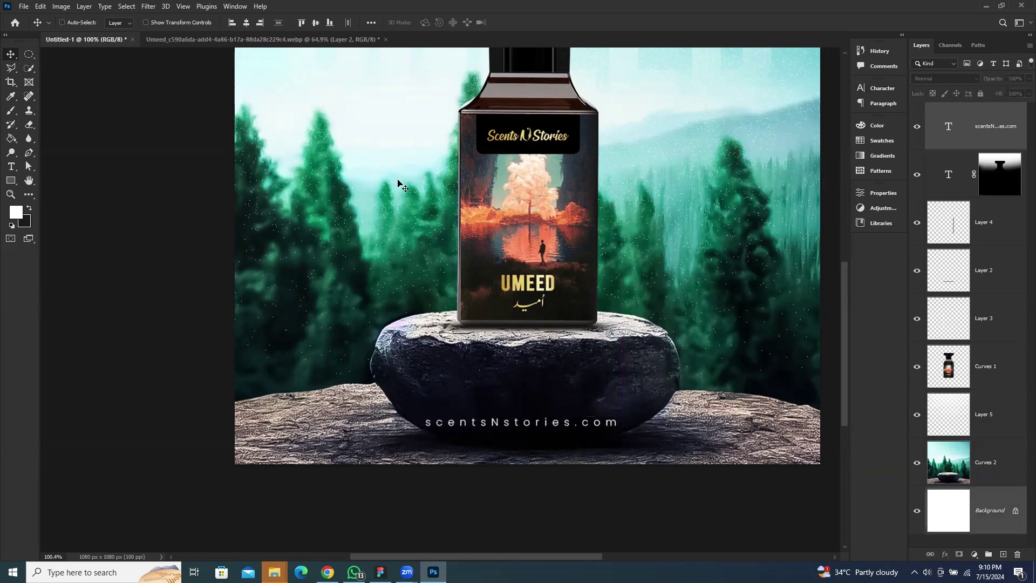
{"action": "left_click", "coordinate": [244, 24]}
{"action": "left_click", "coordinate": [613, 521]}
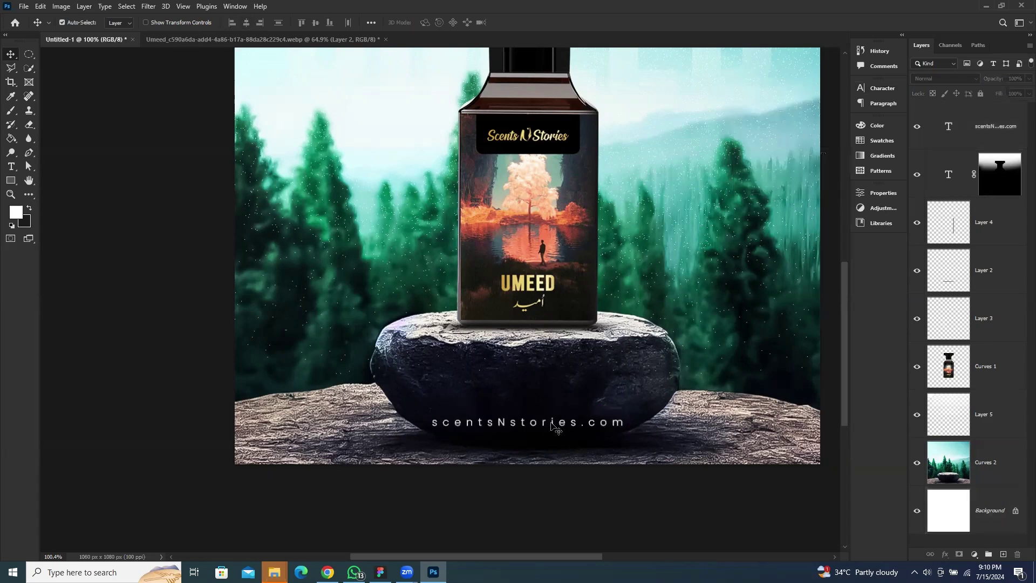
Step: Try the scentsNstories.com line higher on the rock, and finally place it on the ground along the rock's base
{"action": "left_click_drag", "start_coordinate": [552, 430], "coordinate": [551, 406]}
{"action": "scroll", "coordinate": [551, 405], "scroll_direction": "down", "scroll_amount": 4}
{"action": "left_click", "coordinate": [550, 414]}
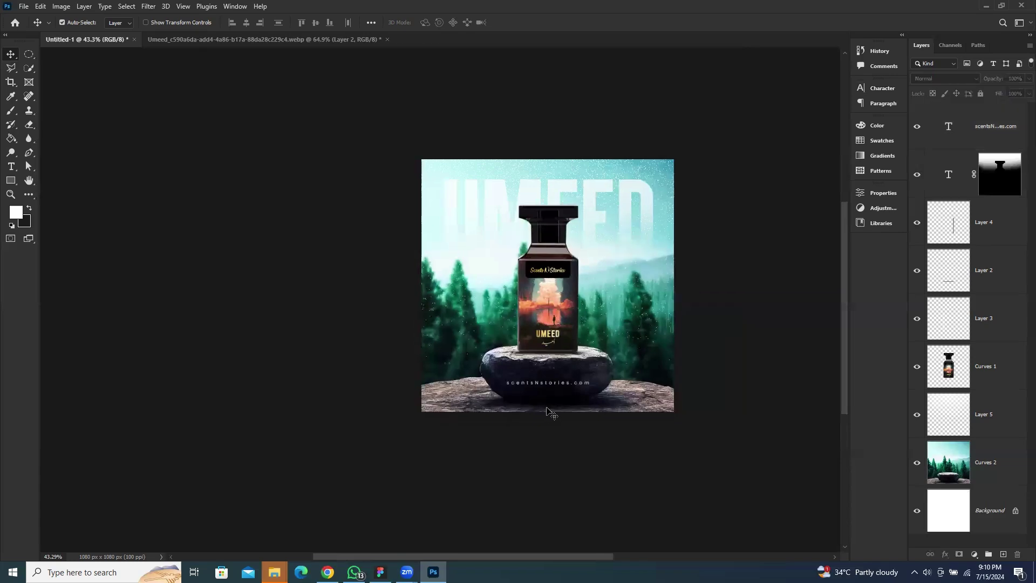
{"action": "scroll", "coordinate": [580, 420], "scroll_direction": "up", "scroll_amount": 5}
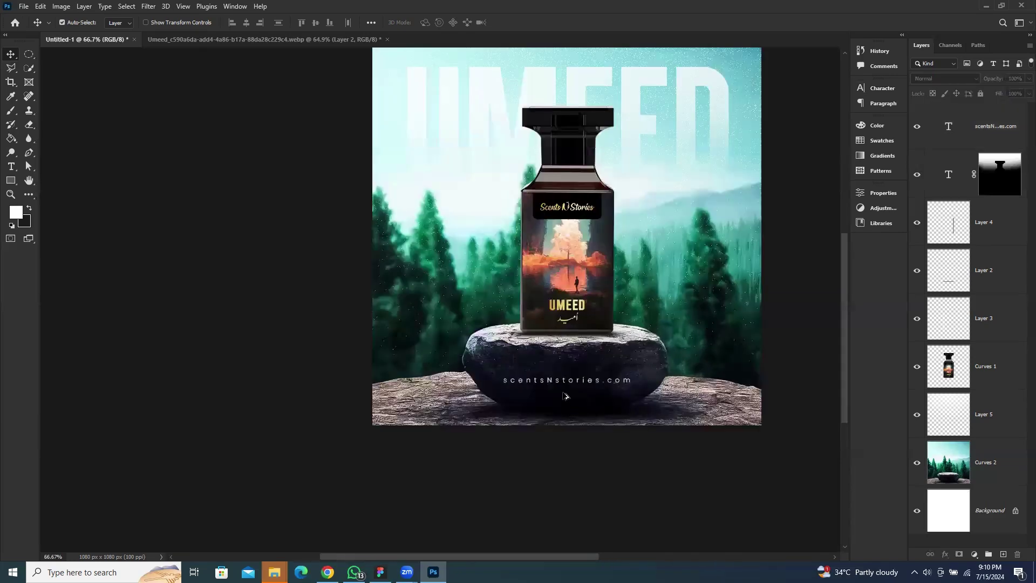
{"action": "left_click_drag", "start_coordinate": [576, 369], "coordinate": [577, 414]}
Step: Draw a white rectangle about 215 × 44 px on the middle of the rock, above the scentsNstories.com line
{"action": "scroll", "coordinate": [593, 324], "scroll_direction": "down", "scroll_amount": 2}
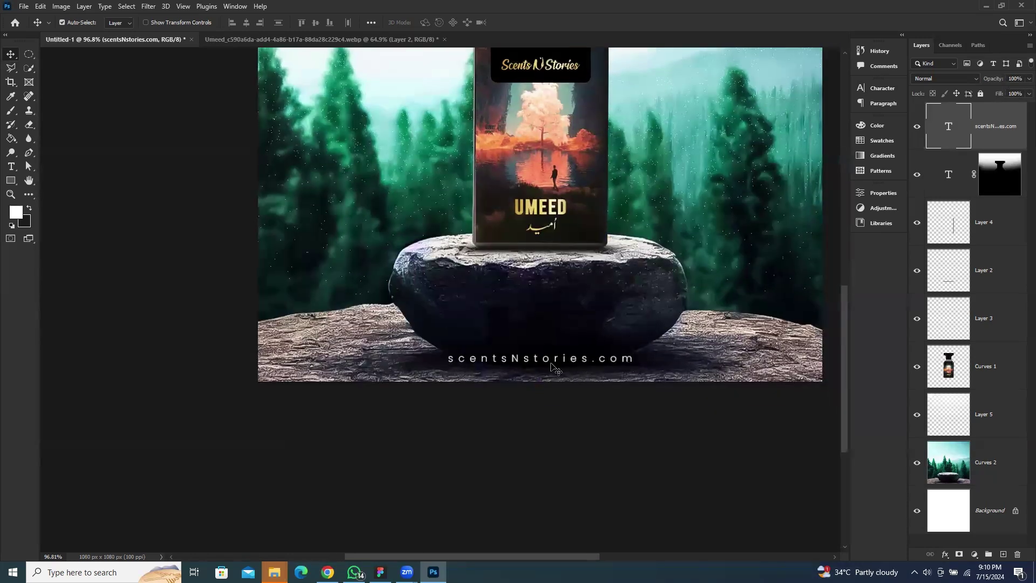
{"action": "scroll", "coordinate": [652, 356], "scroll_direction": "right", "scroll_amount": 2}
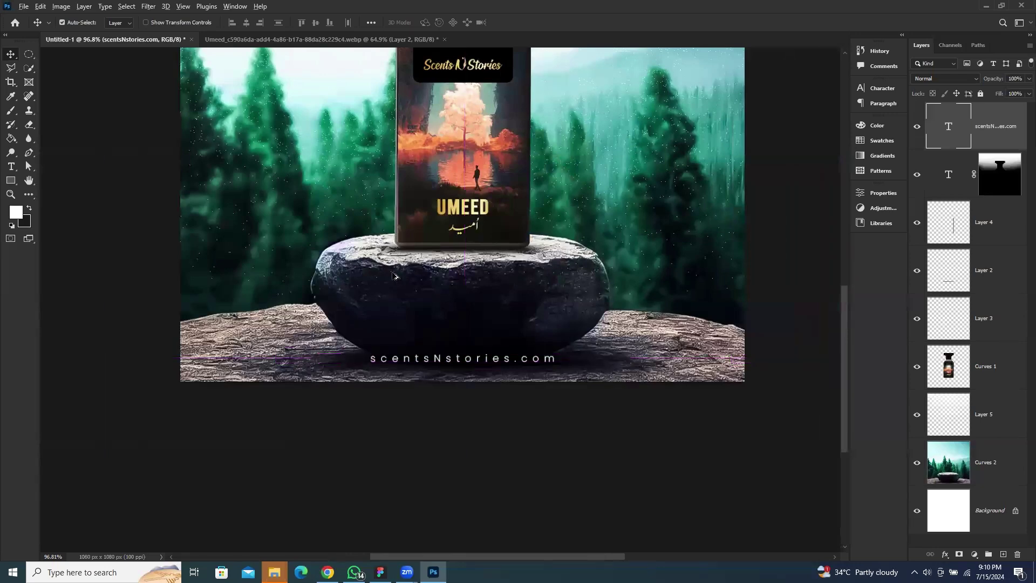
{"action": "scroll", "coordinate": [394, 275], "scroll_direction": "down", "scroll_amount": 2}
{"action": "scroll", "coordinate": [518, 264], "scroll_direction": "up", "scroll_amount": 5}
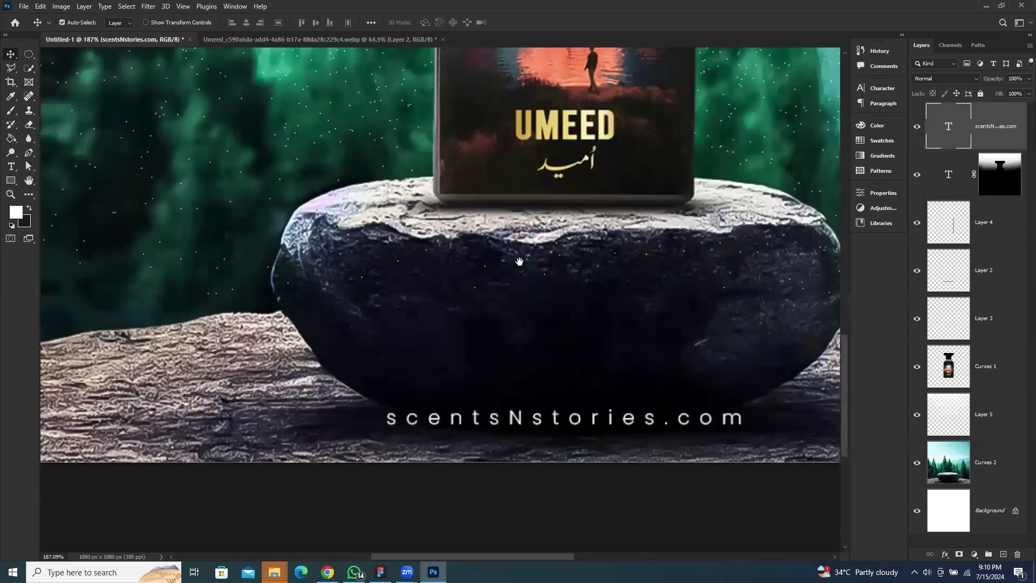
{"action": "left_click_drag", "start_coordinate": [519, 262], "coordinate": [515, 271]}
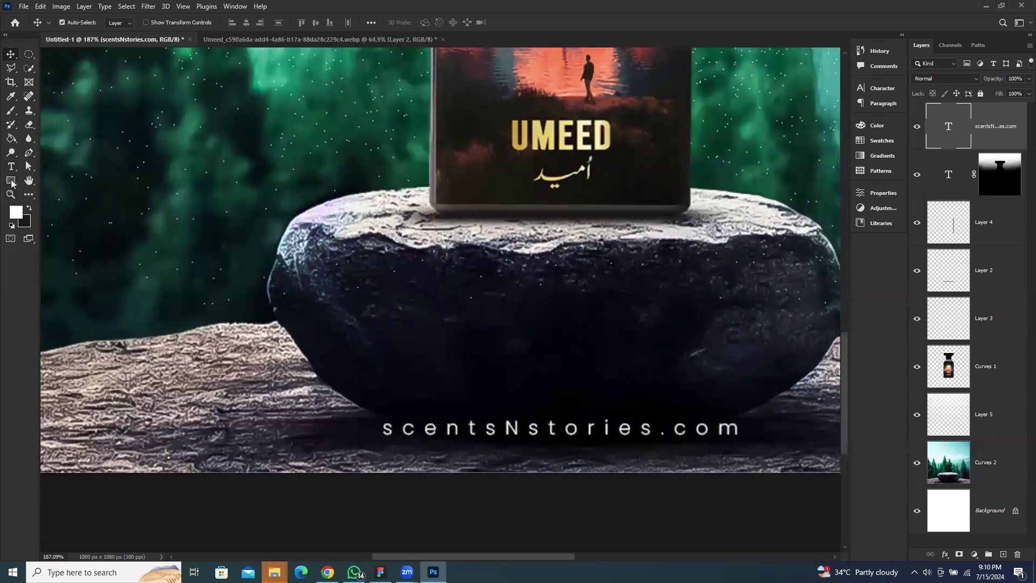
{"action": "left_click", "coordinate": [11, 181]}
{"action": "left_click_drag", "start_coordinate": [451, 294], "coordinate": [668, 337]}
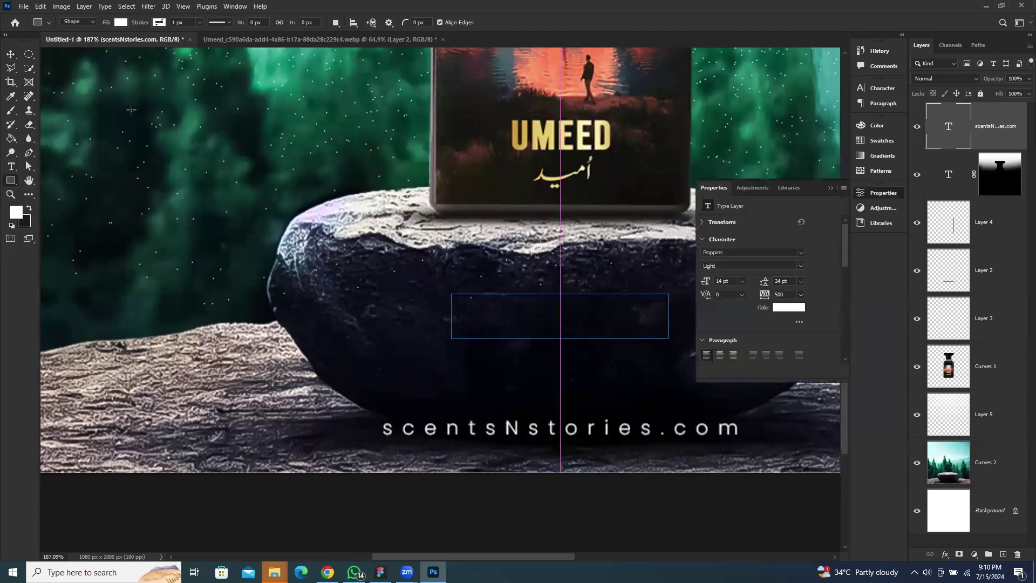
{"action": "left_click", "coordinate": [11, 56]}
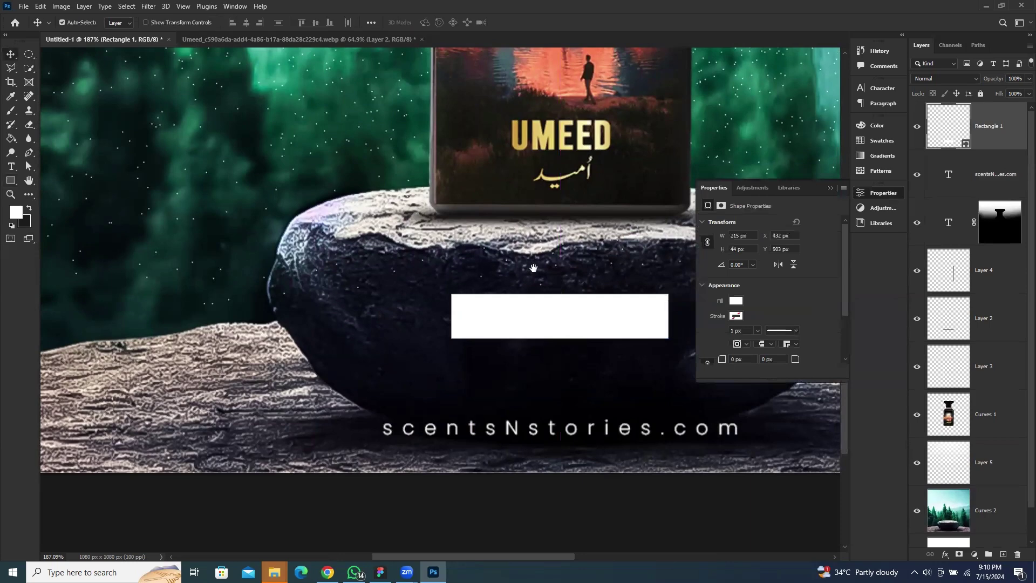
Step: Fill the rectangle with light yellow ffe976, sampling the gold UMEED lettering on the bottle label and brightening the colour
{"action": "left_click_drag", "start_coordinate": [534, 267], "coordinate": [459, 271]}
{"action": "left_click", "coordinate": [736, 301]}
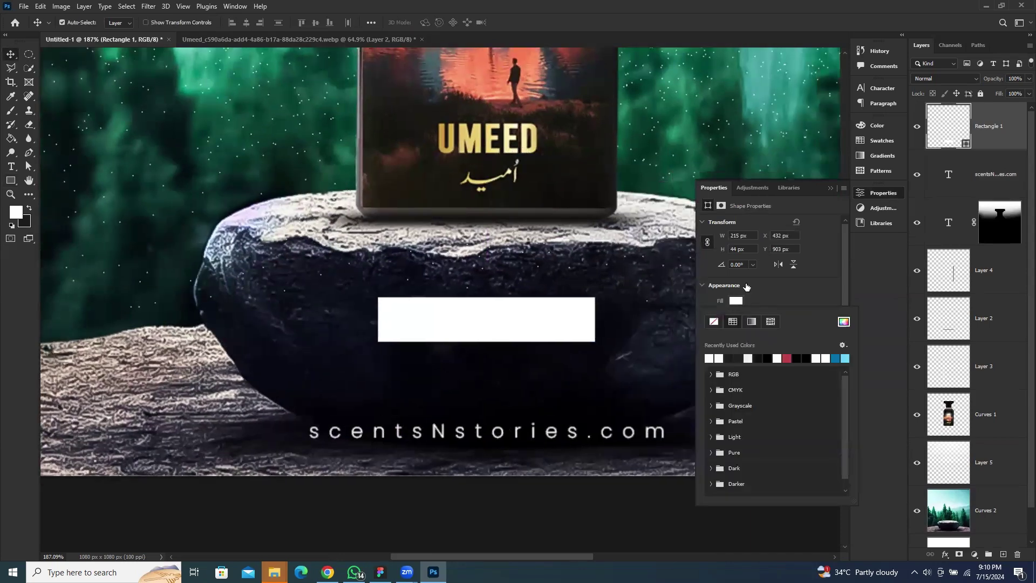
{"action": "left_click", "coordinate": [843, 322]}
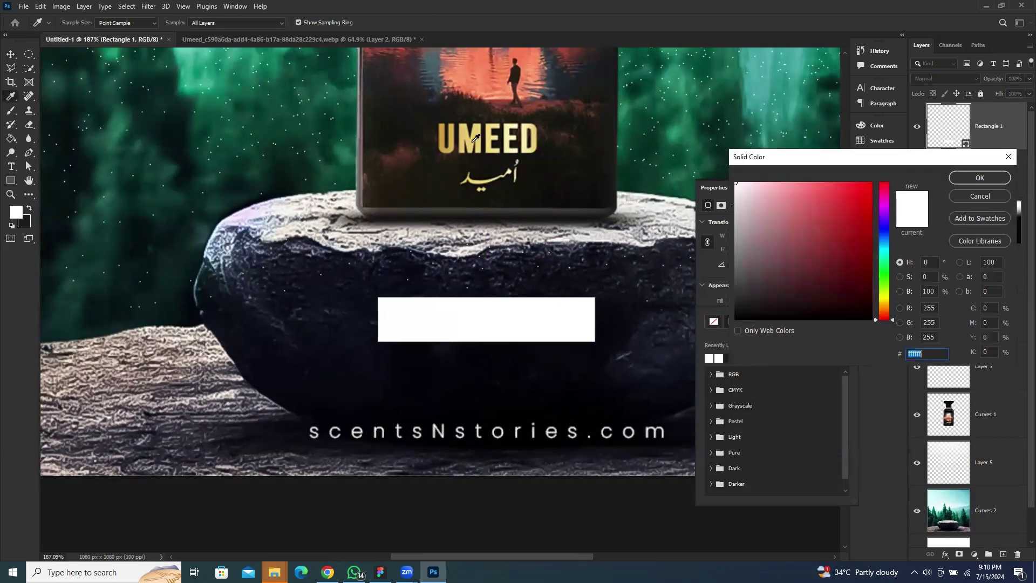
{"action": "left_click", "coordinate": [491, 124]}
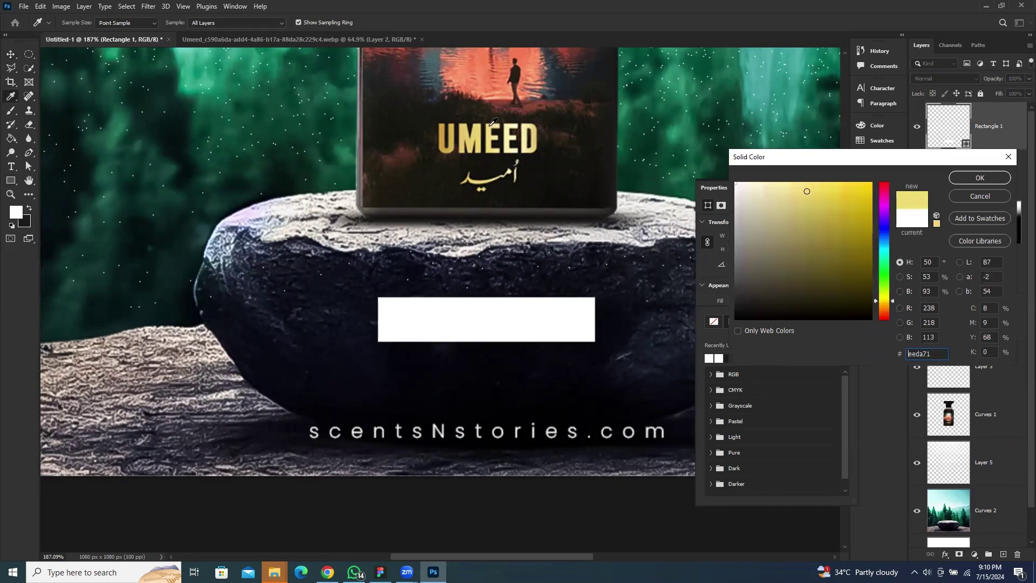
{"action": "left_click_drag", "start_coordinate": [807, 190], "coordinate": [803, 180]}
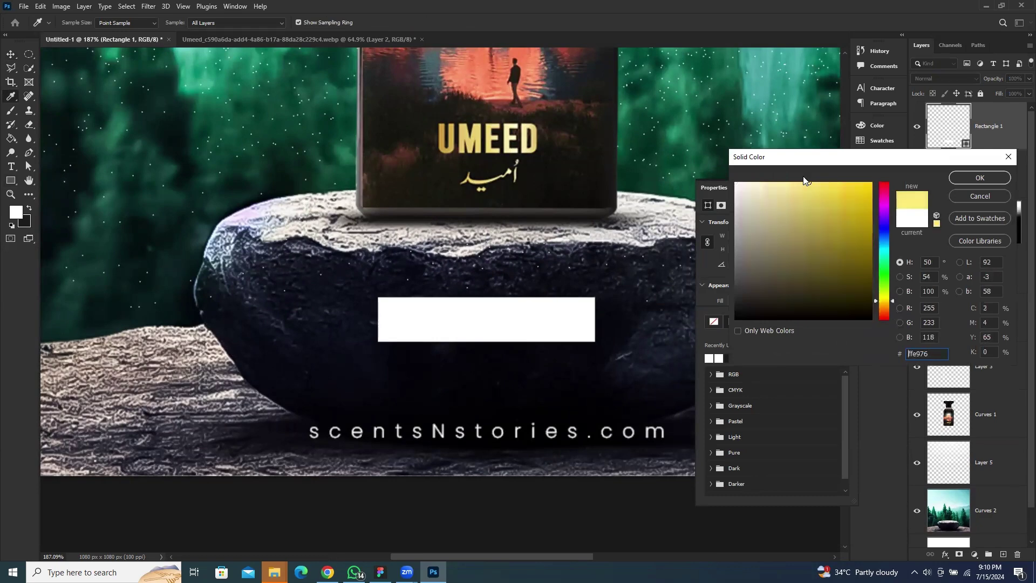
{"action": "left_click", "coordinate": [986, 178]}
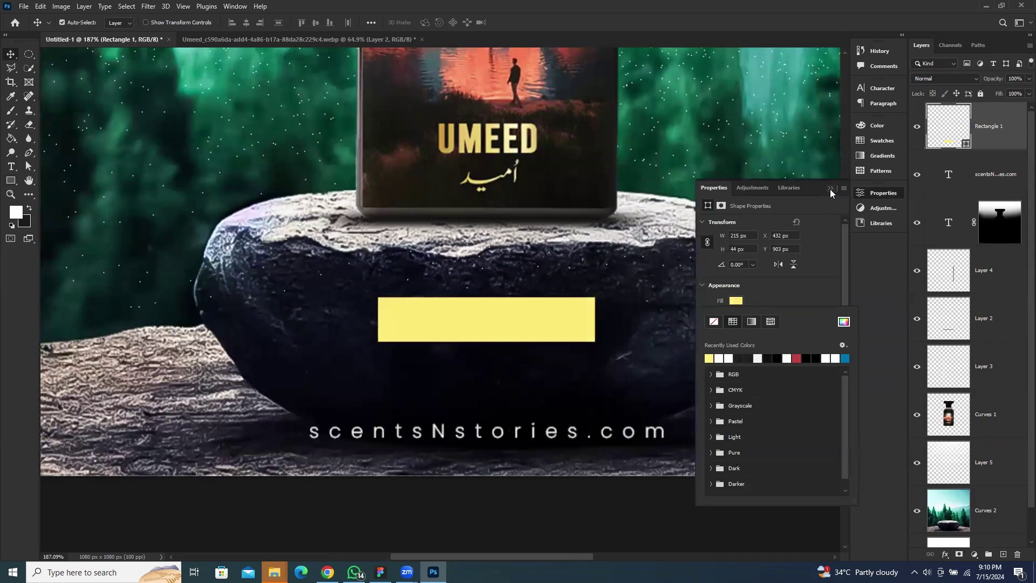
{"action": "left_click", "coordinate": [830, 188]}
Step: Recolour the large UMEED title behind the bottle to ffe976, sampled from the yellow rectangle
{"action": "scroll", "coordinate": [614, 208], "scroll_direction": "down", "scroll_amount": 10}
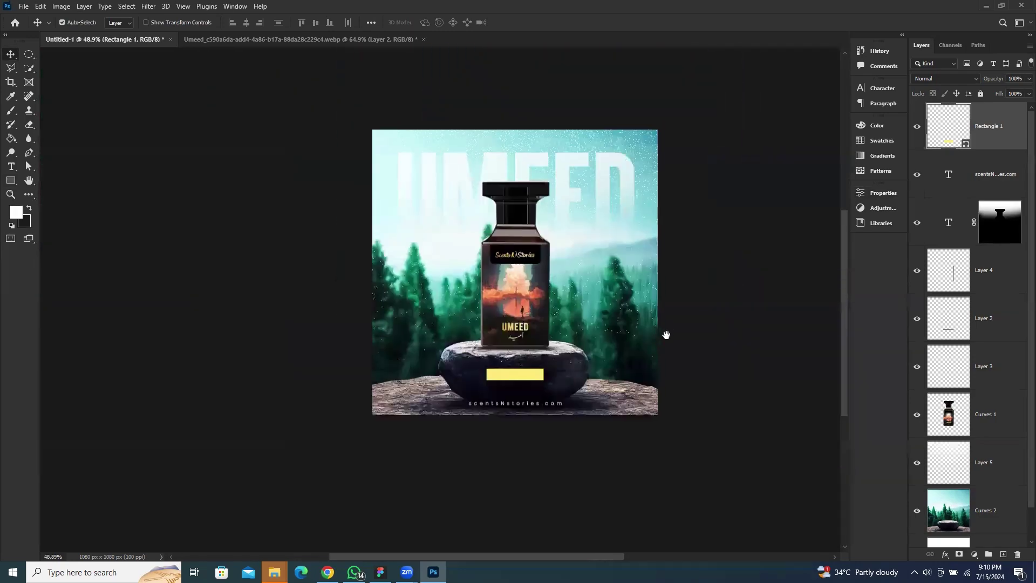
{"action": "left_click", "coordinate": [707, 305]}
{"action": "scroll", "coordinate": [591, 400], "scroll_direction": "up", "scroll_amount": 3}
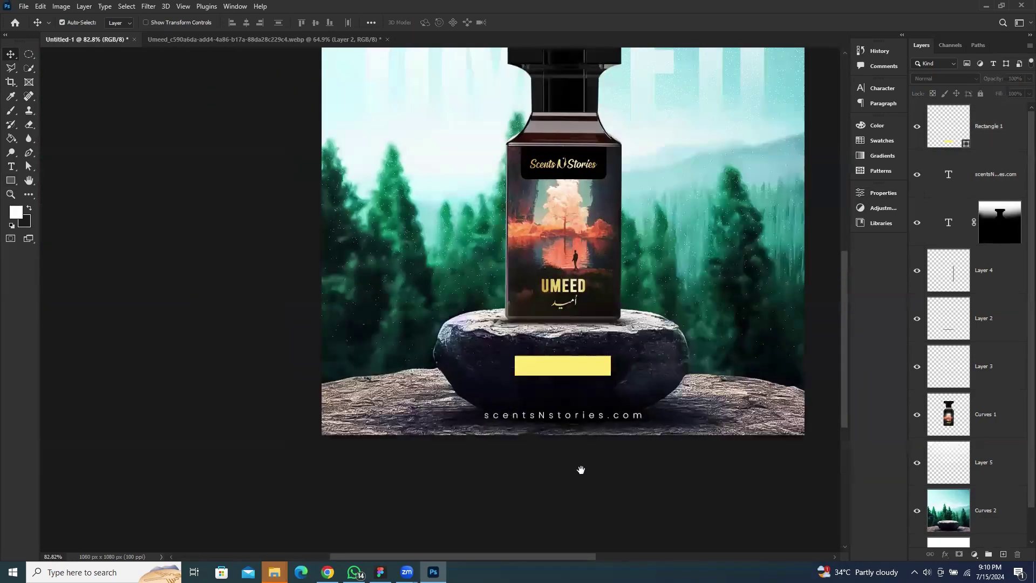
{"action": "scroll", "coordinate": [593, 280], "scroll_direction": "up", "scroll_amount": 3}
{"action": "scroll", "coordinate": [635, 74], "scroll_direction": "down", "scroll_amount": 3}
{"action": "left_click", "coordinate": [1000, 222]}
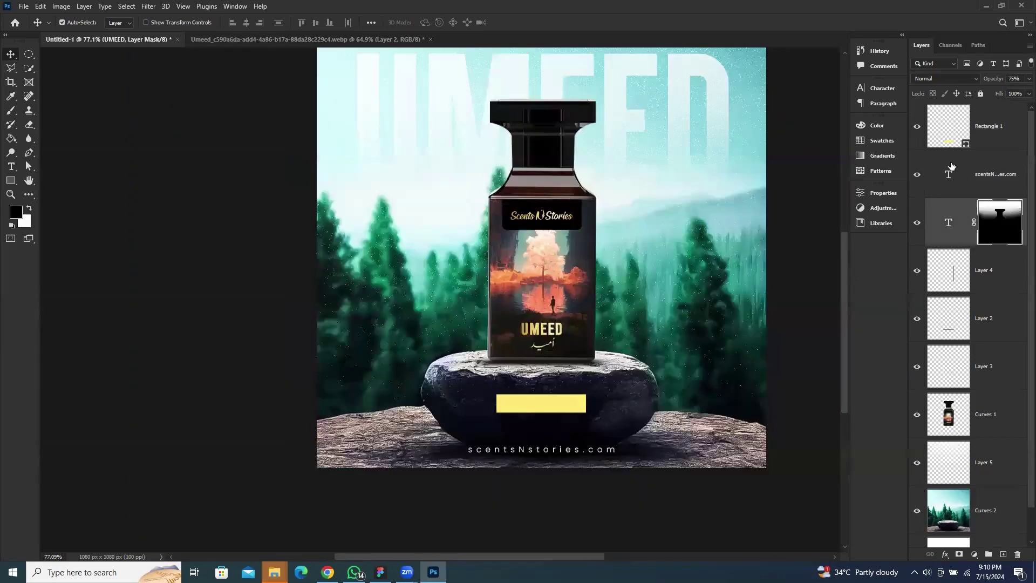
{"action": "left_click", "coordinate": [882, 88]}
{"action": "left_click", "coordinate": [831, 146]}
{"action": "left_click", "coordinate": [568, 404]}
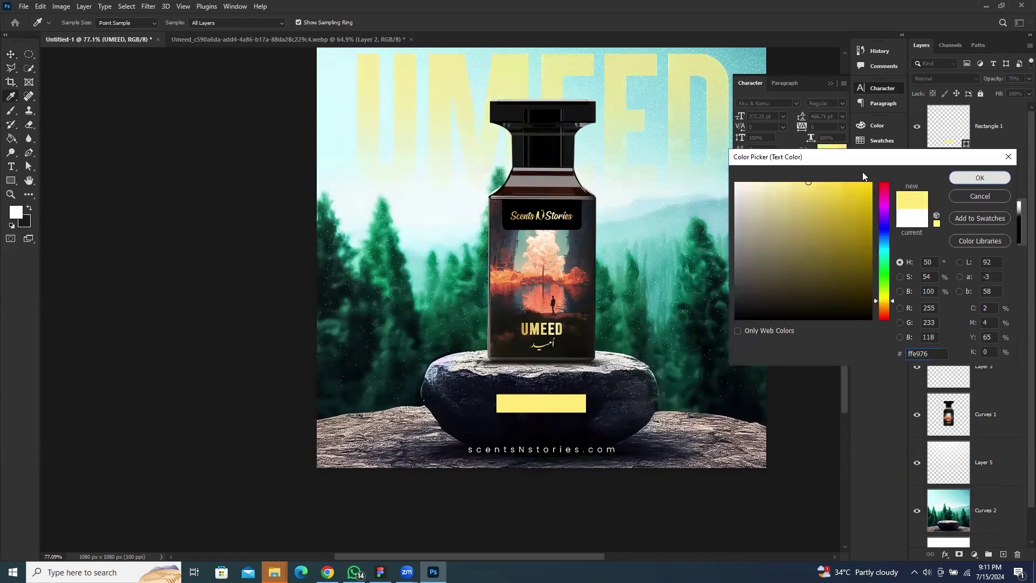
{"action": "key", "text": "Return"}
{"action": "left_click", "coordinate": [829, 83]}
{"action": "scroll", "coordinate": [772, 212], "scroll_direction": "down", "scroll_amount": 3}
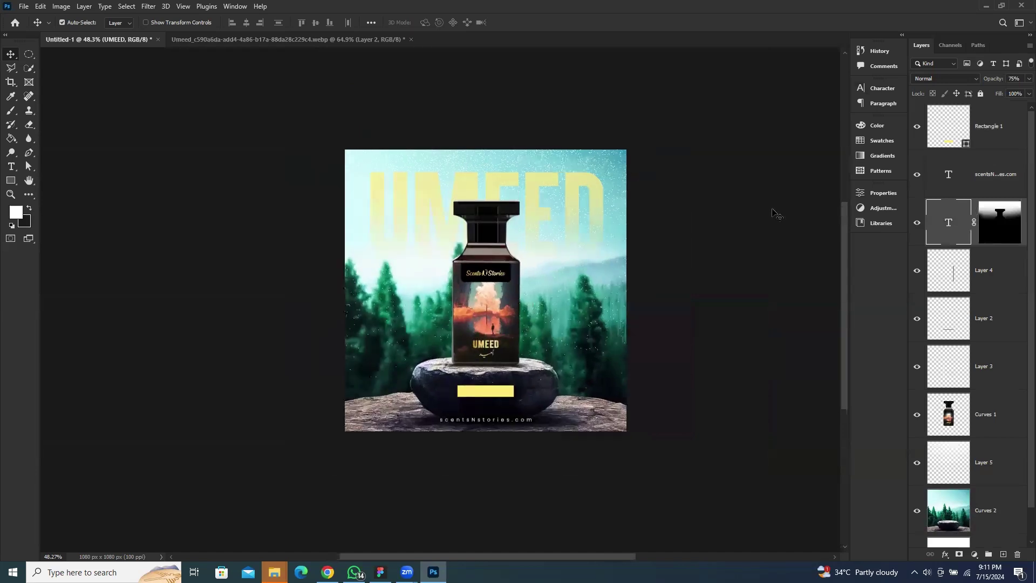
Step: Undo the yellow recolour of the large UMEED title behind the bottle
{"action": "key", "text": "ctrl+z"}
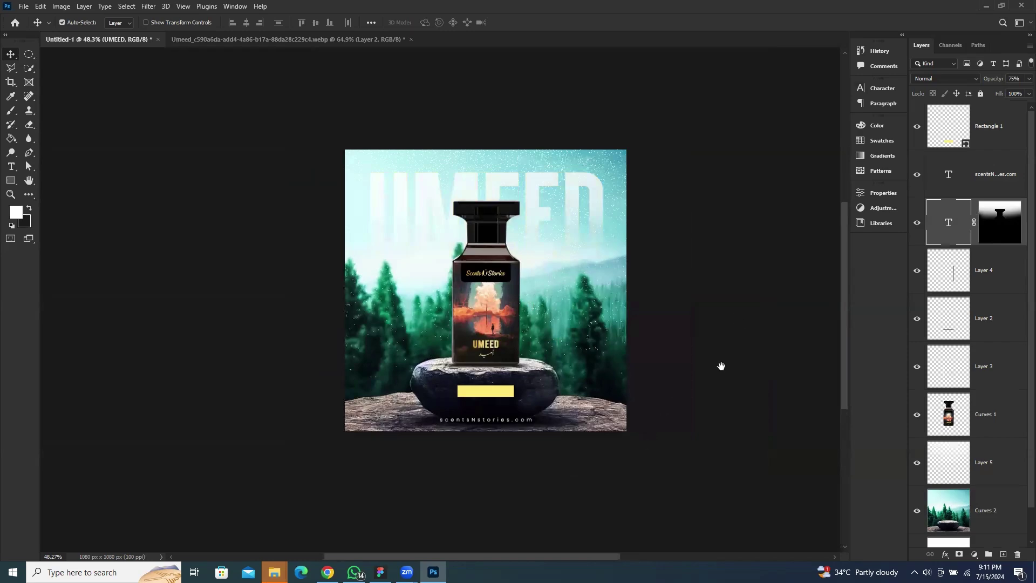
Step: Narrow the yellow rectangle on the rock to about 74% of its width around its centre and make it slightly taller
{"action": "scroll", "coordinate": [577, 327], "scroll_direction": "up", "scroll_amount": 3}
{"action": "scroll", "coordinate": [602, 316], "scroll_direction": "up", "scroll_amount": 2}
{"action": "scroll", "coordinate": [578, 363], "scroll_direction": "up", "scroll_amount": 2}
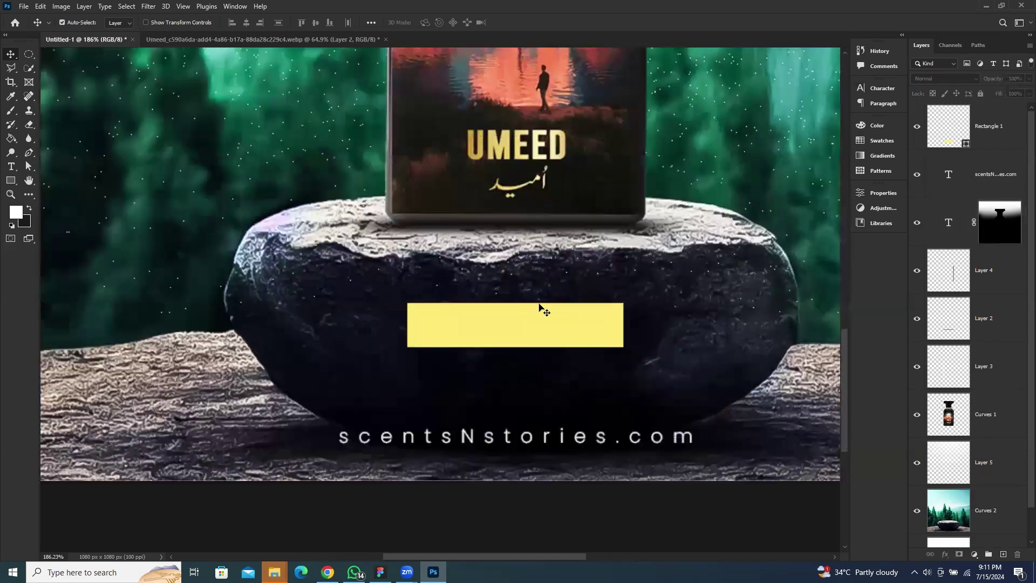
{"action": "left_click", "coordinate": [539, 308], "text": "ctrl"}
{"action": "key", "text": "ctrl+t"}
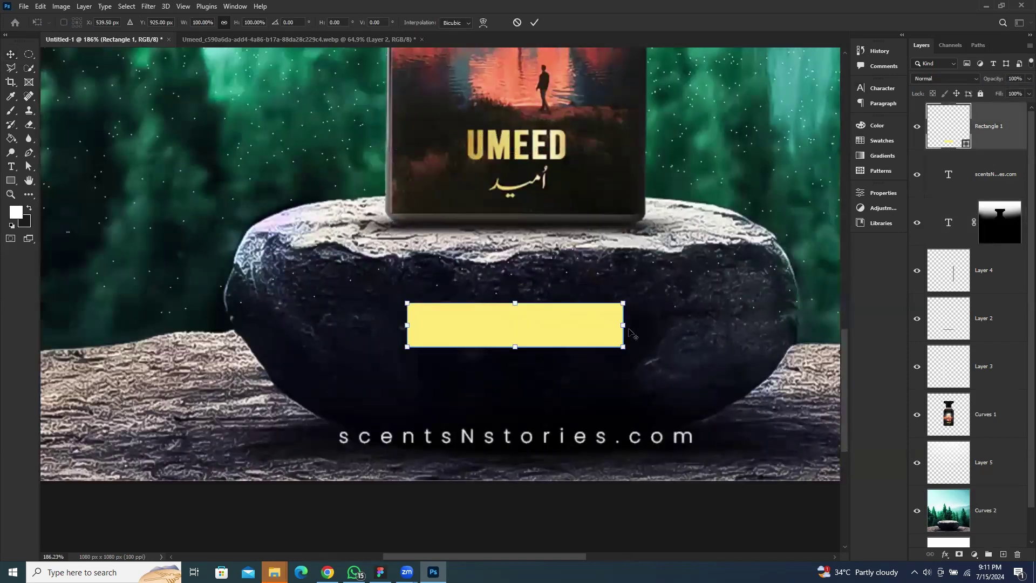
{"action": "left_click_drag", "start_coordinate": [622, 326], "coordinate": [594, 324]}
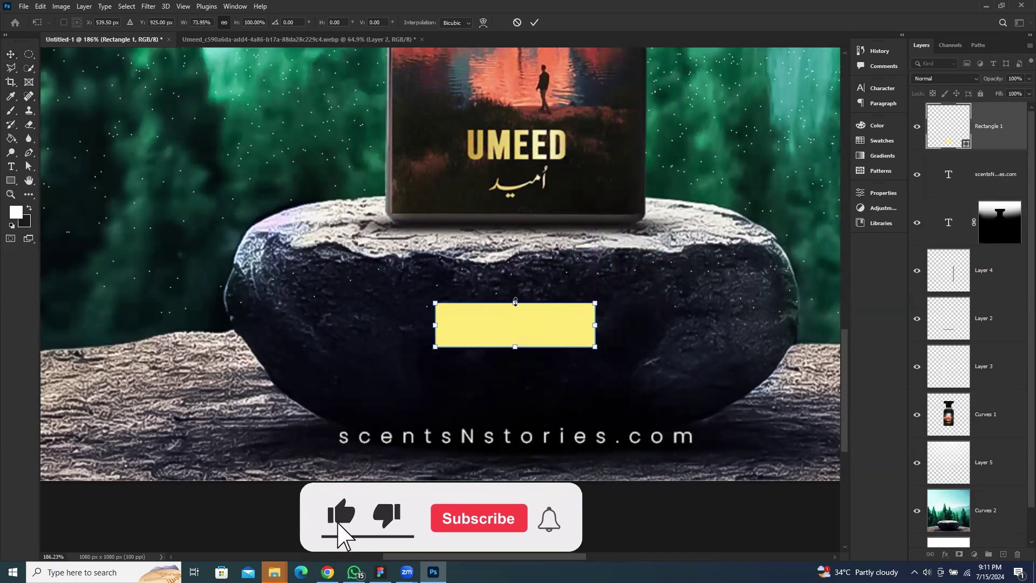
{"action": "left_click_drag", "start_coordinate": [515, 304], "coordinate": [516, 300]}
{"action": "left_click", "coordinate": [534, 22]}
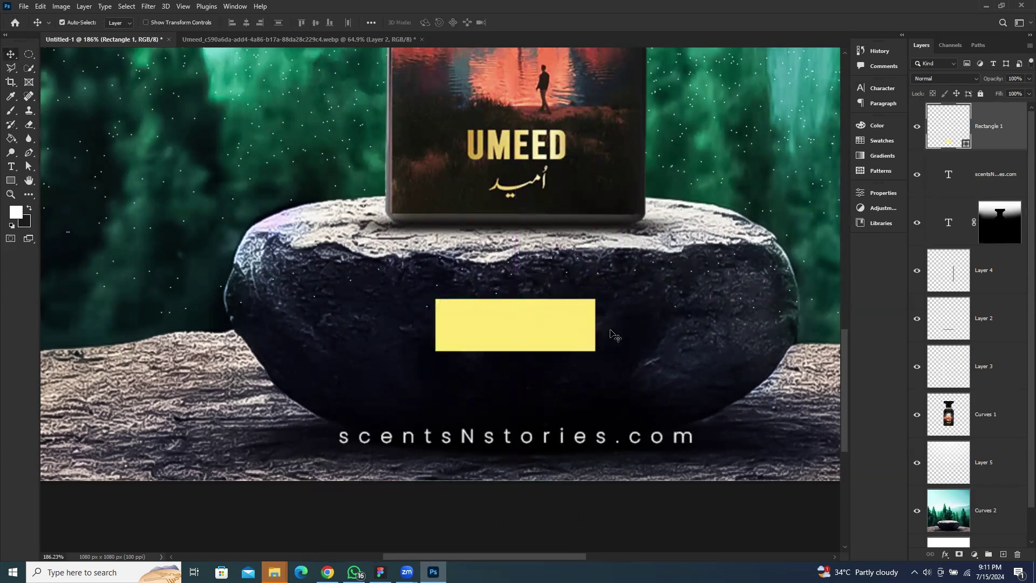
Step: Round all four corners of the yellow rectangle, trying a 25 px radius first and settling on 26 px
{"action": "left_click", "coordinate": [883, 194]}
{"action": "scroll", "coordinate": [782, 322], "scroll_direction": "down", "scroll_amount": 2}
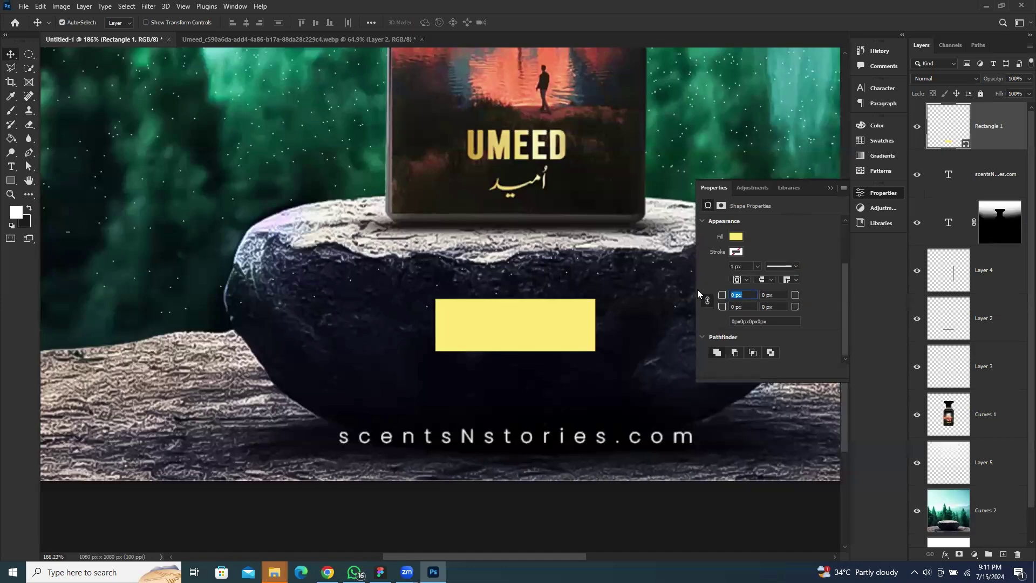
{"action": "type", "text": "25"}
{"action": "key", "text": "Return"}
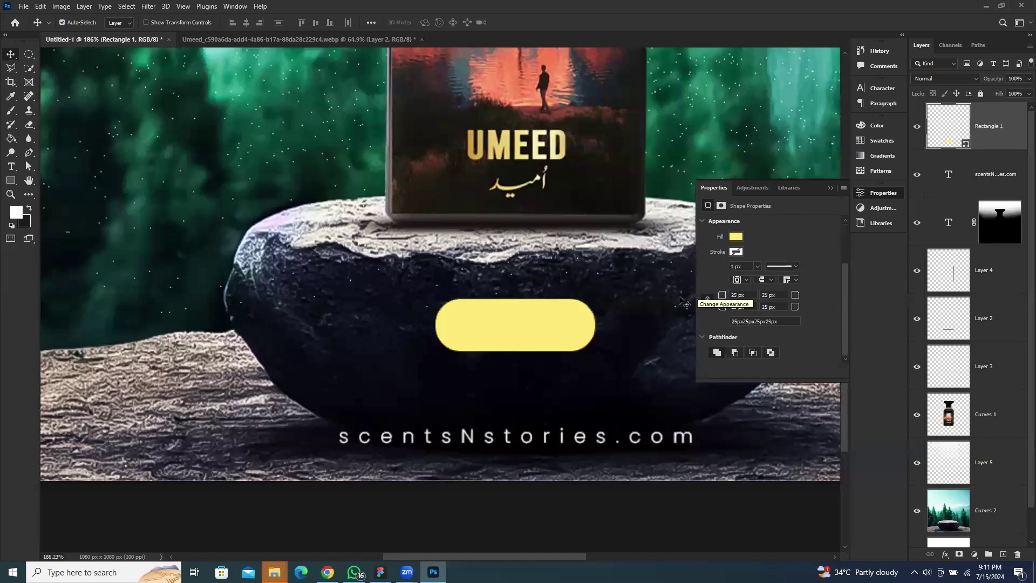
{"action": "left_click", "coordinate": [748, 295]}
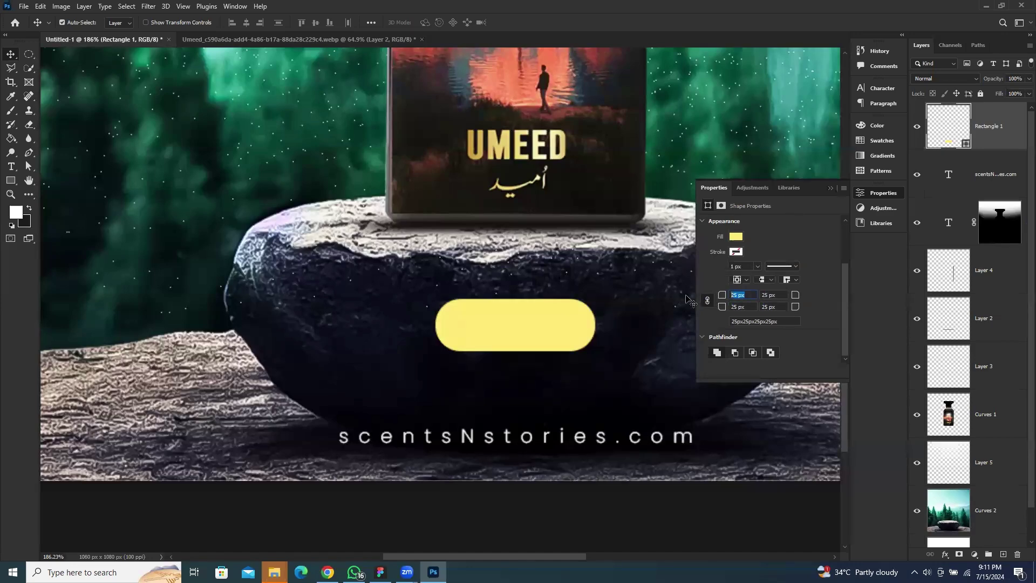
{"action": "type", "text": "26"}
{"action": "key", "text": "Return"}
{"action": "left_click", "coordinate": [830, 188]}
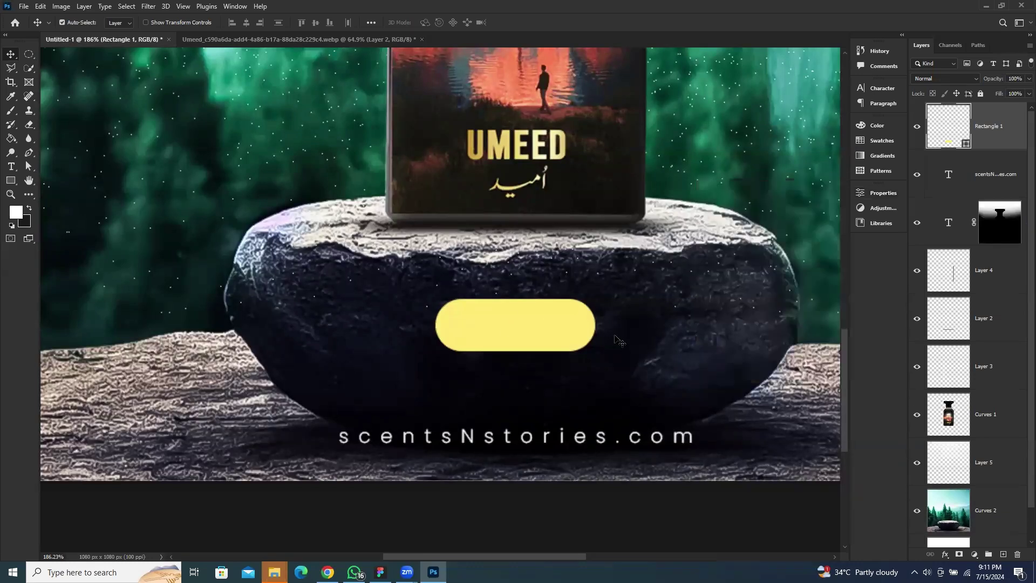
Step: Scale the rounded yellow shape around its centre to about 112.6% width and 88.5% height
{"action": "key", "text": "ctrl+t"}
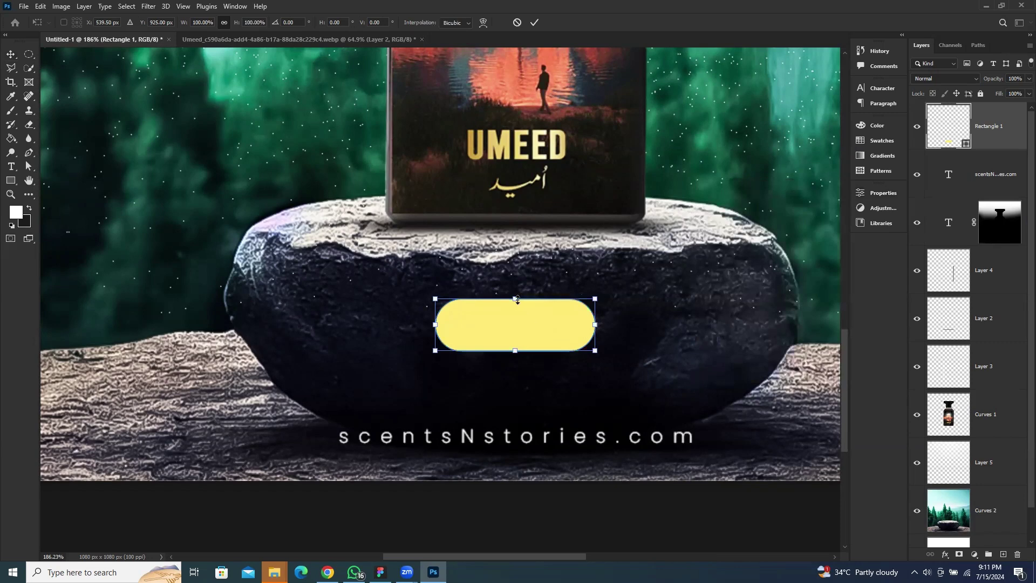
{"action": "left_click_drag", "start_coordinate": [518, 303], "coordinate": [517, 306]}
{"action": "left_click_drag", "start_coordinate": [594, 325], "coordinate": [605, 324]}
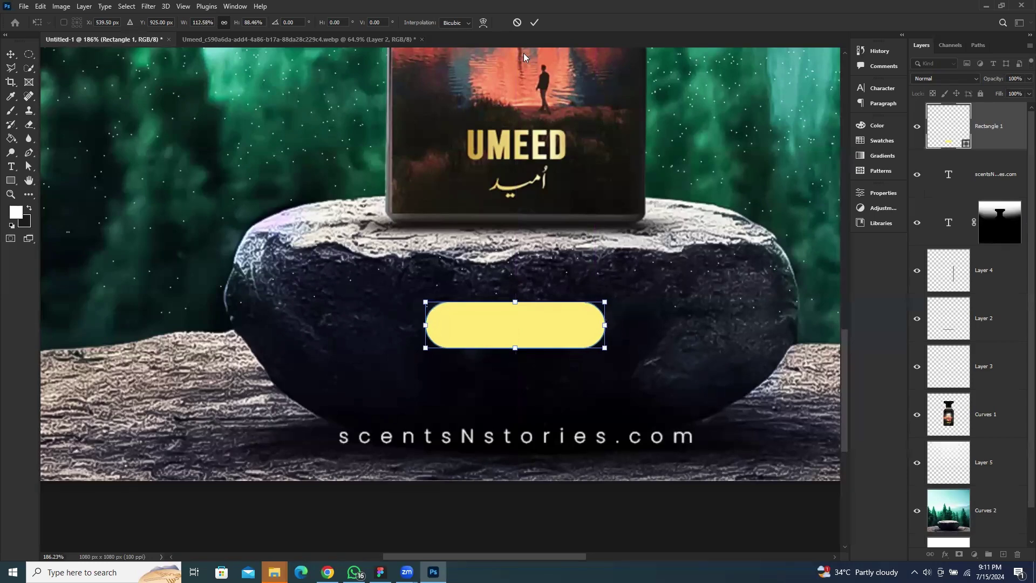
{"action": "left_click", "coordinate": [538, 25]}
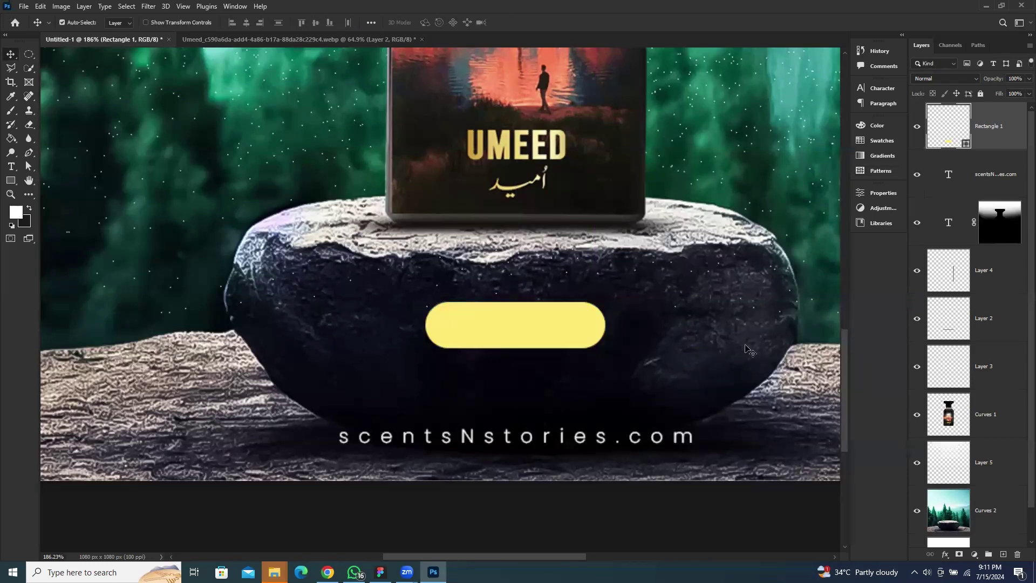
Step: Load the rounded yellow shape's outline as a selection and add a new empty layer above it for brush work
{"action": "left_click", "coordinate": [945, 133], "text": "ctrl"}
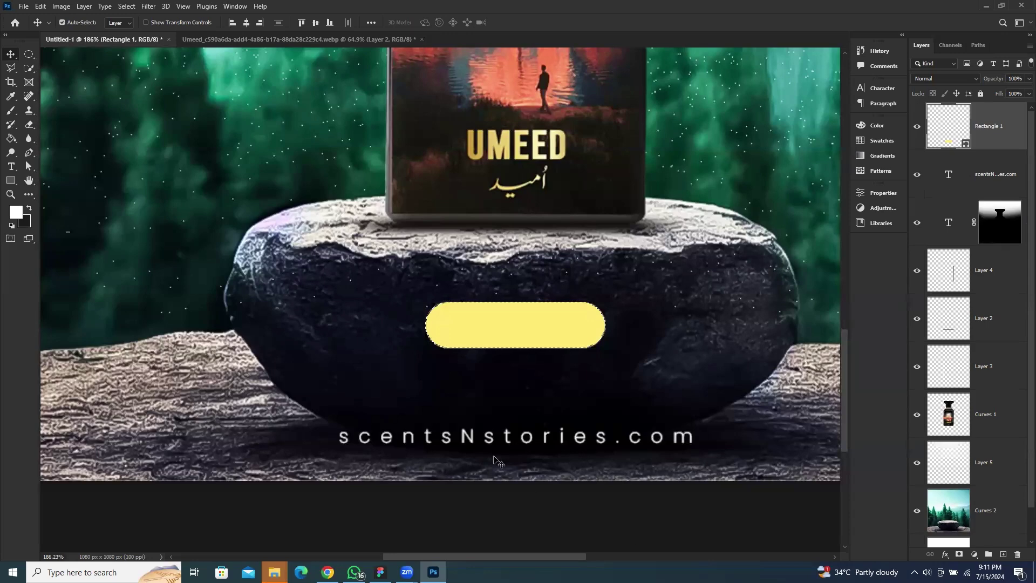
{"action": "left_click", "coordinate": [1002, 556]}
{"action": "key", "text": "b"}
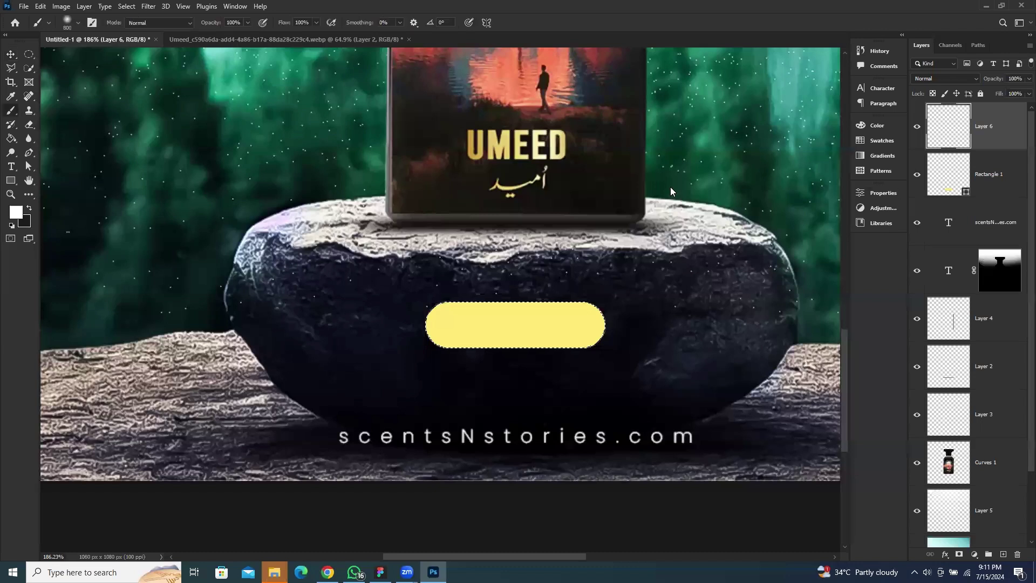
{"action": "key", "text": "v"}
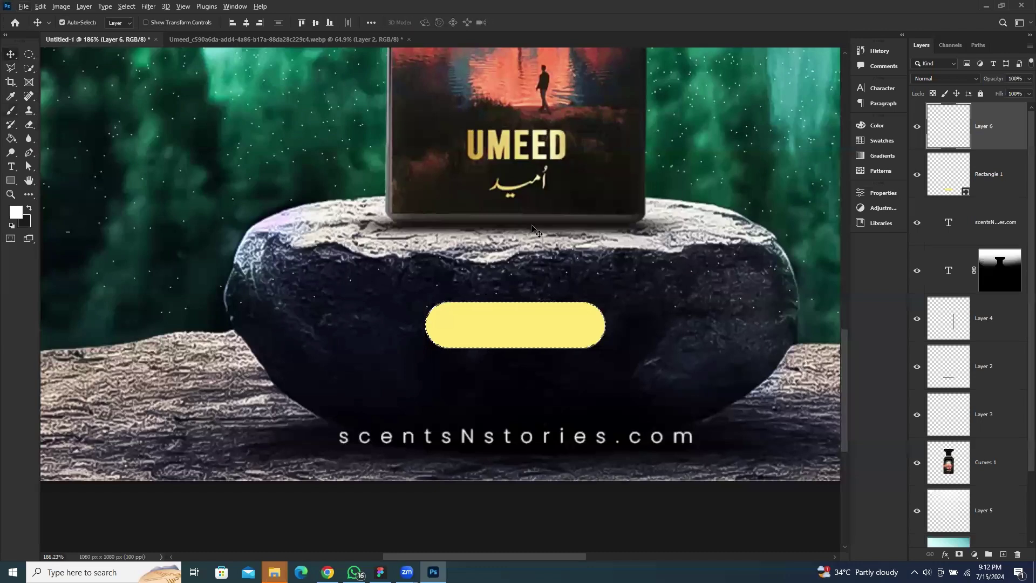
{"action": "key", "text": "b"}
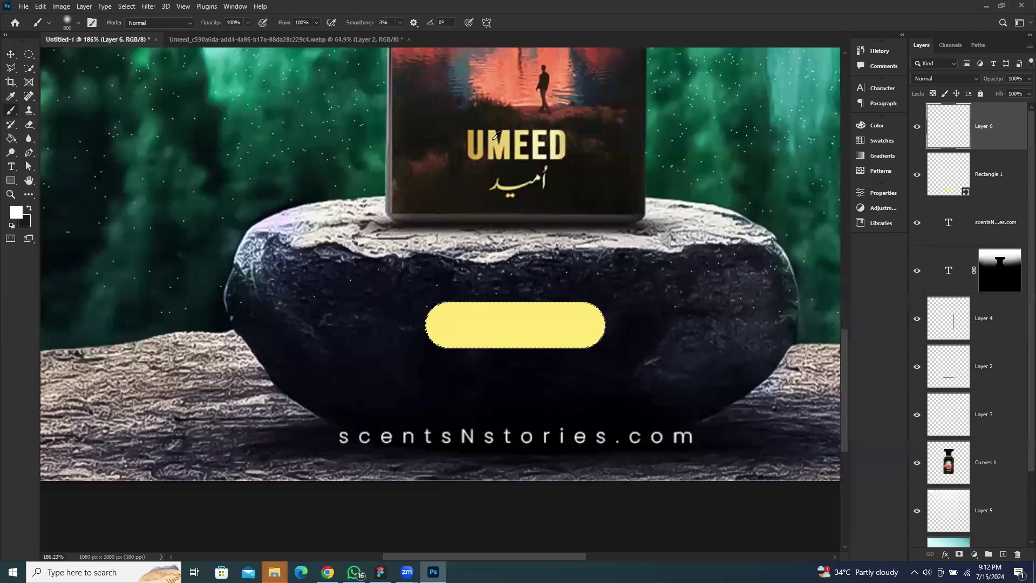
Step: Set the brush colour to orange fab242, starting from colours sampled on the bottle's gold lettering and the yellow shape
{"action": "left_click", "coordinate": [480, 140], "text": "alt"}
{"action": "left_click", "coordinate": [16, 212]}
{"action": "left_click", "coordinate": [525, 308]}
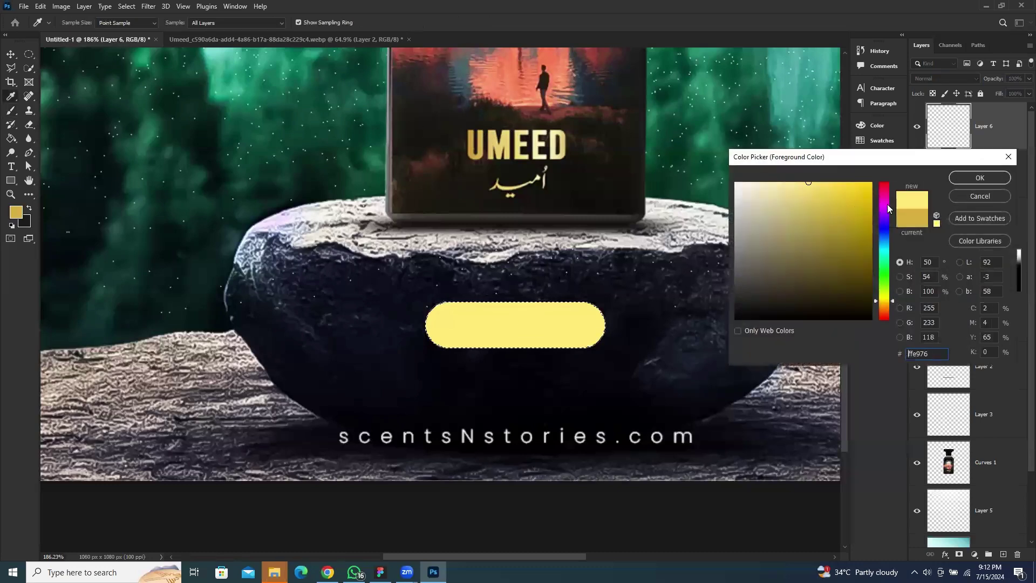
{"action": "left_click_drag", "start_coordinate": [893, 300], "coordinate": [896, 305]}
{"action": "left_click", "coordinate": [838, 187]}
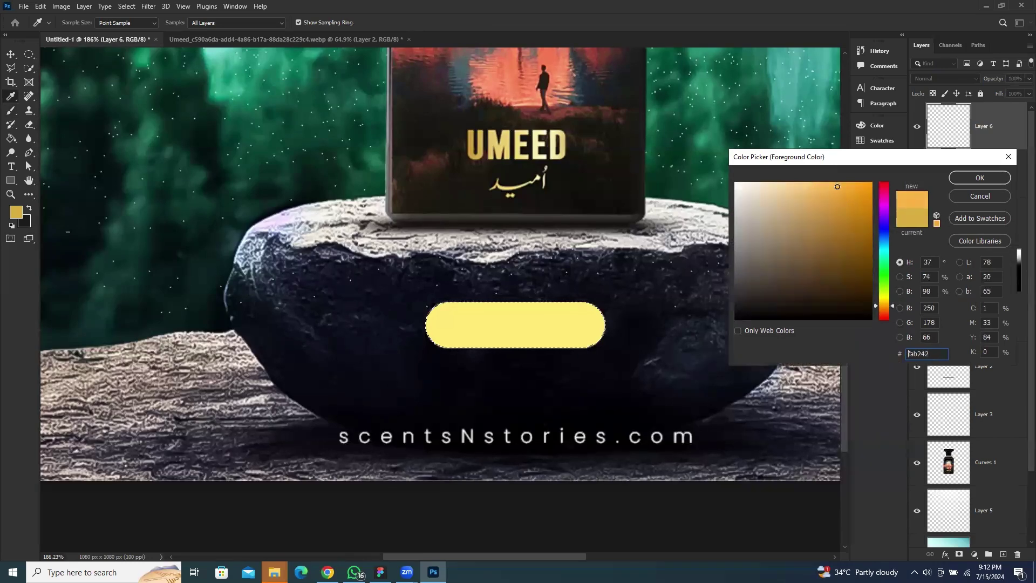
{"action": "left_click", "coordinate": [979, 177]}
{"action": "key", "text": "b"}
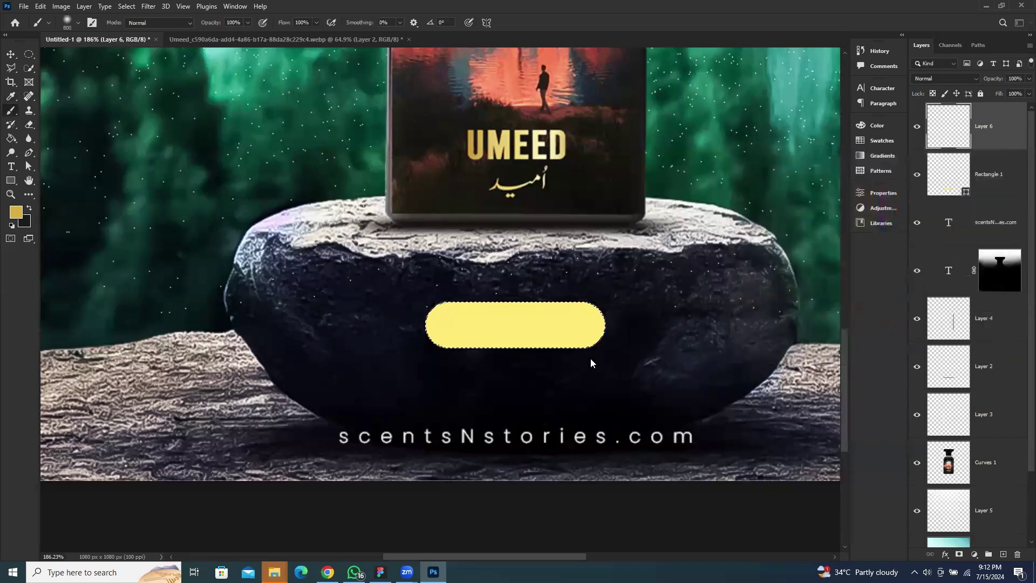
Step: Paint a soft orange fade along the lower edge of the yellow button, trying a 70 px brush before using 90 px
{"action": "key", "text": "bracketleft"}
{"action": "key", "text": "bracketleft"}
{"action": "key", "text": "bracketleft"}
{"action": "key", "text": "bracketleft"}
{"action": "key", "text": "bracketleft"}
{"action": "key", "text": "bracketleft"}
{"action": "key", "text": "bracketleft"}
{"action": "key", "text": "bracketleft"}
{"action": "key", "text": "bracketleft"}
{"action": "key", "text": "bracketleft"}
{"action": "key", "text": "bracketleft"}
{"action": "key", "text": "bracketleft"}
{"action": "key", "text": "bracketleft"}
{"action": "key", "text": "bracketleft"}
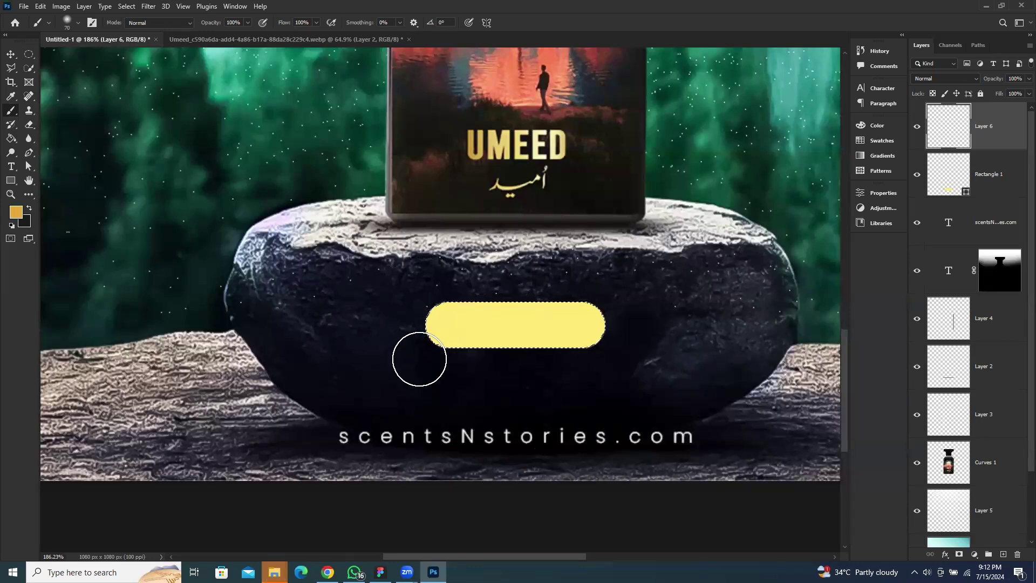
{"action": "left_click_drag", "start_coordinate": [412, 358], "coordinate": [682, 358]}
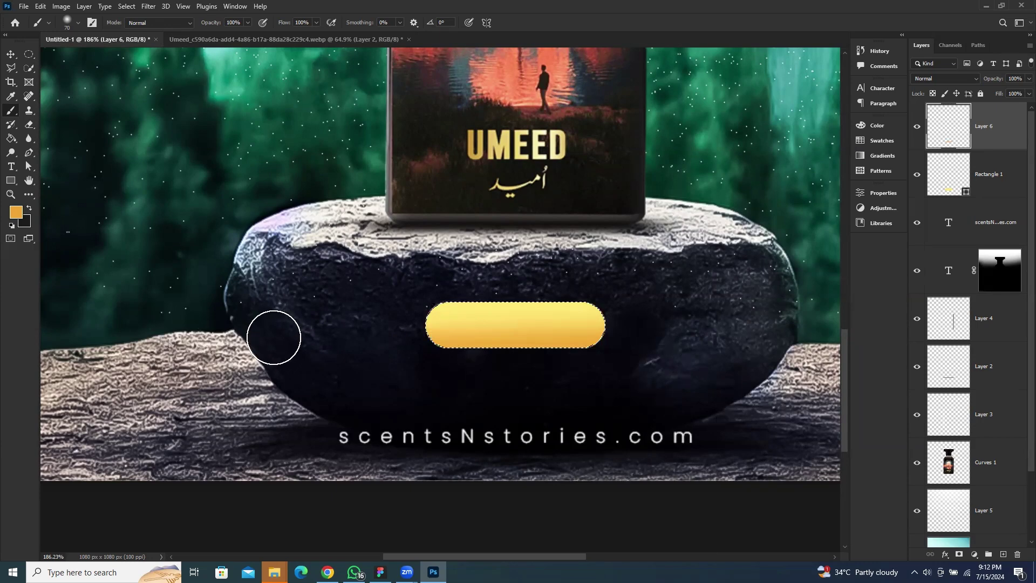
{"action": "key", "text": "ctrl+z"}
{"action": "key", "text": "ctrl+z"}
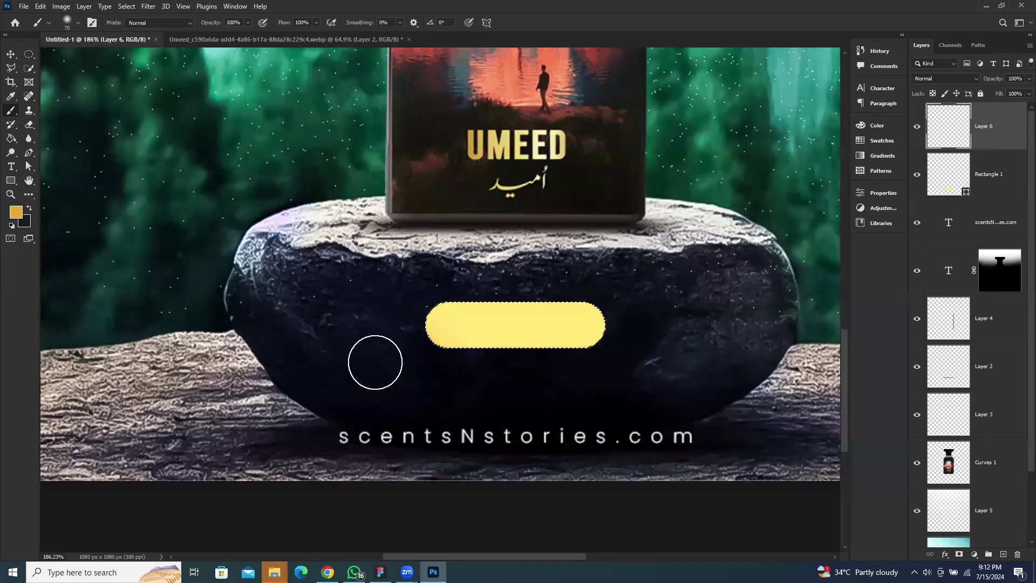
{"action": "key", "text": "bracketright"}
{"action": "key", "text": "bracketright"}
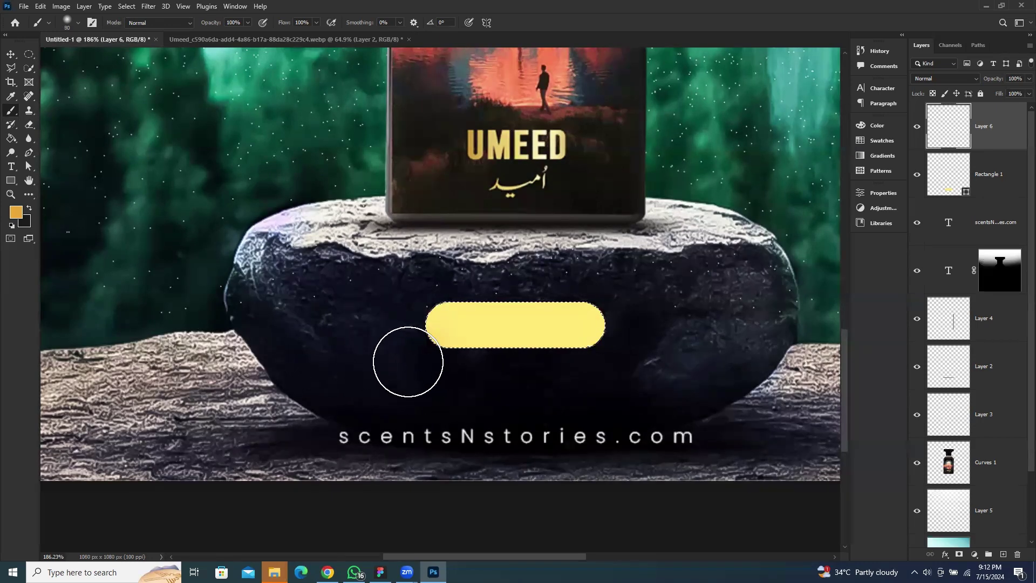
{"action": "key", "text": "ctrl+shift+z"}
{"action": "key", "text": "ctrl+shift+z"}
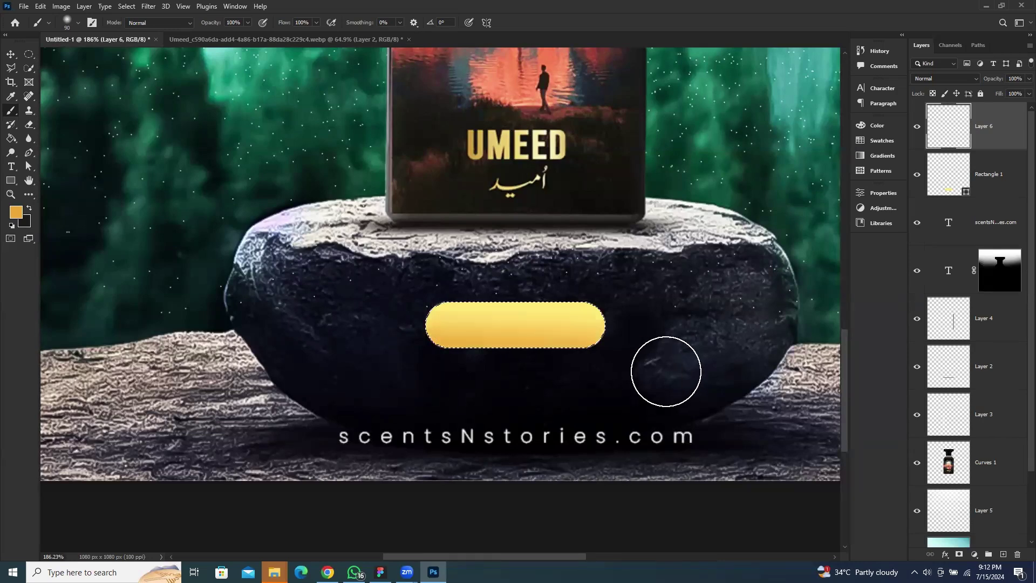
Step: On another new layer, paint a thin light yellow highlight along the button's lower edge with a 10 px brush, and clear the selection
{"action": "left_click", "coordinate": [1002, 553]}
{"action": "scroll", "coordinate": [457, 327], "scroll_direction": "up", "scroll_amount": 6}
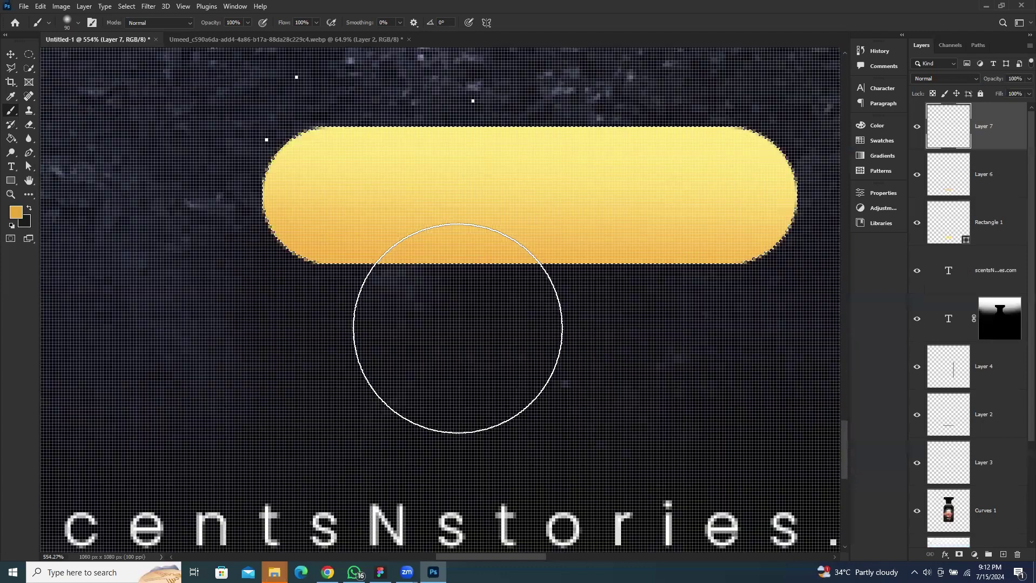
{"action": "key", "text": "bracketleft"}
{"action": "key", "text": "bracketleft"}
{"action": "key", "text": "bracketleft"}
{"action": "key", "text": "bracketleft"}
{"action": "key", "text": "bracketleft"}
{"action": "key", "text": "bracketleft"}
{"action": "key", "text": "bracketleft"}
{"action": "key", "text": "bracketleft"}
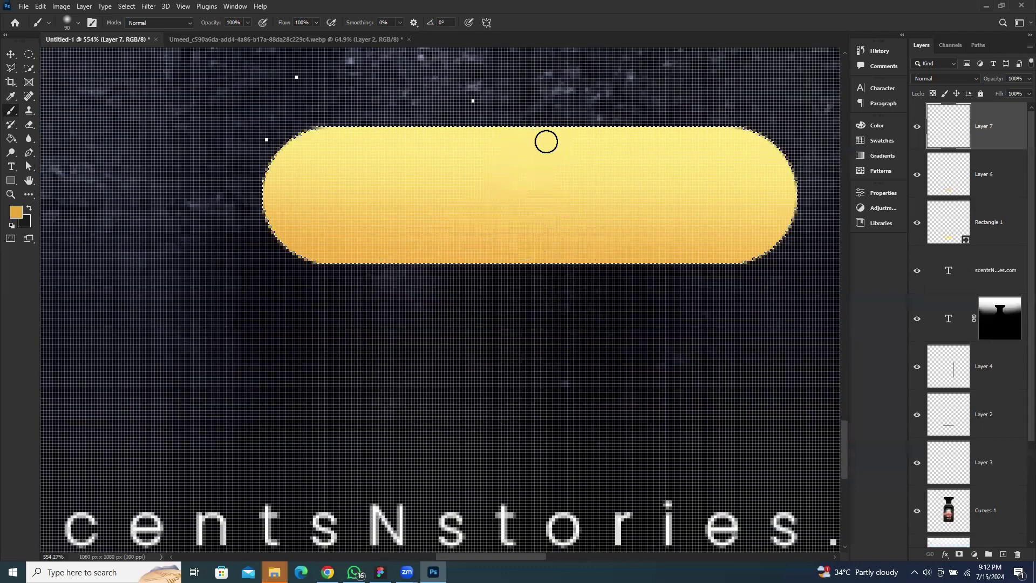
{"action": "left_click", "coordinate": [555, 130], "text": "alt"}
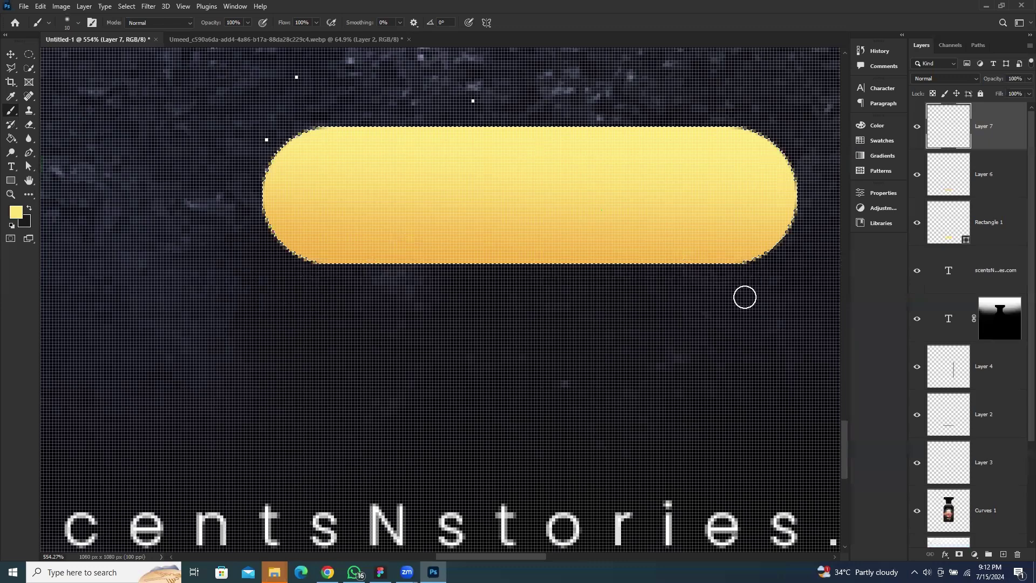
{"action": "scroll", "coordinate": [323, 283], "scroll_direction": "down", "scroll_amount": 1}
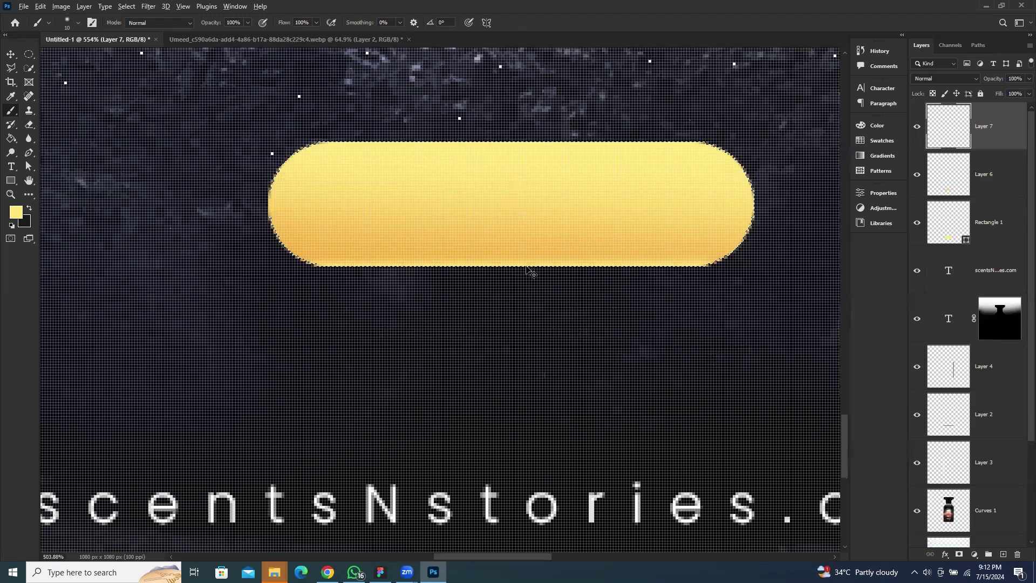
{"action": "key", "text": "v"}
{"action": "key", "text": "ctrl+0"}
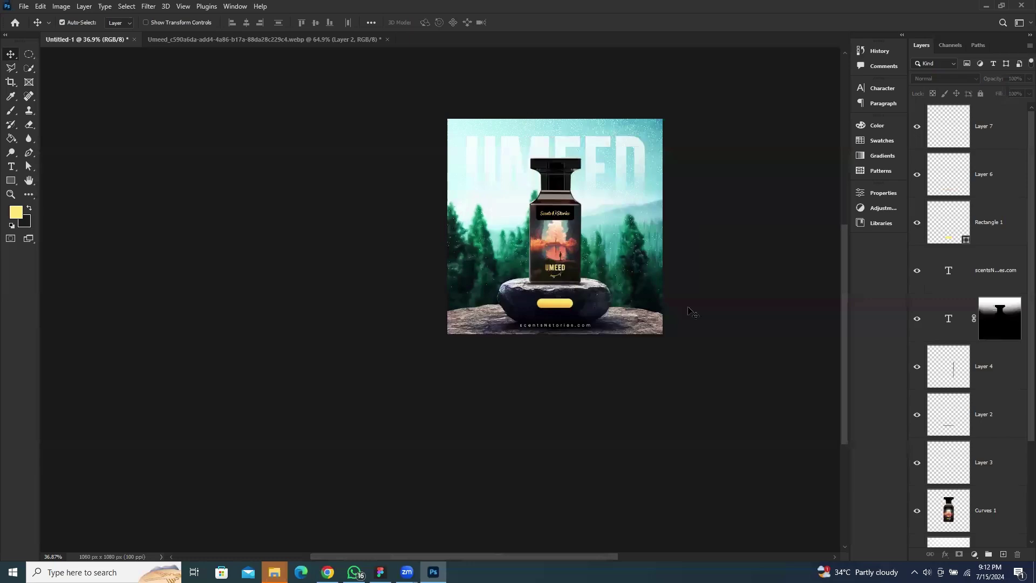
Step: Duplicate the scentsNstories.com line straight upward to the height of the yellow button
{"action": "scroll", "coordinate": [555, 310], "scroll_direction": "up", "scroll_amount": 5}
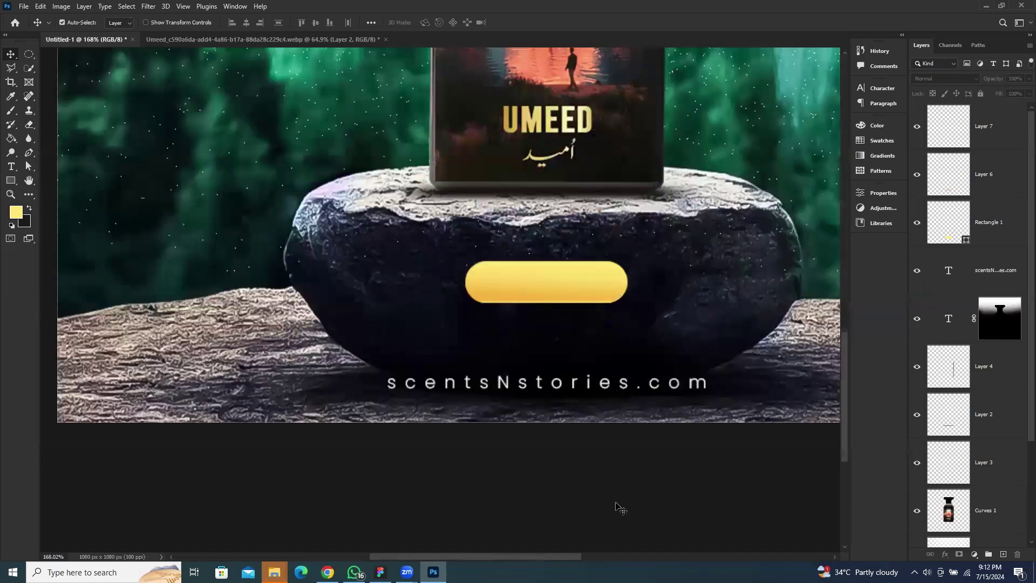
{"action": "scroll", "coordinate": [595, 325], "scroll_direction": "up", "scroll_amount": 3}
{"action": "left_click_drag", "start_coordinate": [593, 348], "coordinate": [592, 280]}
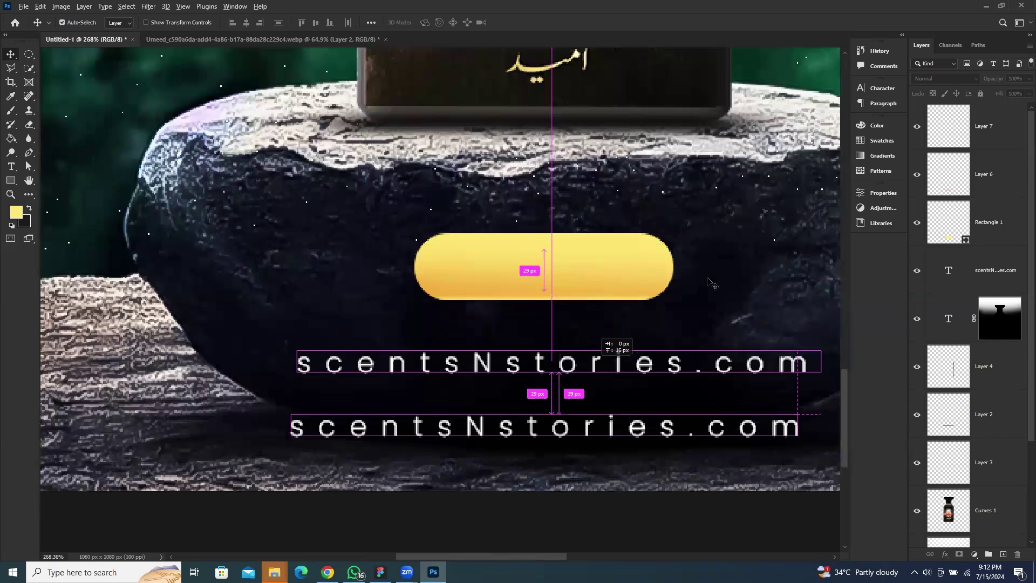
{"action": "left_click_drag", "start_coordinate": [710, 282], "coordinate": [708, 282]}
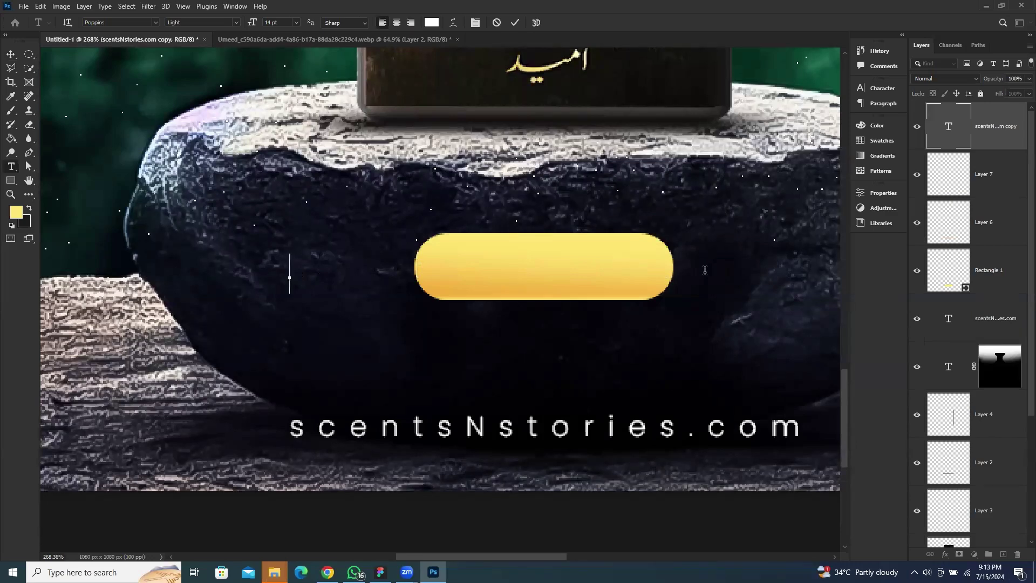
Step: Replace the duplicated line's text with BUY NOW in capitals
{"action": "type", "text": "b"}
{"action": "key", "text": "BackSpace"}
{"action": "type", "text": "BU"}
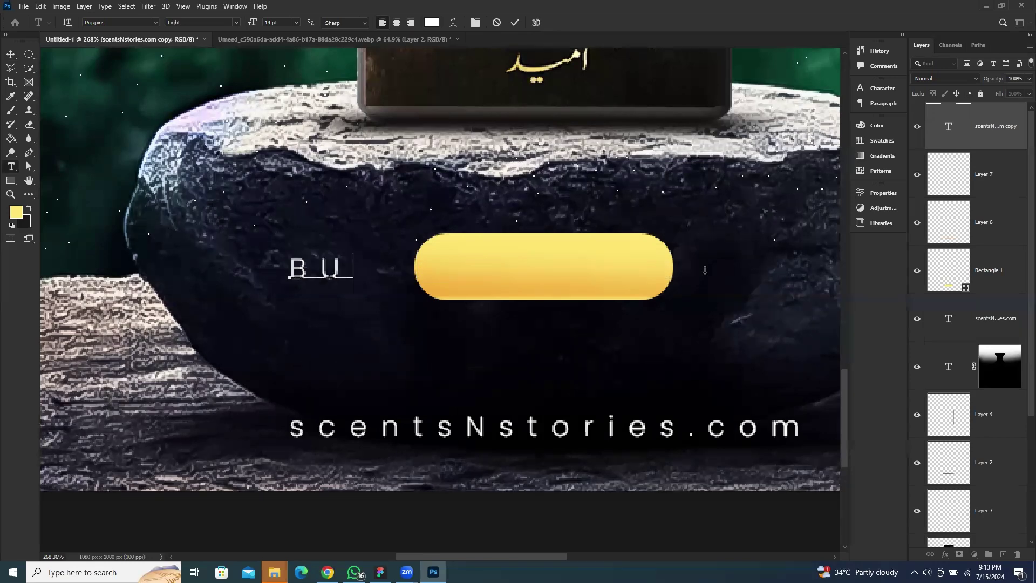
{"action": "type", "text": "Y NOW"}
{"action": "key", "text": "ctrl+Return"}
{"action": "key", "text": "v"}
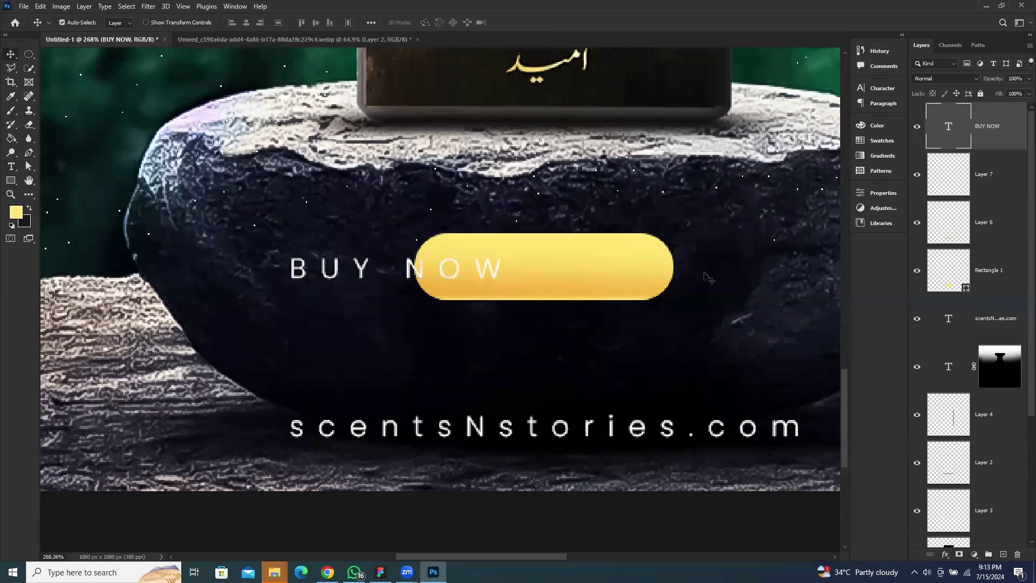
Step: Set the BUY NOW text's tracking to 0 and move the text onto the middle of the yellow button
{"action": "left_click", "coordinate": [881, 87]}
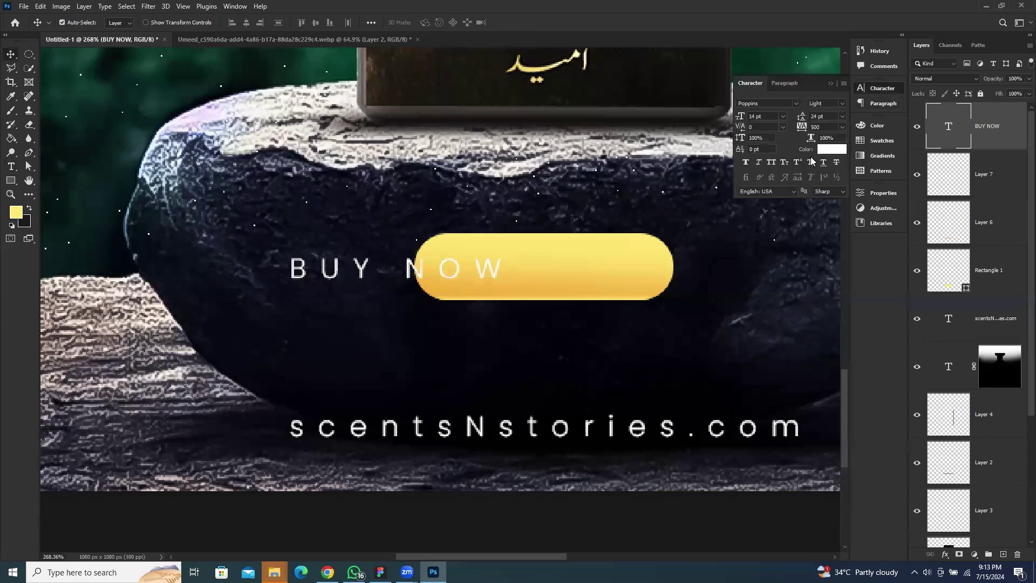
{"action": "type", "text": "0"}
{"action": "key", "text": "Return"}
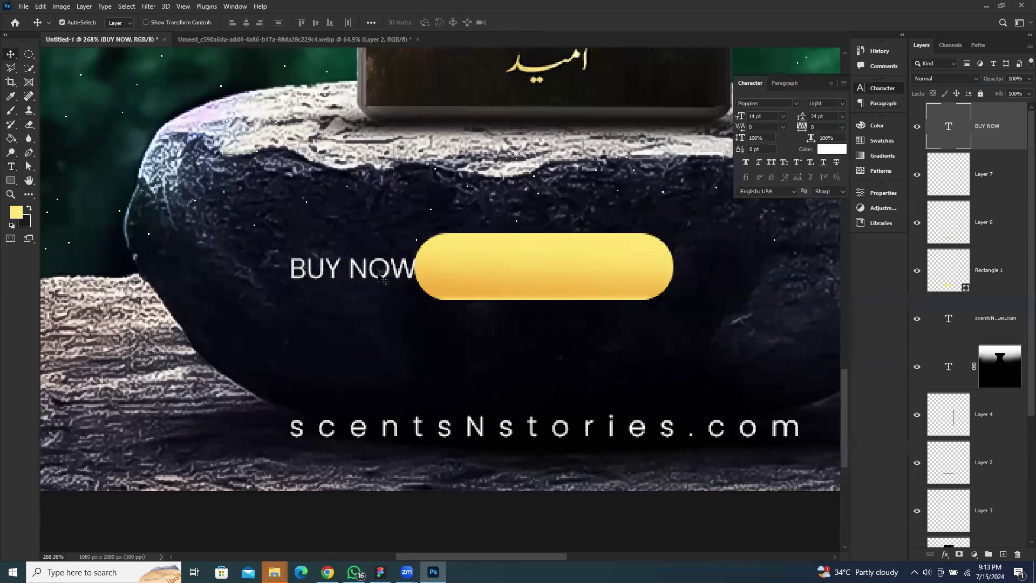
{"action": "left_click_drag", "start_coordinate": [378, 274], "coordinate": [566, 272]}
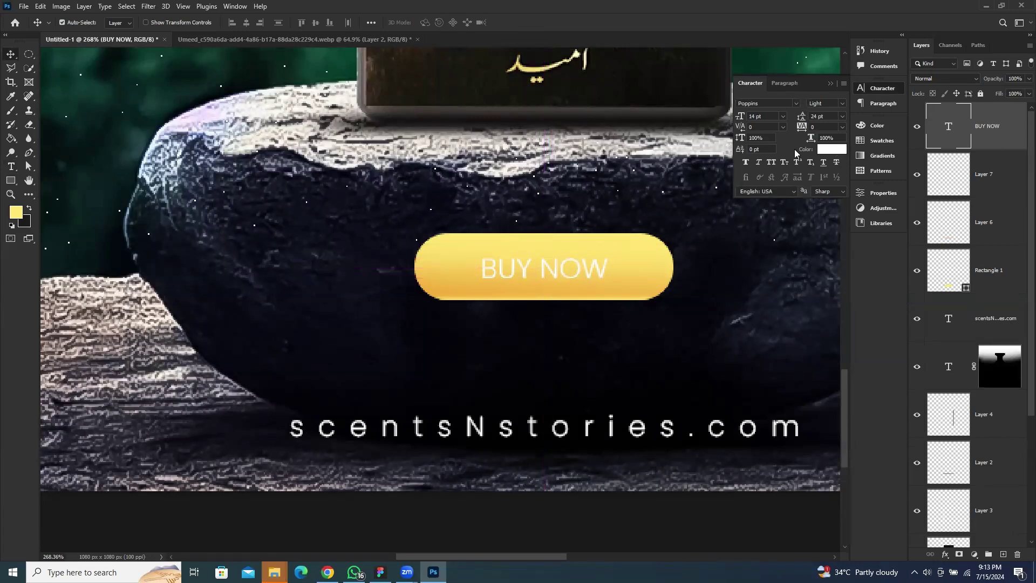
Step: Recolour the BUY NOW text to the near-black #080a10 sampled from the dark rock
{"action": "left_click", "coordinate": [831, 150]}
{"action": "left_click", "coordinate": [700, 316]}
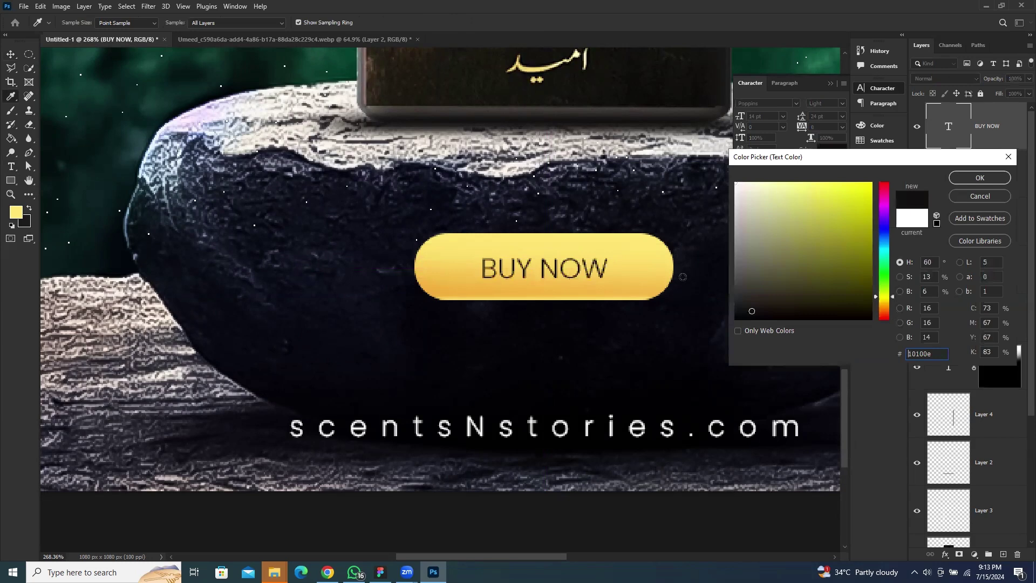
{"action": "left_click", "coordinate": [815, 377]}
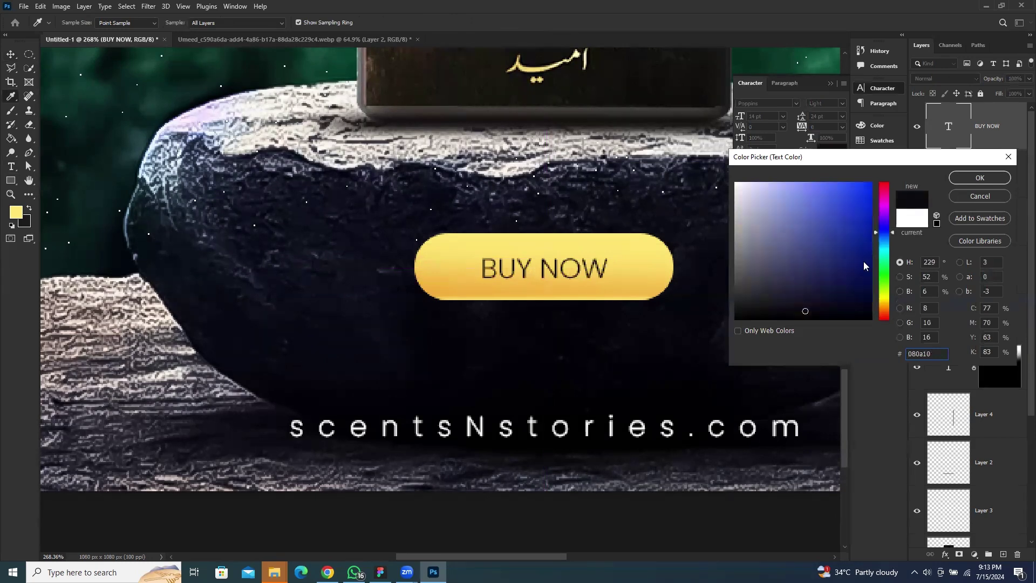
{"action": "left_click", "coordinate": [976, 181]}
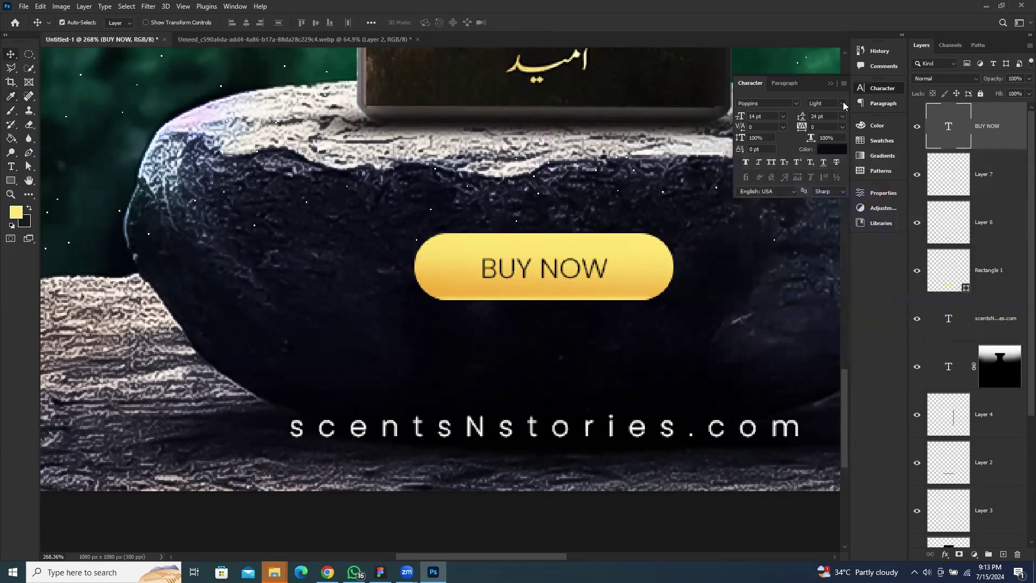
Step: Set the BUY NOW text's font style to Poppins Bold and recentre it on the yellow button
{"action": "left_click", "coordinate": [844, 104]}
{"action": "left_click", "coordinate": [844, 217]}
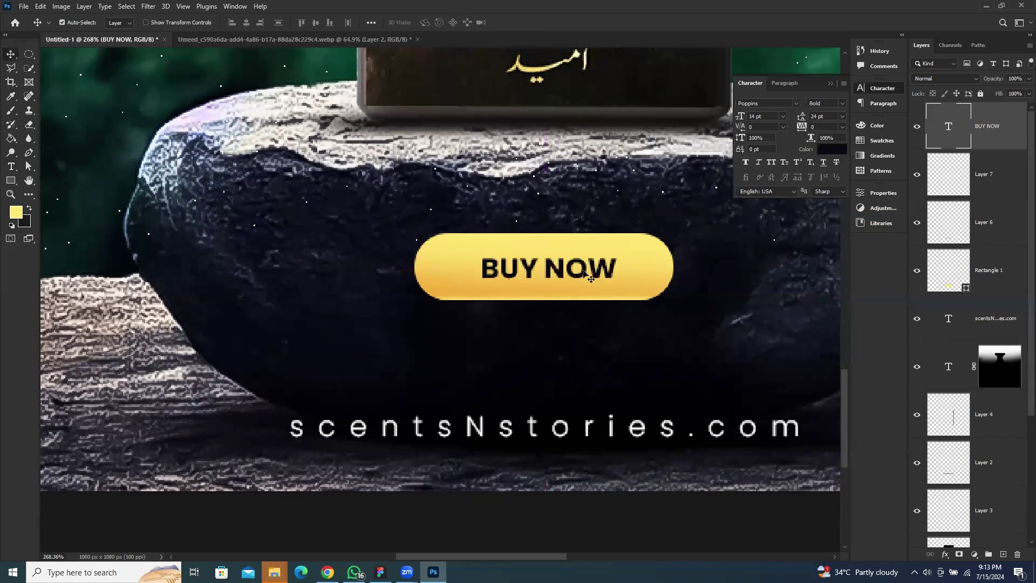
{"action": "left_click_drag", "start_coordinate": [583, 273], "coordinate": [579, 273]}
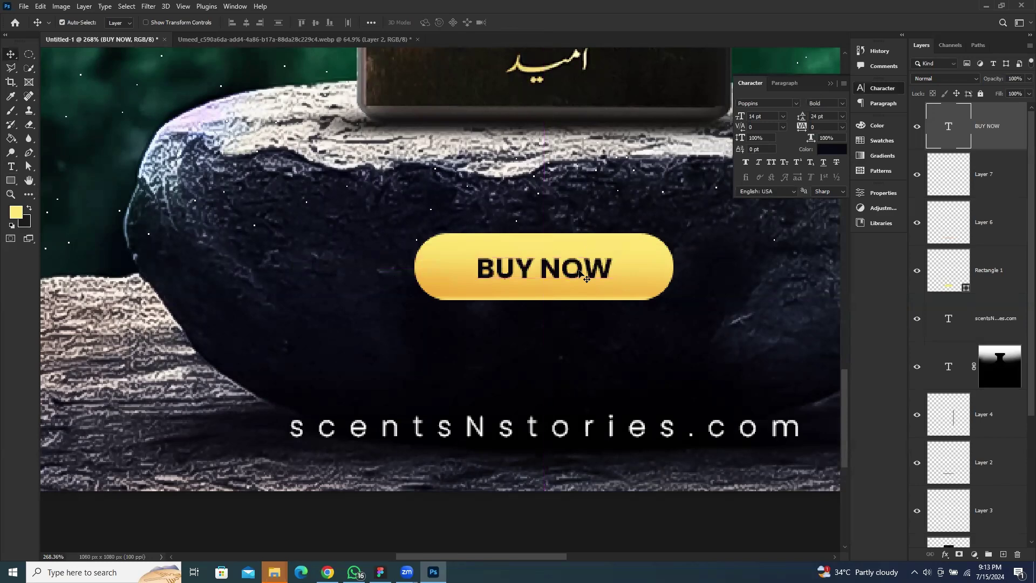
{"action": "left_click", "coordinate": [829, 87]}
{"action": "scroll", "coordinate": [533, 289], "scroll_direction": "down", "scroll_amount": 5}
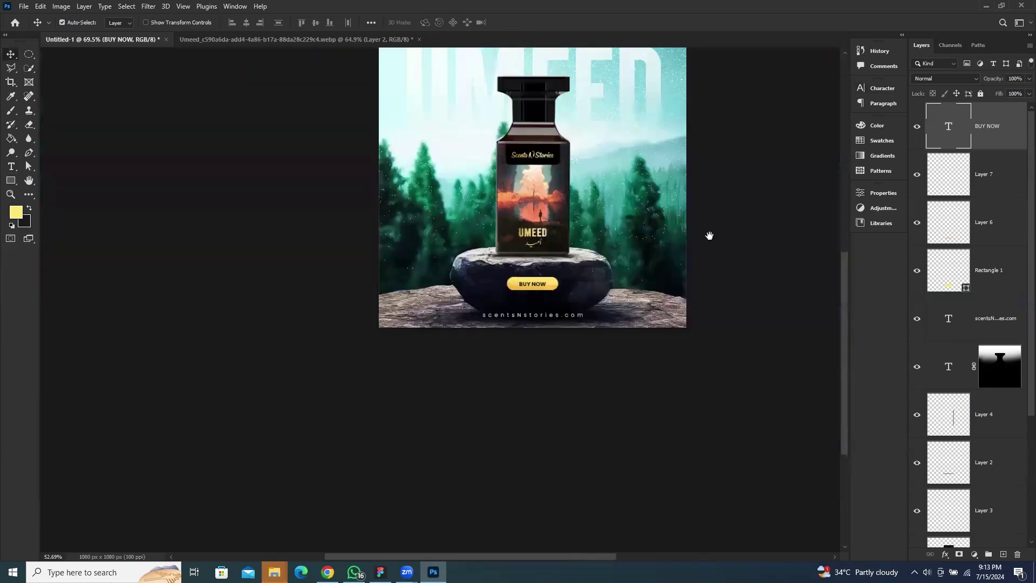
{"action": "scroll", "coordinate": [708, 270], "scroll_direction": "down", "scroll_amount": 2}
{"action": "left_click", "coordinate": [707, 294]}
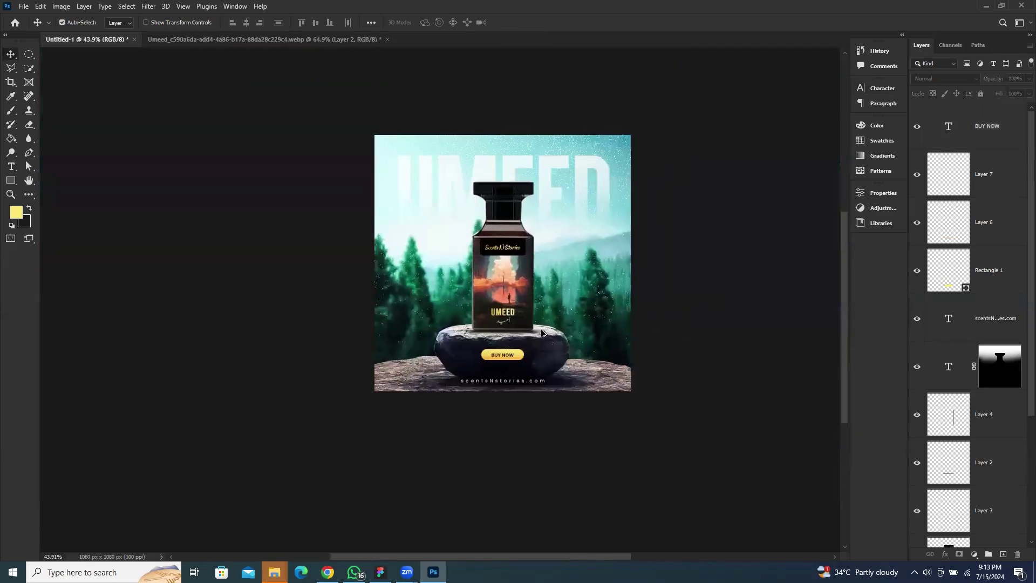
{"action": "scroll", "coordinate": [722, 280], "scroll_direction": "up", "scroll_amount": 3}
{"action": "scroll", "coordinate": [706, 305], "scroll_direction": "up", "scroll_amount": 3}
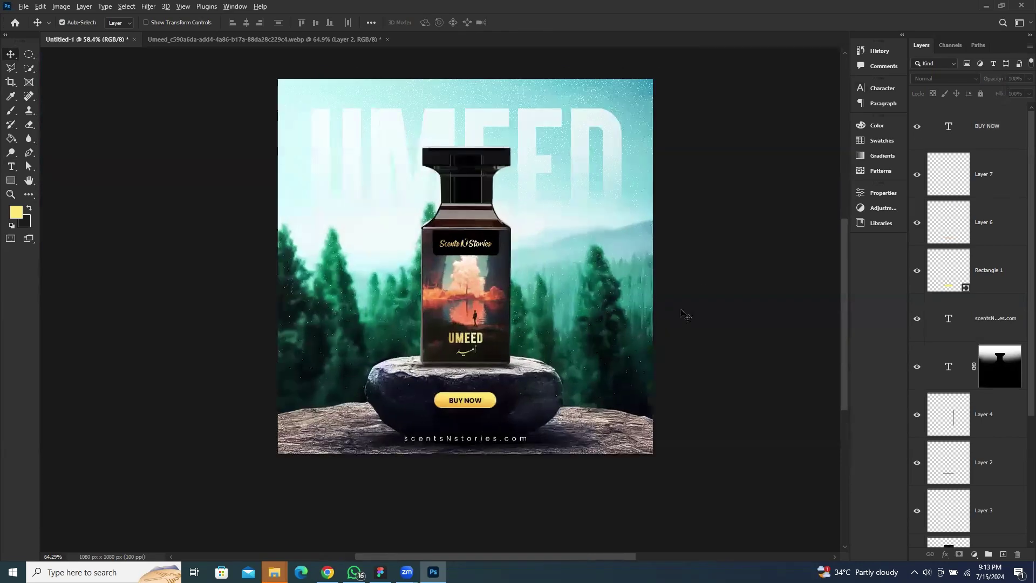
{"action": "scroll", "coordinate": [723, 291], "scroll_direction": "up", "scroll_amount": 1}
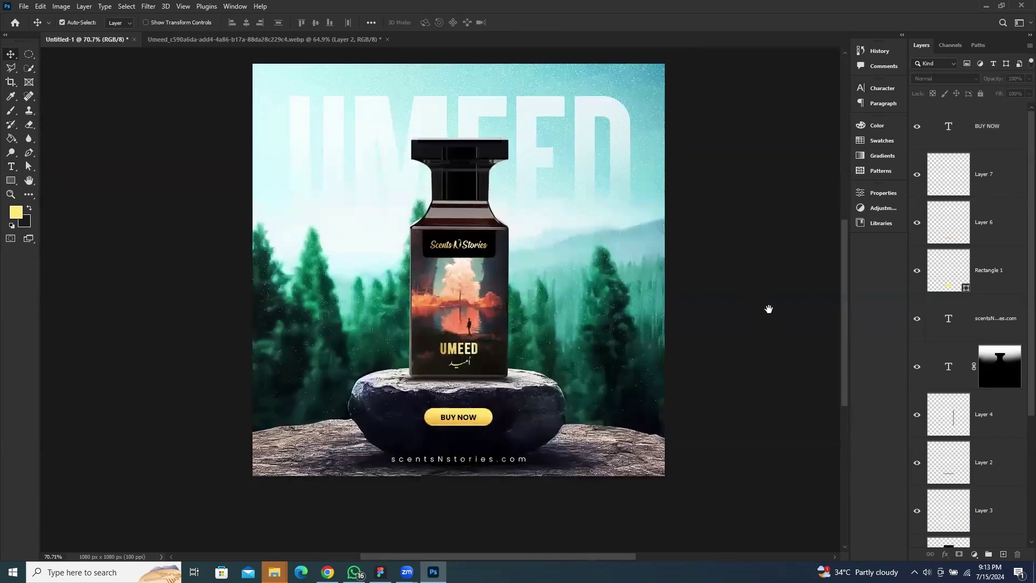